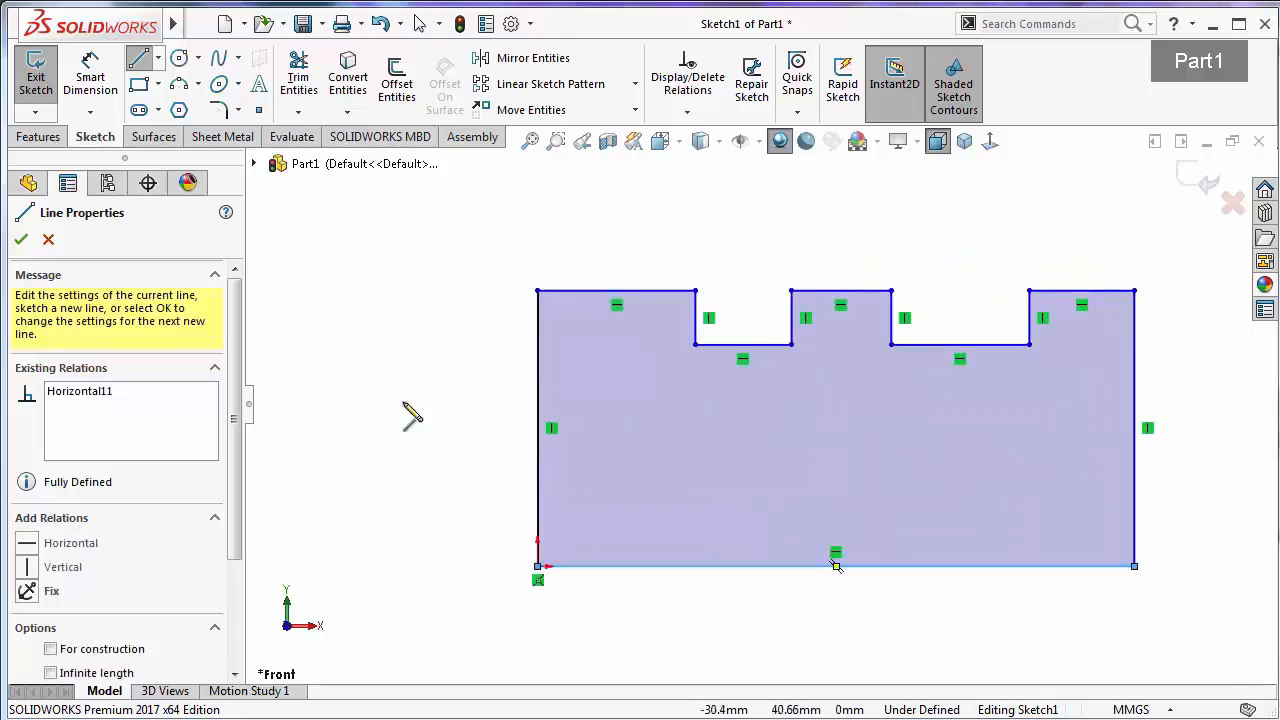
Dimension the profile's left edge at 25 mm and its bottom edge at 70 mm
right_drag(414, 414, 509, 380)
click(531, 363)
click(480, 395)
text(25)
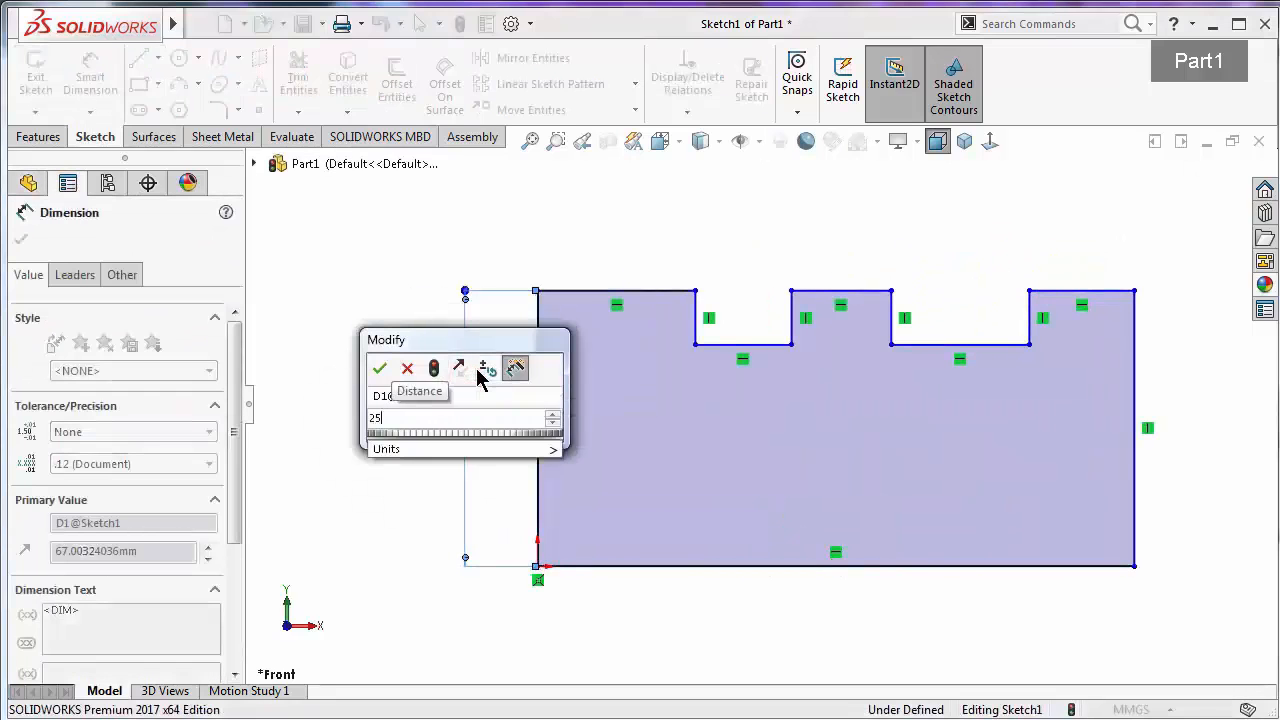
key(Return)
click(680, 567)
click(666, 605)
text(70)
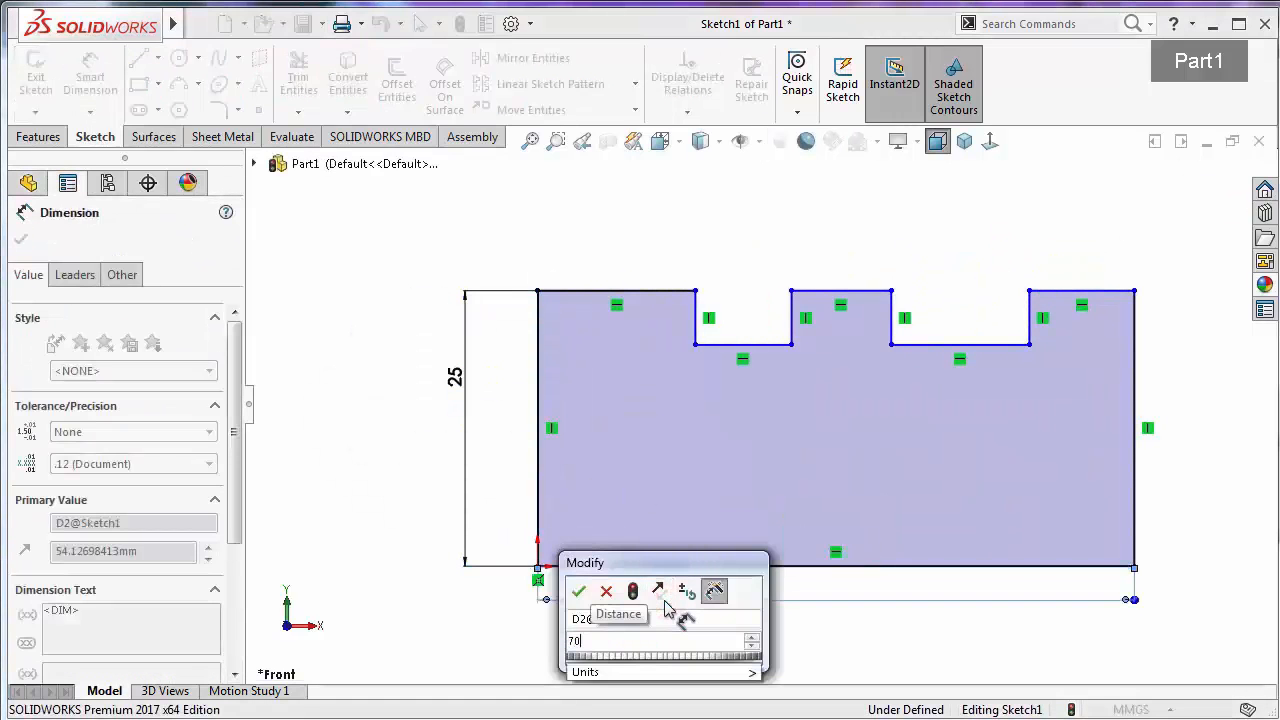
key(Return)
Dimension the depth of the left notch at 5 mm
scroll(787, 452, up, 4)
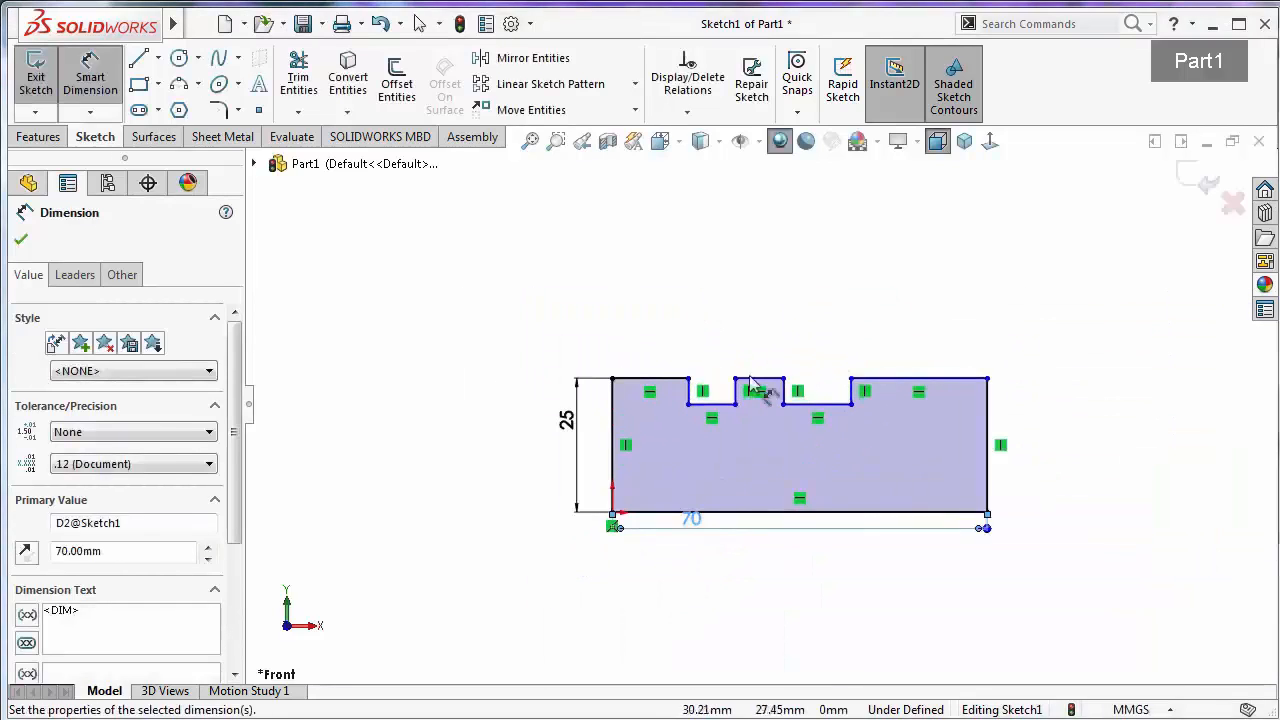
scroll(735, 383, down, 2)
click(690, 393)
click(718, 352)
text(5)
key(Return)
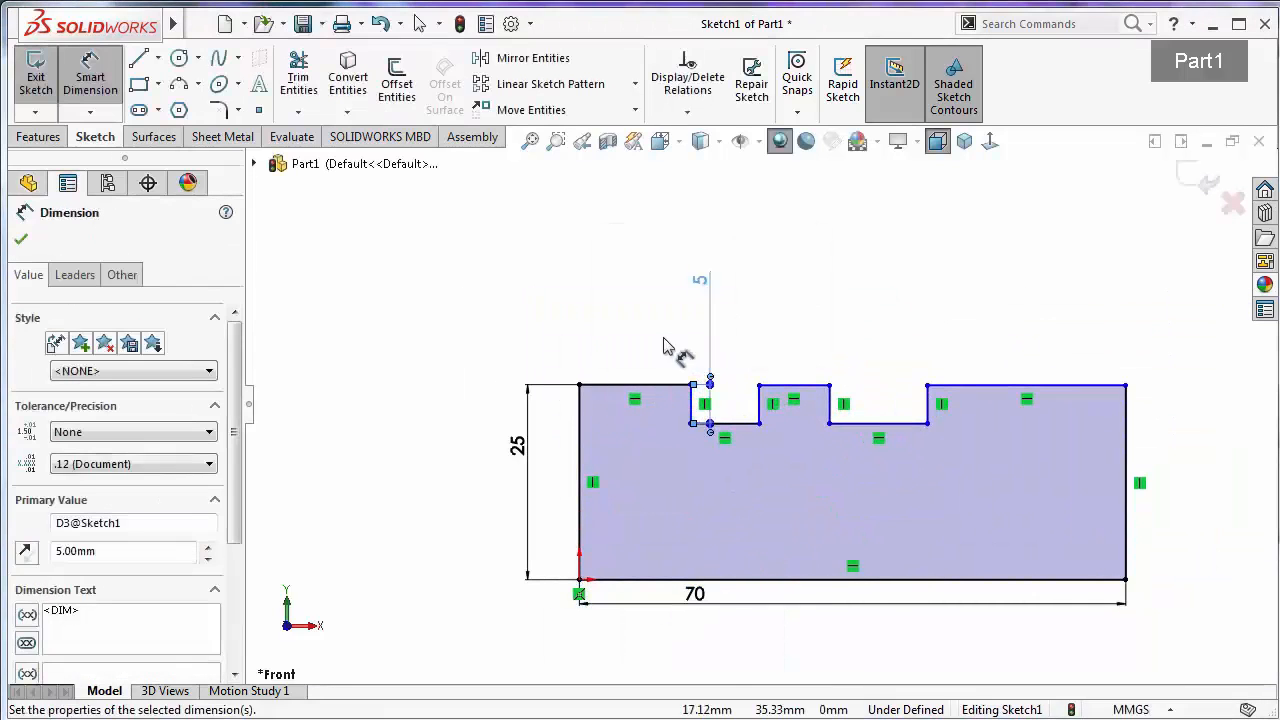
Dimension the left tab's top edge at 15 mm and the left notch's width at 10 mm
click(665, 384)
click(640, 355)
text(15)
key(Return)
click(745, 422)
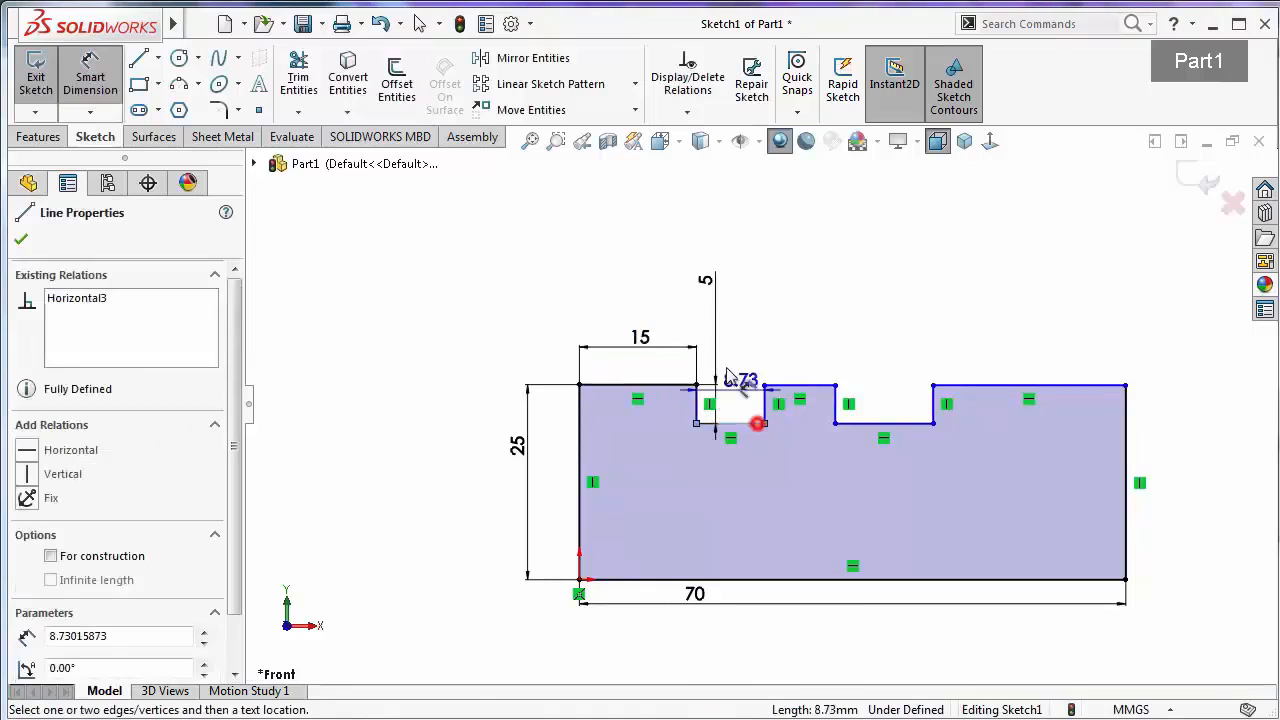
click(715, 255)
text(10)
key(Return)
click(794, 331)
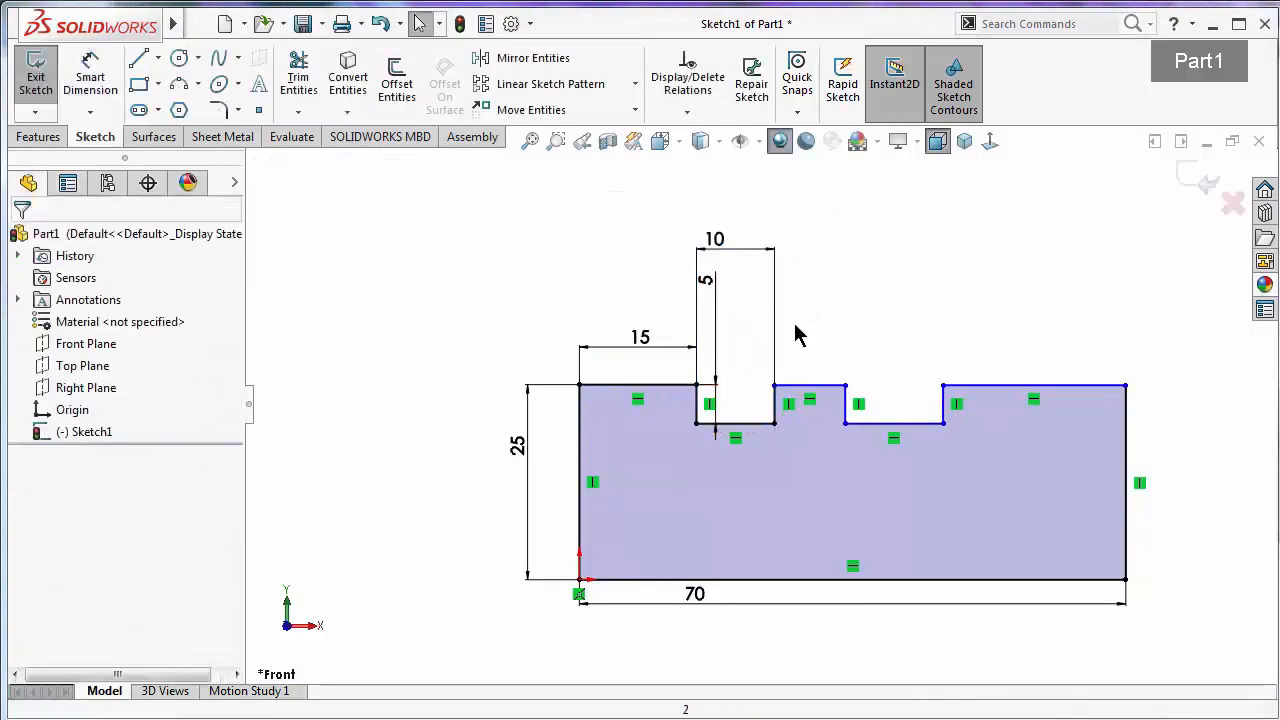
Add an equal relation between the bottom edges of the two notches
scroll(686, 486, up, 3)
click(673, 488)
ctrl+click(866, 484)
click(1072, 396)
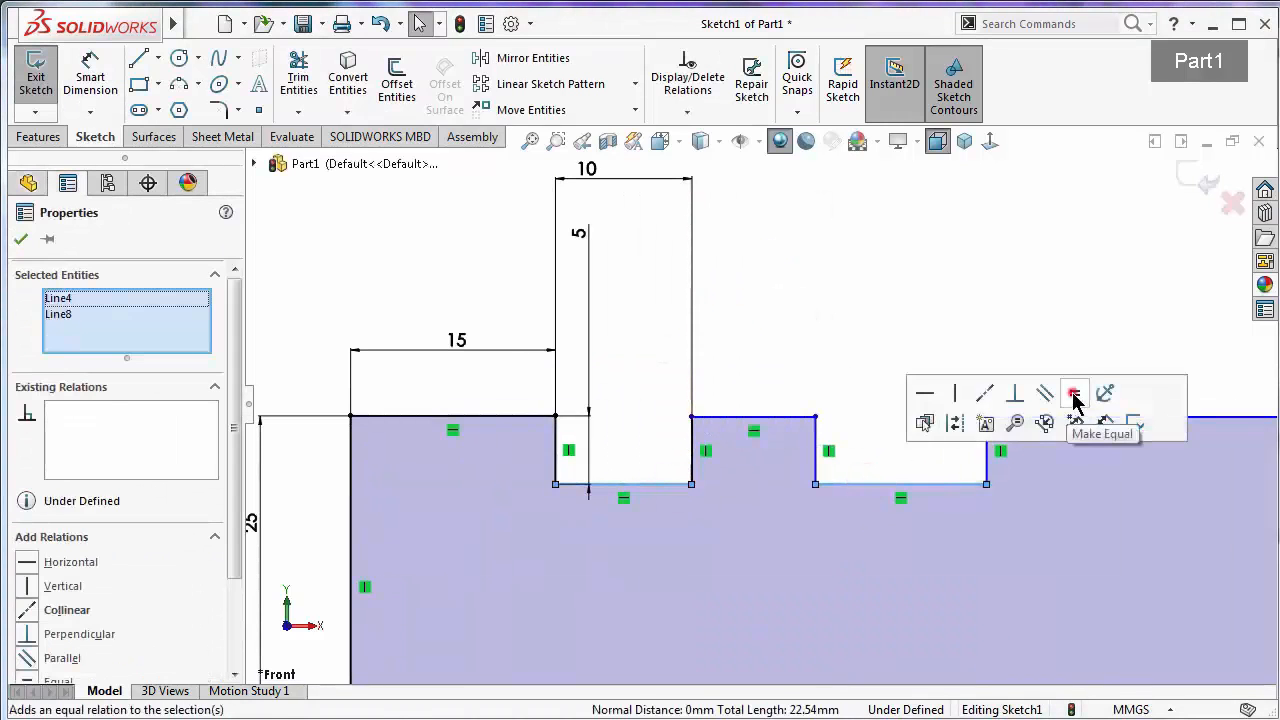
click(866, 318)
Add an equal relation between the top edges of the two outer tabs
scroll(790, 428, down, 2)
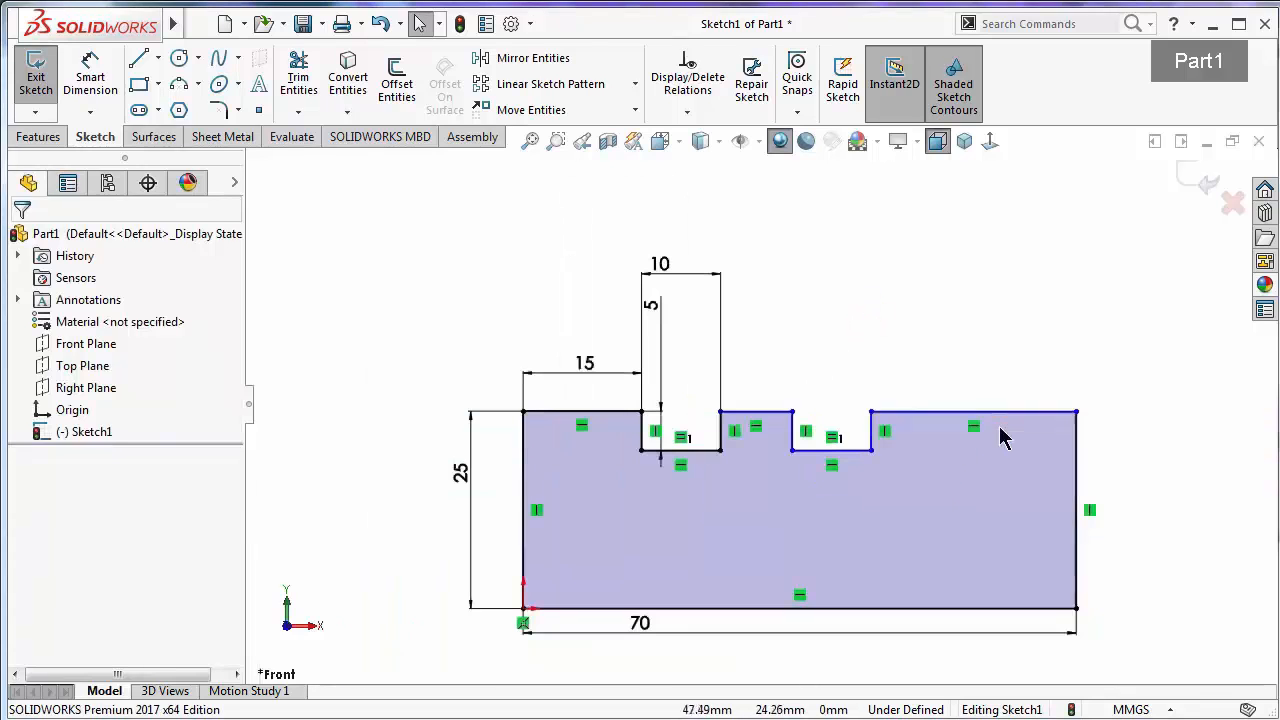
click(630, 411)
ctrl+click(960, 411)
click(1160, 334)
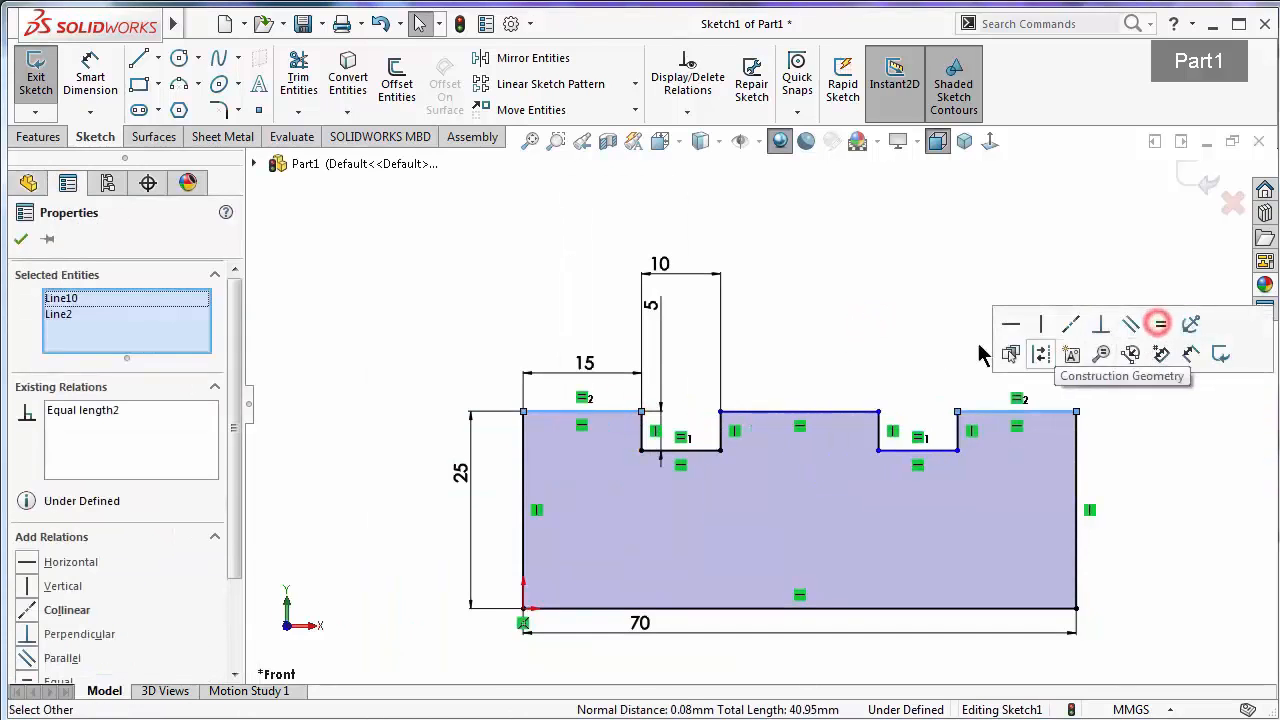
click(852, 336)
Make the middle and right tabs' top edges collinear, and likewise the bottom edges of the two notches
click(838, 411)
ctrl+click(1020, 411)
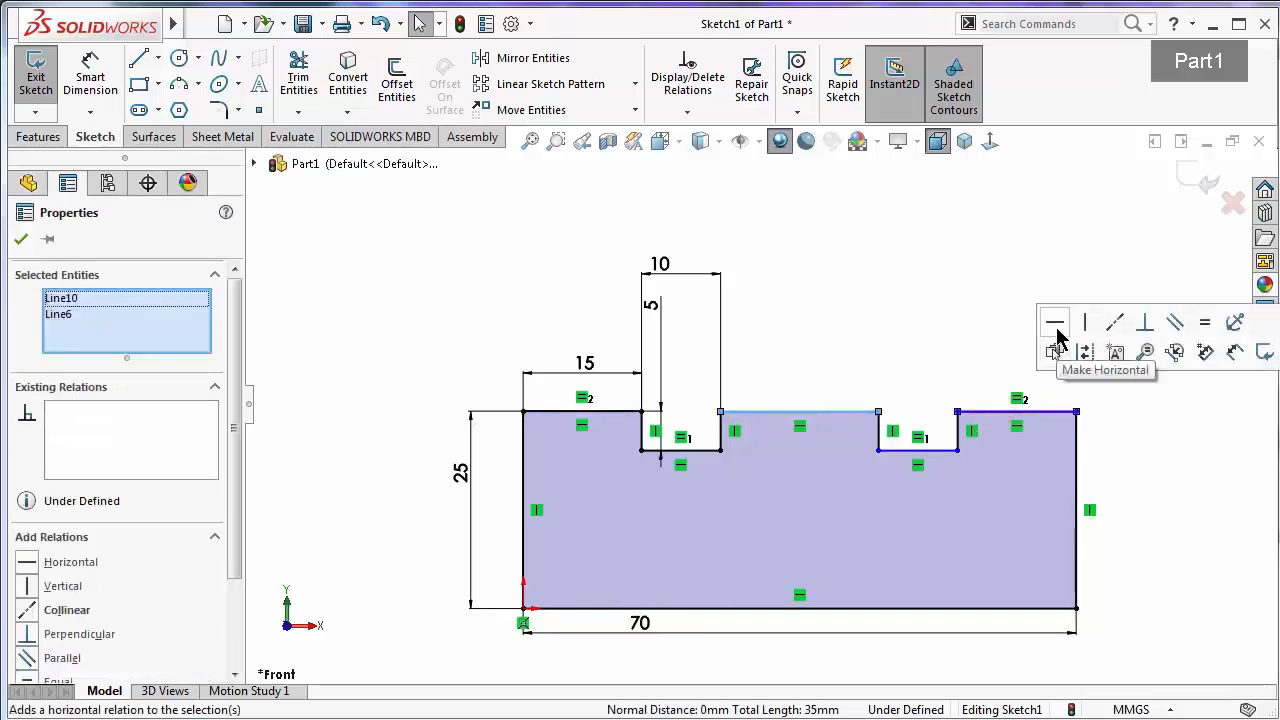
click(1113, 325)
click(940, 450)
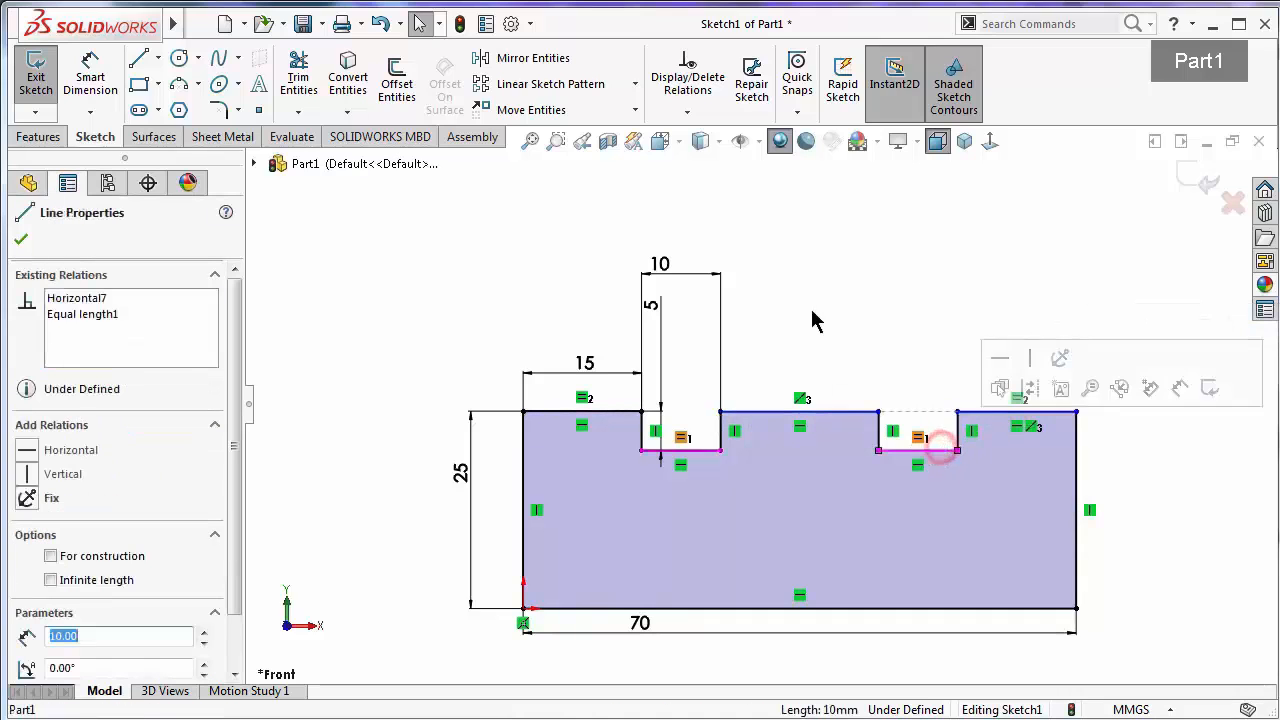
ctrl+click(700, 451)
click(820, 363)
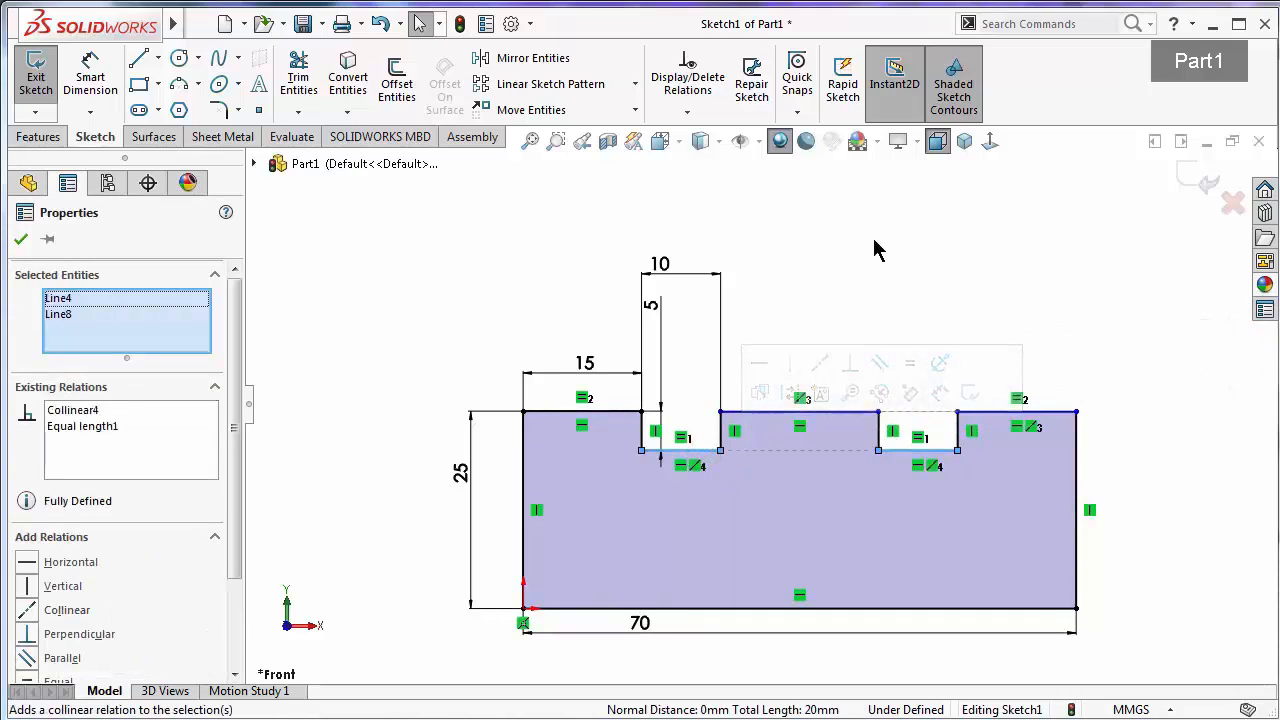
click(857, 273)
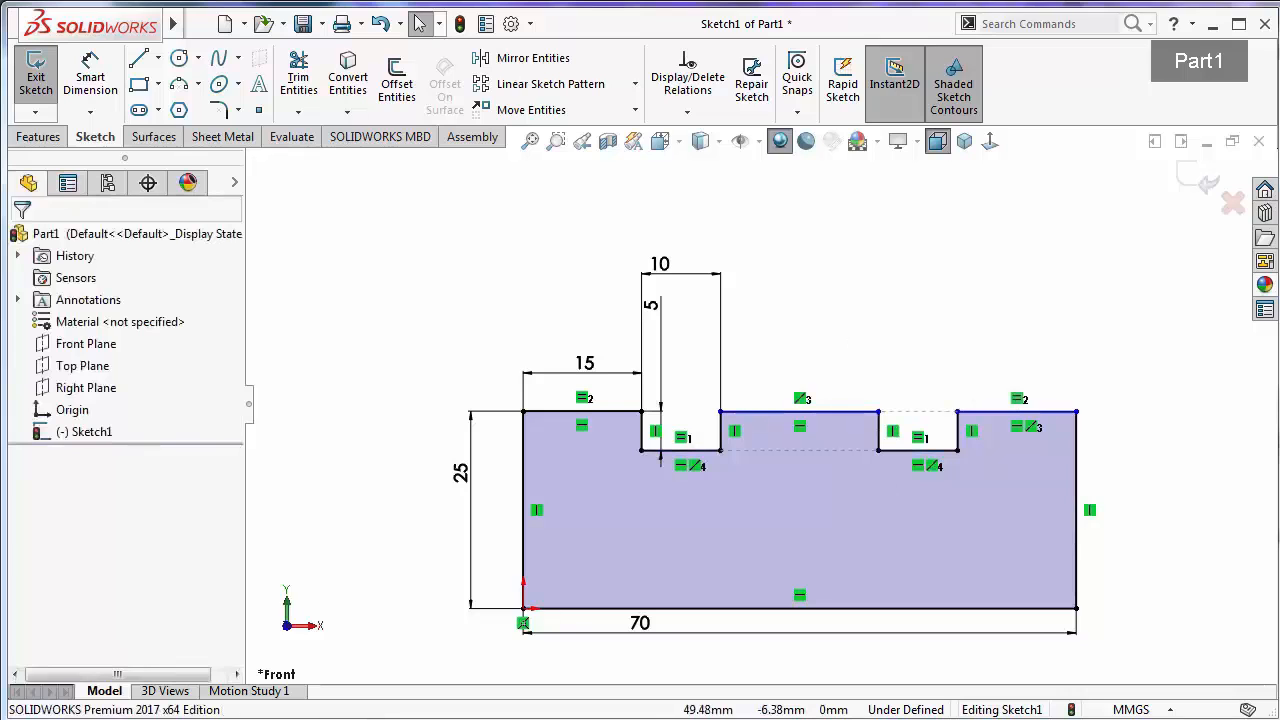
Make the top edges of the left and middle tabs collinear
click(850, 411)
ctrl+click(625, 410)
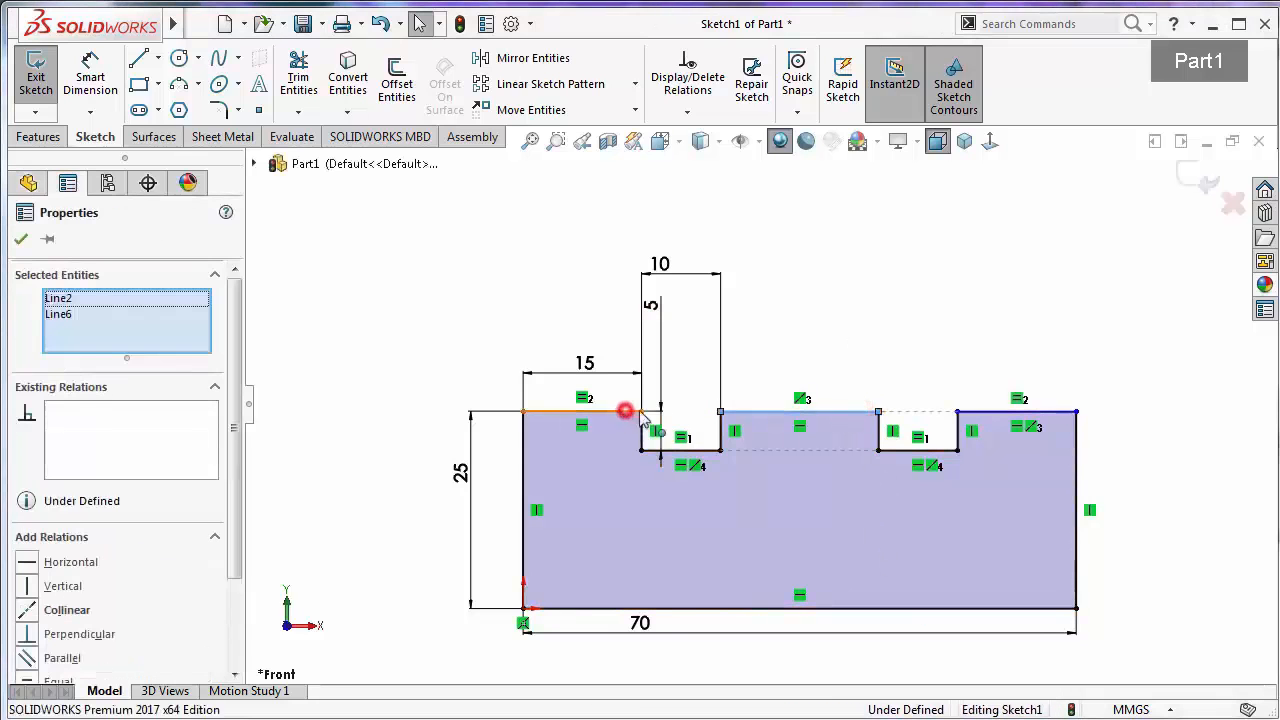
click(745, 322)
click(1057, 258)
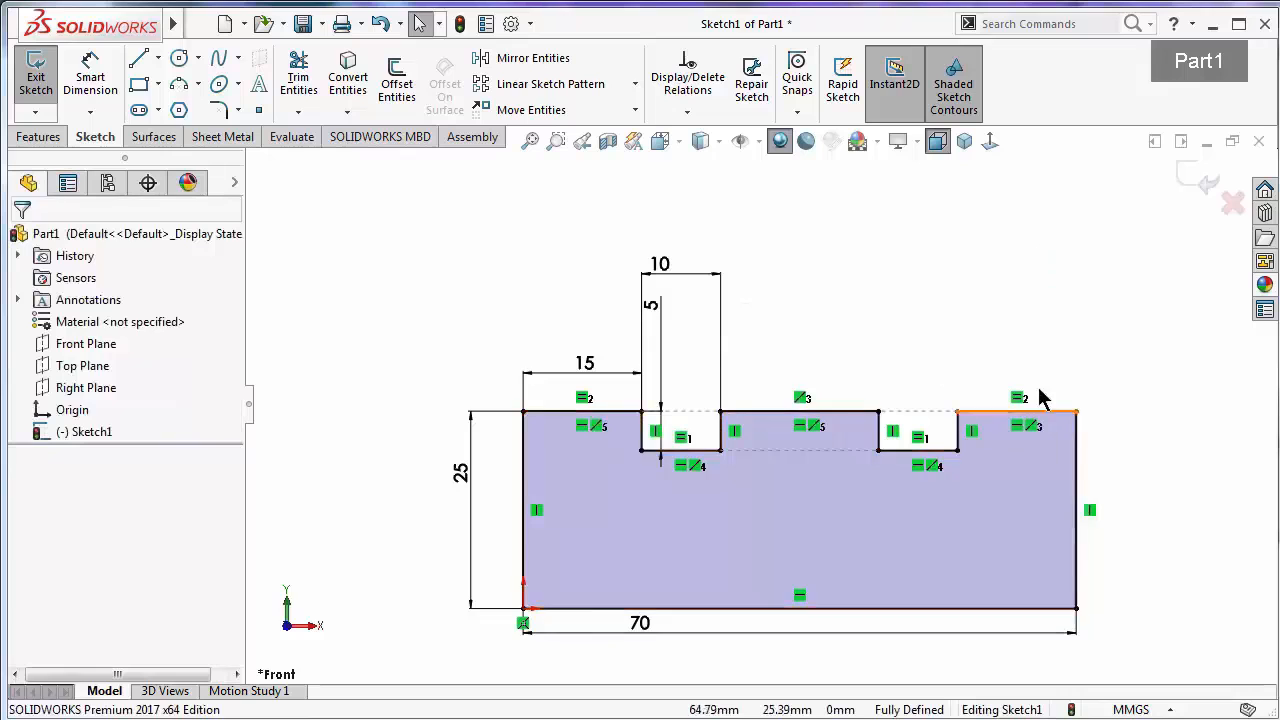
Create a 1 mm thick sheet-metal base flange from the notched profile, with a K-Factor of 0.5
click(964, 141)
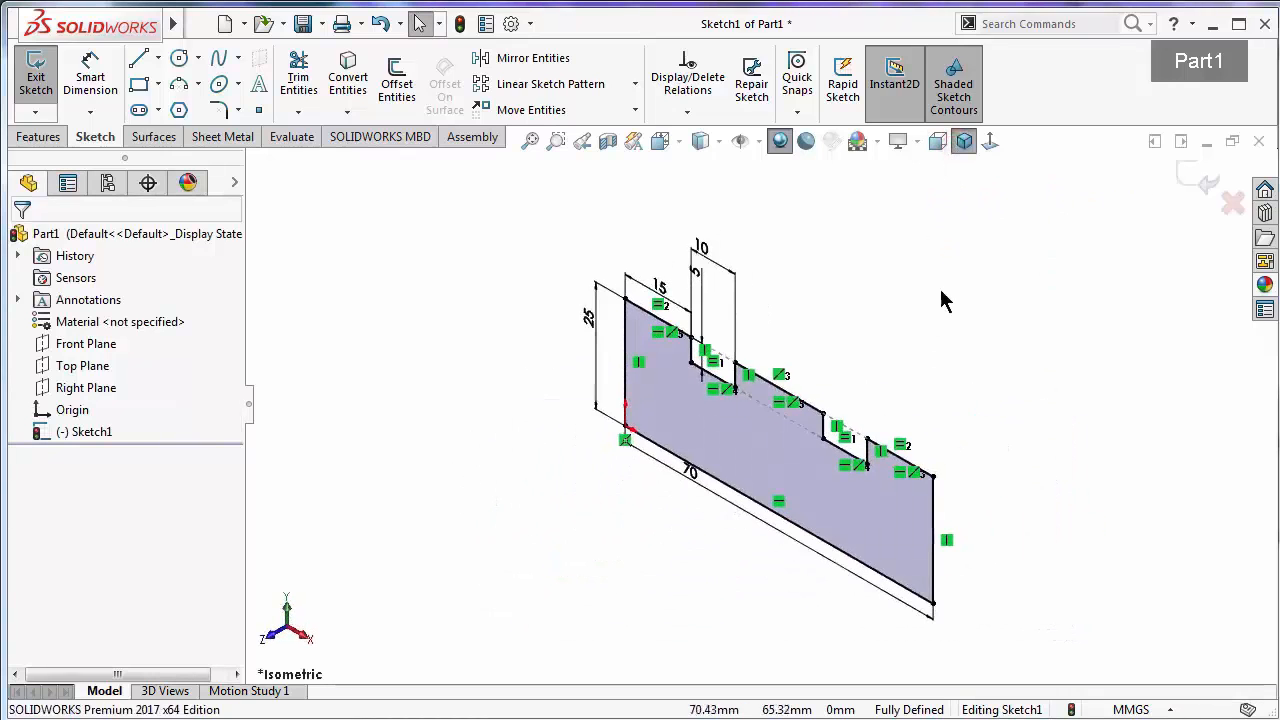
scroll(930, 420, down, 2)
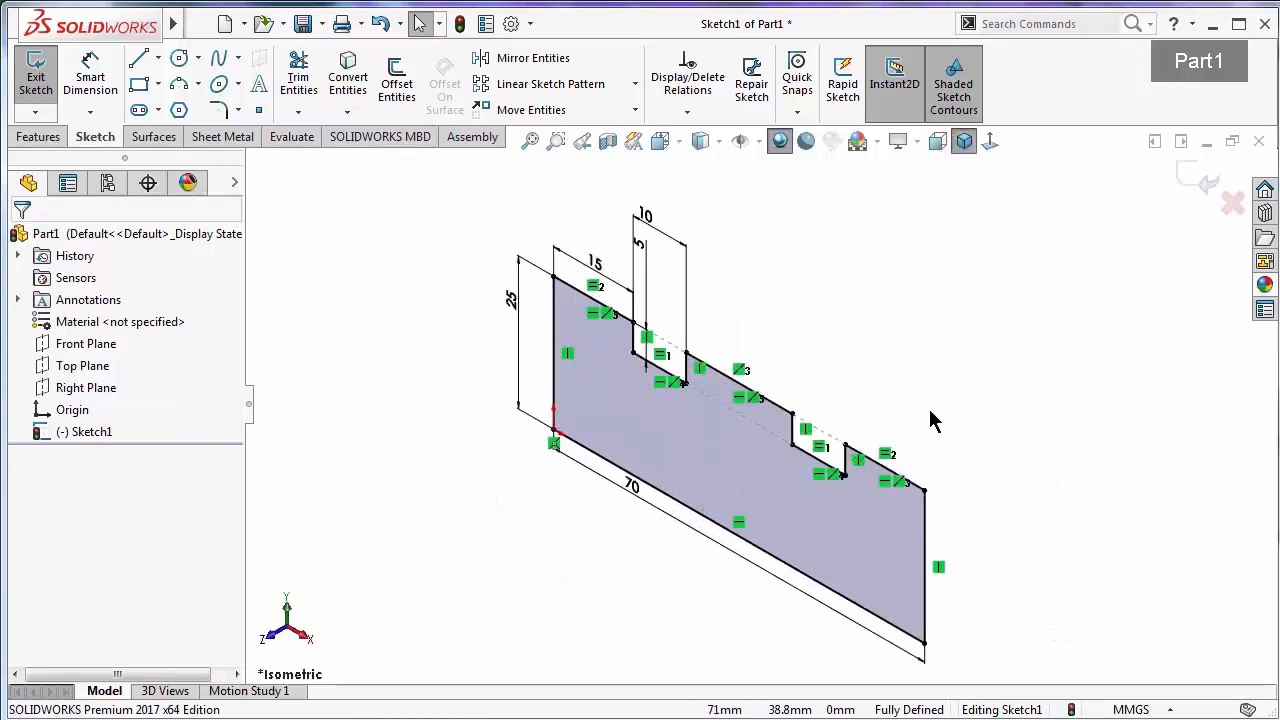
click(222, 137)
click(45, 82)
scroll(556, 436, down, 8)
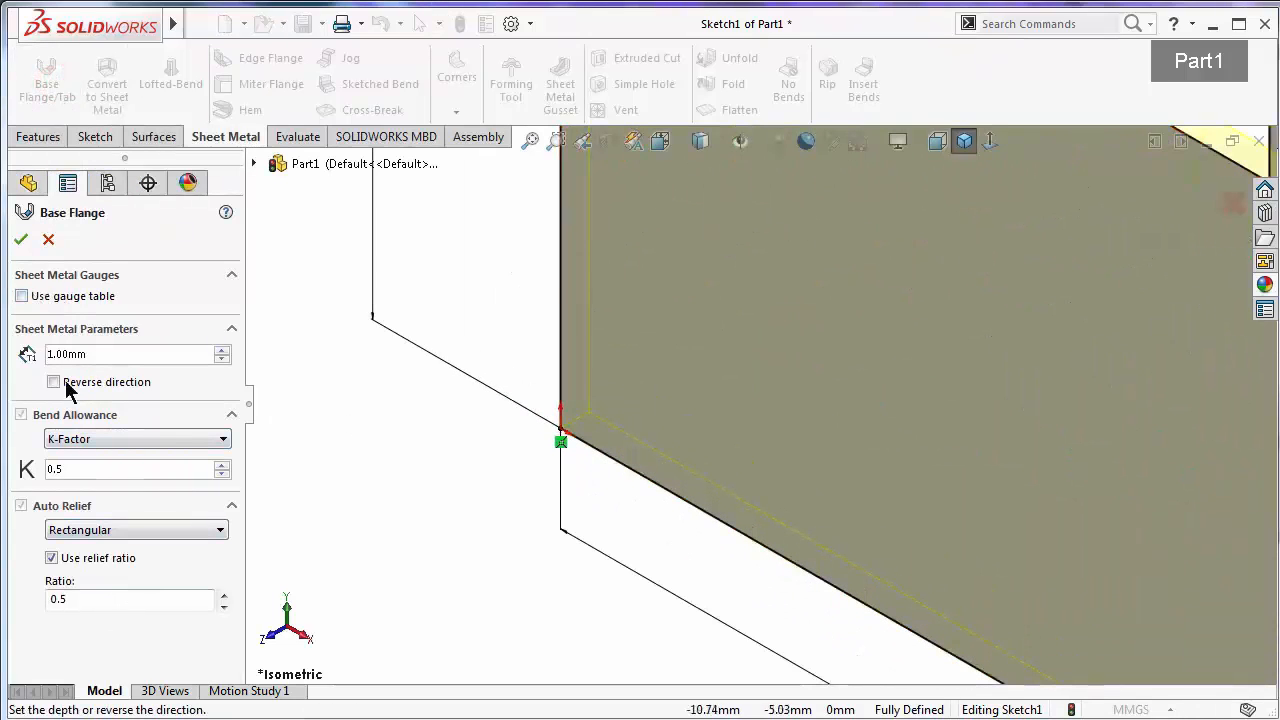
click(21, 240)
Apply the brushed steel appearance to the base flange
scroll(1046, 400, up, 6)
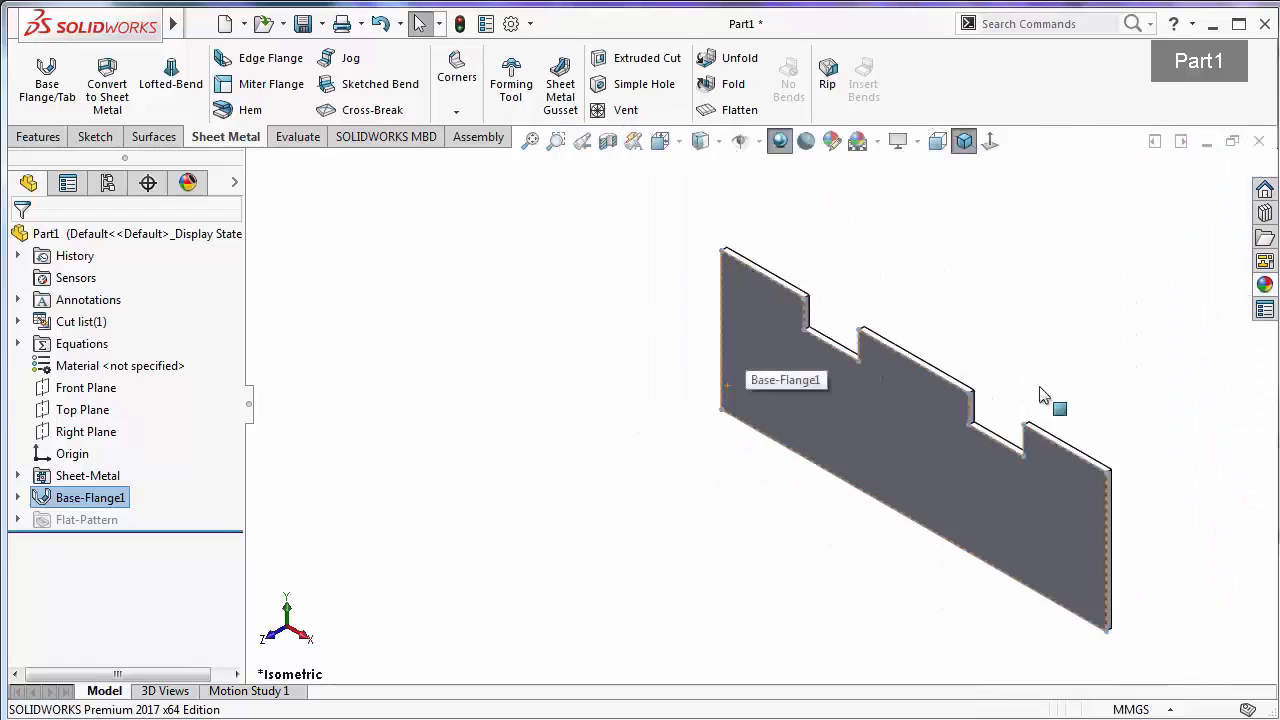
scroll(1070, 560, down, 2)
click(1263, 286)
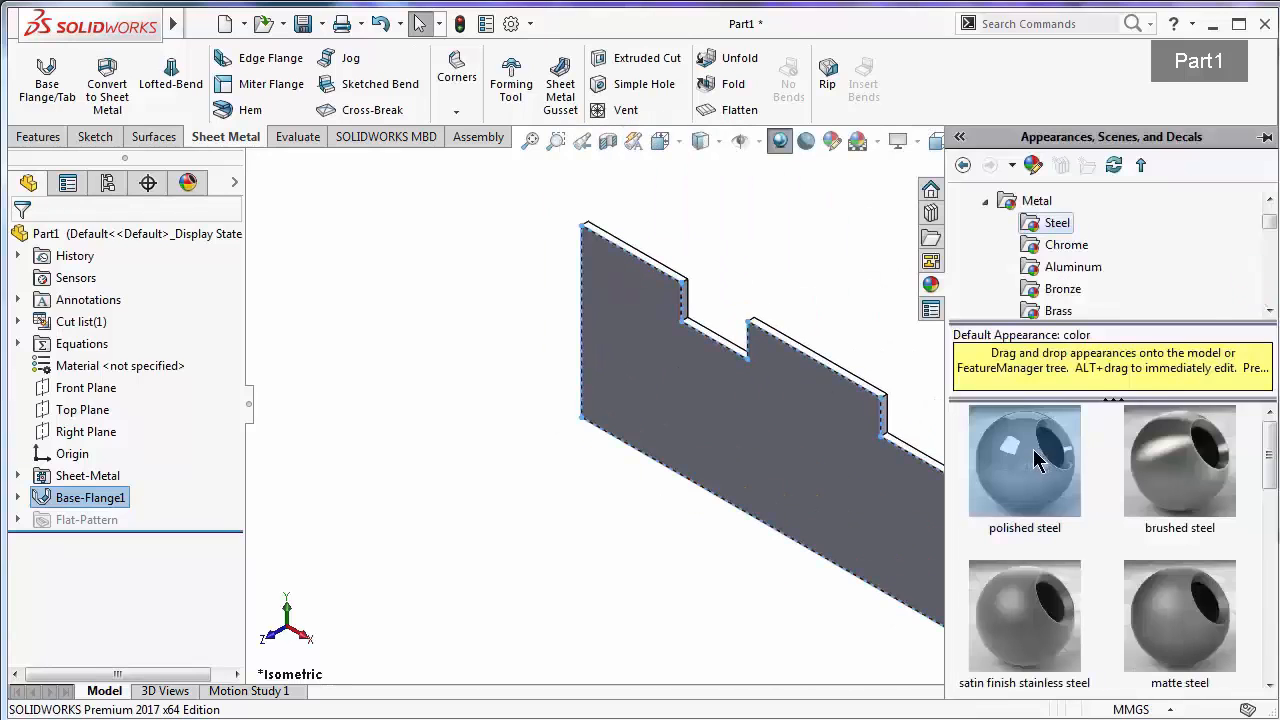
mouse_move(1149, 451)
mouse_down()
mouse_move(1157, 443)
mouse_move(567, 500)
mouse_up()
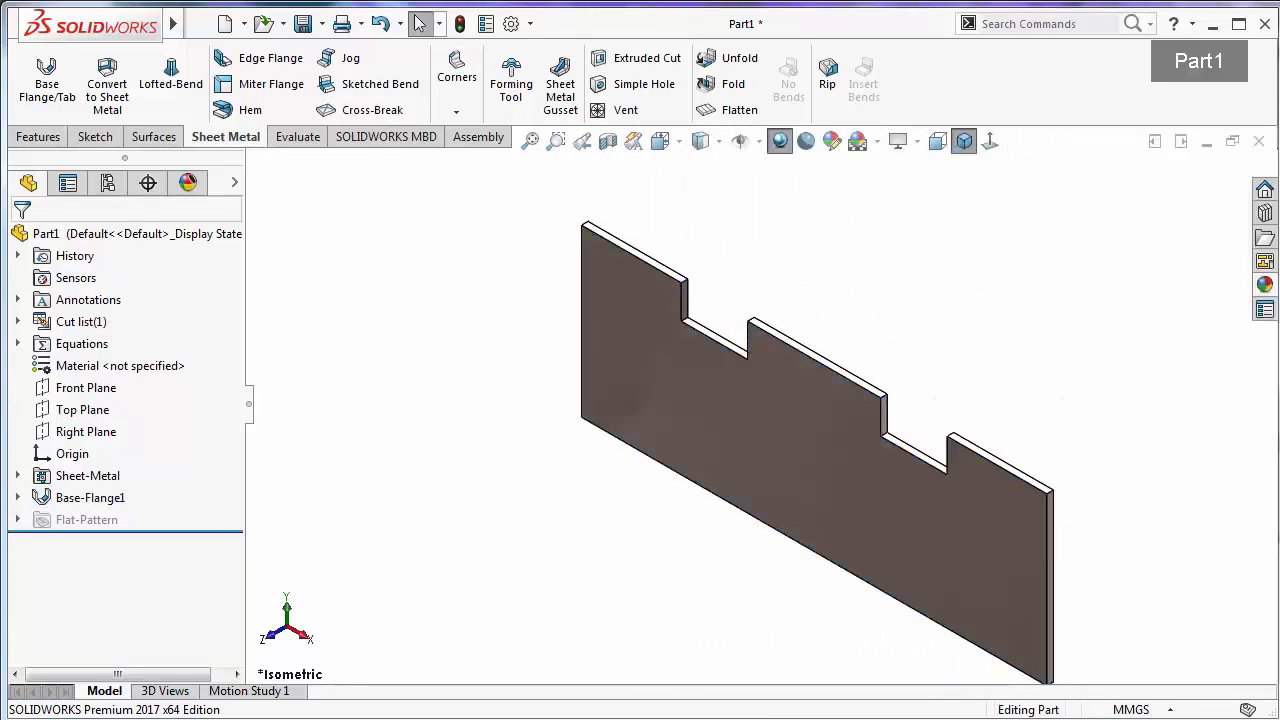
Add rolled hems along the top edges of all three tabs, with a 292° angle and 1 mm radius
mouse_move(880, 500)
middle_down()
mouse_move(763, 457)
mouse_move(781, 480)
mouse_move(754, 457)
mouse_move(775, 495)
middle_up()
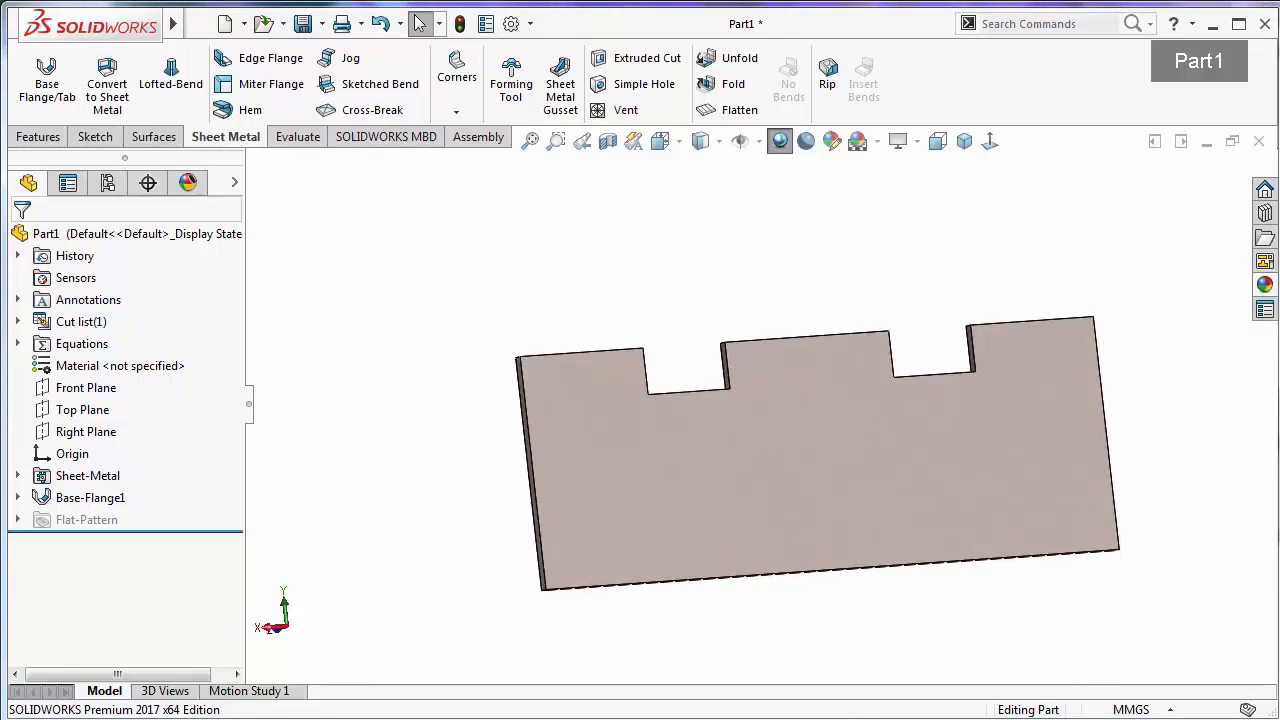
click(964, 140)
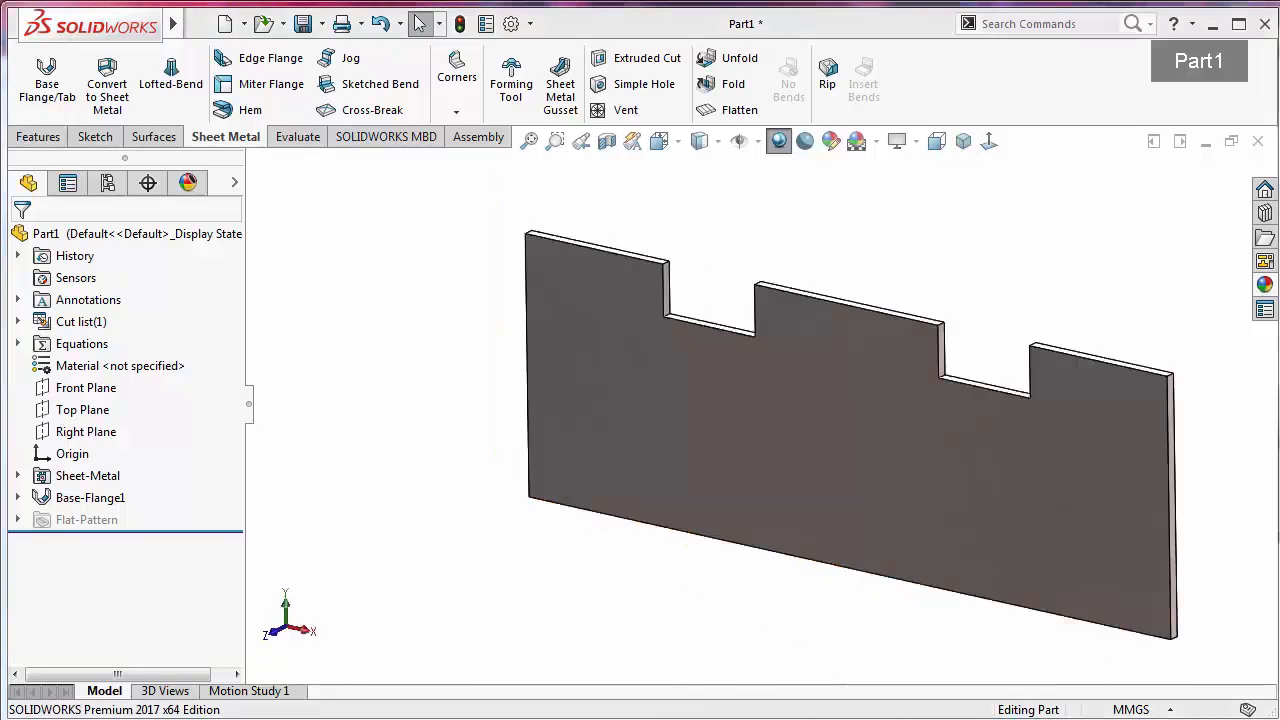
click(245, 110)
click(586, 257)
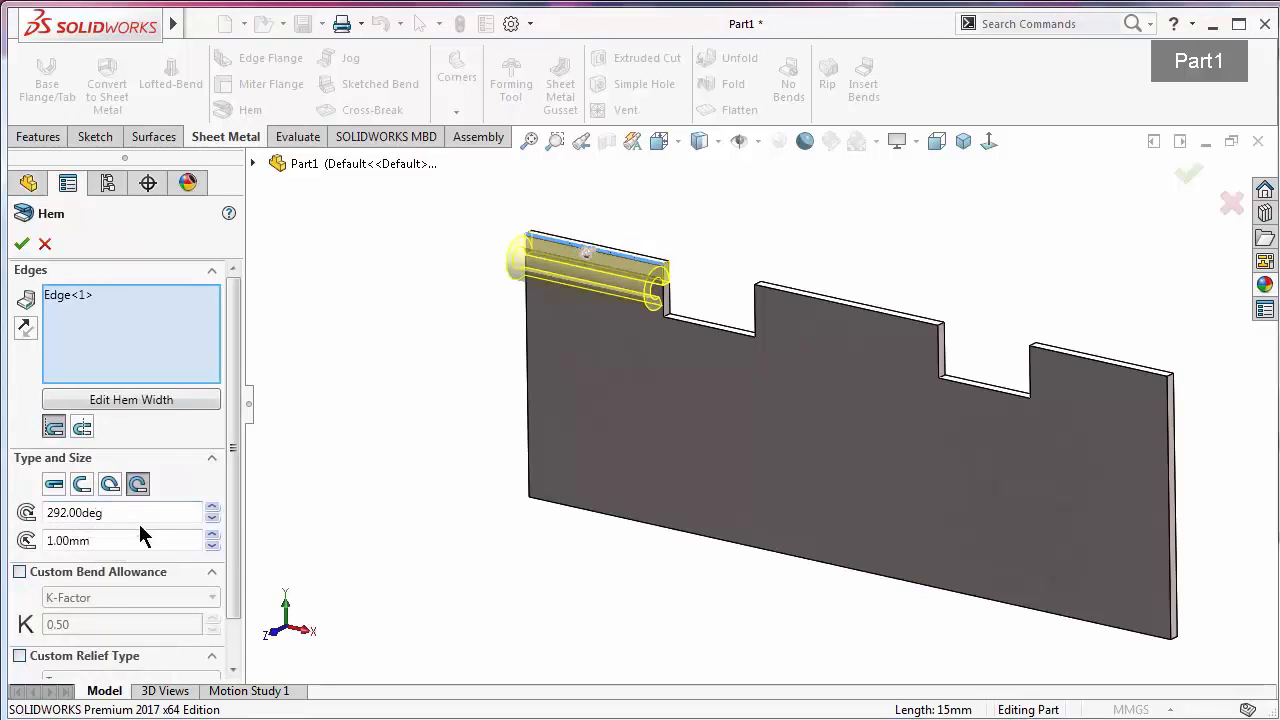
click(114, 513)
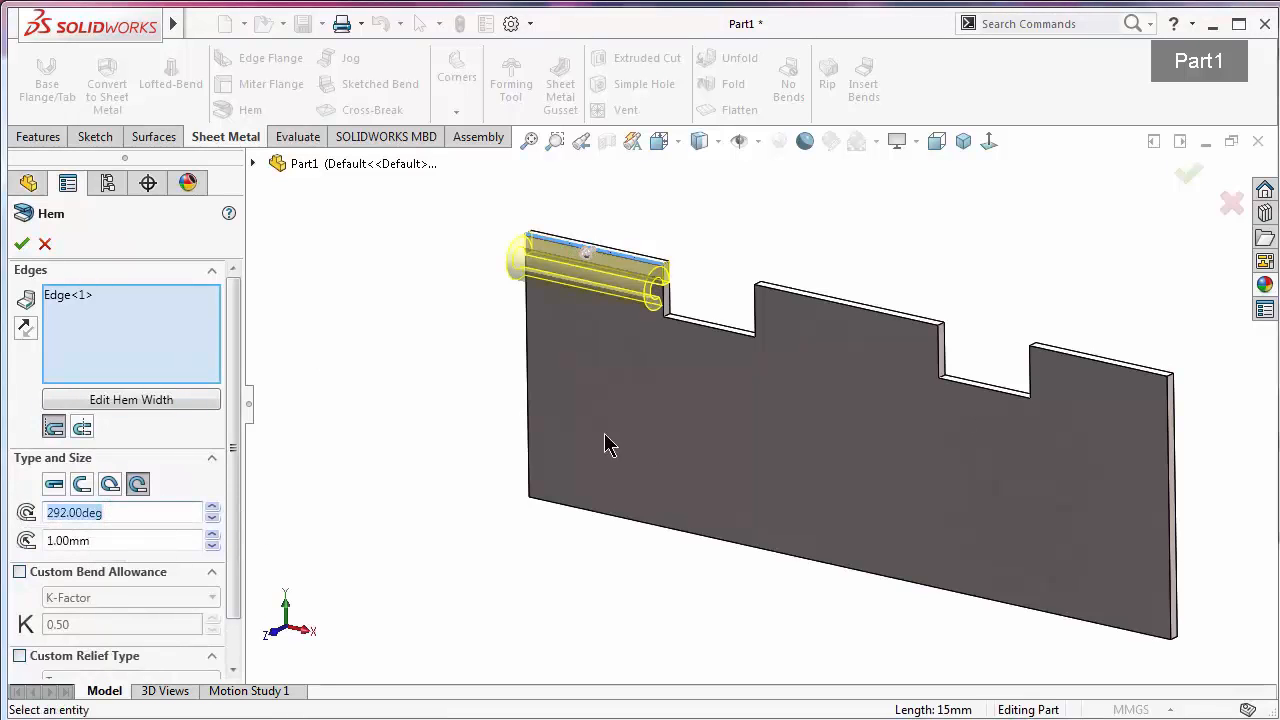
middle_drag(605, 437, 590, 333)
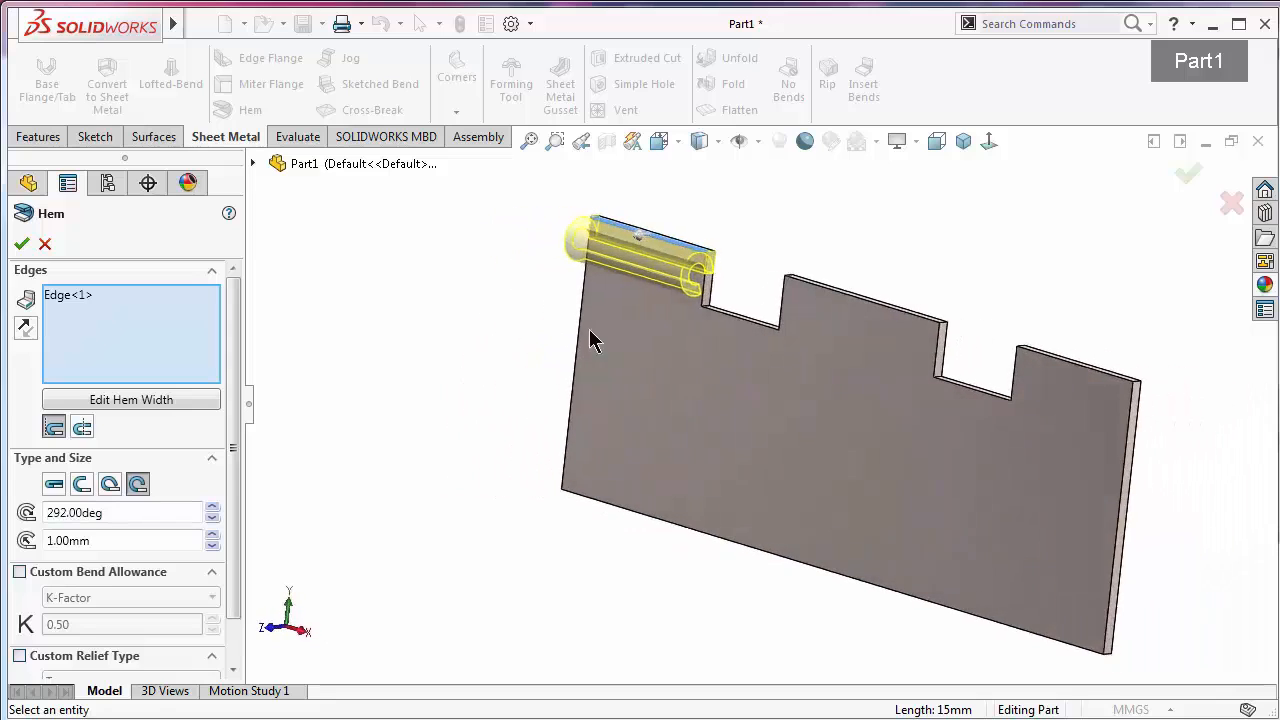
scroll(589, 330, down, 1)
mouse_move(730, 352)
middle_down()
mouse_move(677, 309)
mouse_move(720, 333)
middle_up()
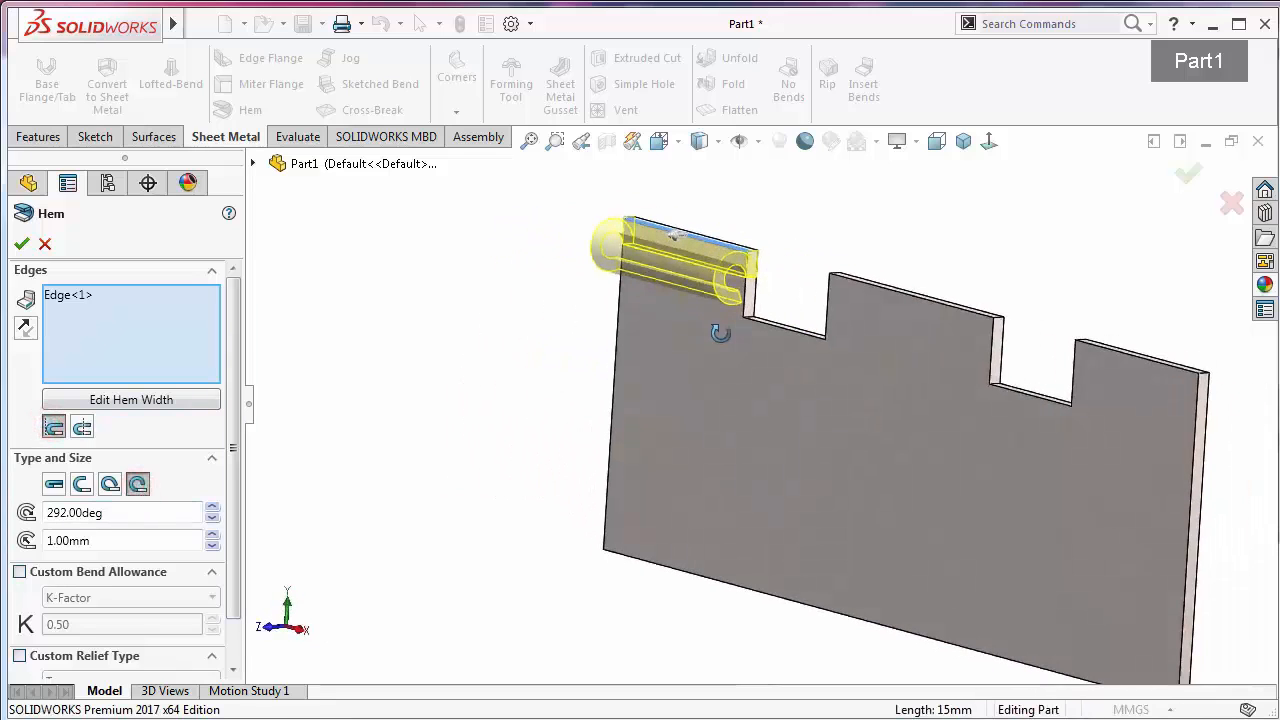
click(890, 296)
click(1168, 369)
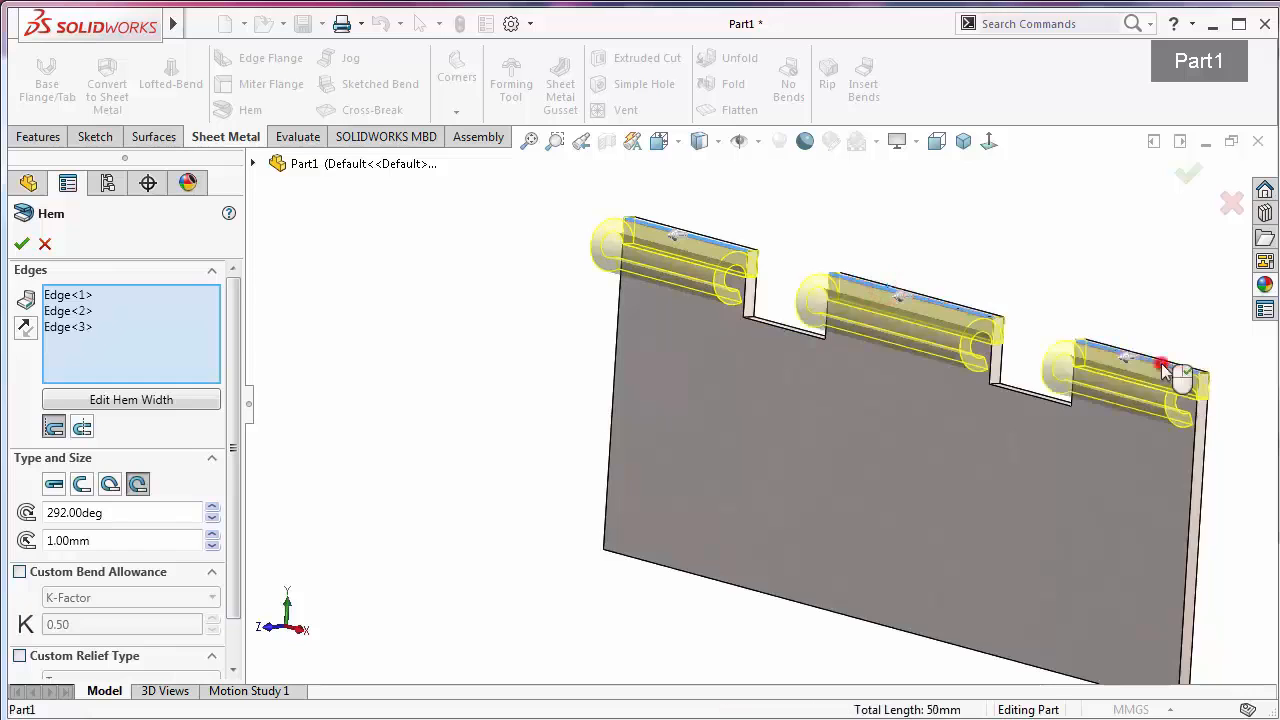
click(1188, 180)
Apply the brushed steel appearance to the three hem bends, HemBend1 to HemBend3
middle_drag(1159, 232, 1147, 325)
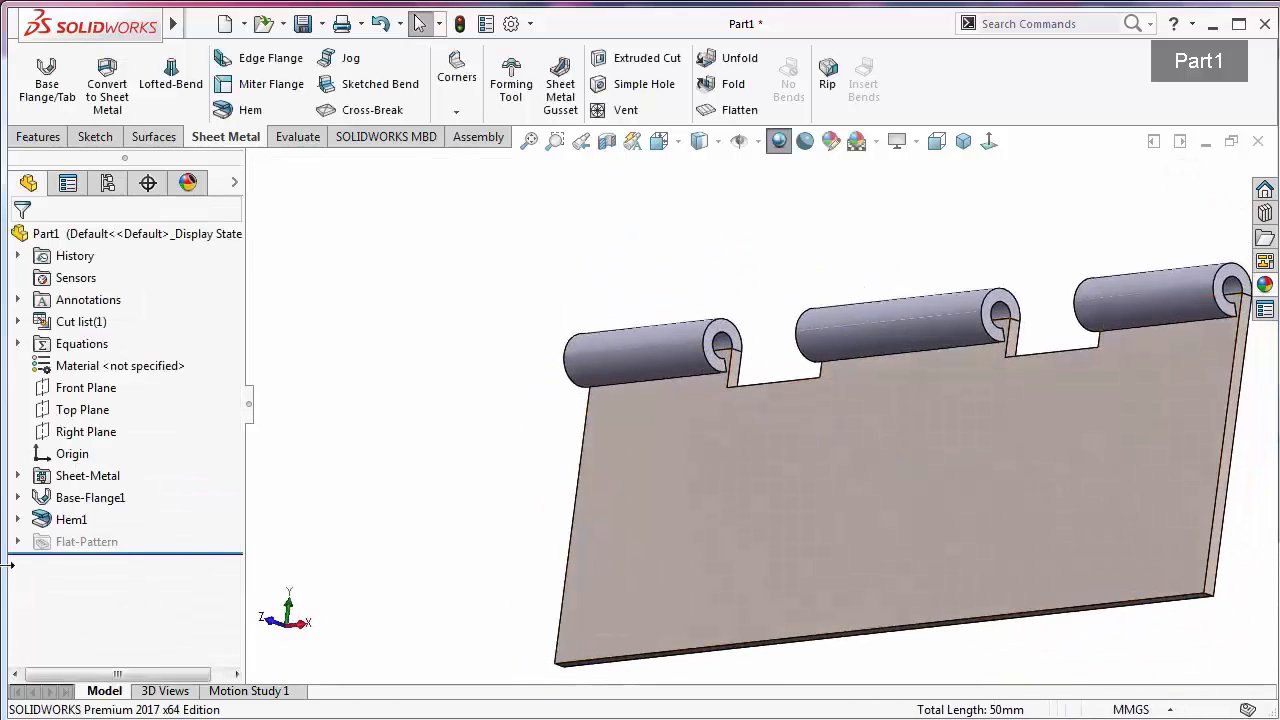
click(1263, 282)
click(1157, 423)
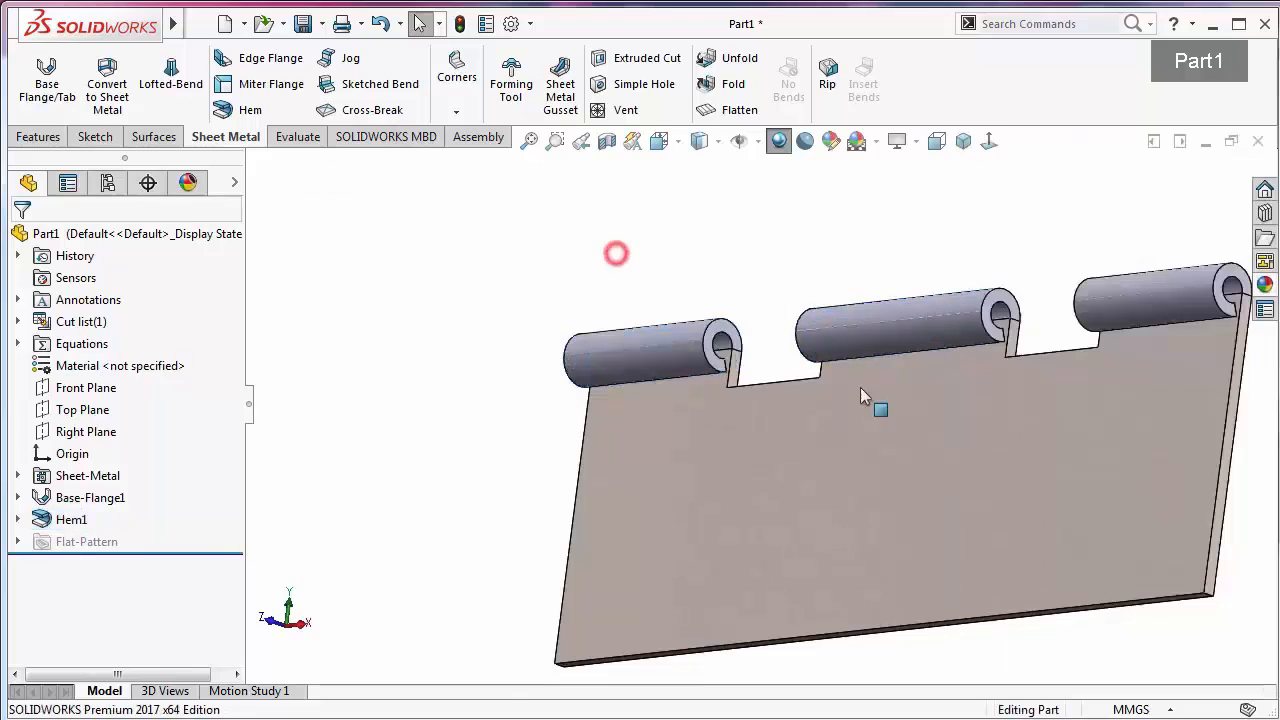
mouse_move(614, 251)
middle_down()
mouse_move(830, 362)
mouse_move(895, 352)
middle_up()
click(18, 520)
click(102, 610)
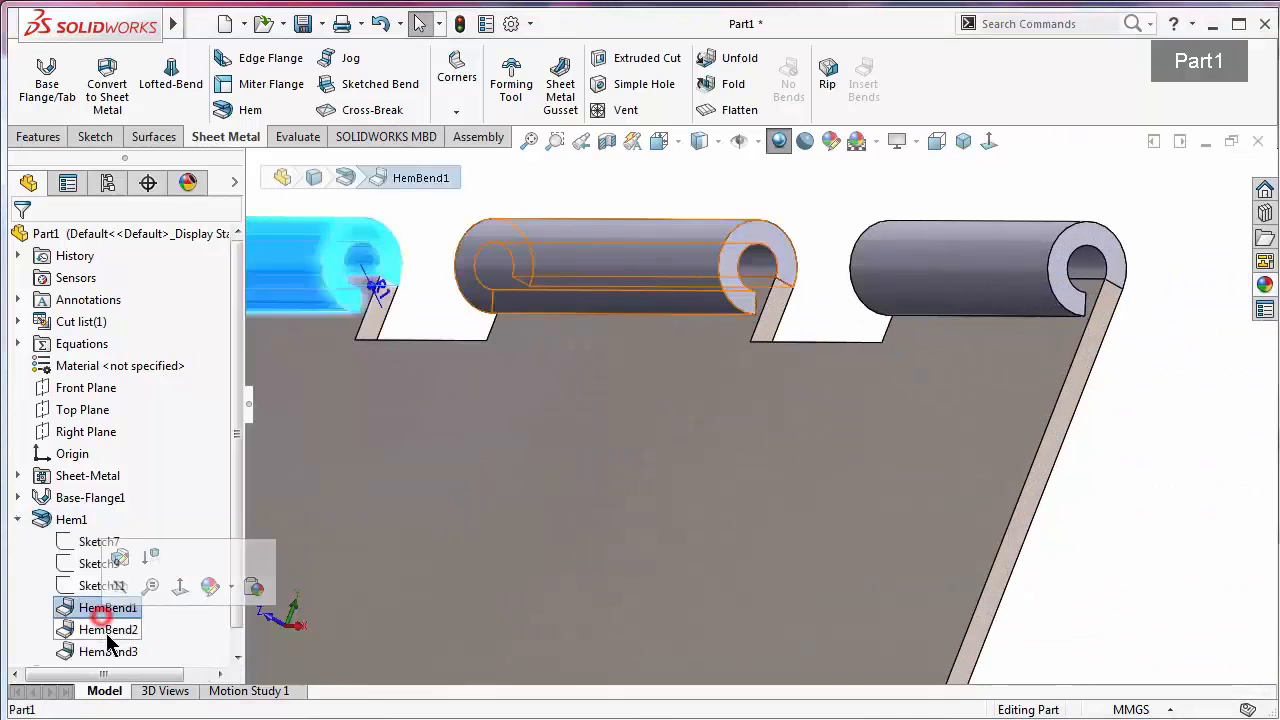
ctrl+click(108, 630)
ctrl+click(108, 652)
click(1265, 284)
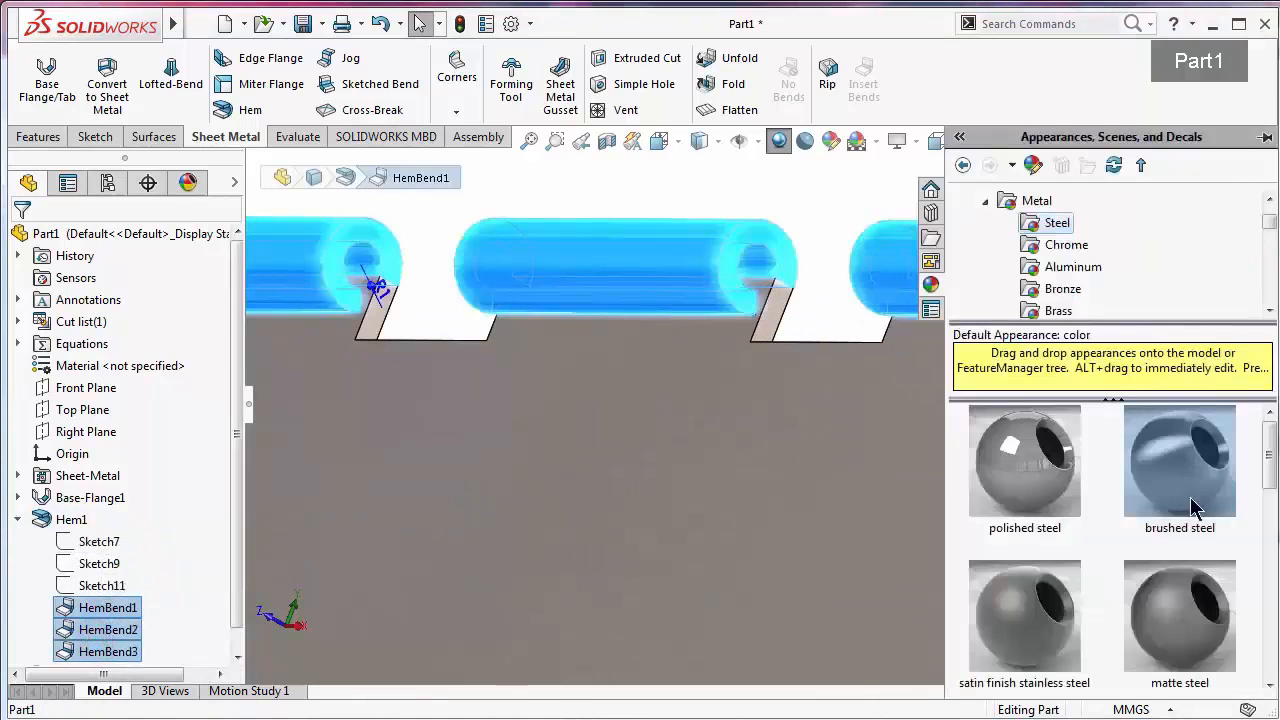
click(1180, 465)
Cut a 4 mm diameter simple hole with a Through All end condition in the base flange's face, near its left end
scroll(845, 320, up, 2)
middle_drag(1008, 275, 1000, 304)
scroll(740, 420, up, 4)
middle_drag(740, 440, 712, 455)
scroll(720, 430, down, 2)
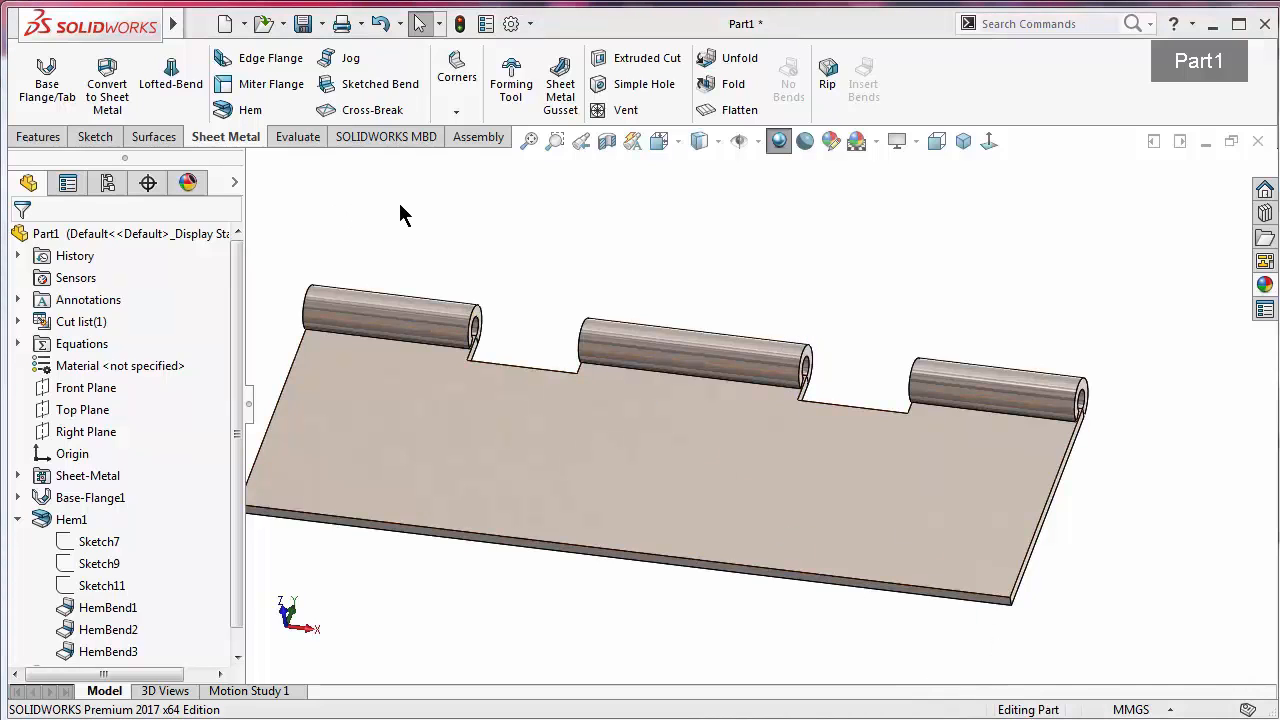
click(644, 84)
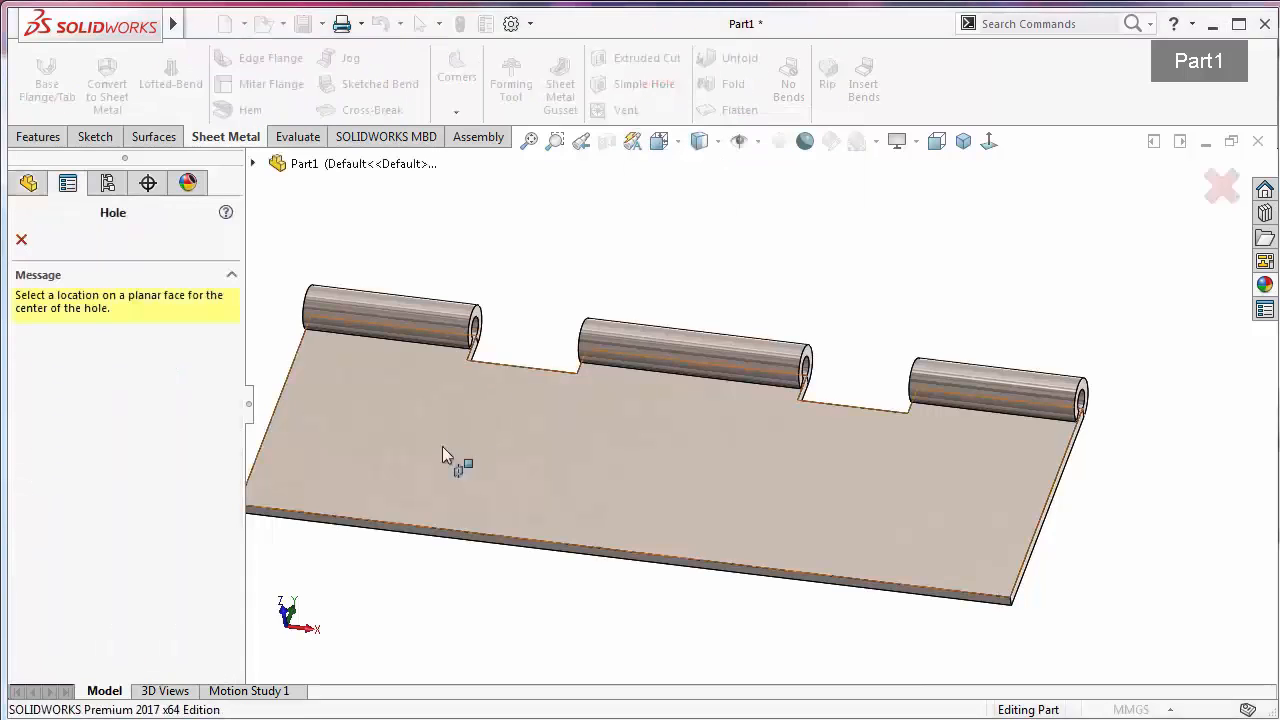
click(415, 428)
click(147, 431)
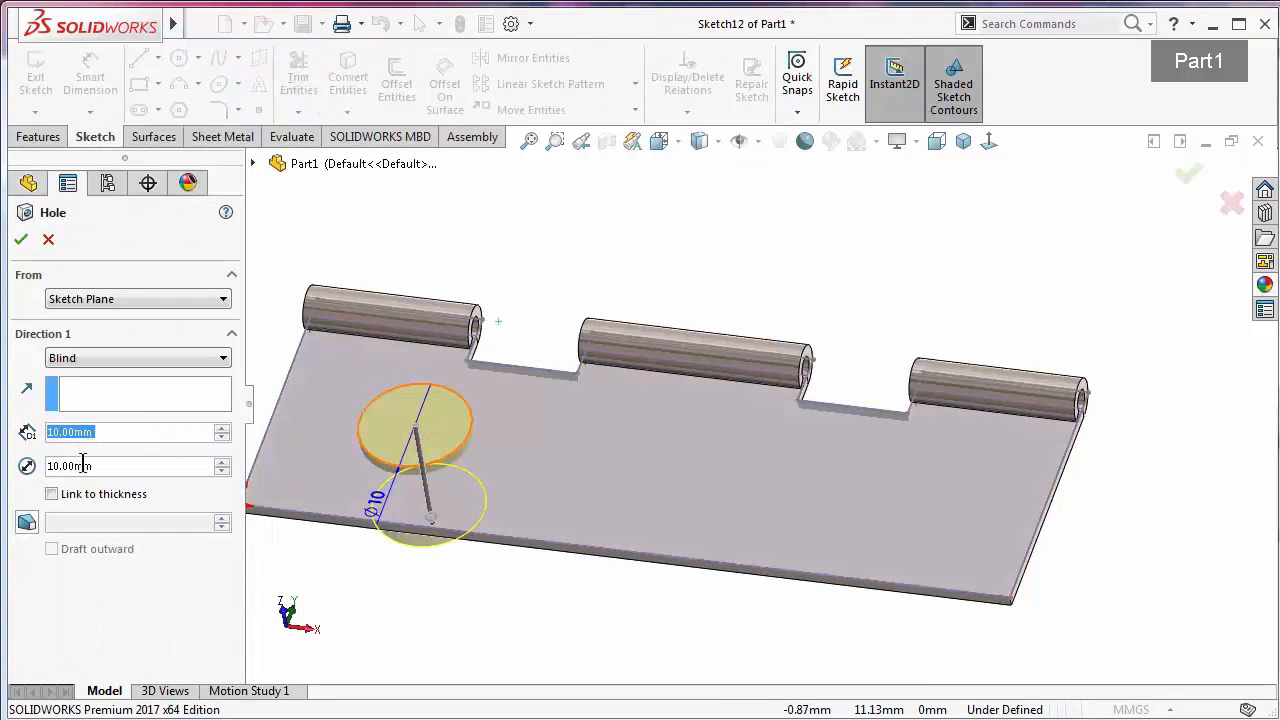
text(4)
key(Return)
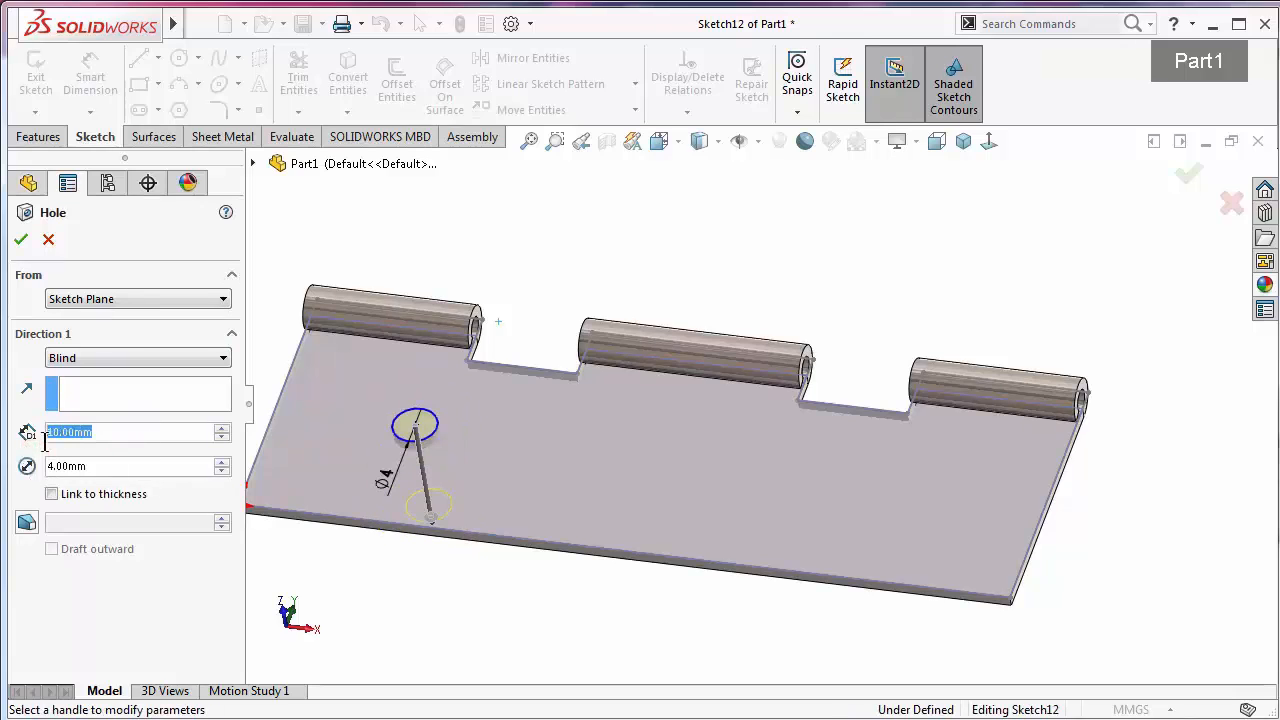
click(124, 358)
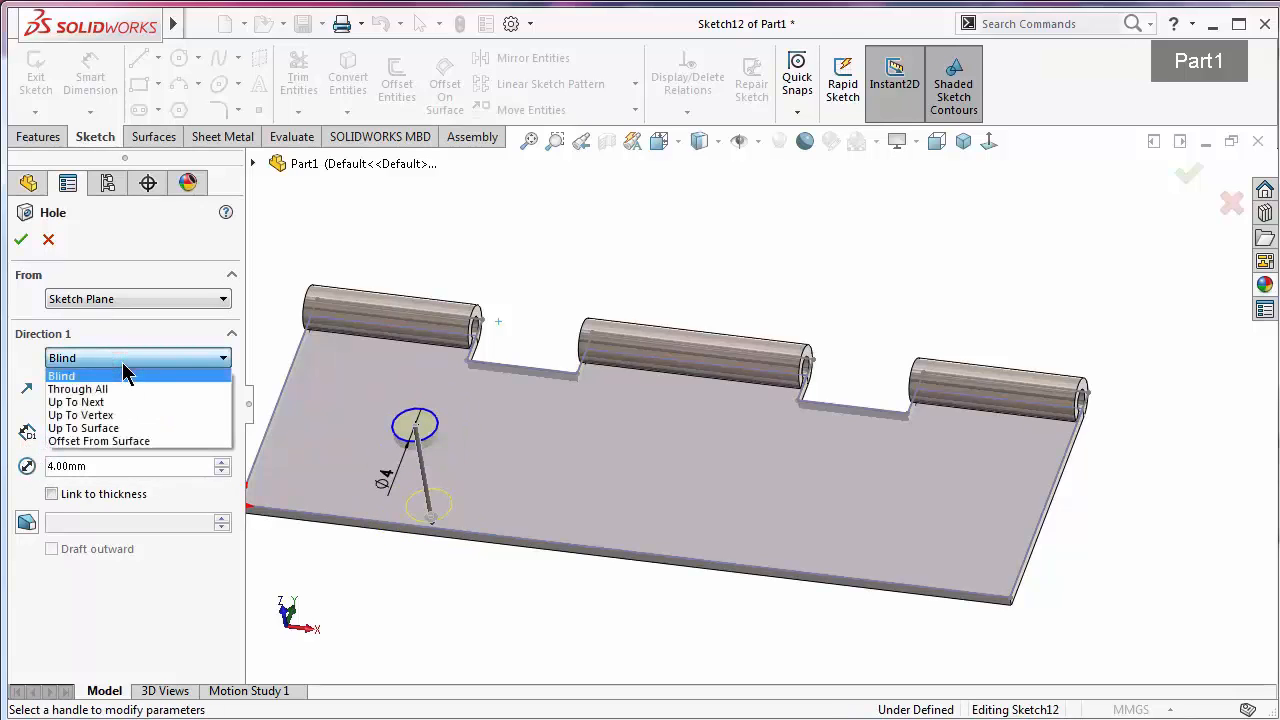
click(100, 388)
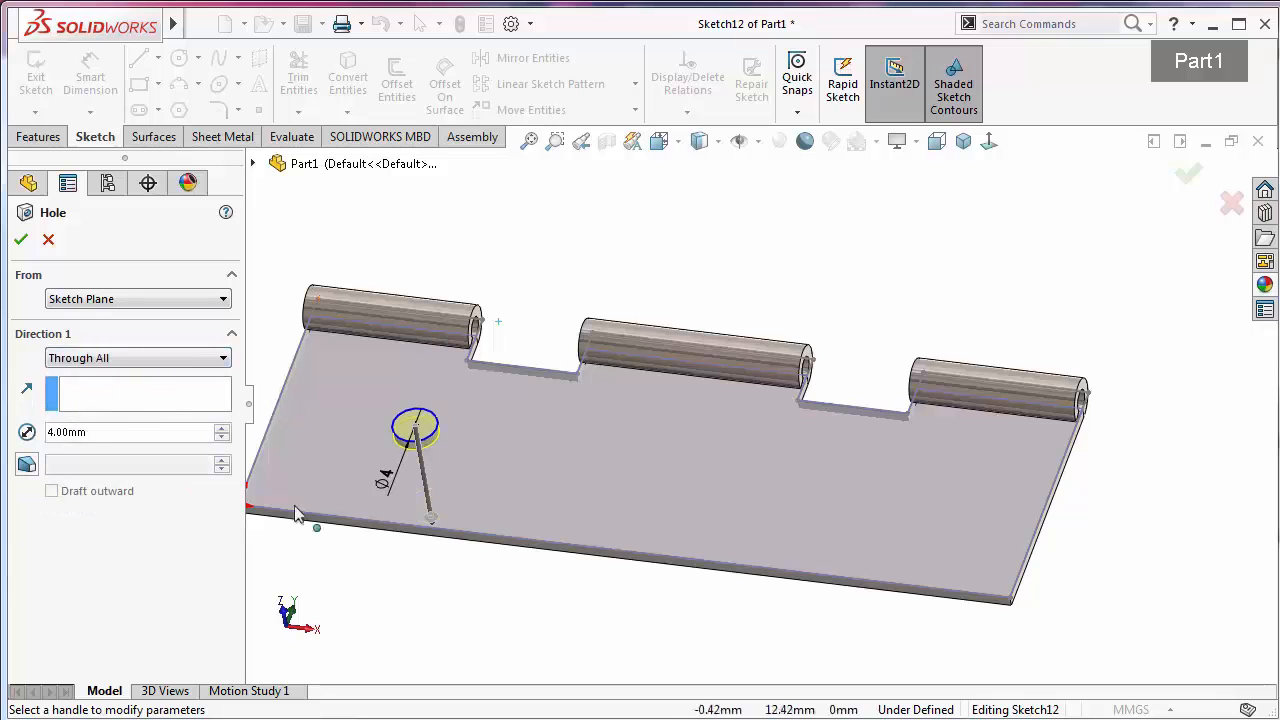
middle_drag(294, 514, 567, 484)
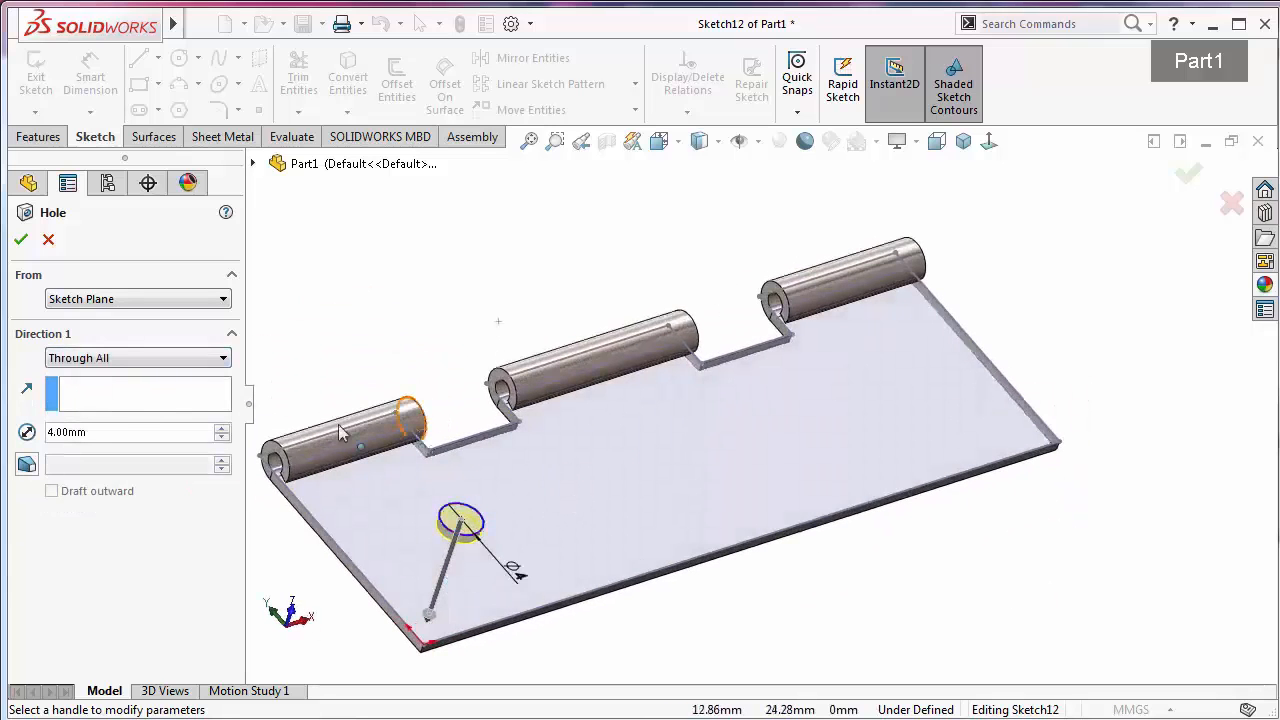
click(22, 240)
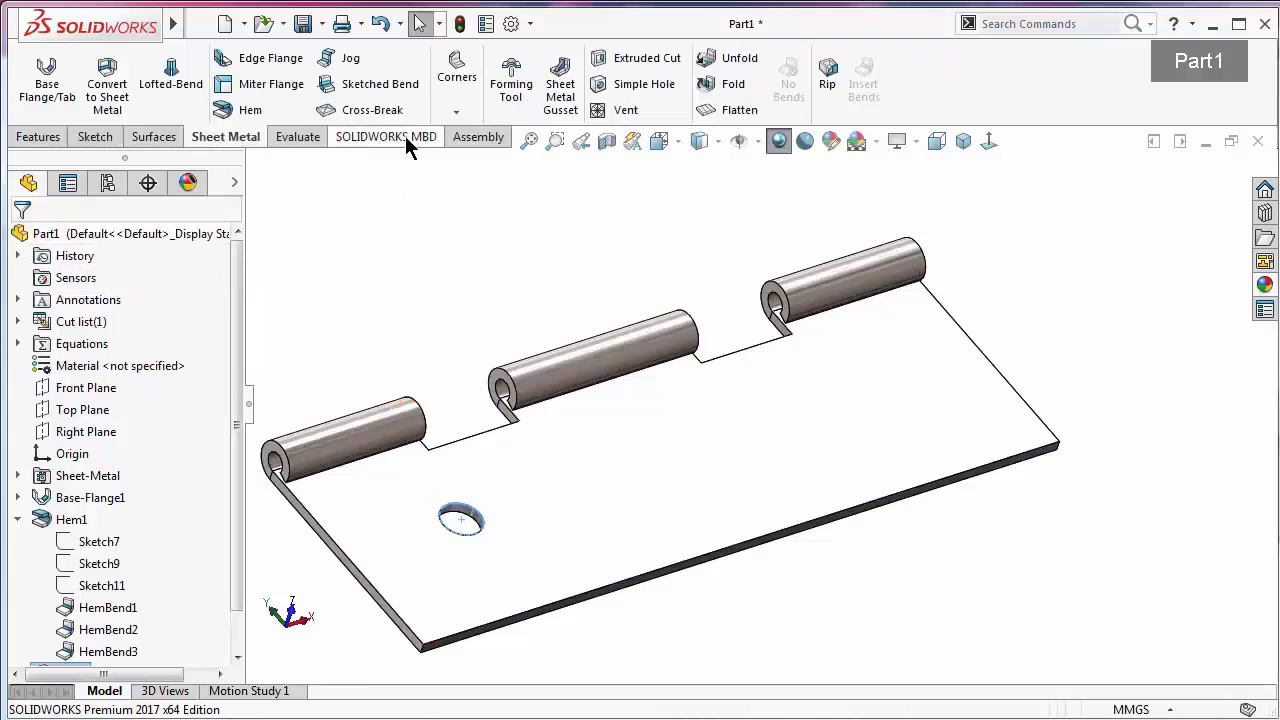
In the hole's sketch, align the centre horizontally with the left edge's midpoint and vertically with the bottom edge's midpoint
click(17, 517)
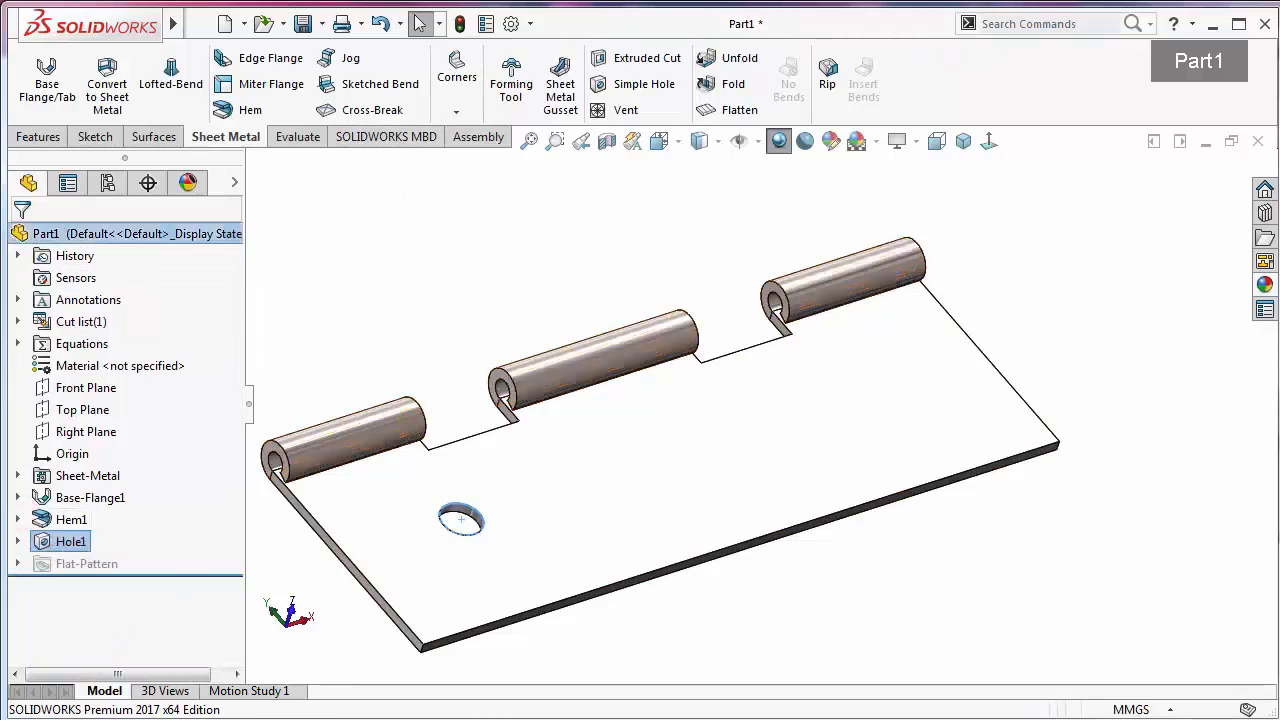
click(990, 142)
click(18, 242)
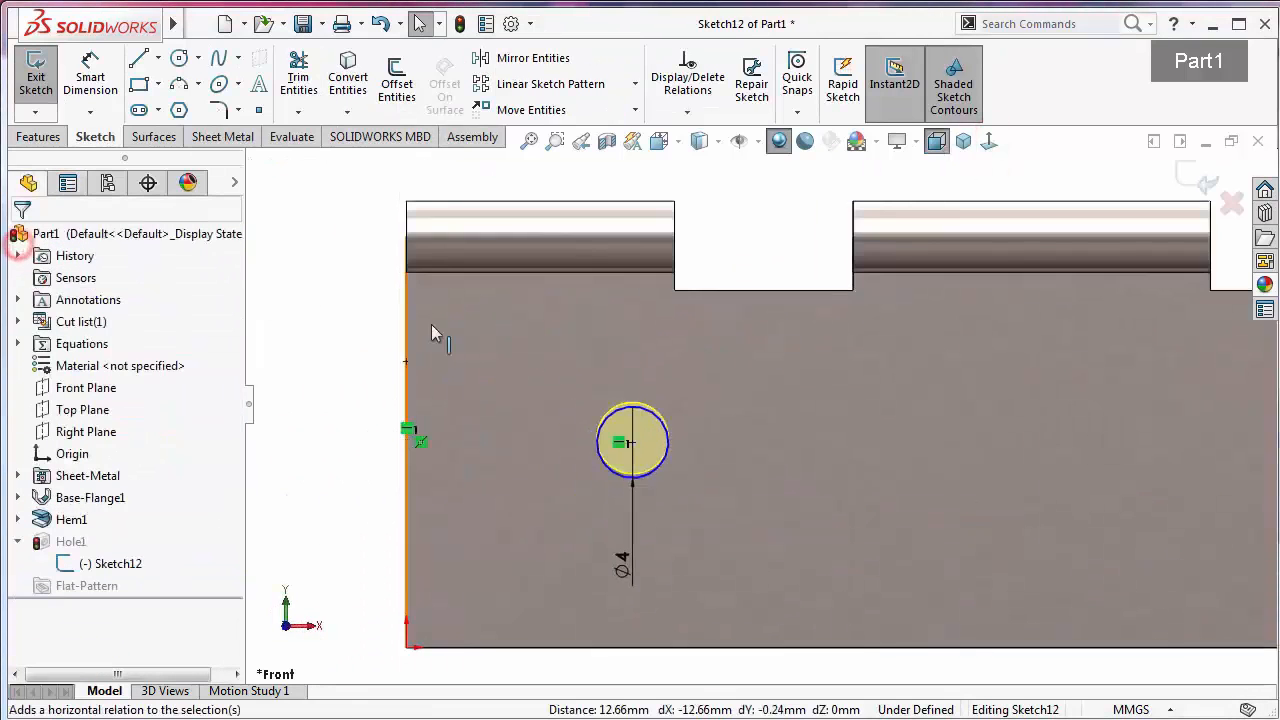
click(632, 444)
key(f)
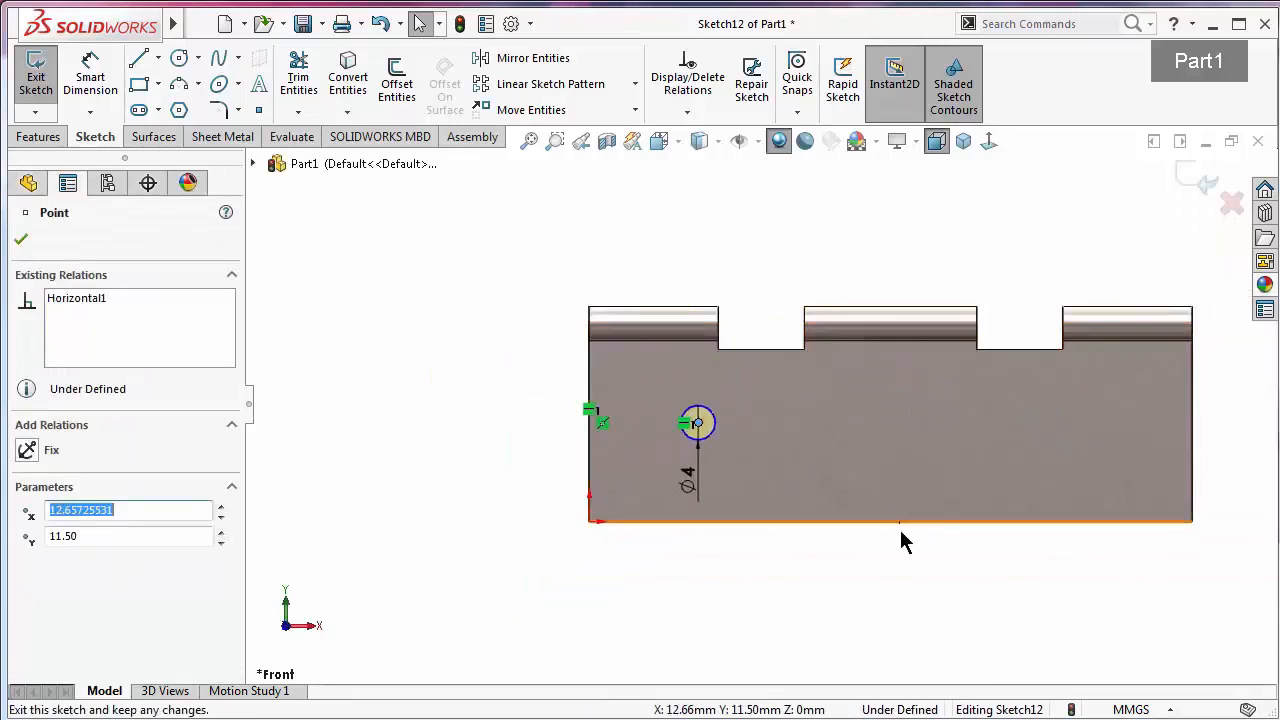
scroll(894, 526, down, 2)
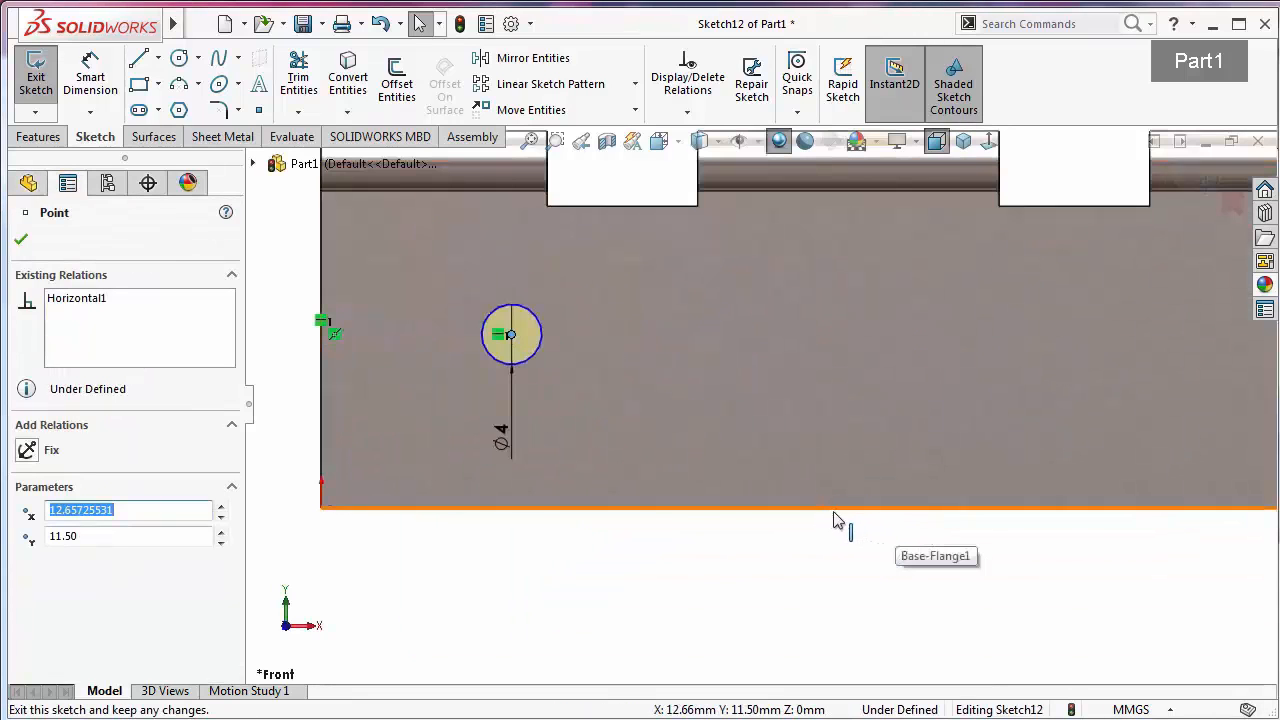
ctrl+click(847, 507)
click(930, 420)
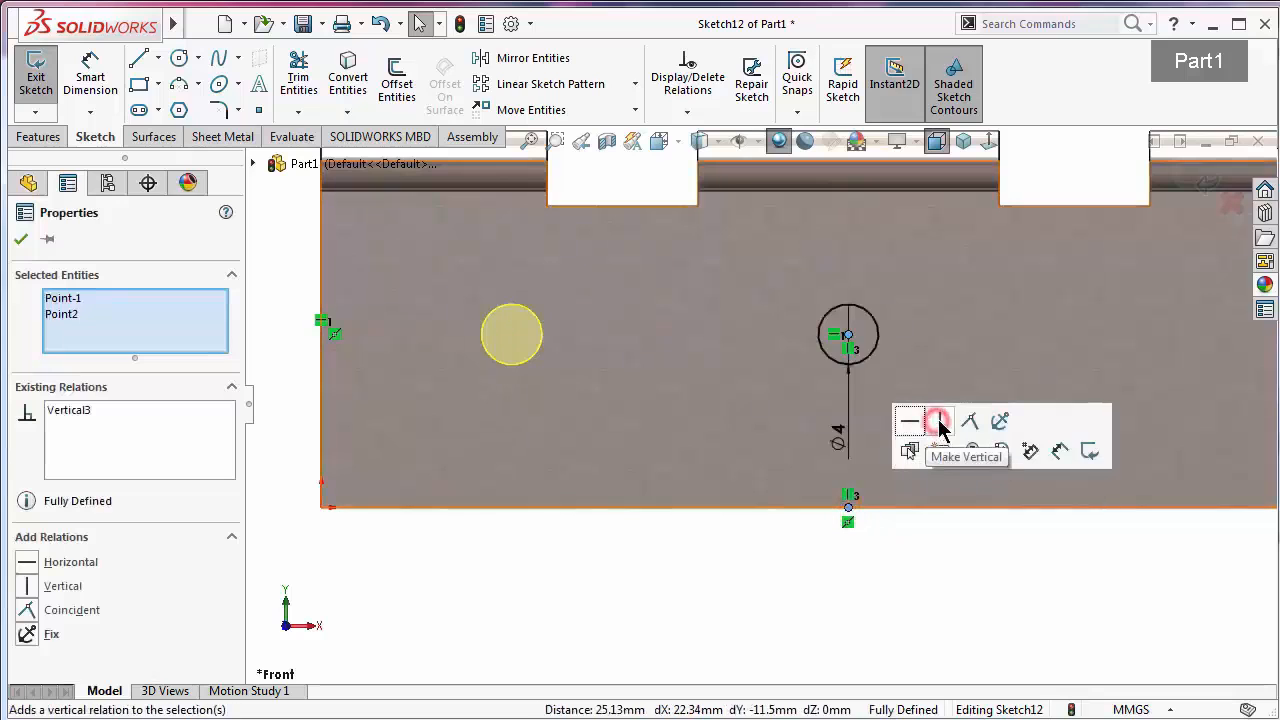
click(21, 241)
key(z)
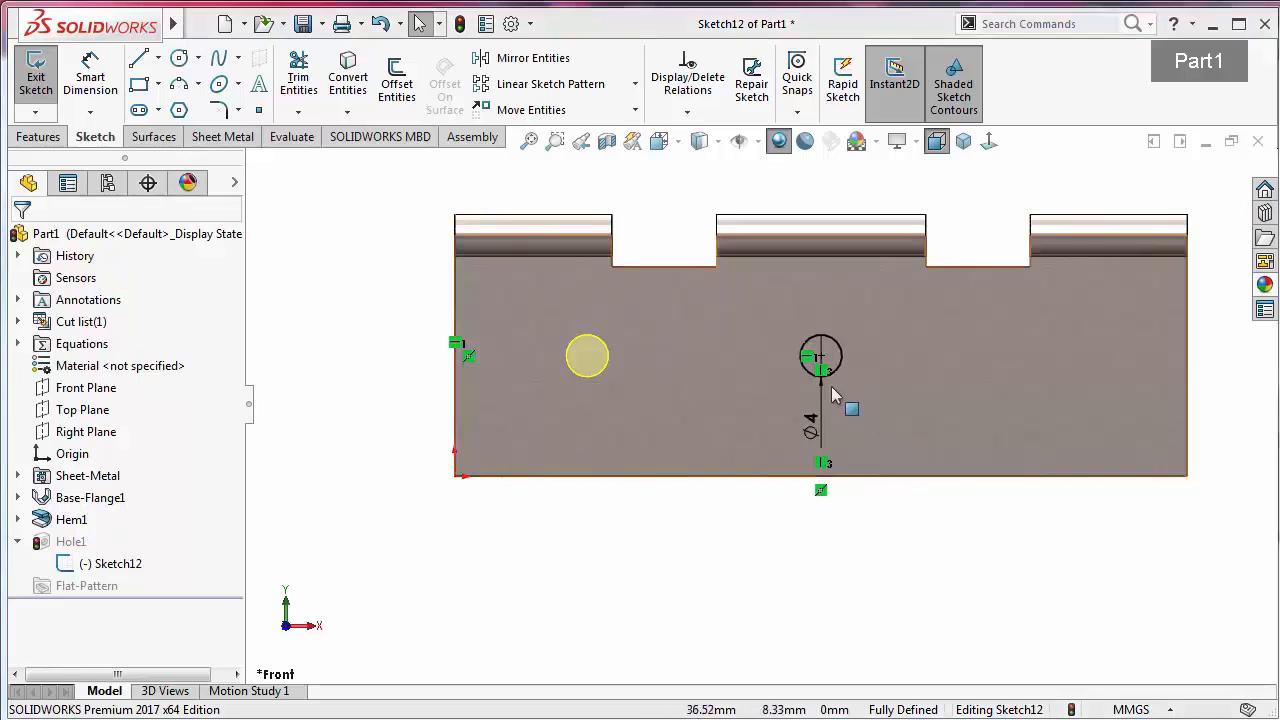
Replace the hole centre's horizontal relation with a 10 mm vertical dimension from the flange's lower-left corner and finish the sketch
key(Delete)
right_drag(404, 376, 404, 292)
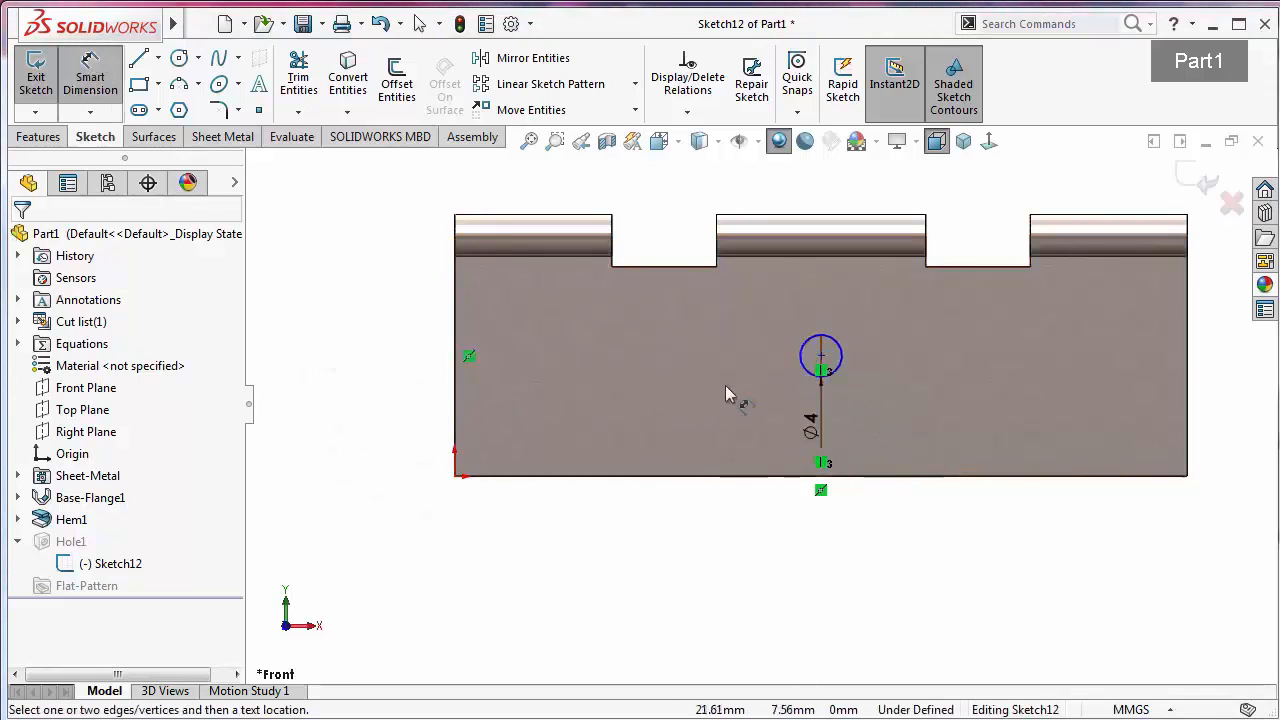
click(821, 355)
click(455, 478)
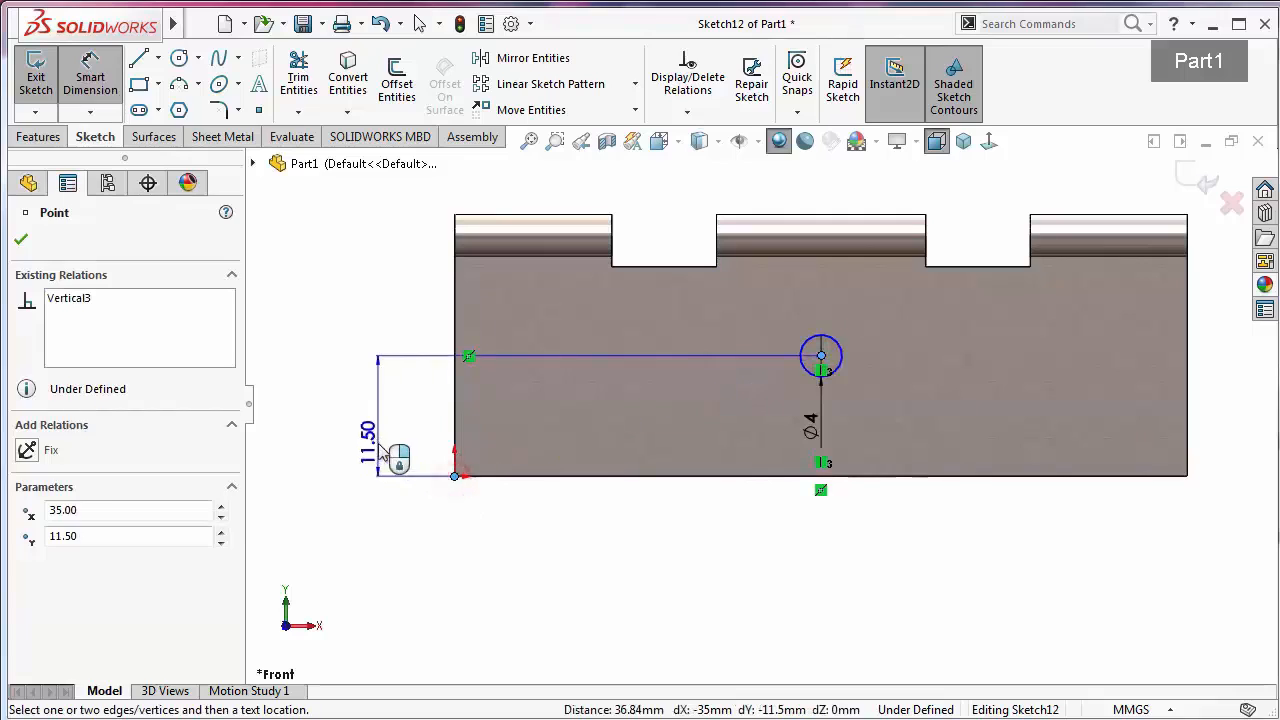
click(400, 452)
text(10)
key(Return)
click(21, 239)
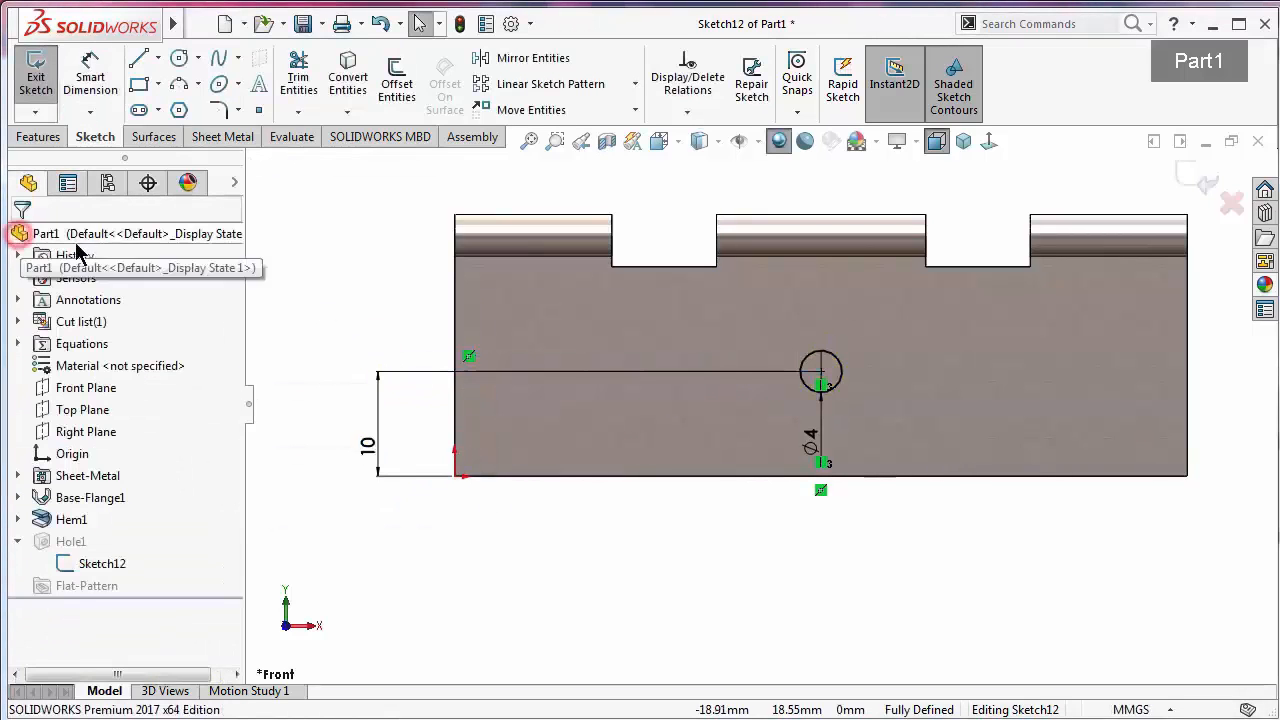
click(1197, 177)
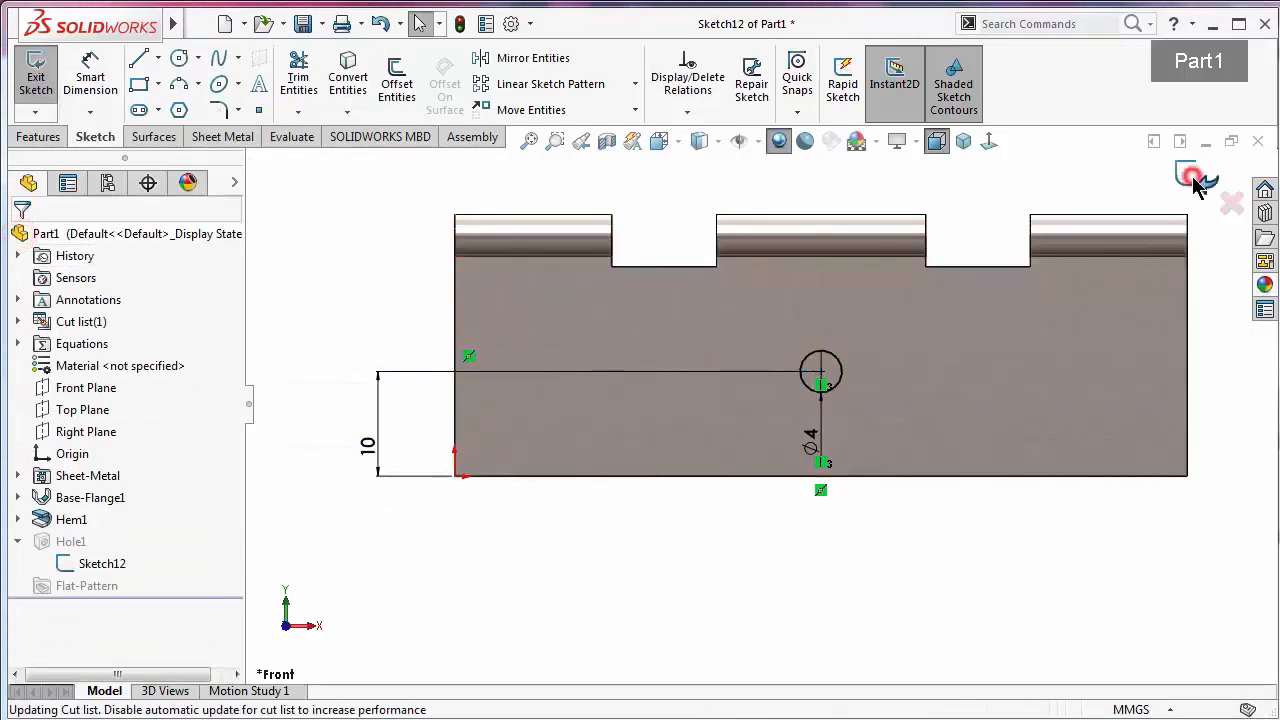
click(648, 90)
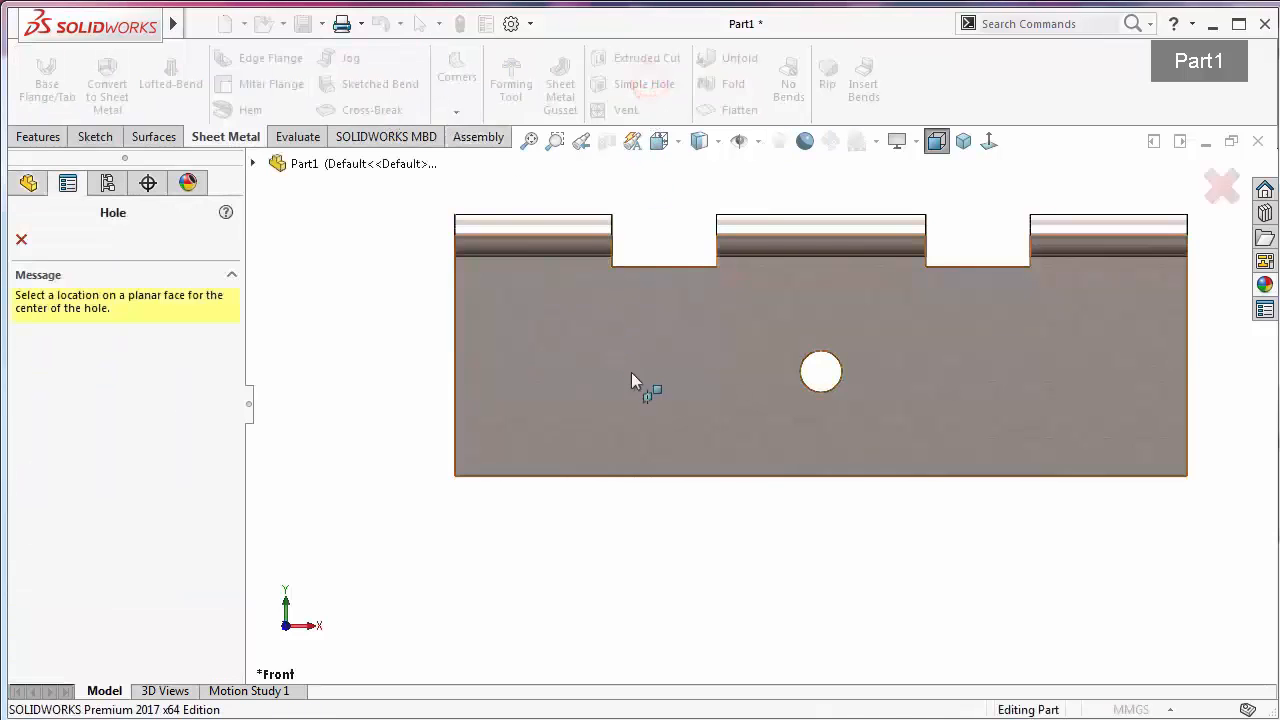
click(599, 366)
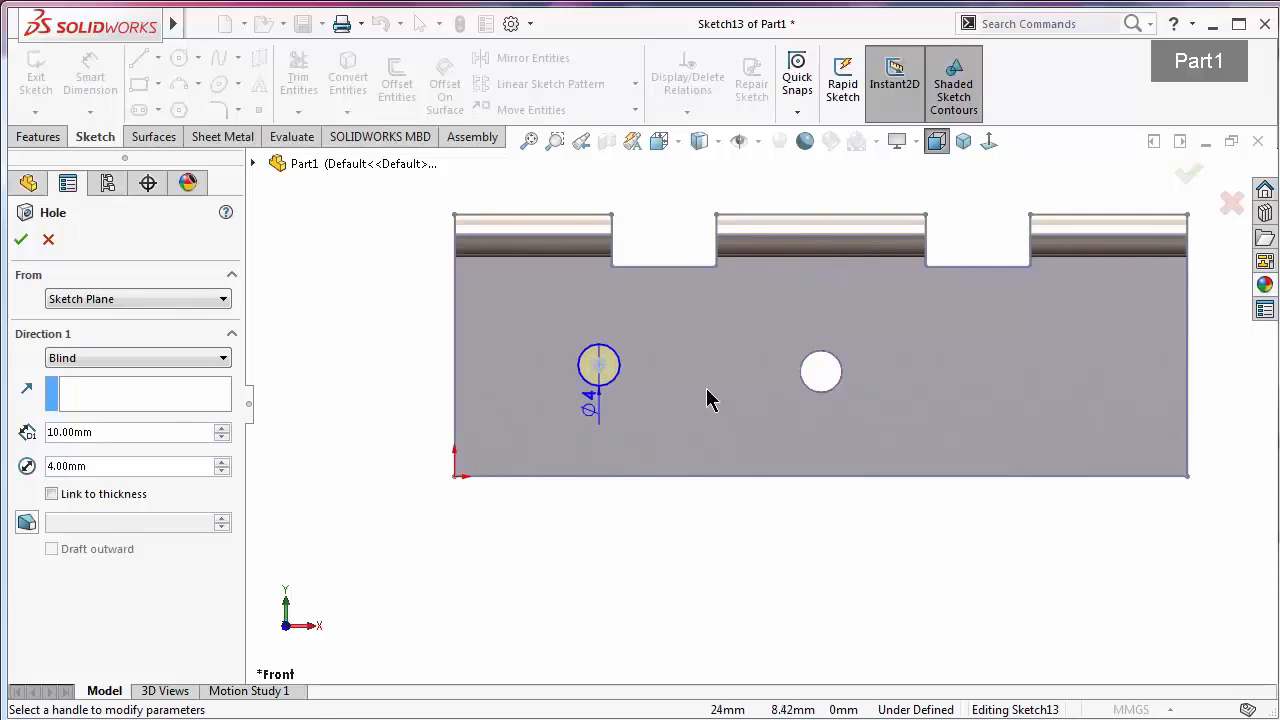
key(Escape)
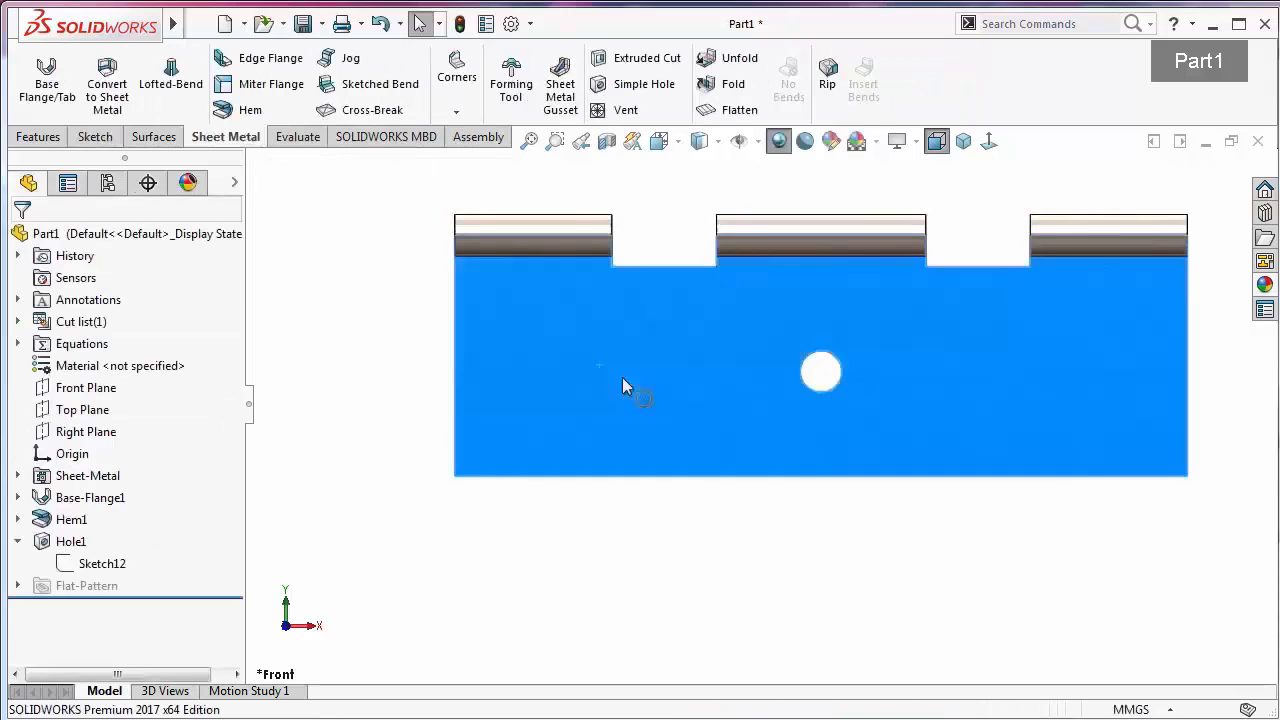
Cut a second 4 mm simple hole through all of the flange, between the left edge and the middle hole
click(644, 84)
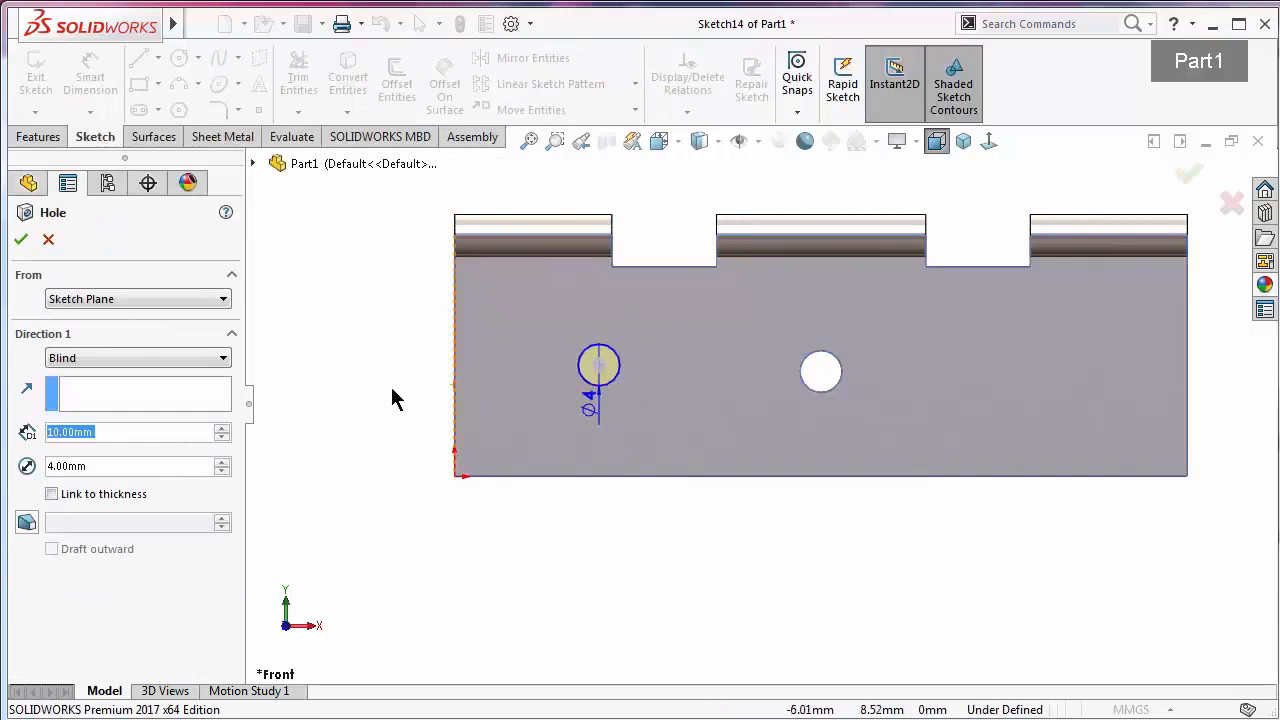
click(80, 358)
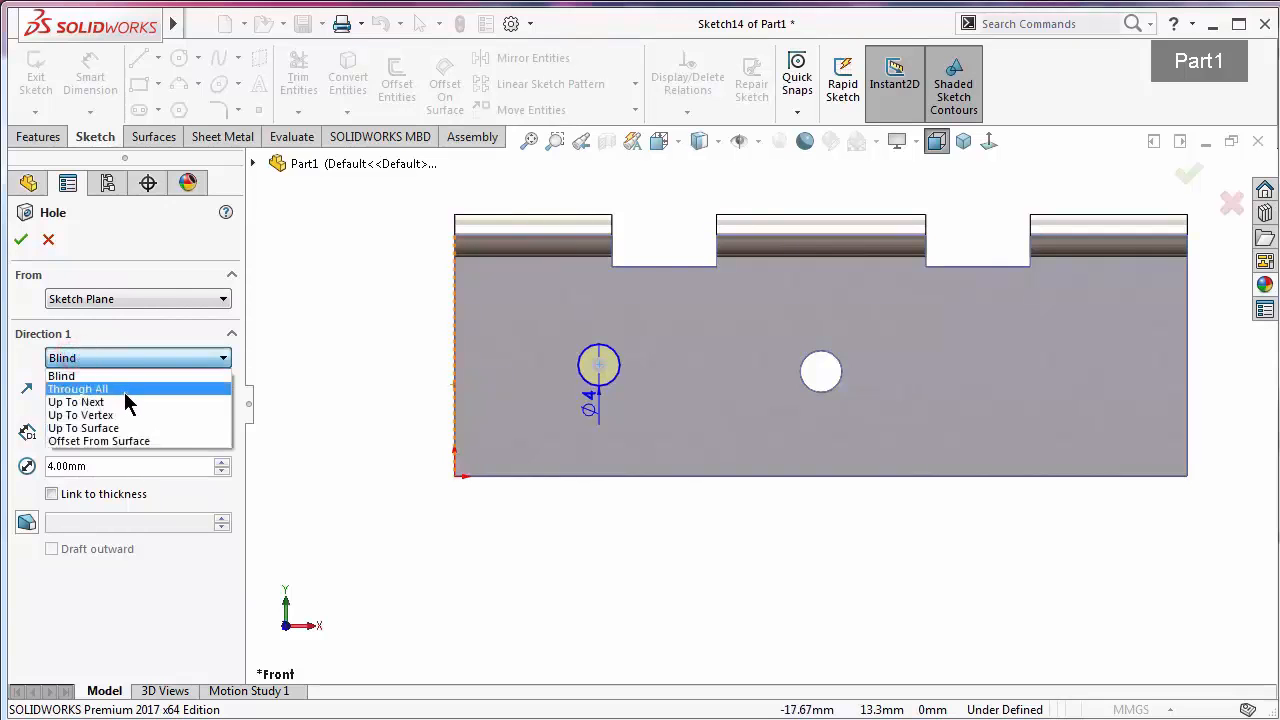
click(124, 392)
click(21, 240)
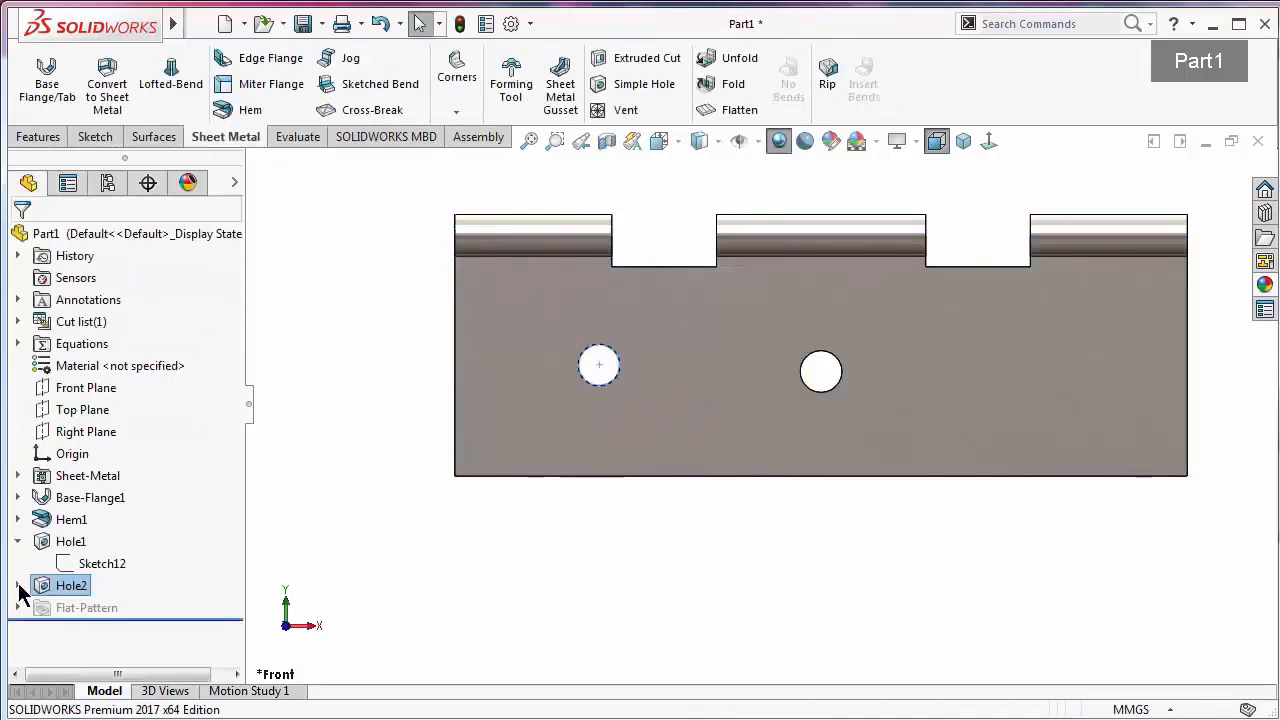
Edit the left hole's sketch and dimension its centre 20 mm horizontally from the middle hole's centre
click(17, 586)
click(91, 606)
click(102, 550)
click(600, 366)
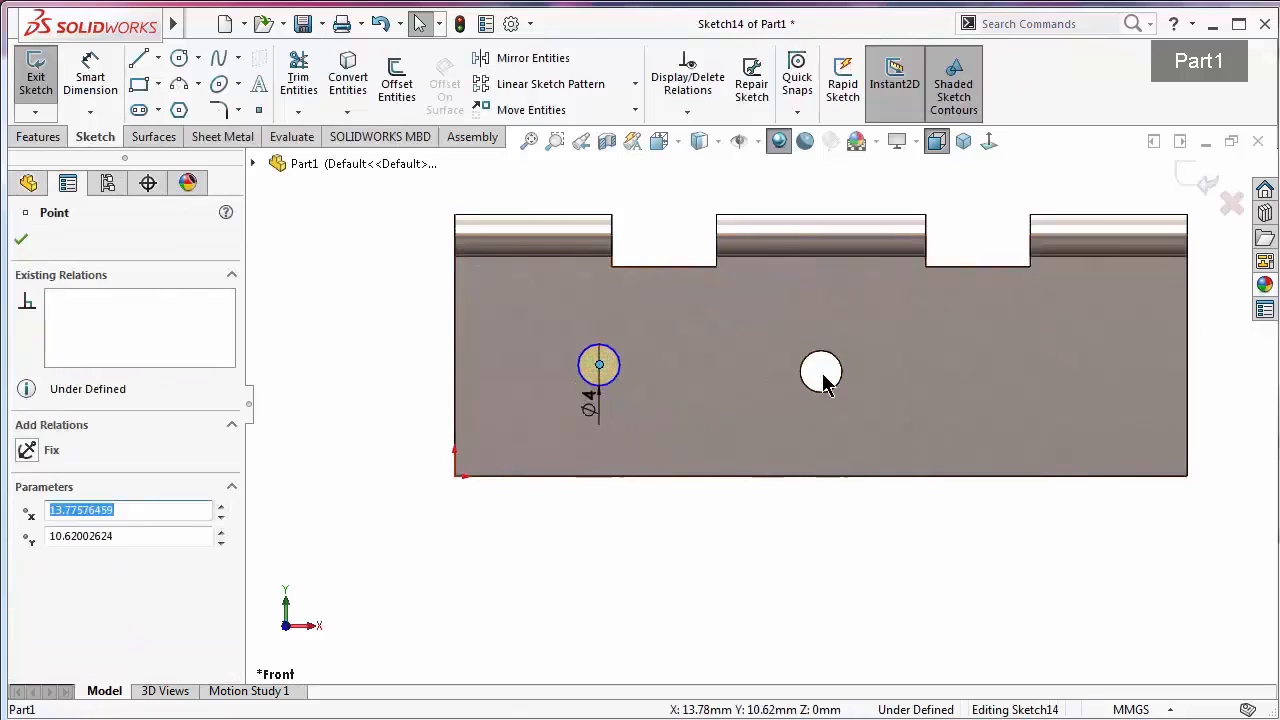
right_drag(267, 400, 268, 330)
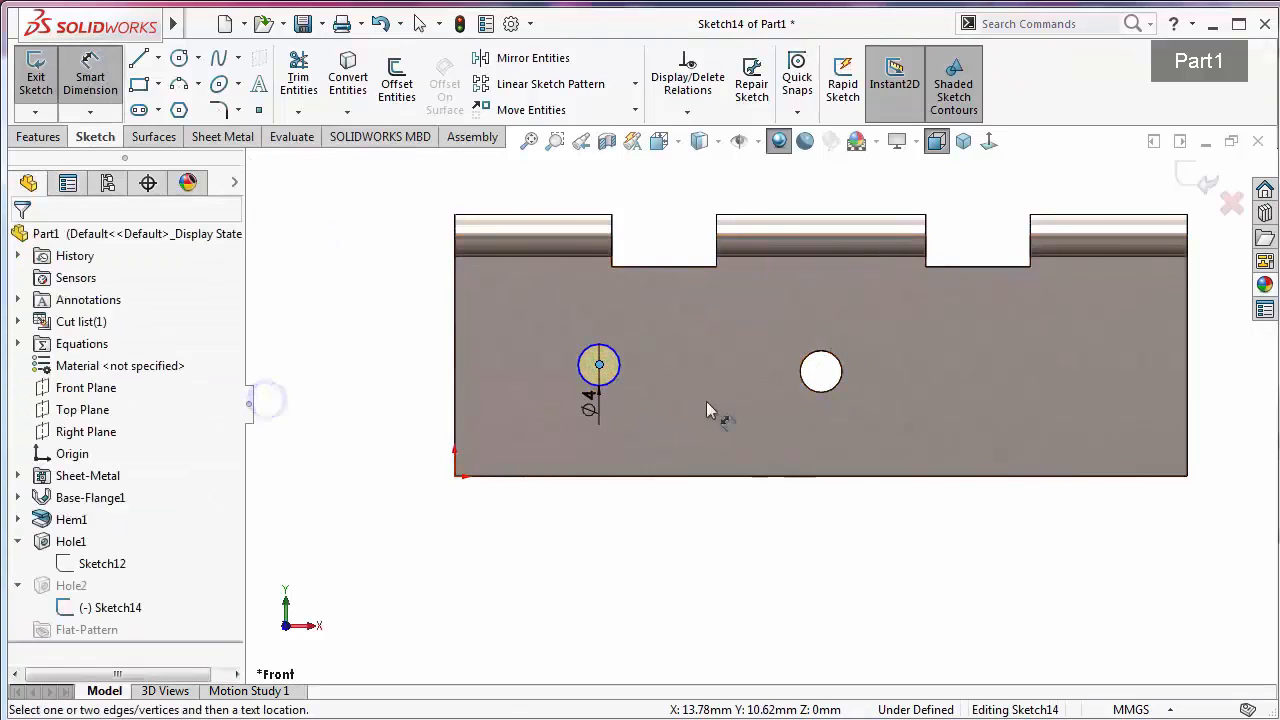
click(828, 398)
click(690, 318)
text(20,)
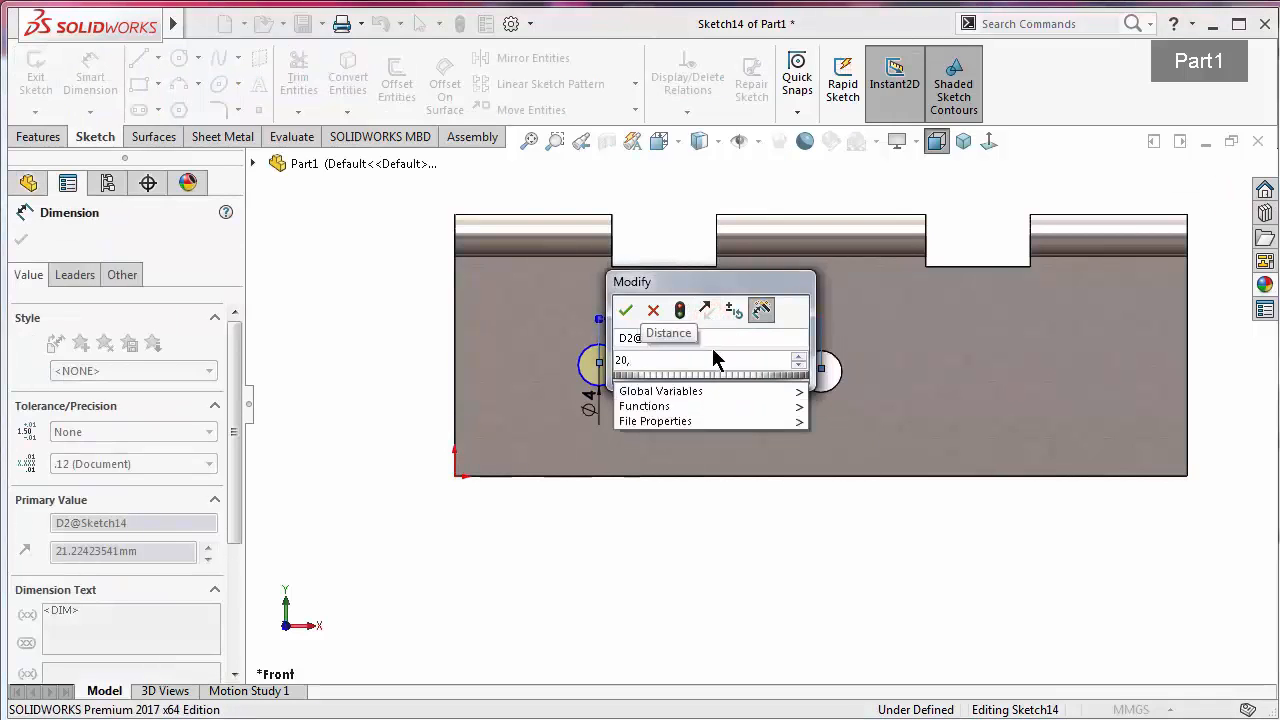
key(Return)
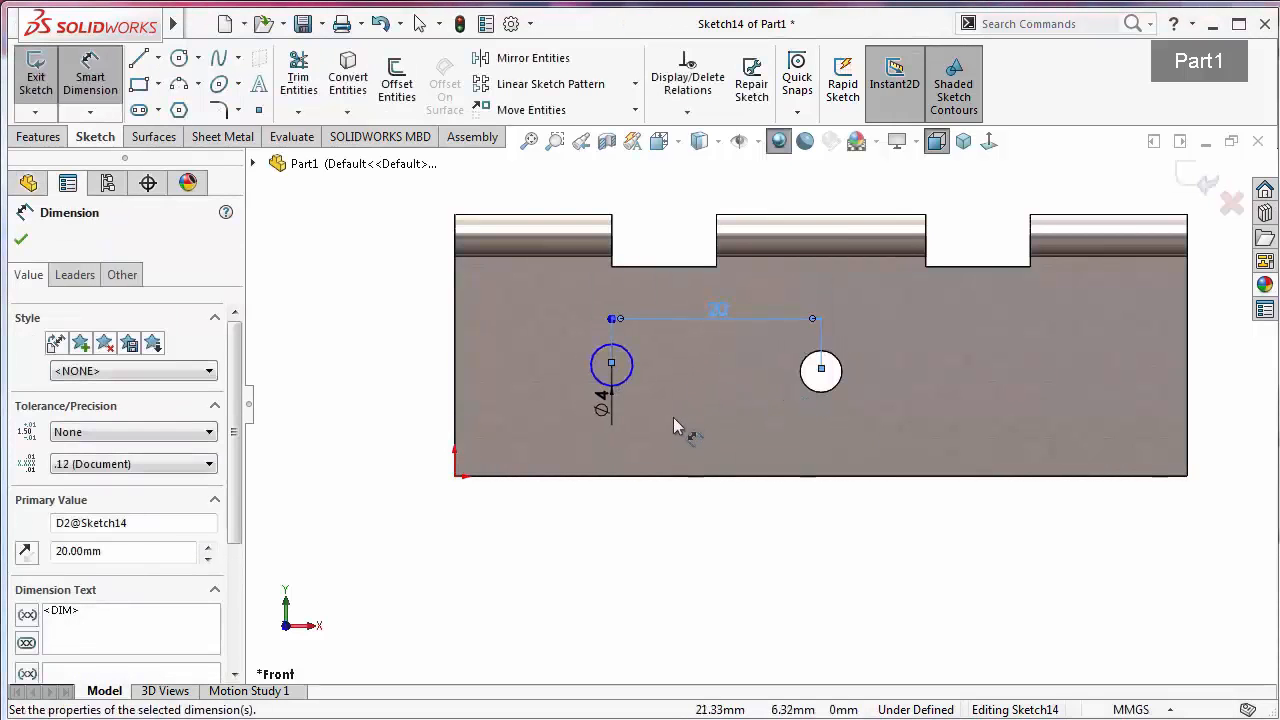
Dimension the left hole's centre 10 mm above the flange's lower-left corner and finish the sketch
click(611, 364)
click(453, 475)
click(350, 440)
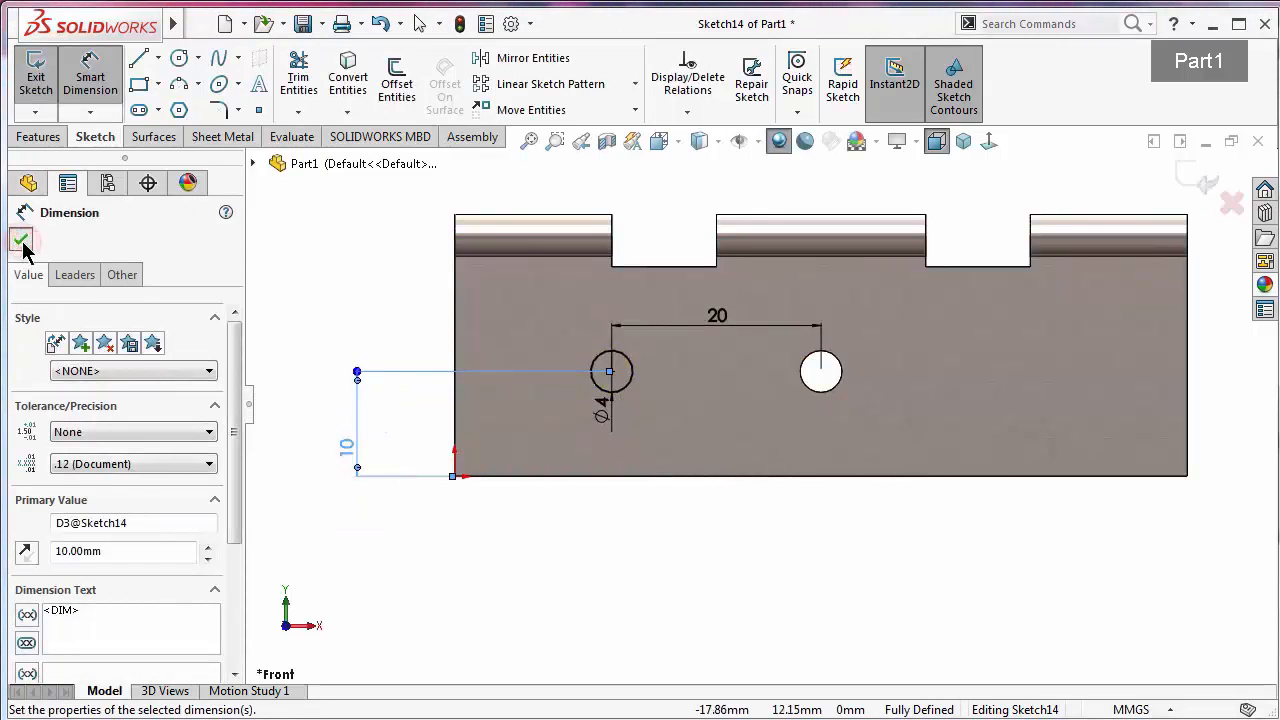
click(21, 240)
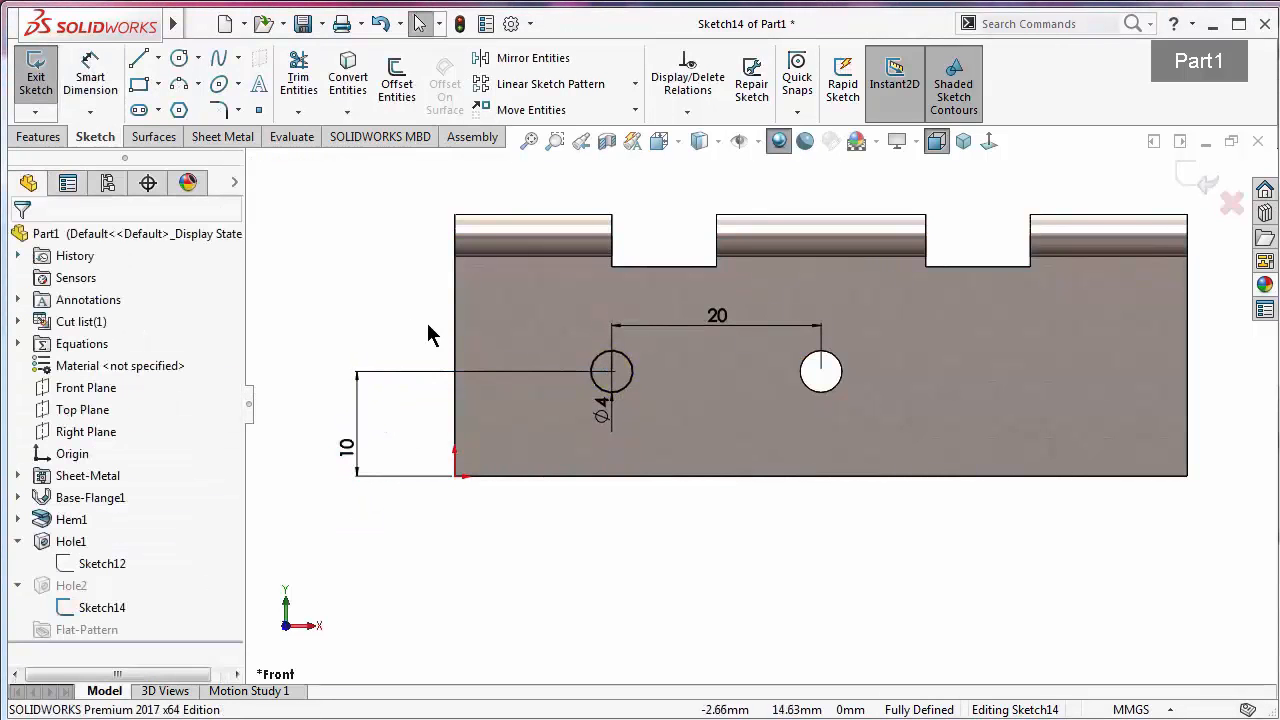
click(1197, 184)
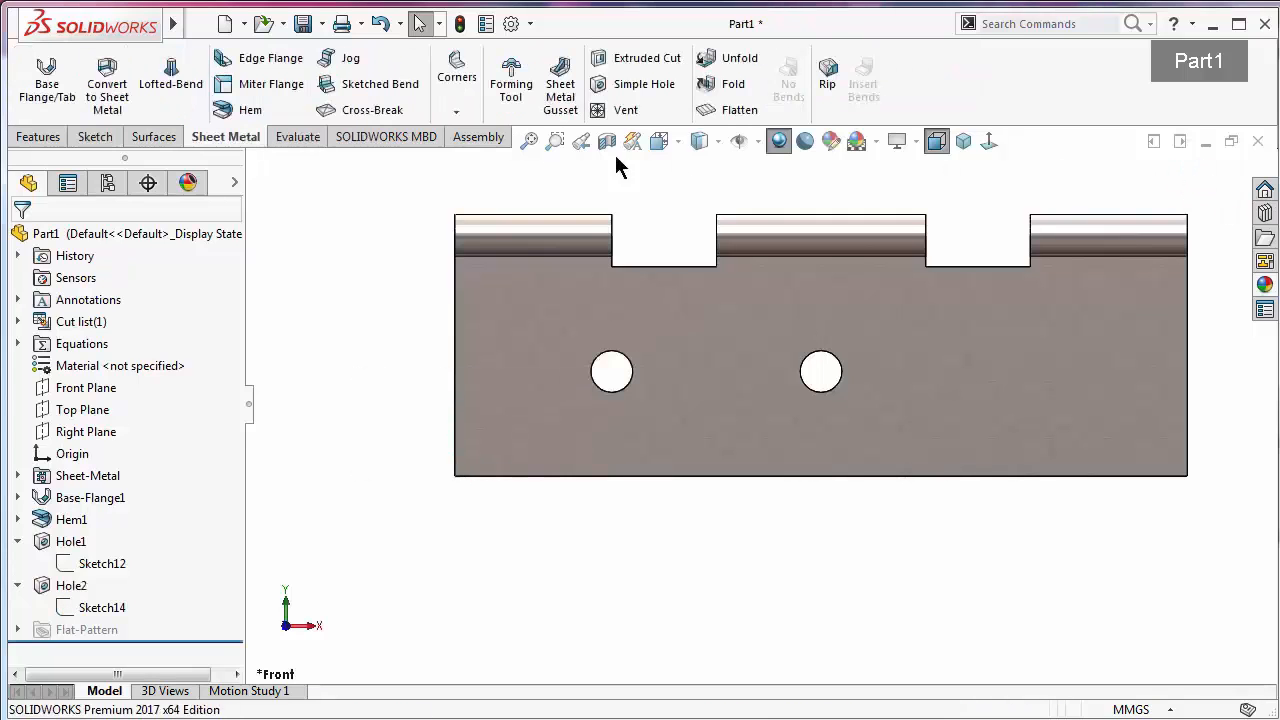
Cut a third 4 mm simple hole through all of the flange, between the middle hole and the right edge
click(630, 84)
click(1037, 369)
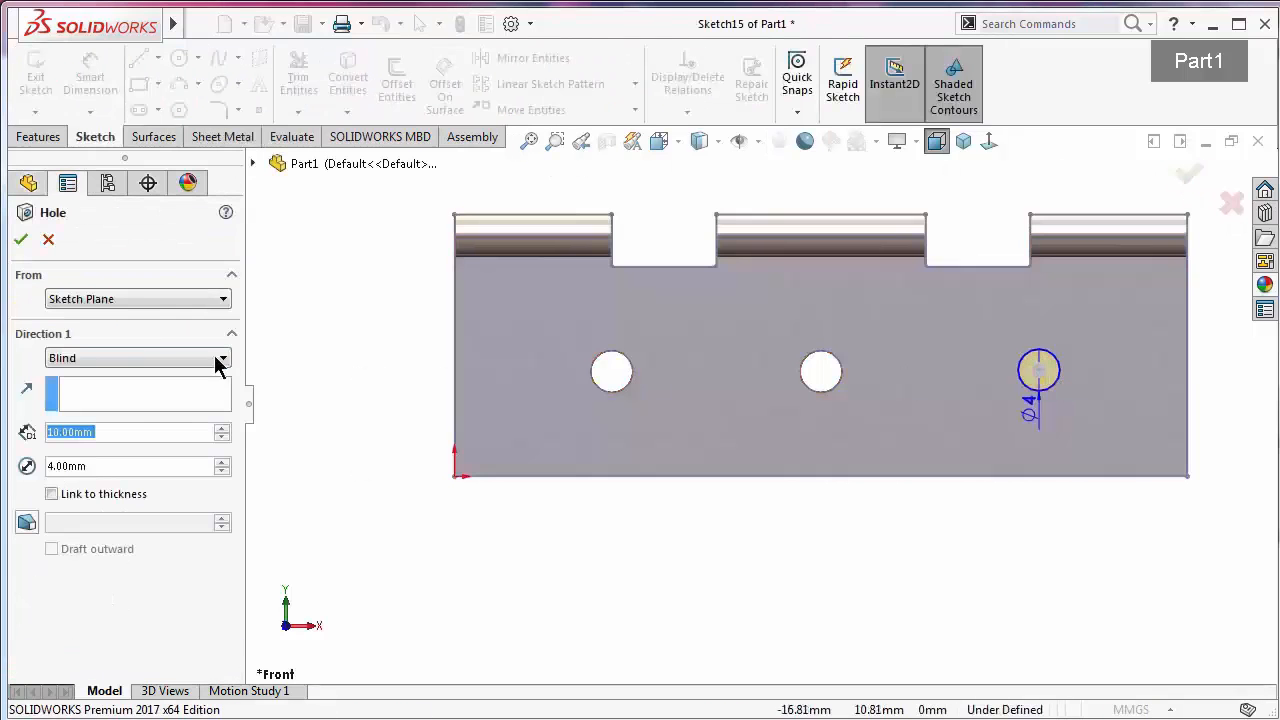
click(160, 357)
click(166, 390)
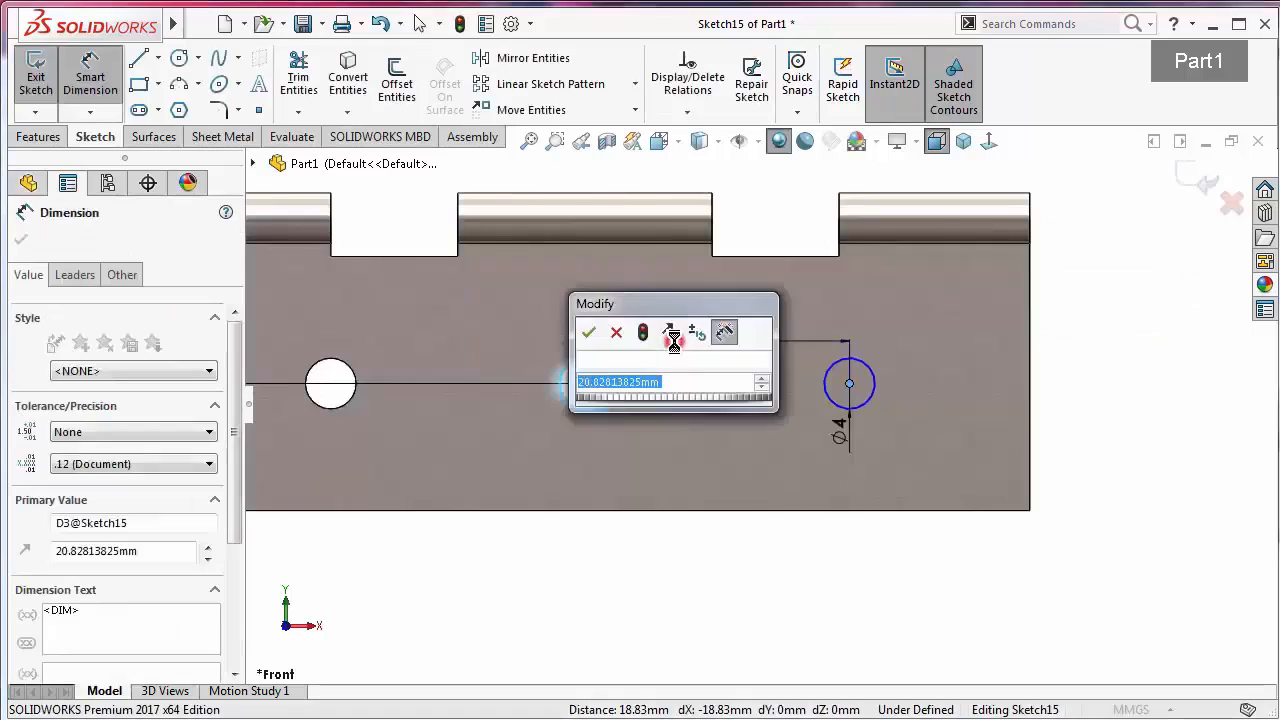
Set the horizontal distance between the right hole's centre and the middle hole's centre to 20 mm
text(20)
key(Return)
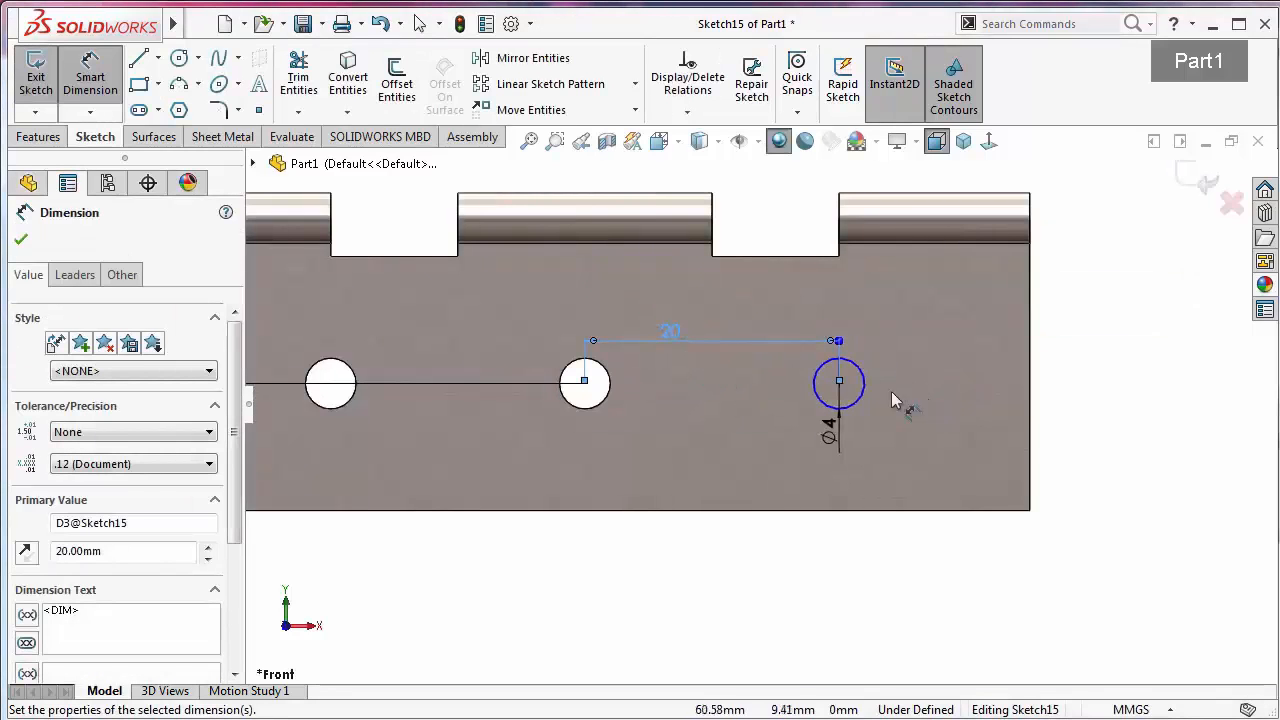
scroll(760, 400, up, 3)
scroll(625, 450, down, 4)
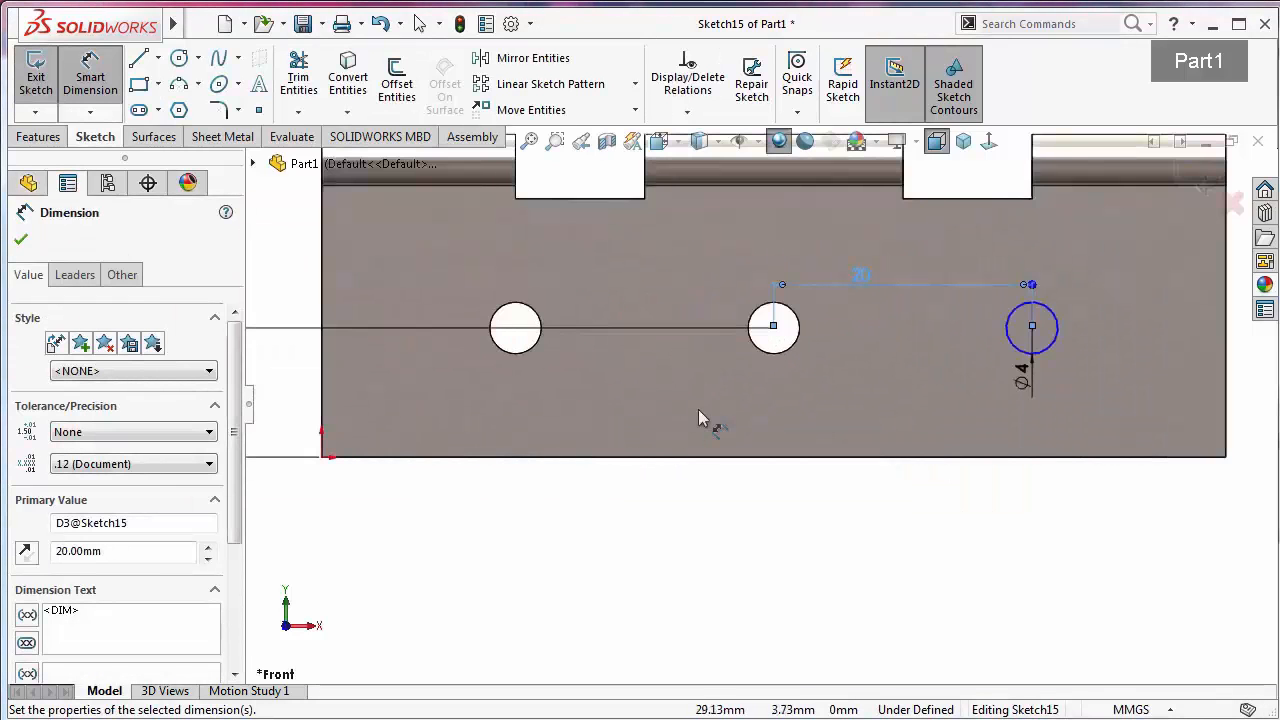
Dimension the right hole's centre 10 mm above the flange's lower-left corner and finish the sketch
click(684, 368)
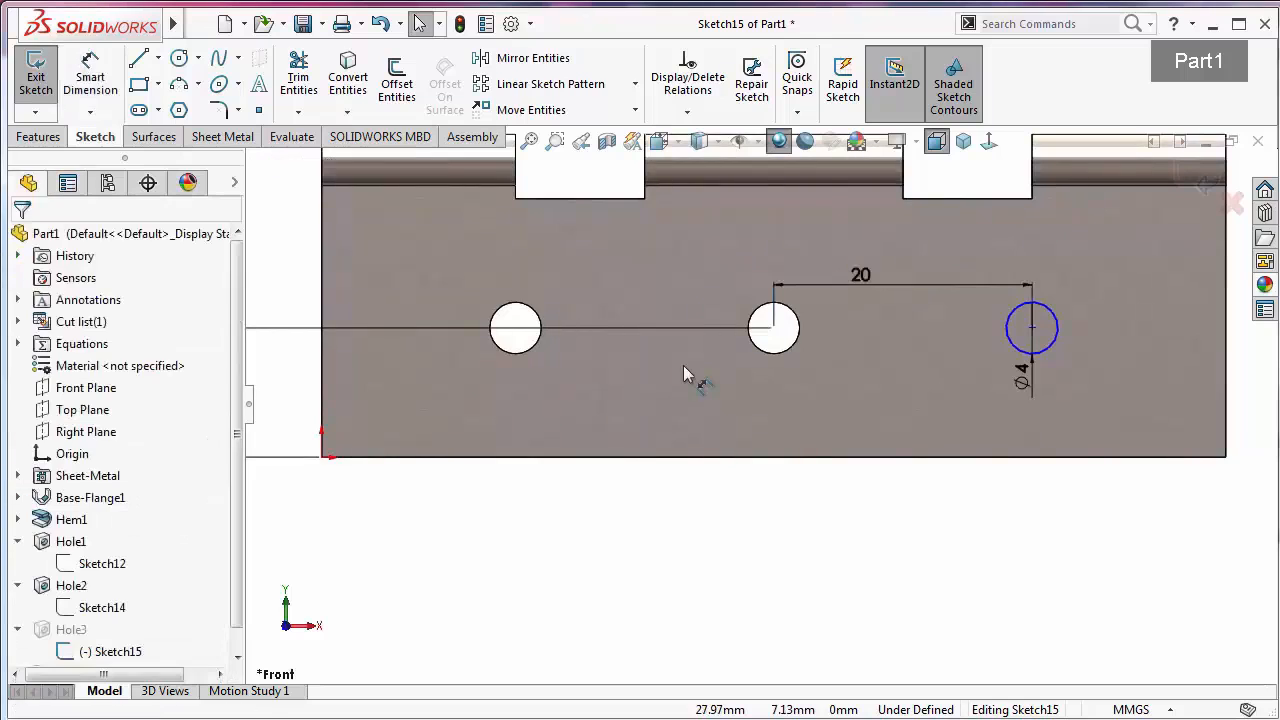
click(1032, 327)
click(322, 455)
right_drag(479, 611, 441, 514)
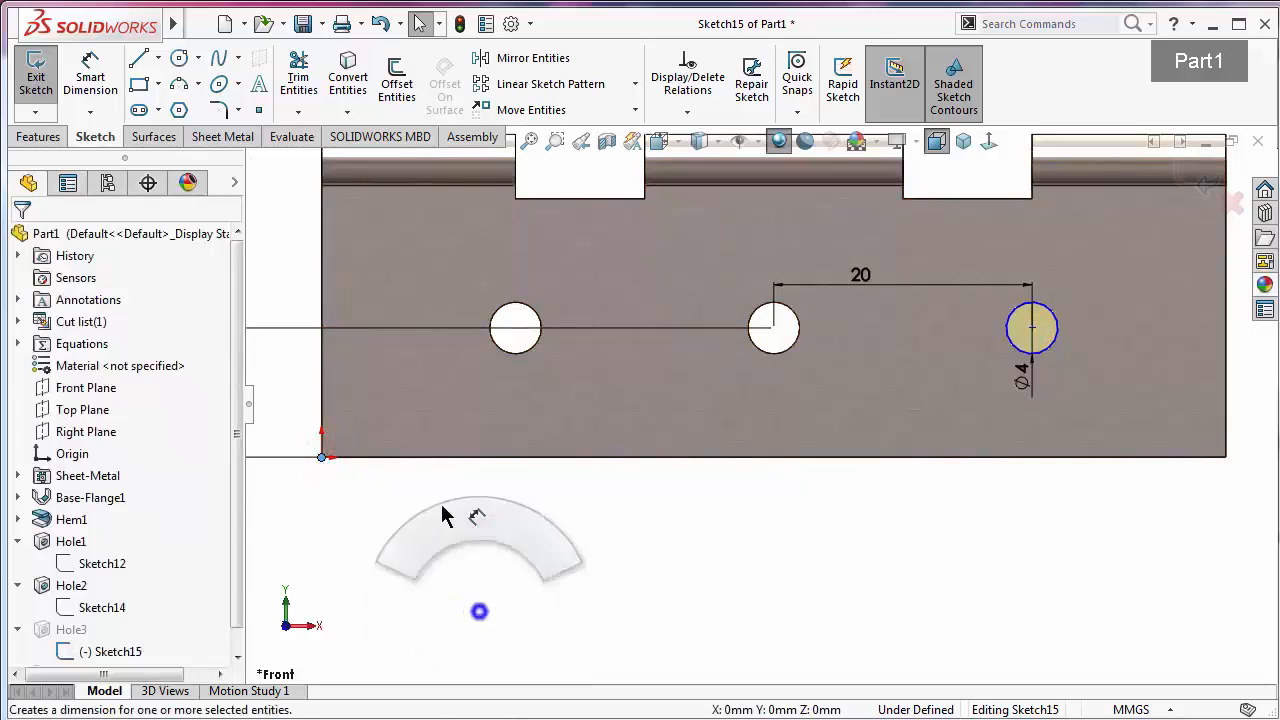
click(1034, 327)
click(322, 456)
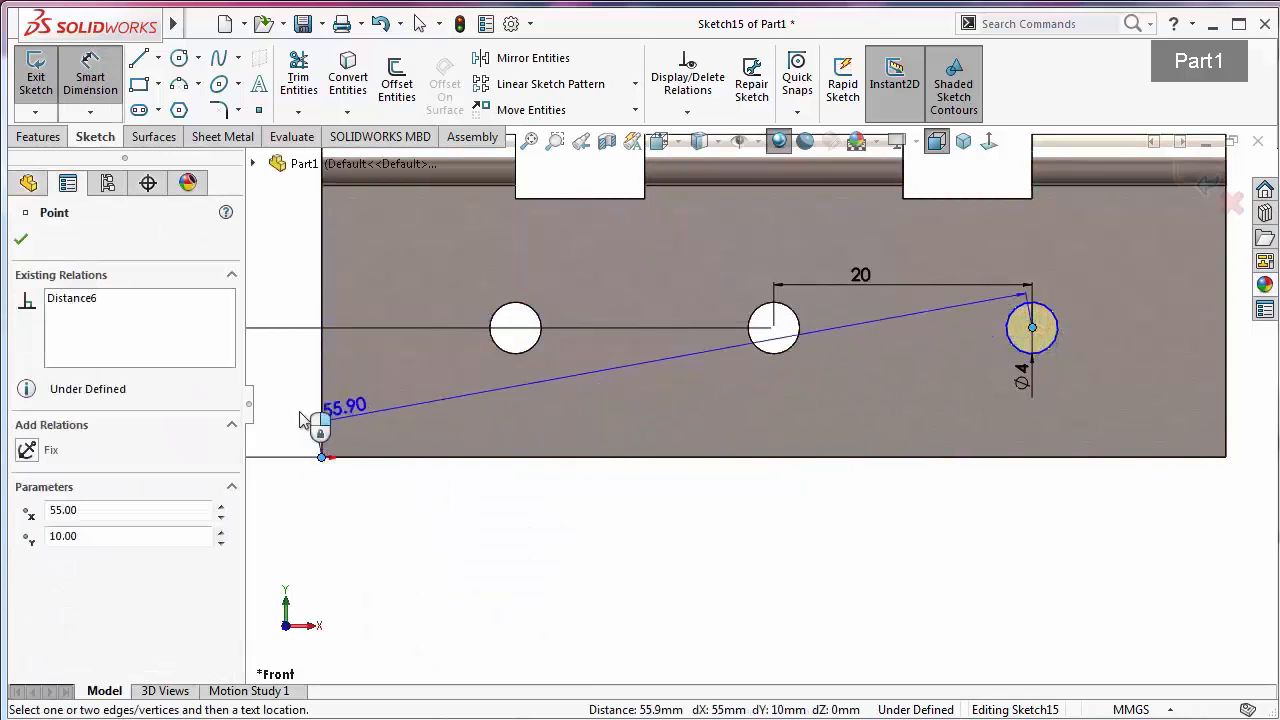
click(290, 396)
key(Return)
key(f)
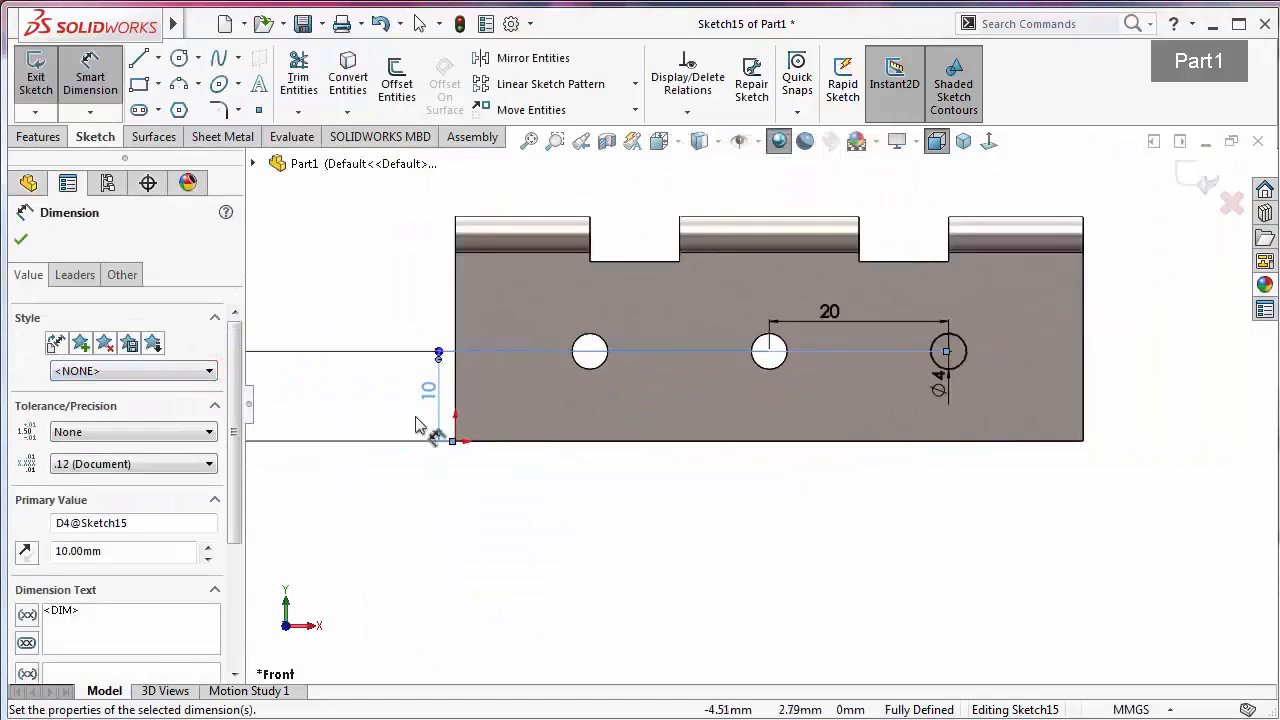
click(1258, 166)
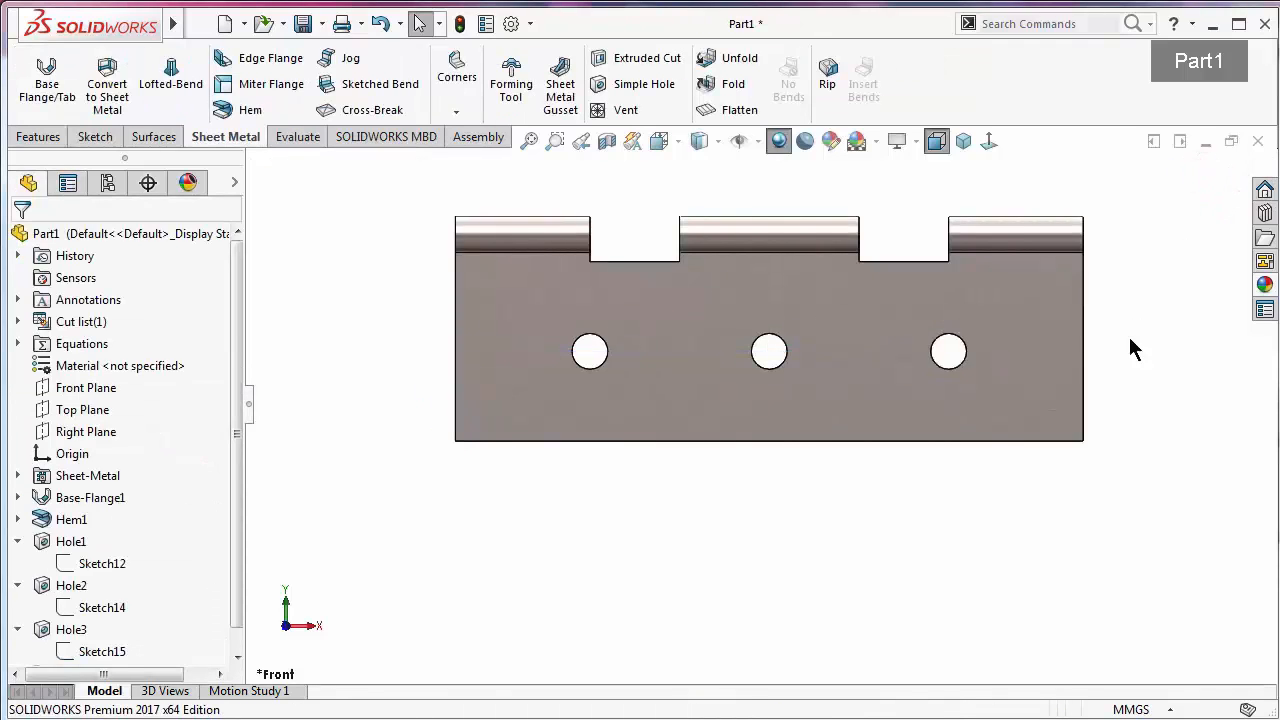
Set up a rounded Break Corner with a 0.25 mm radius on the two inner corner edges of one notch
middle_drag(985, 612, 652, 255)
click(459, 87)
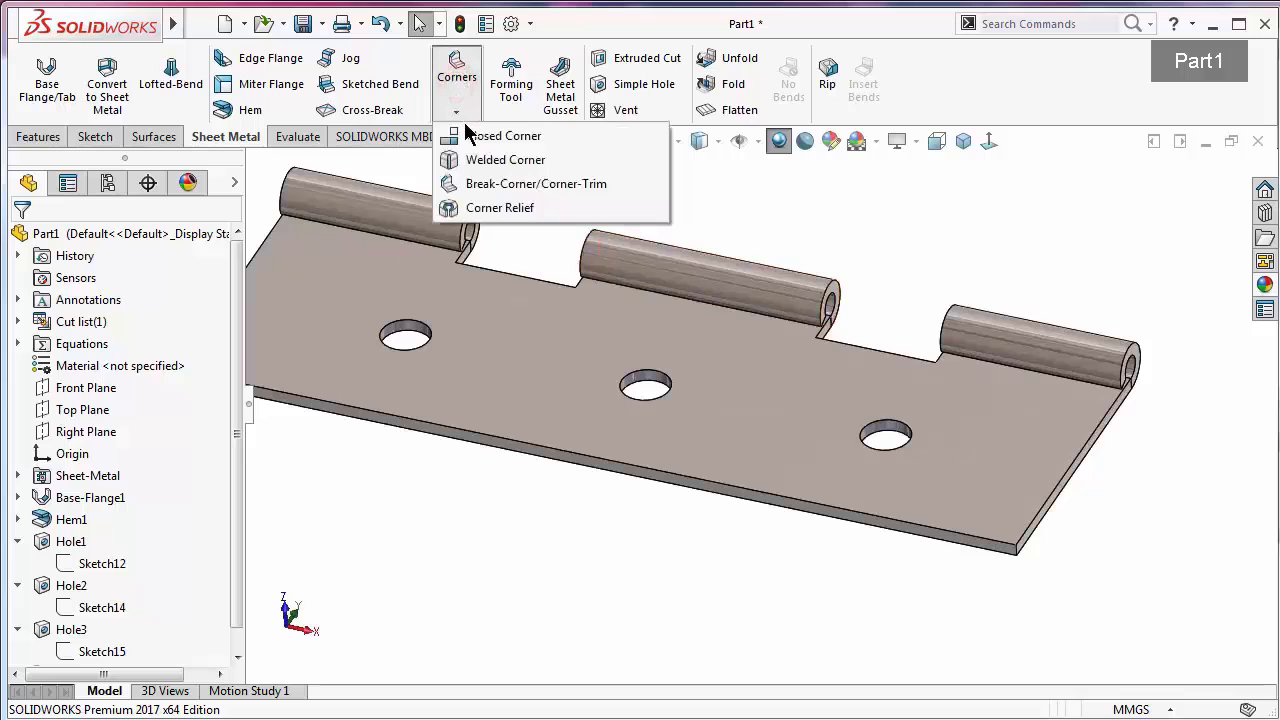
click(497, 184)
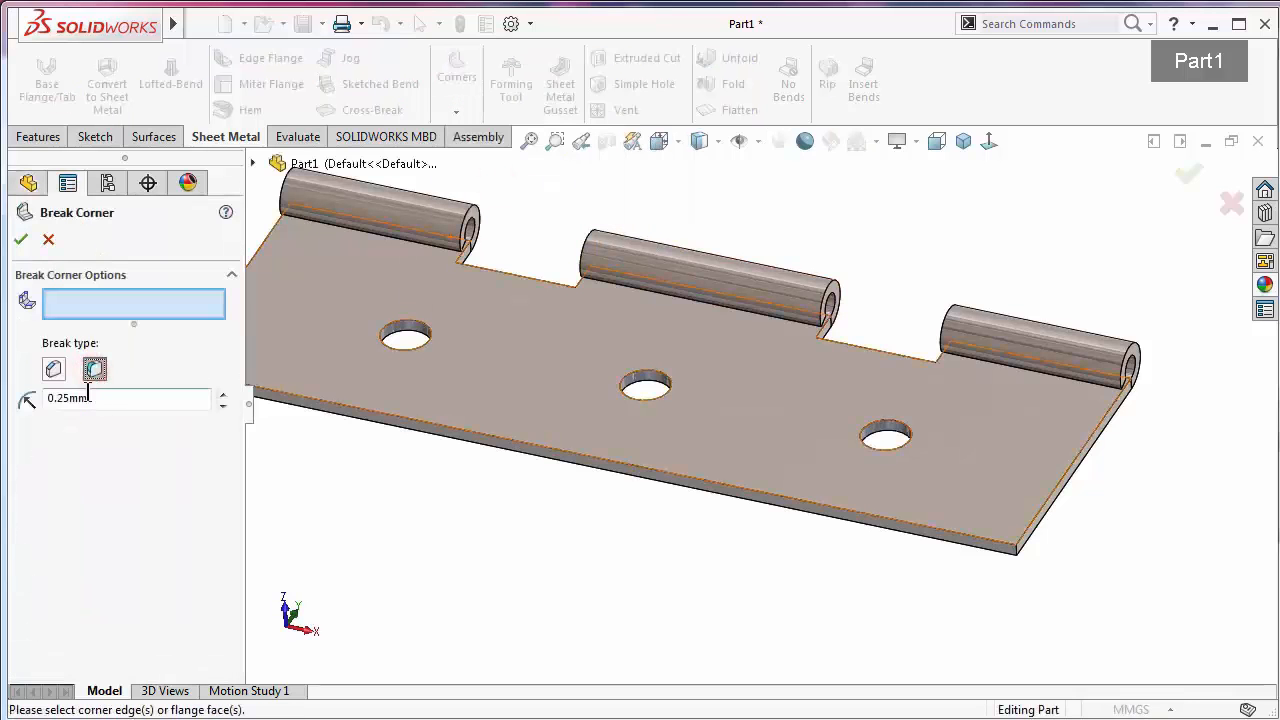
scroll(617, 400, down, 3)
scroll(557, 257, down, 3)
scroll(517, 386, down, 3)
scroll(757, 392, down, 3)
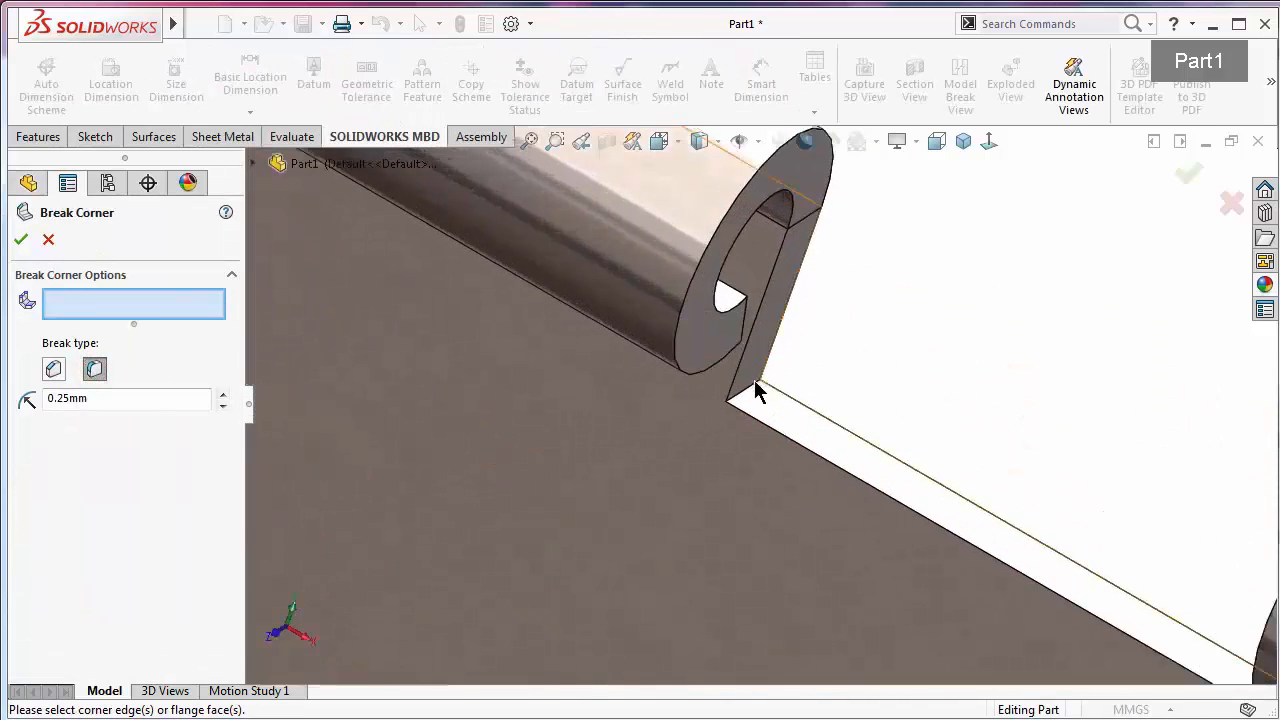
click(757, 392)
middle_drag(843, 386, 866, 533)
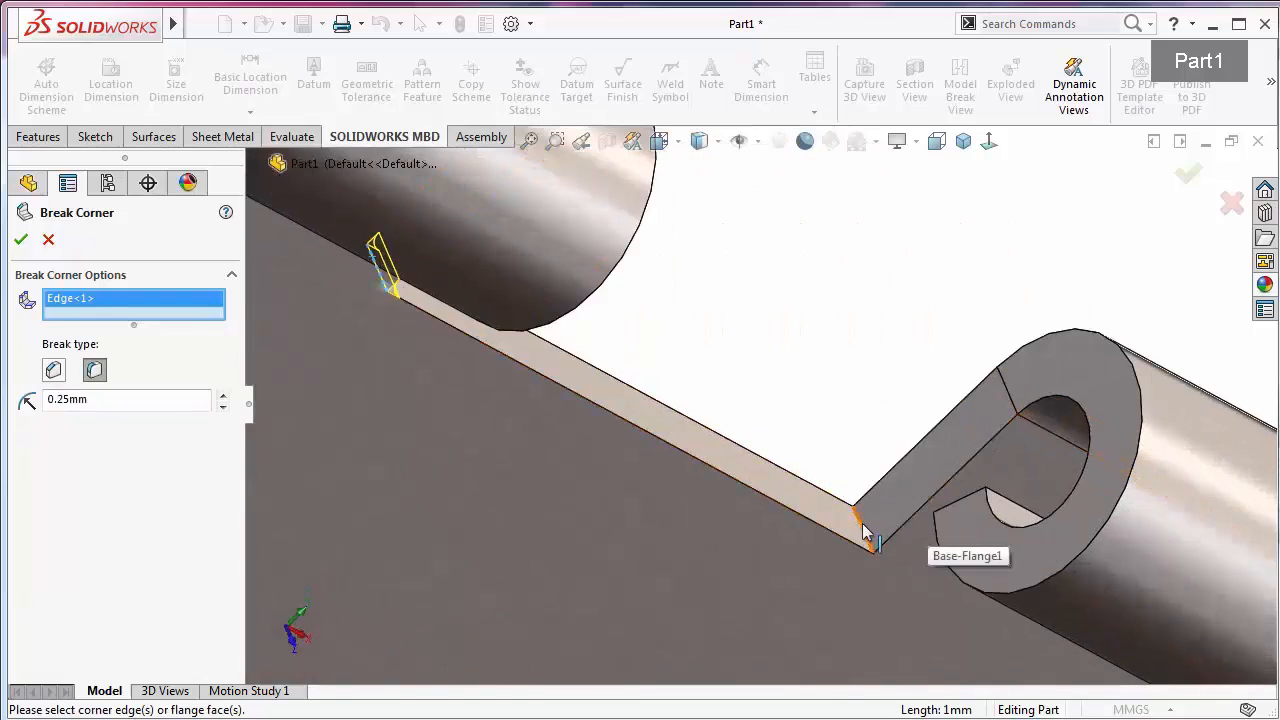
click(866, 533)
Add the other notch's two inner corner edges to the Break Corner and apply it
scroll(949, 391, up, 4)
middle_drag(1071, 534, 1123, 600)
click(1108, 585)
scroll(1006, 537, down, 3)
click(995, 522)
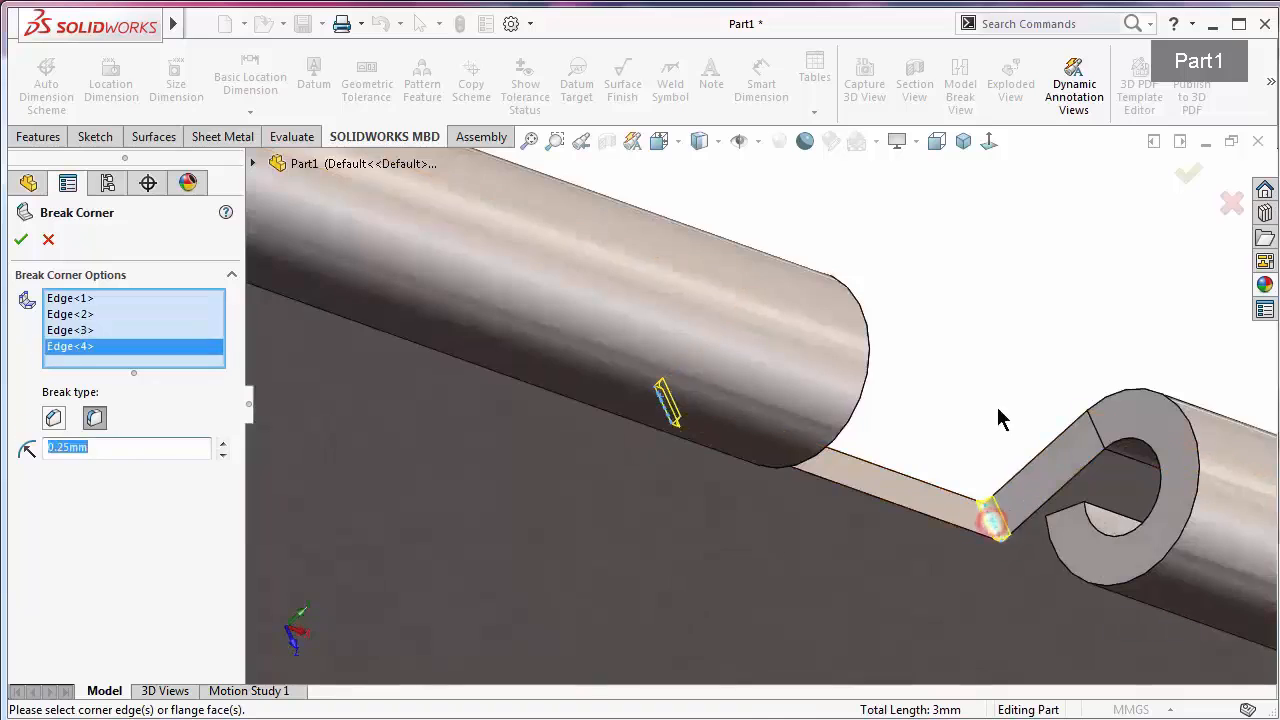
middle_drag(998, 418, 894, 286)
click(1188, 174)
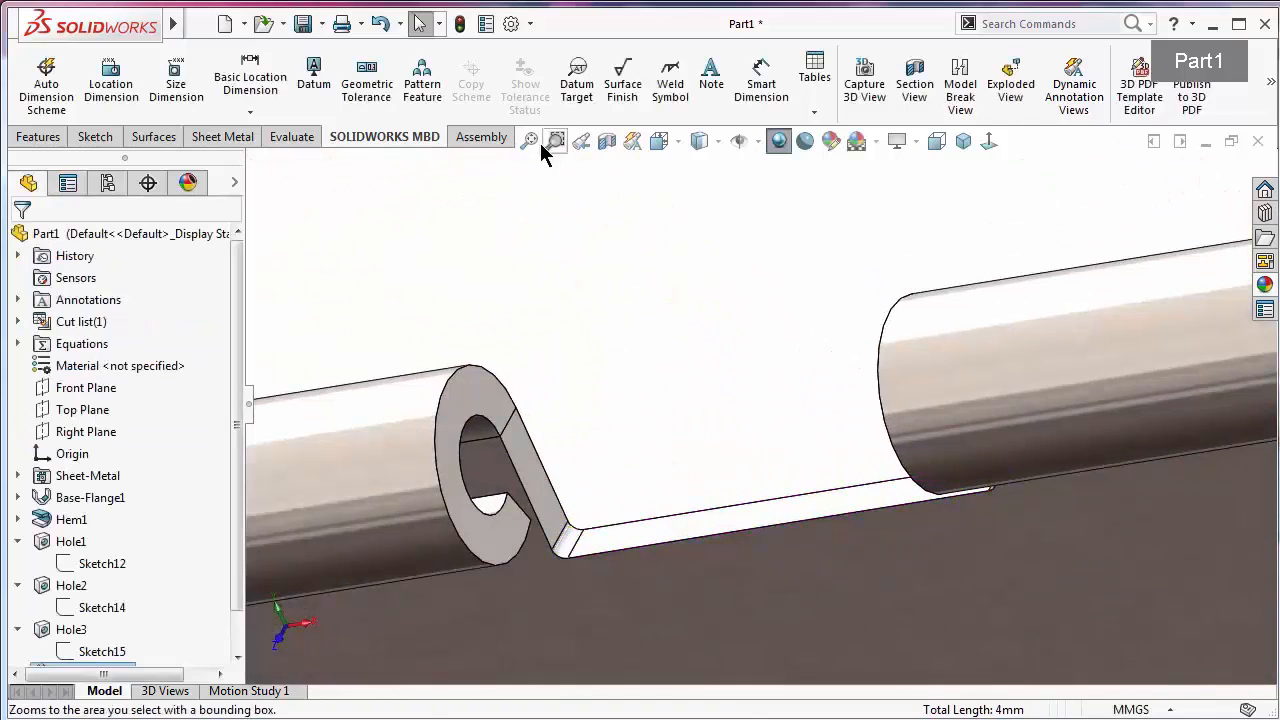
Round the flange's two outer corners on the edge opposite the knuckles with a 5 mm Break Corner, ending in an isometric view
click(222, 136)
click(456, 112)
click(476, 178)
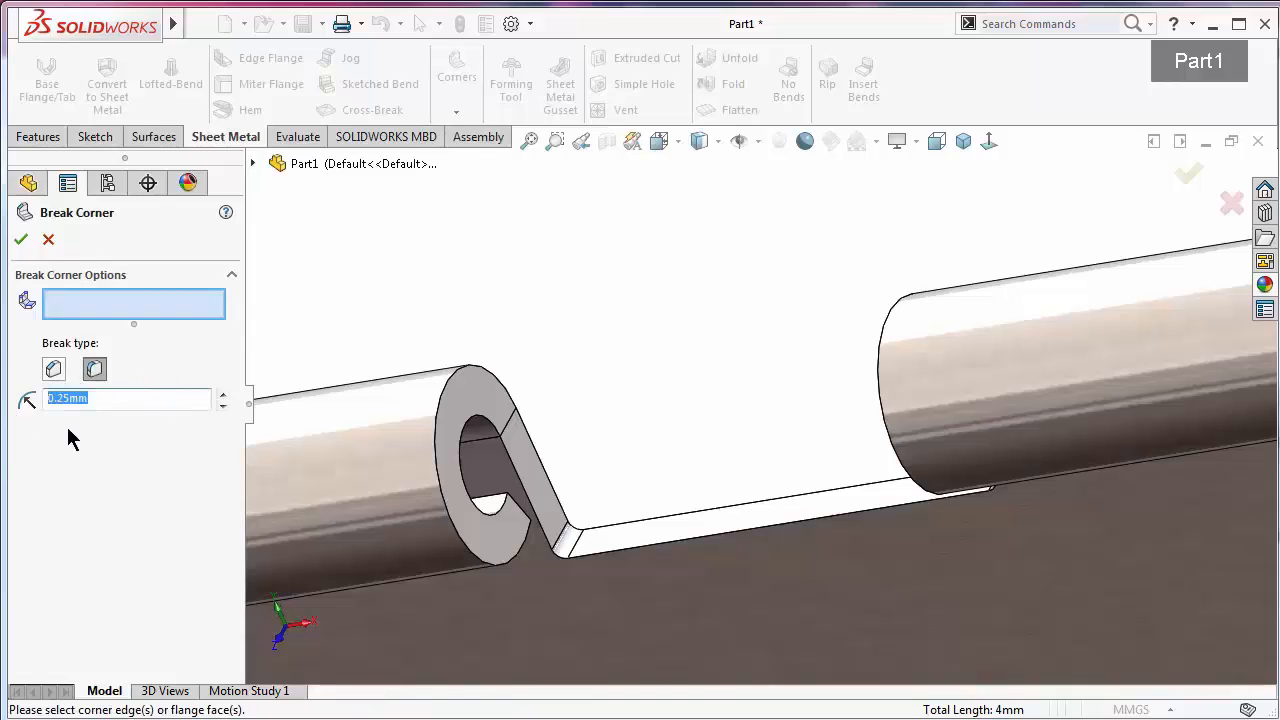
text(5)
scroll(751, 409, up, 6)
middle_drag(1088, 520, 1028, 408)
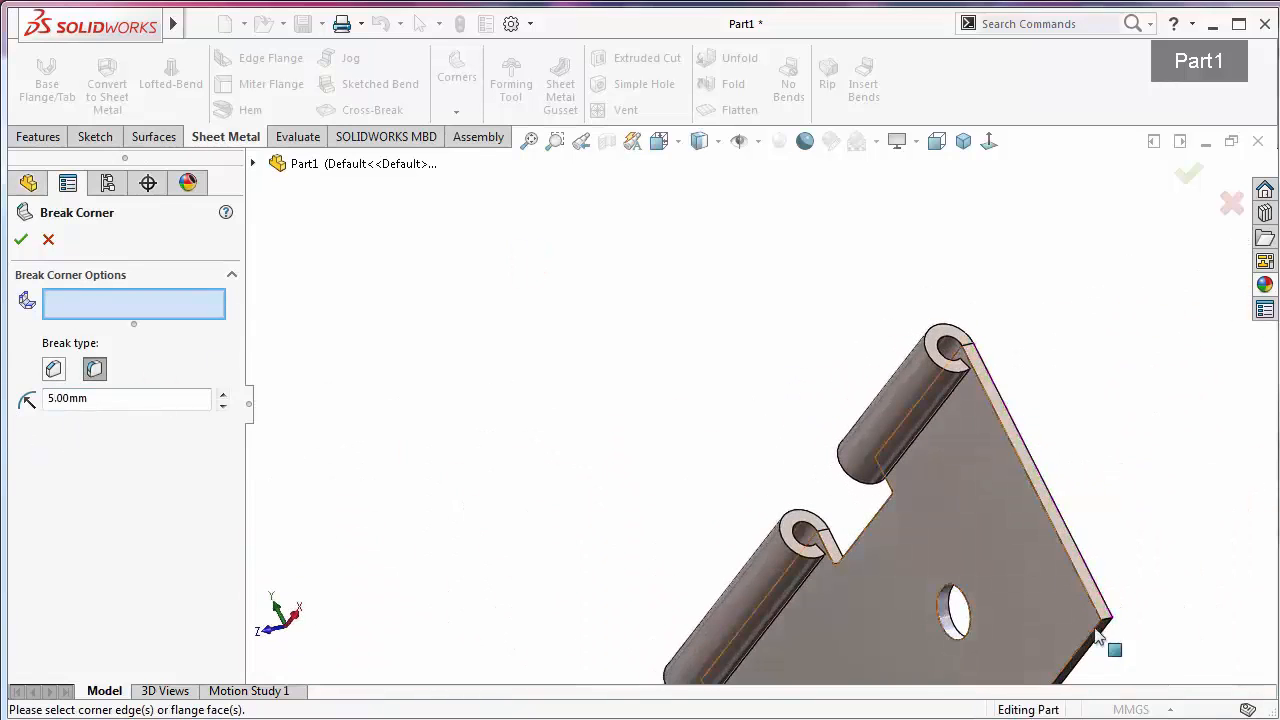
click(1104, 615)
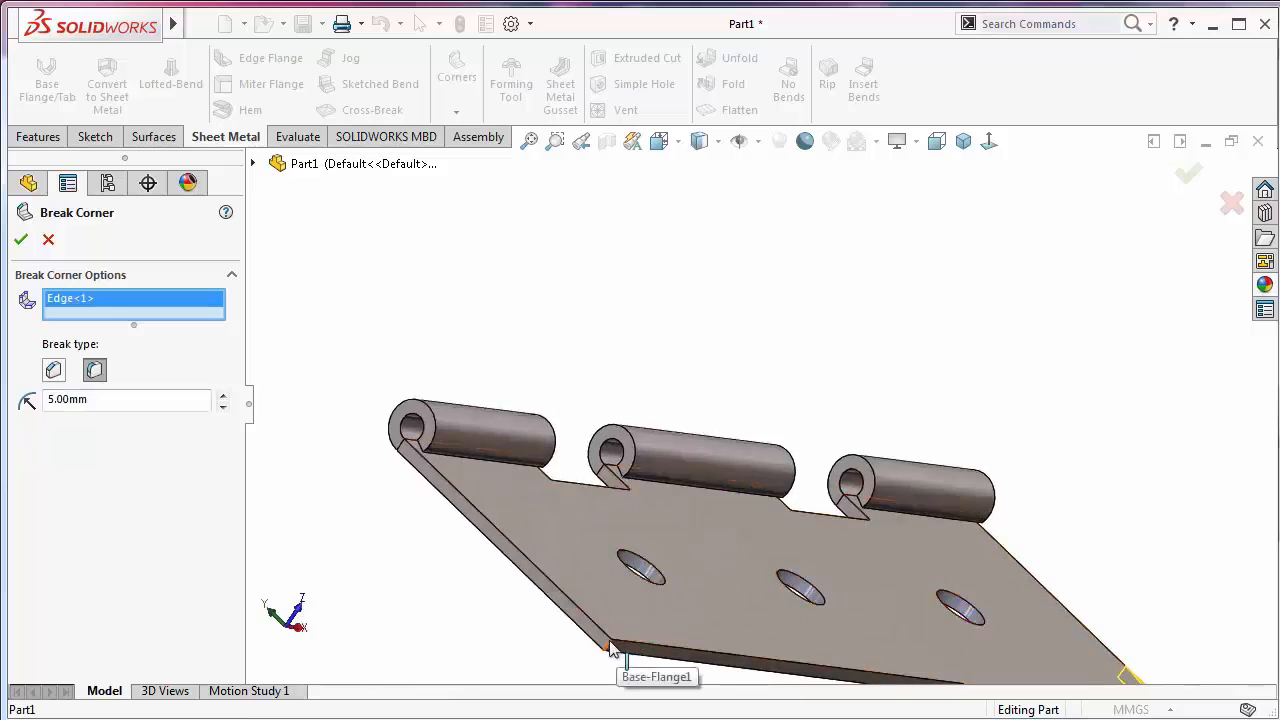
click(612, 660)
key(Return)
middle_drag(923, 491, 943, 220)
click(963, 141)
scroll(818, 348, down, 2)
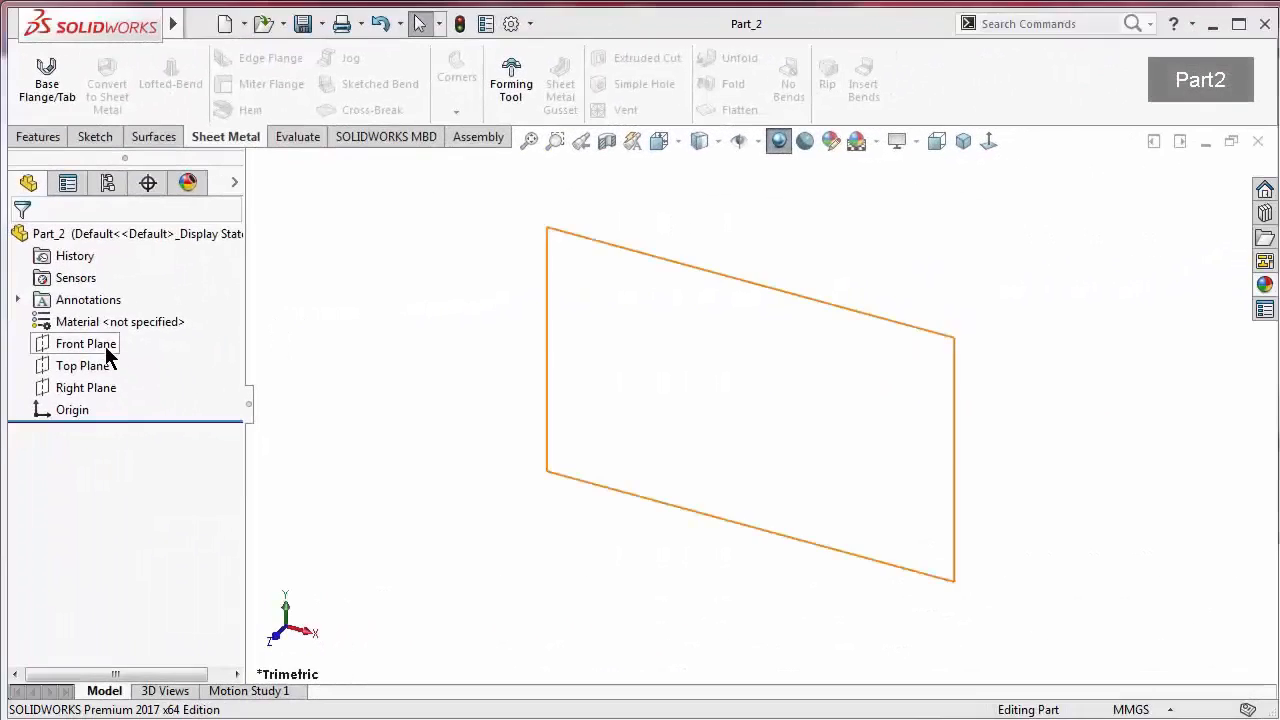
On Part_2's Front Plane, draw lines from the origin up about 46 mm, across about 34 mm and around a tab about 36 mm wide
click(100, 343)
click(120, 318)
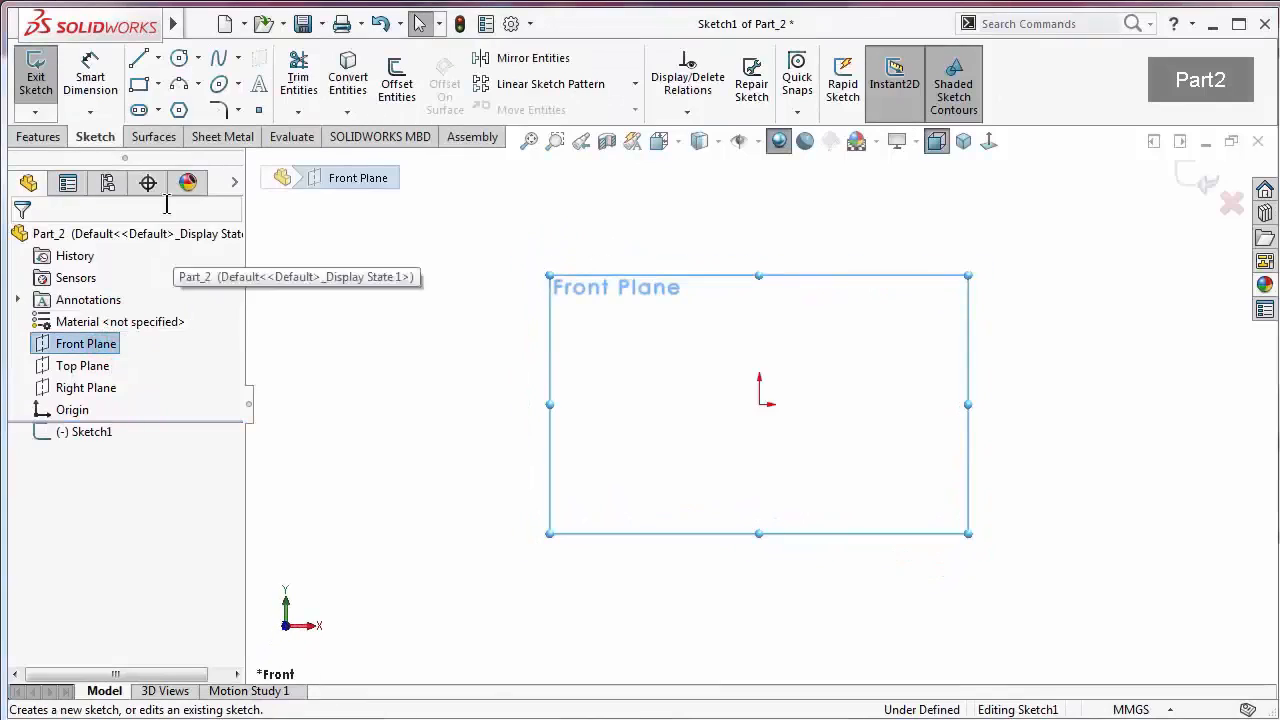
click(138, 58)
click(761, 403)
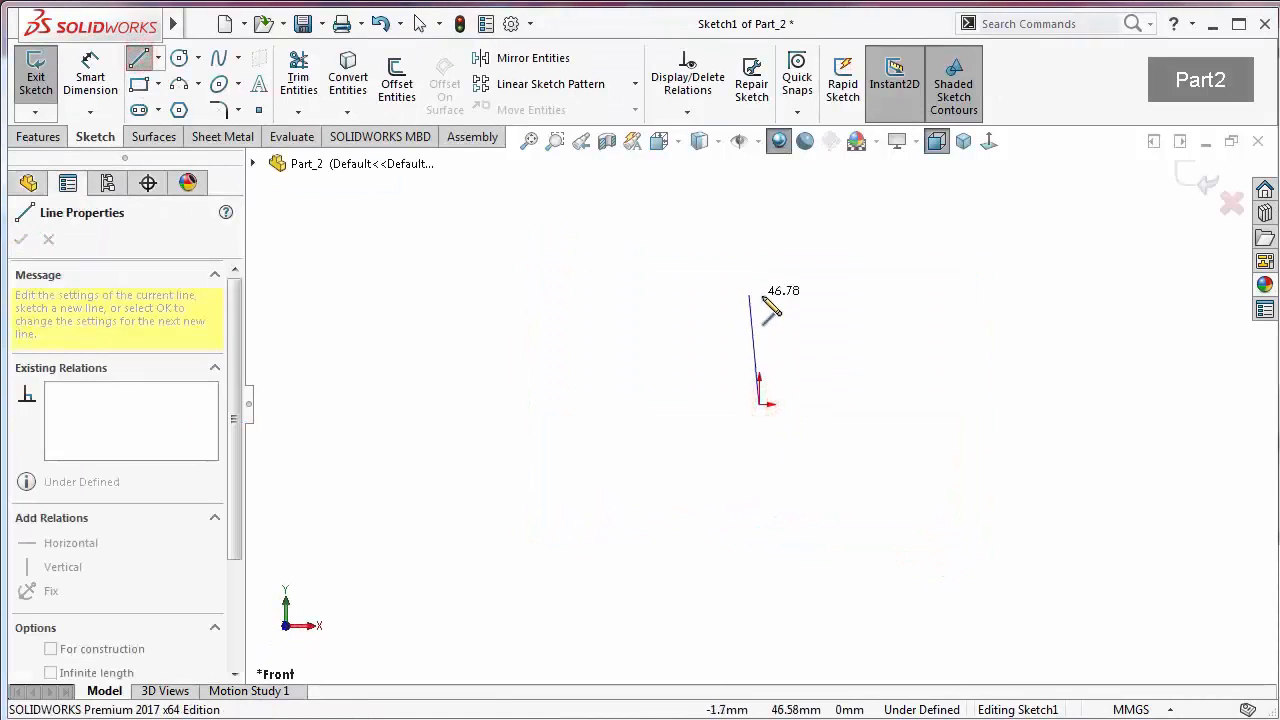
click(838, 296)
click(838, 268)
click(922, 268)
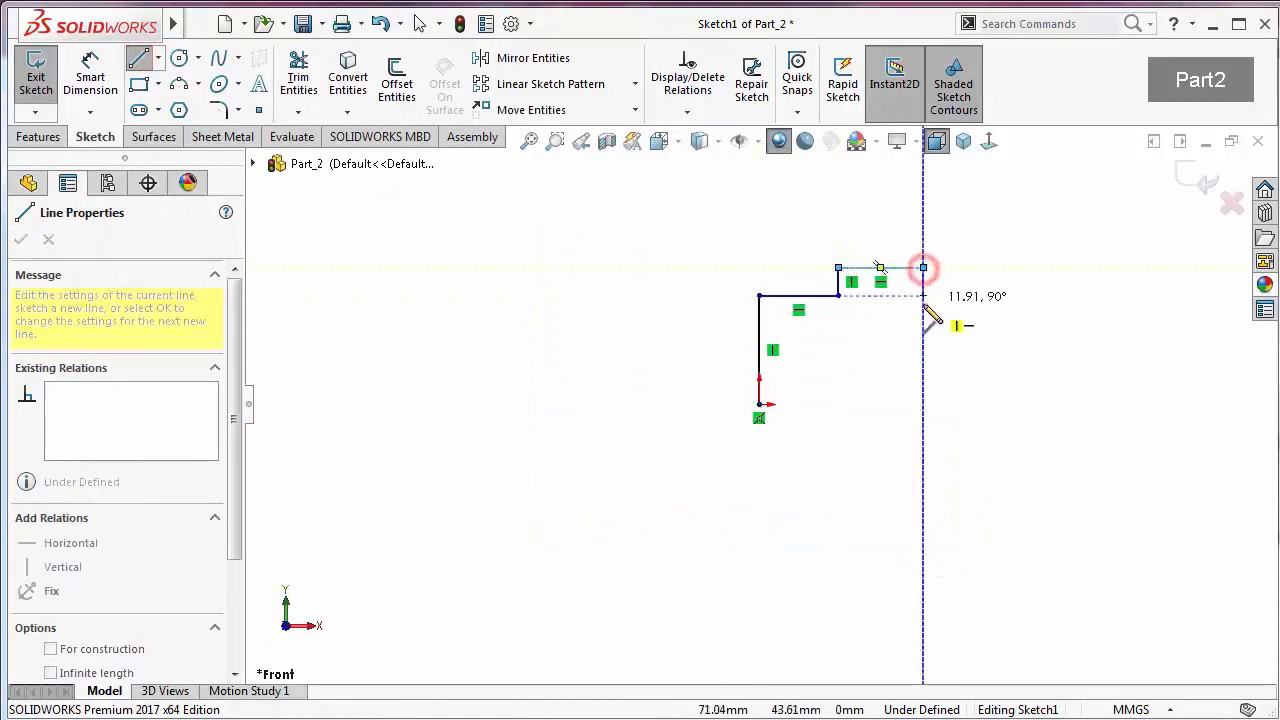
click(922, 296)
Continue the outline around a second raised tab and close it at the origin, with a base about 142 mm long
click(988, 296)
click(988, 268)
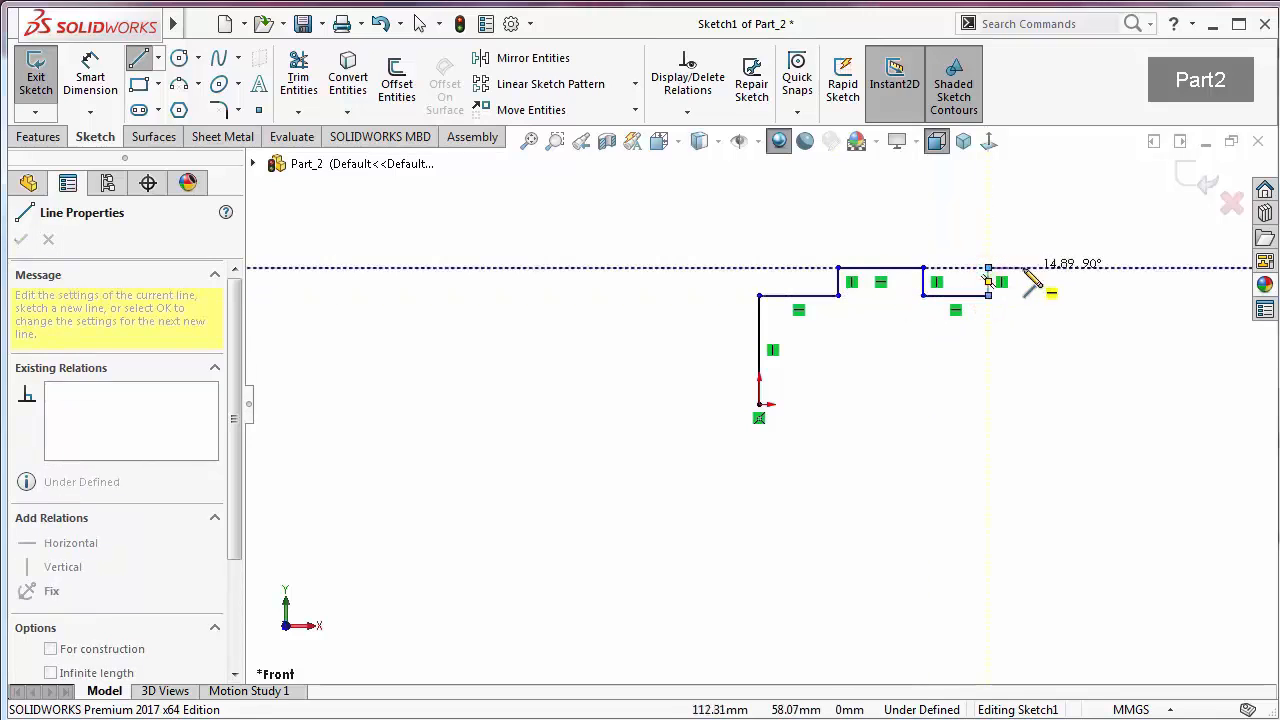
click(1038, 268)
click(1038, 296)
click(1094, 296)
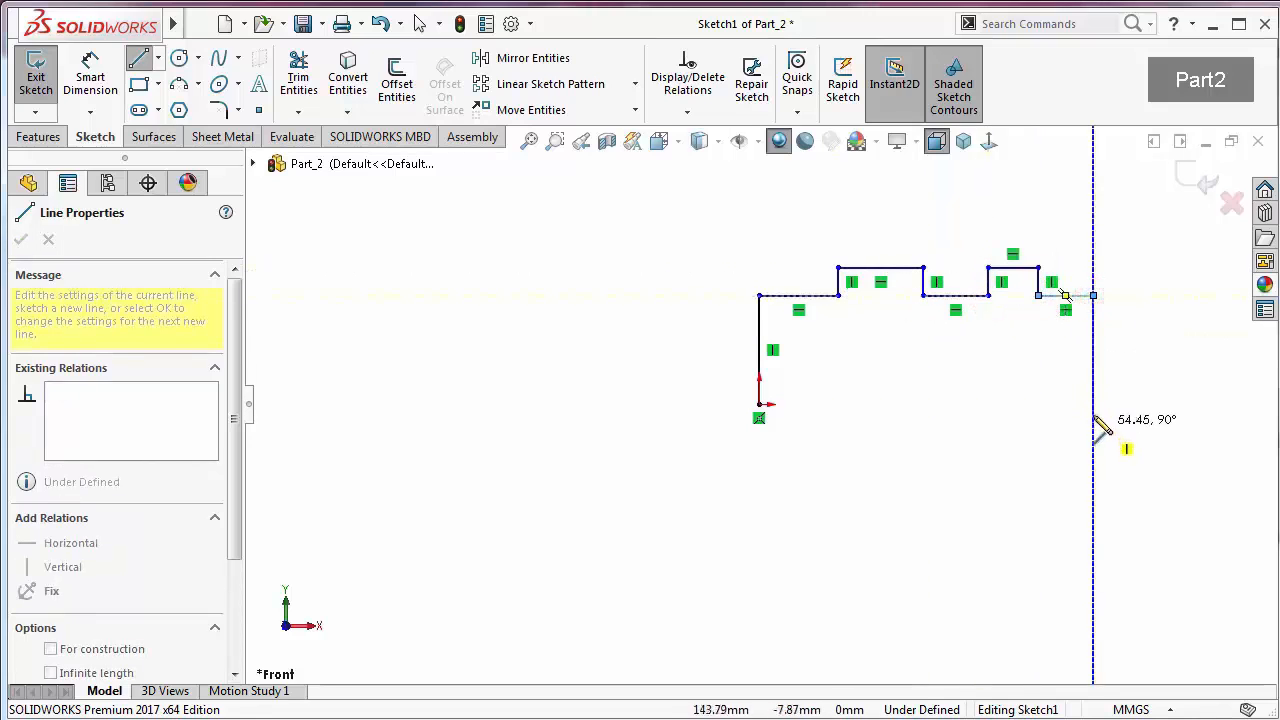
click(1094, 403)
click(759, 404)
key(f)
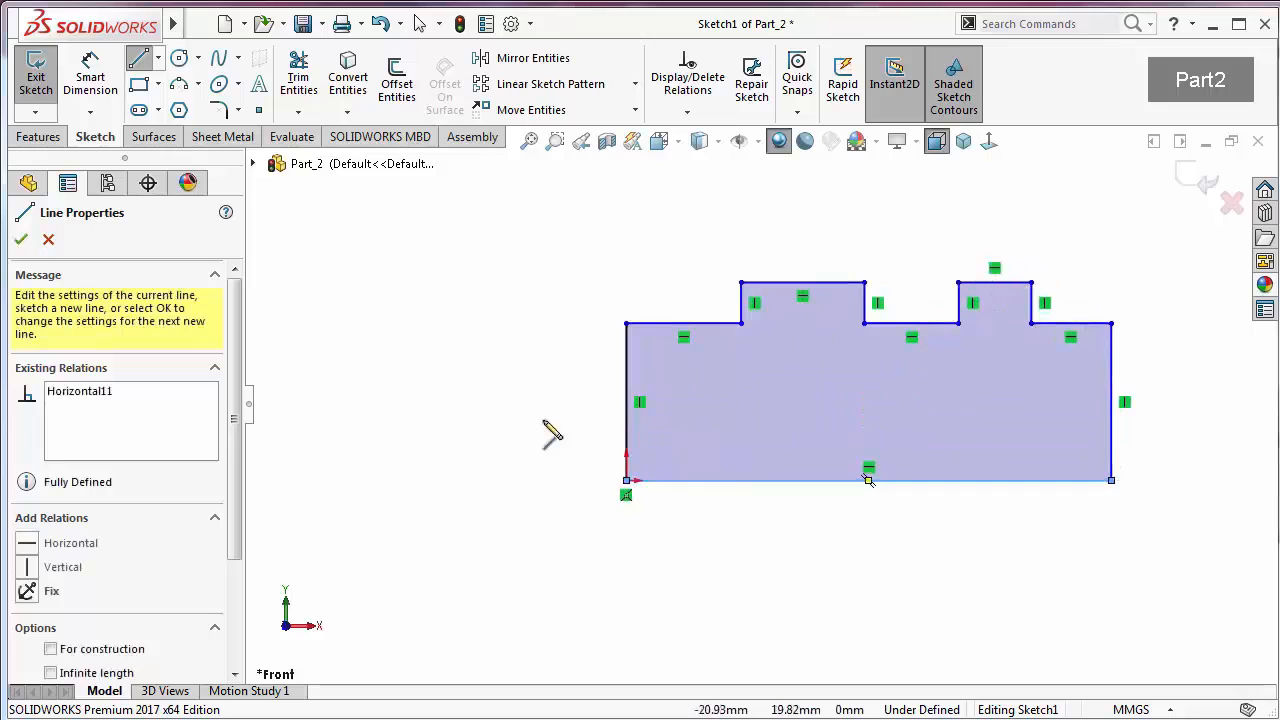
Dimension the profile's left vertical edge at 20 mm
right_drag(499, 440, 475, 300)
click(630, 370)
click(540, 400)
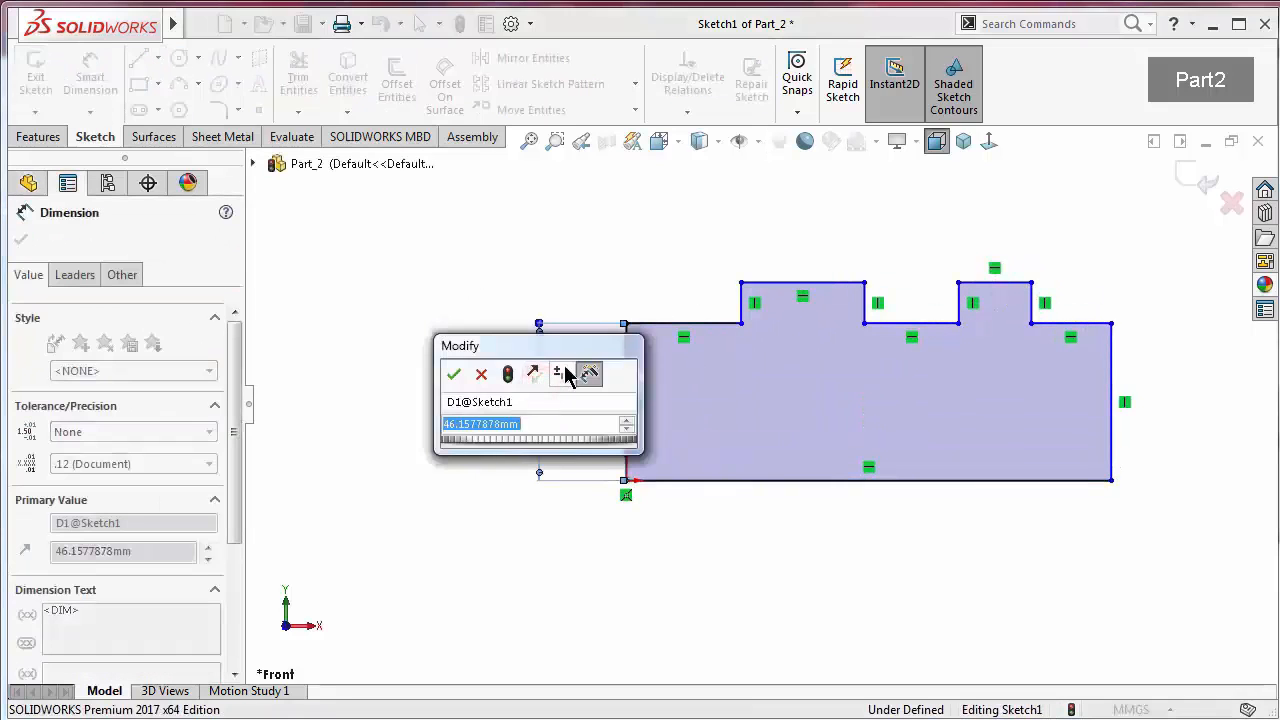
key(Return)
double_click(540, 411)
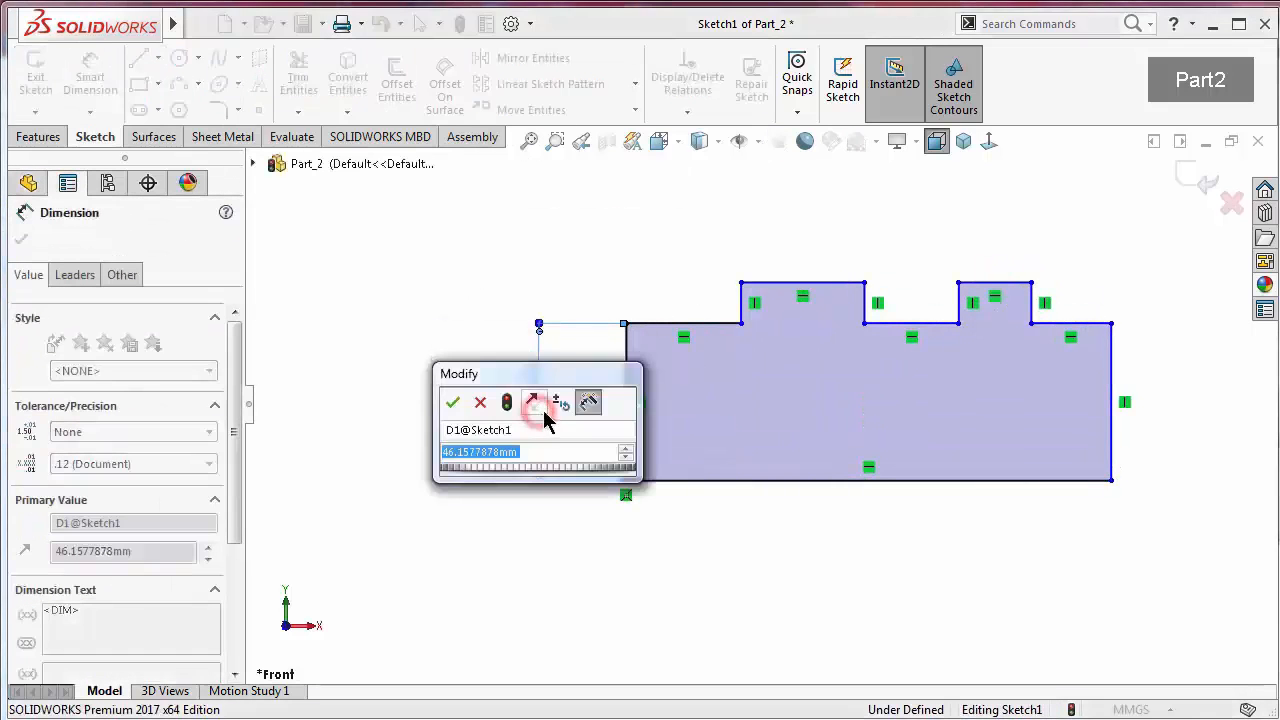
text(20)
key(Return)
Dimension the left shoulder edge at 15 mm and the left tab's top edge at 10 mm
click(712, 420)
click(672, 328)
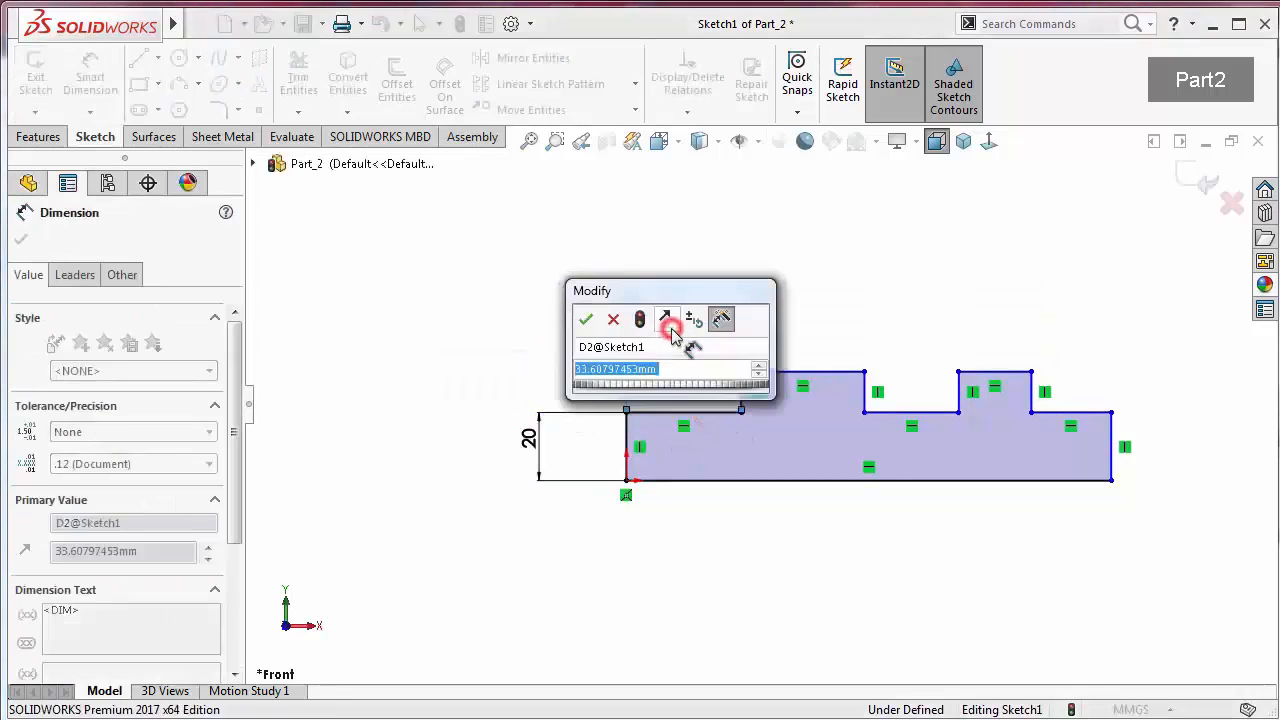
text(15)
key(Return)
click(745, 372)
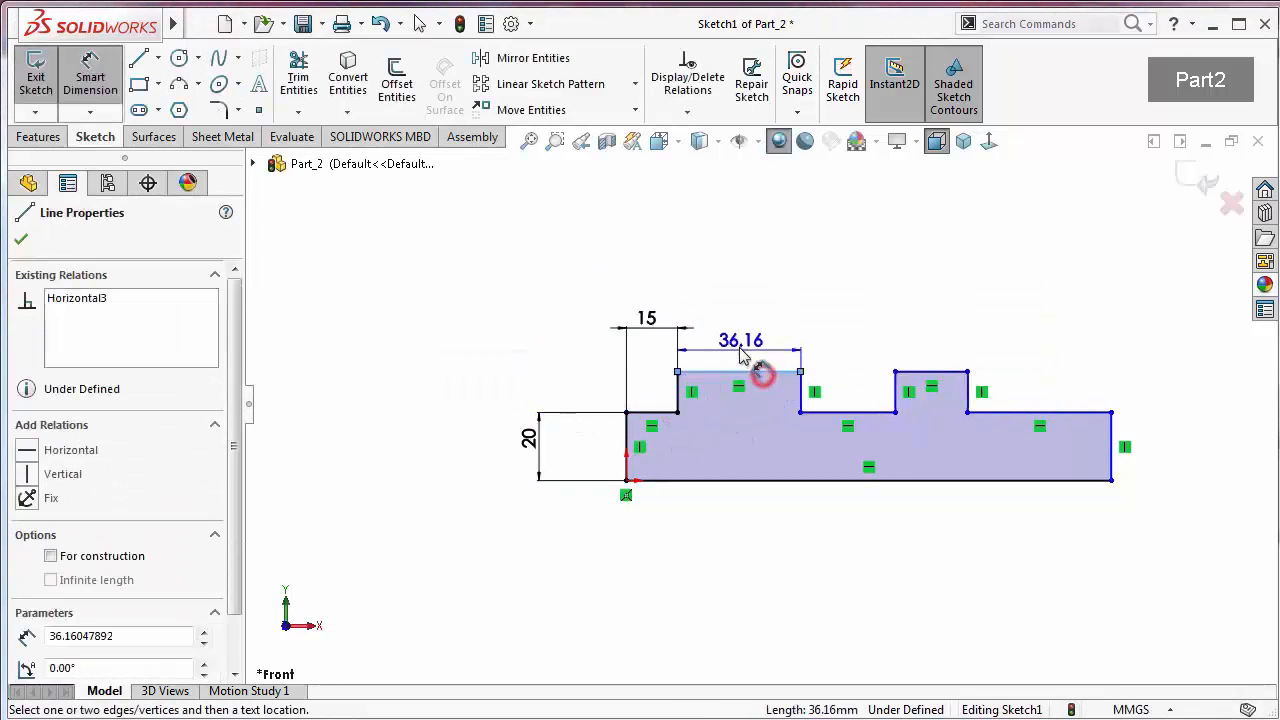
click(745, 340)
text(10)
key(Return)
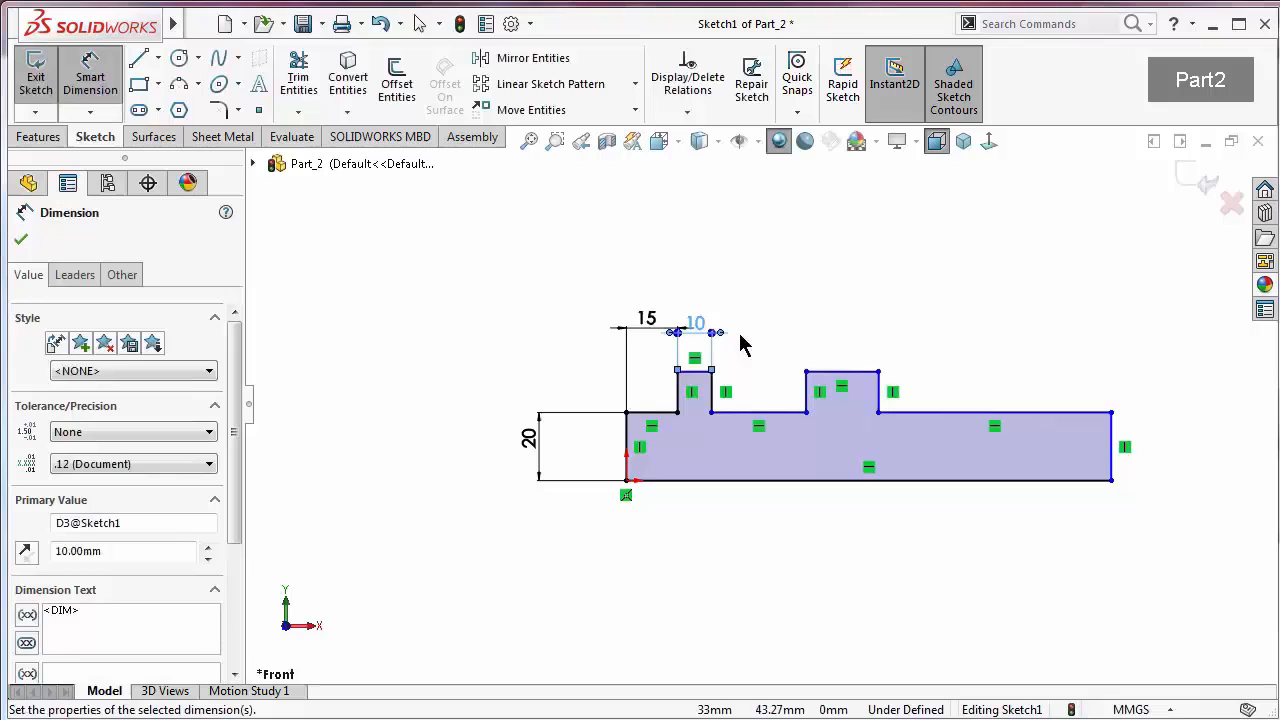
Dimension the left tab's height at 5 mm and the profile's bottom edge at 70 mm
click(678, 410)
click(480, 398)
text(5)
key(Return)
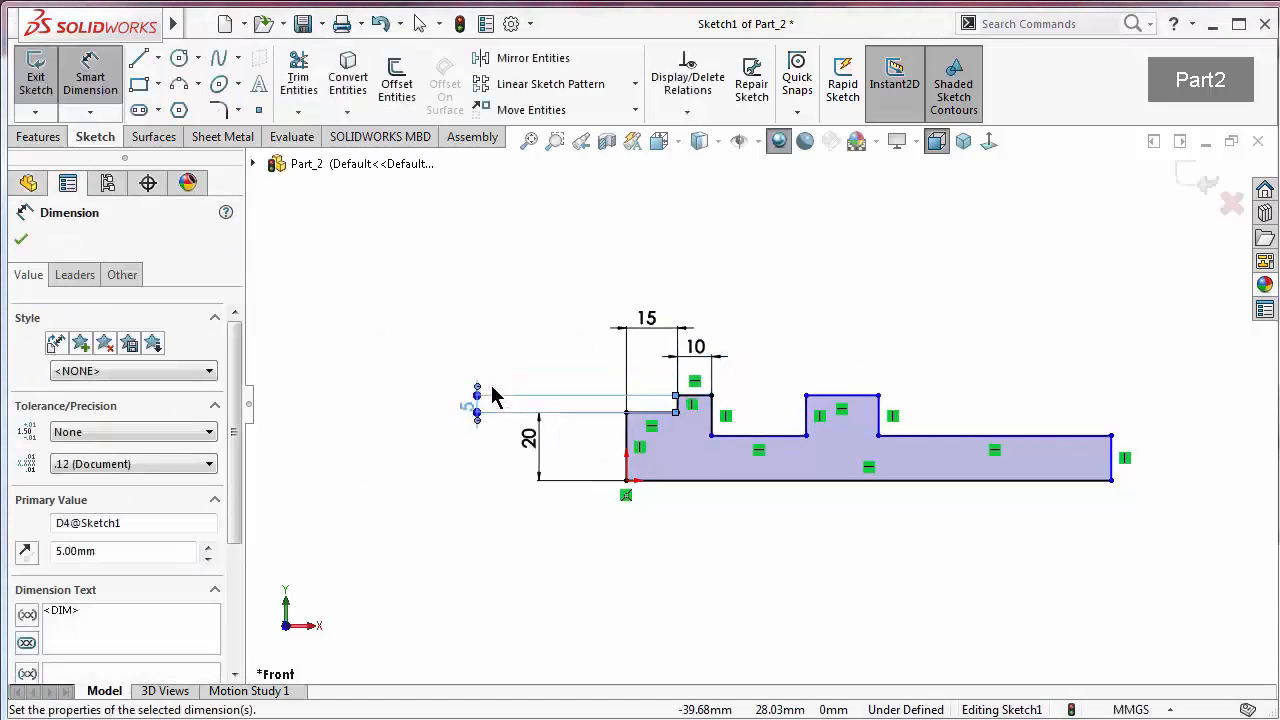
click(758, 481)
click(751, 572)
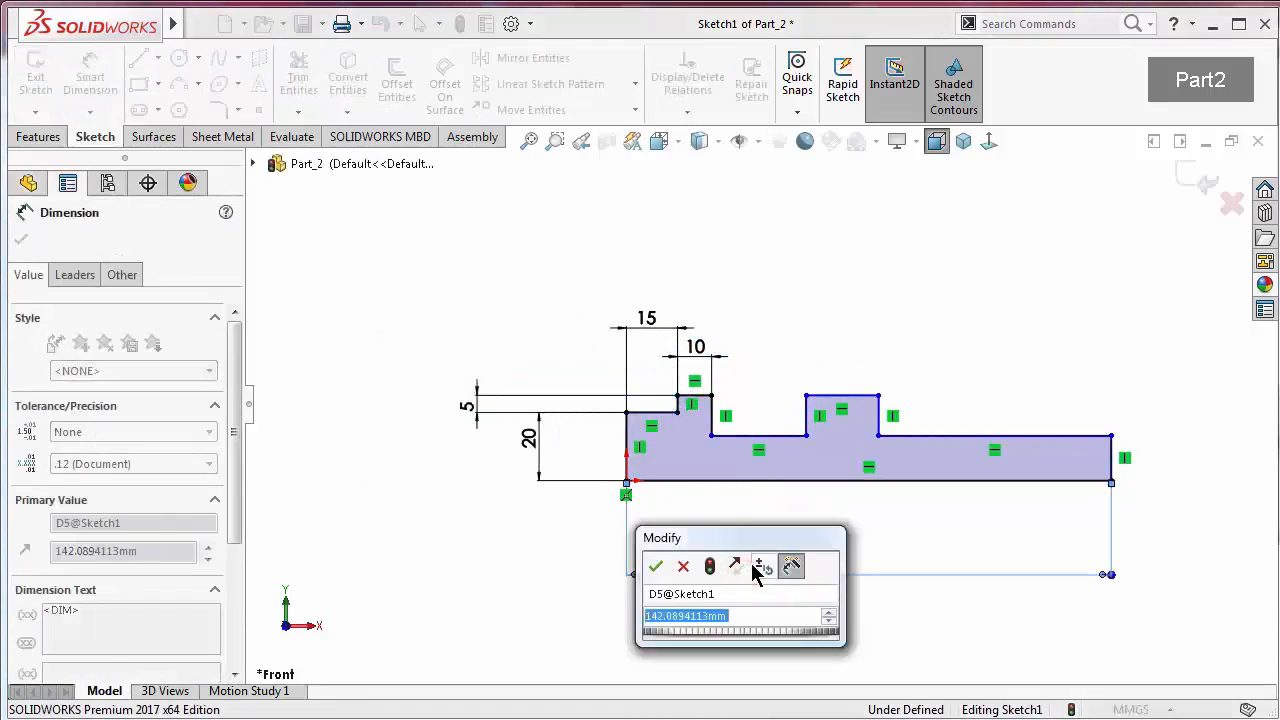
text(70)
key(Return)
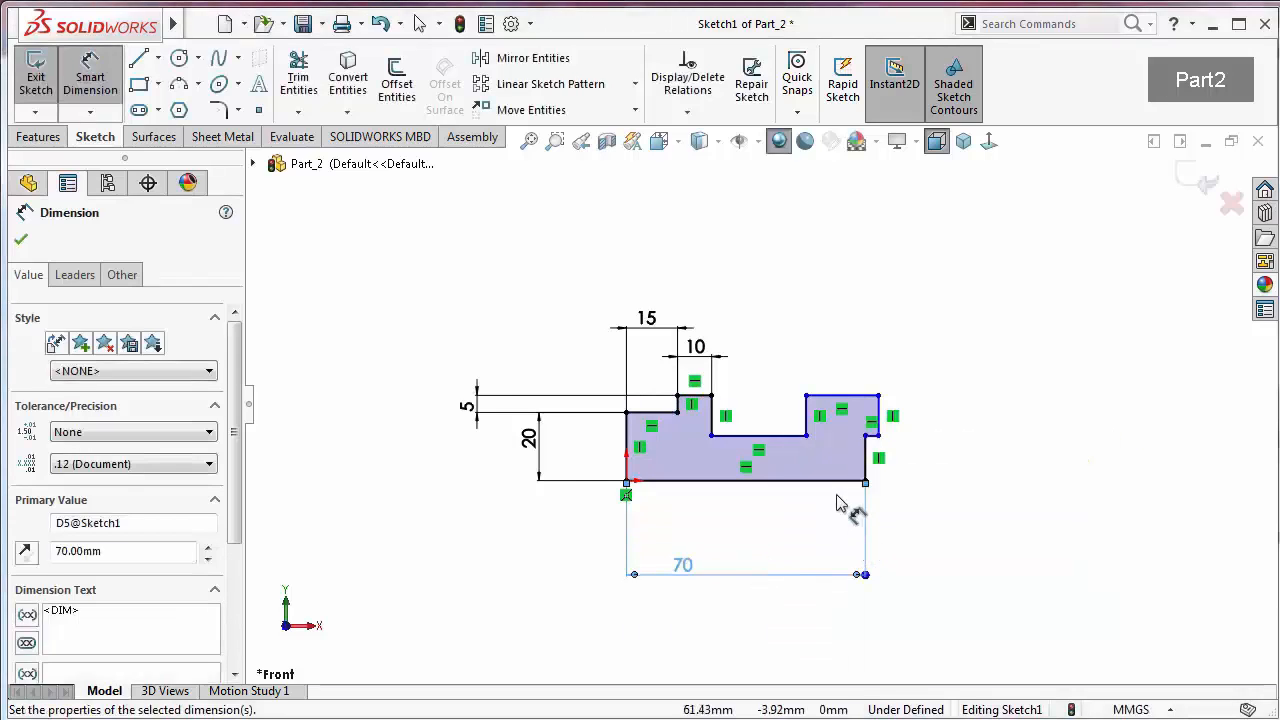
Move the right tab's two vertical edges inward so the tab lies within the base's right edge
key(Escape)
scroll(800, 360, down, 3)
drag(790, 380, 724, 384)
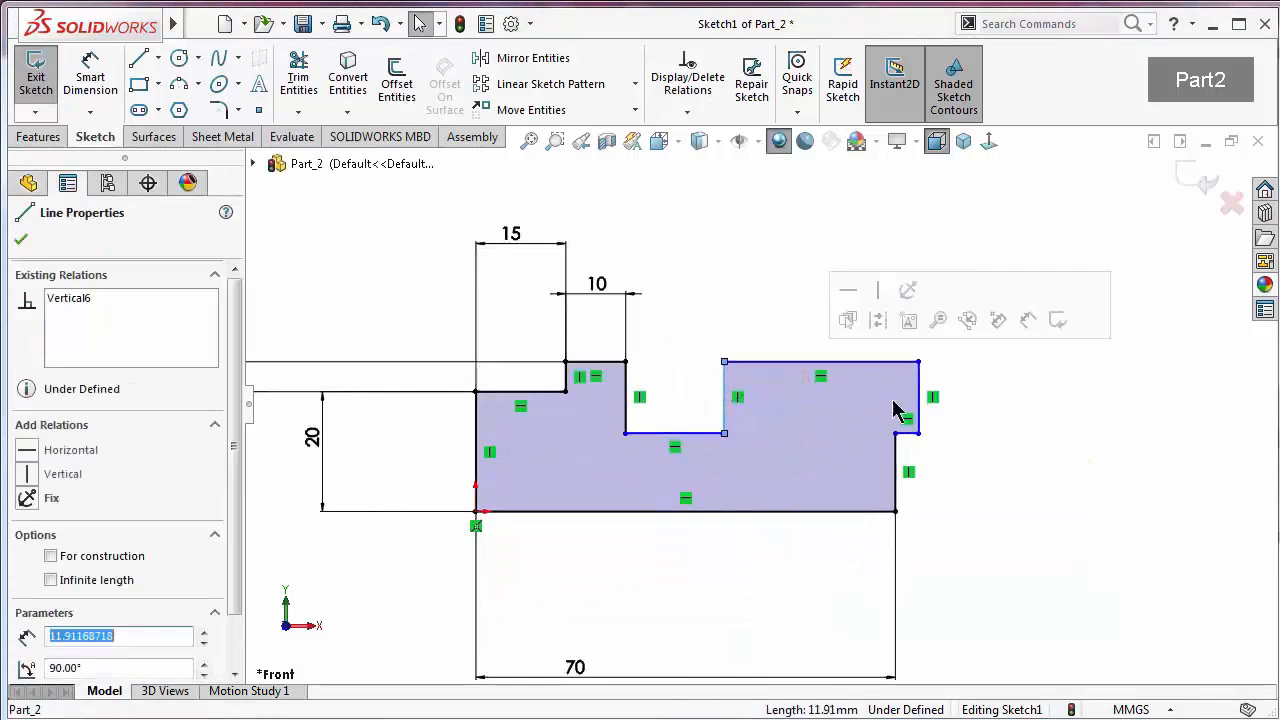
drag(917, 384, 808, 394)
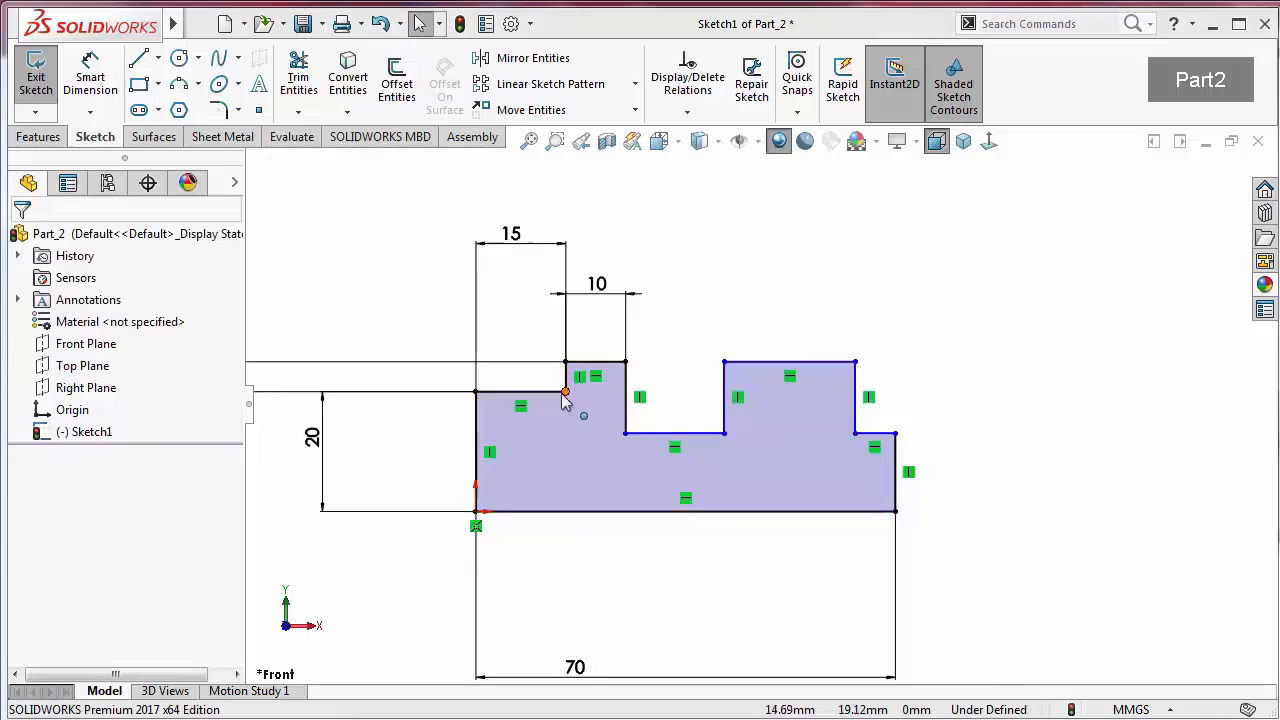
Make the three horizontal shoulder edges beside the tabs collinear
click(543, 391)
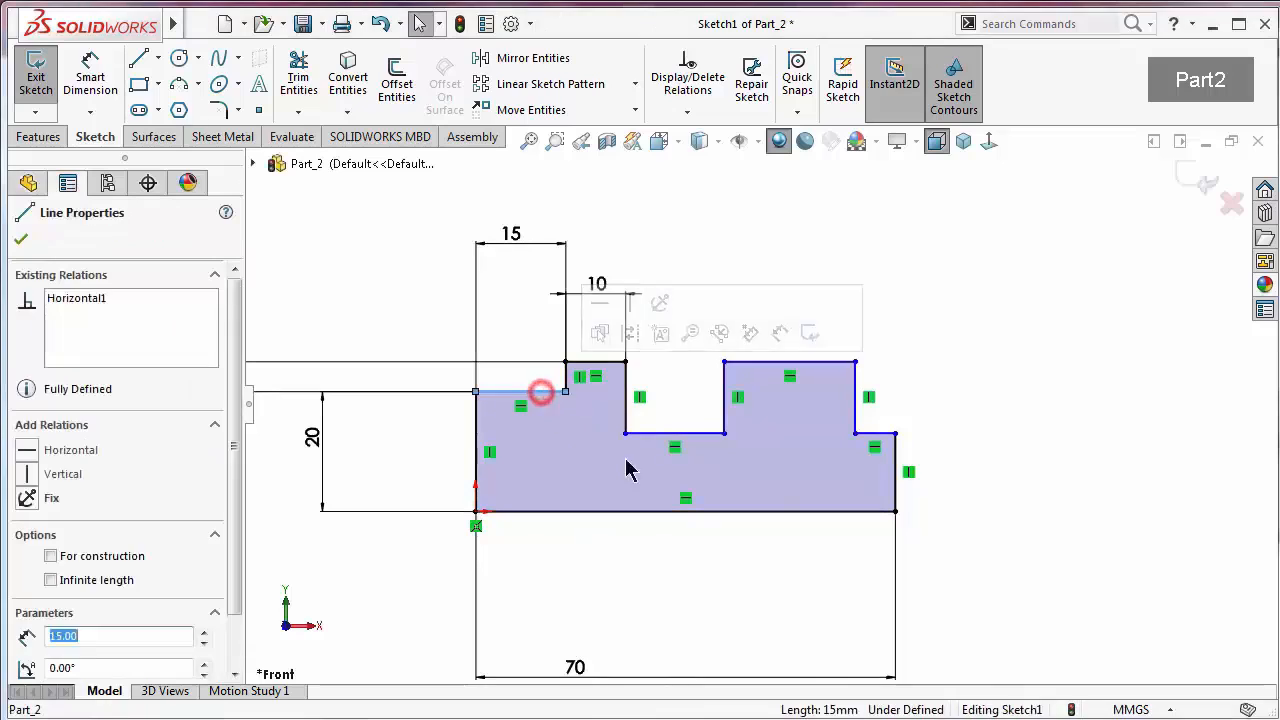
ctrl+click(686, 432)
ctrl+click(880, 434)
click(1006, 341)
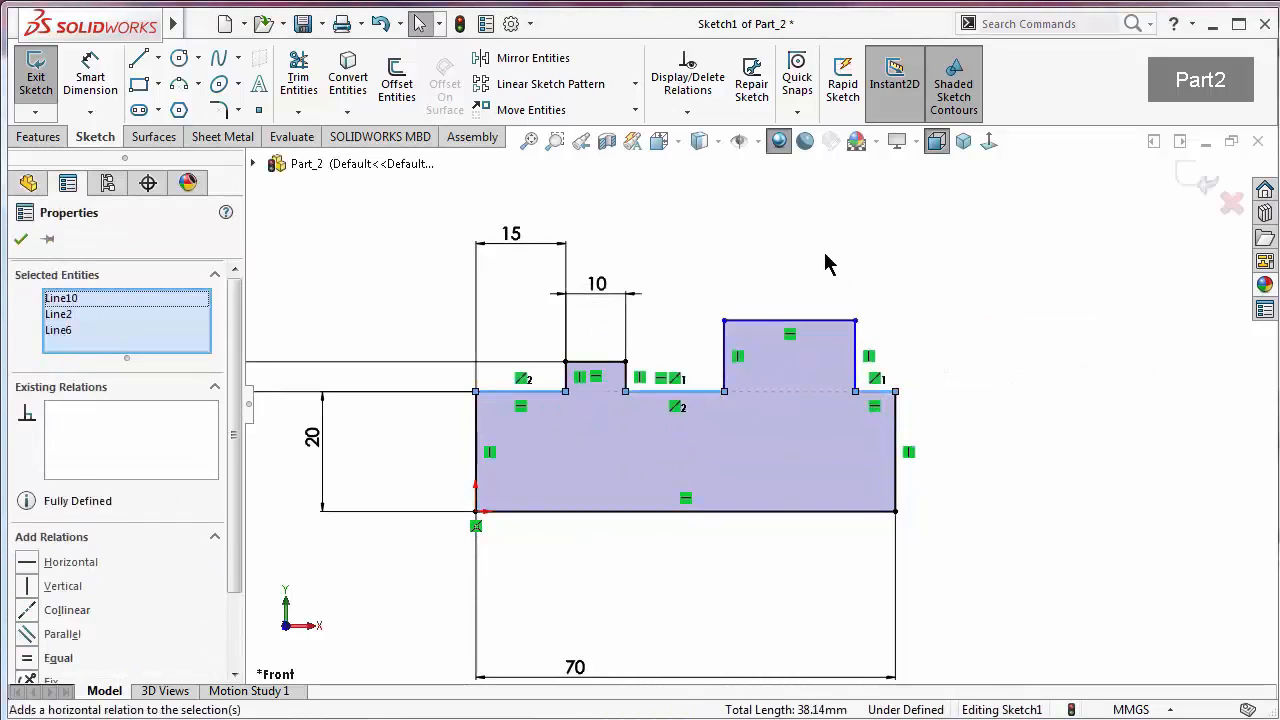
click(826, 258)
Make the top edges of the two tabs collinear and equal in length
drag(792, 362, 797, 322)
ctrl+click(595, 361)
click(951, 234)
click(978, 395)
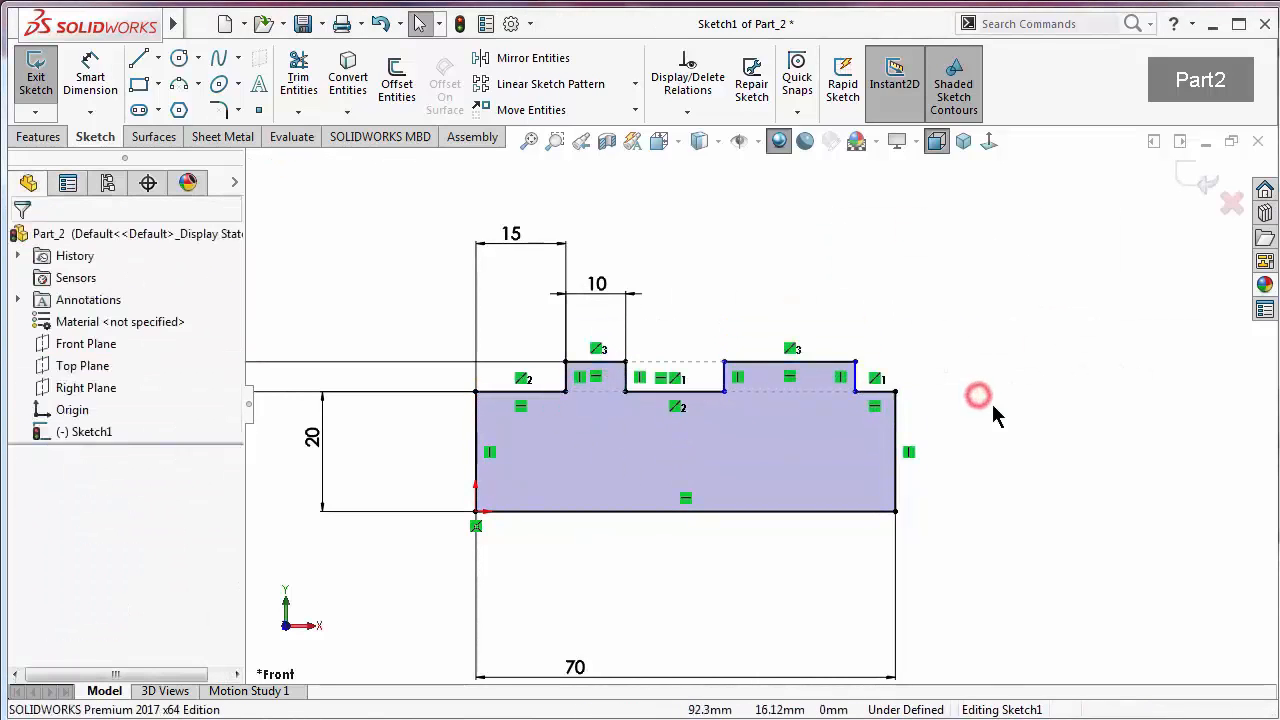
click(617, 368)
ctrl+click(790, 362)
click(948, 271)
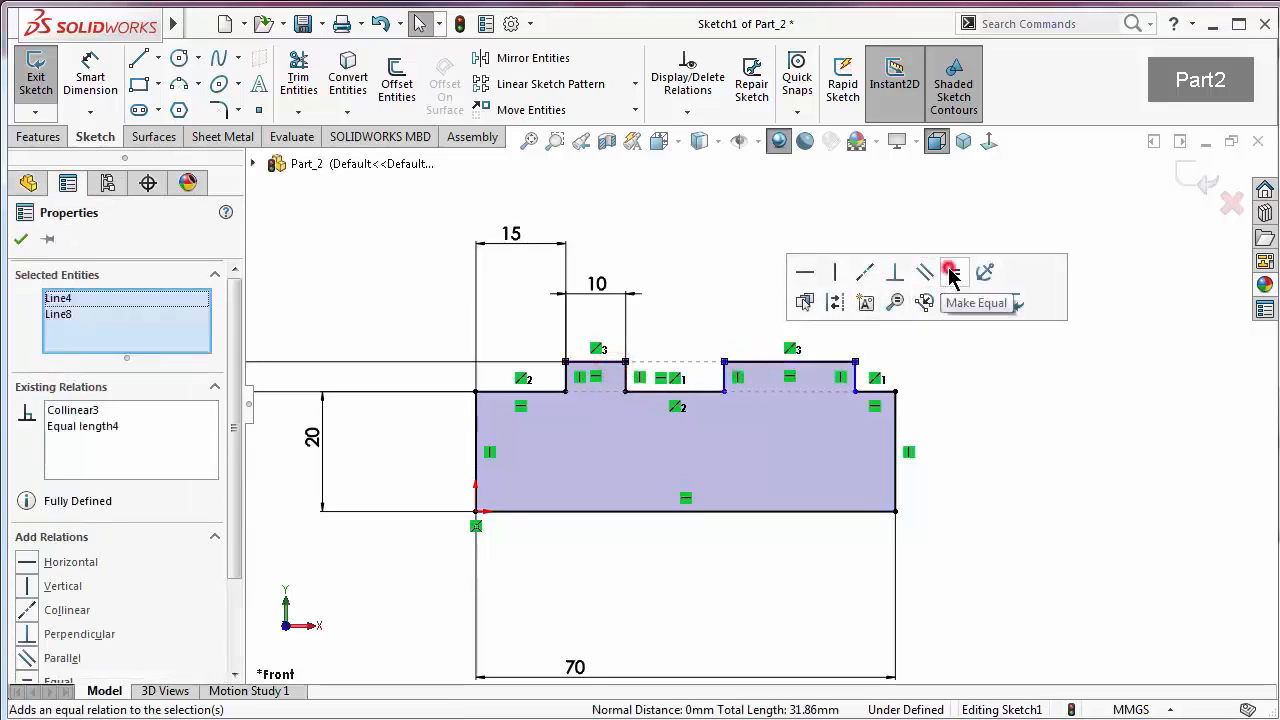
Make the two outer shoulder edges of the profile equal in length
click(543, 391)
ctrl+click(880, 391)
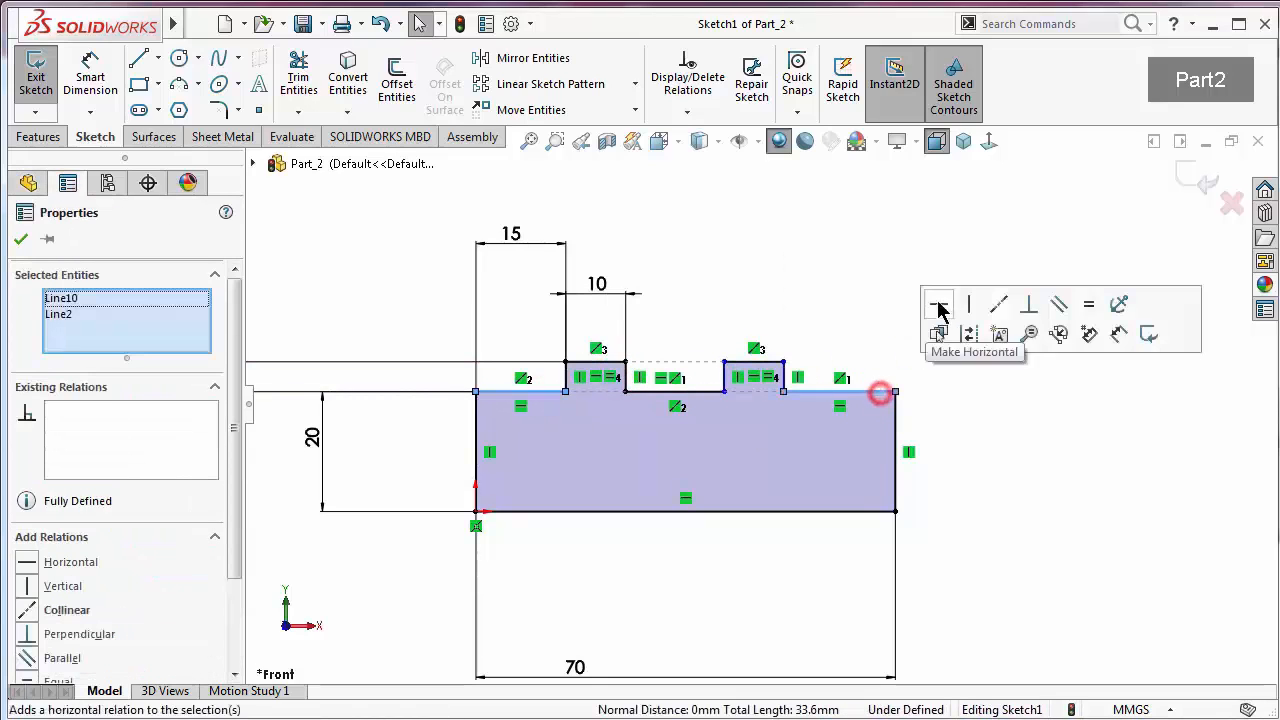
click(1091, 306)
click(879, 258)
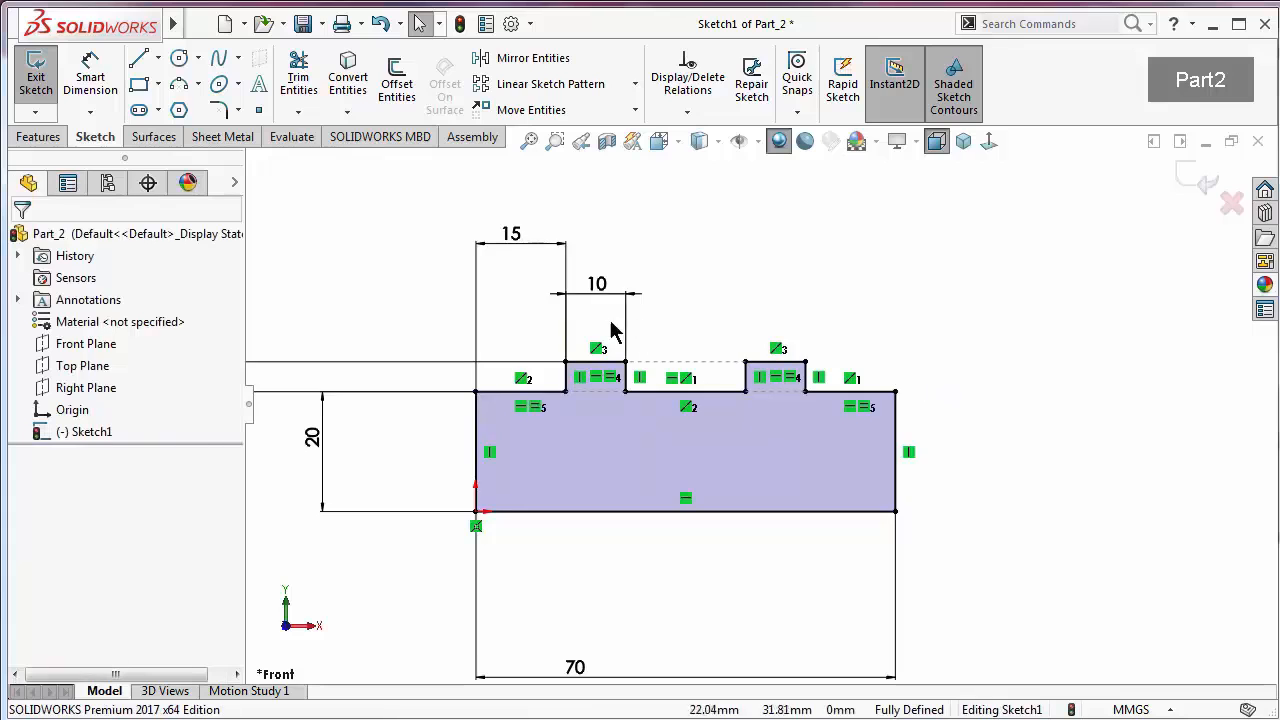
Create a 1 mm thick base flange from the two-tab profile with a K-factor of 0.5
click(963, 141)
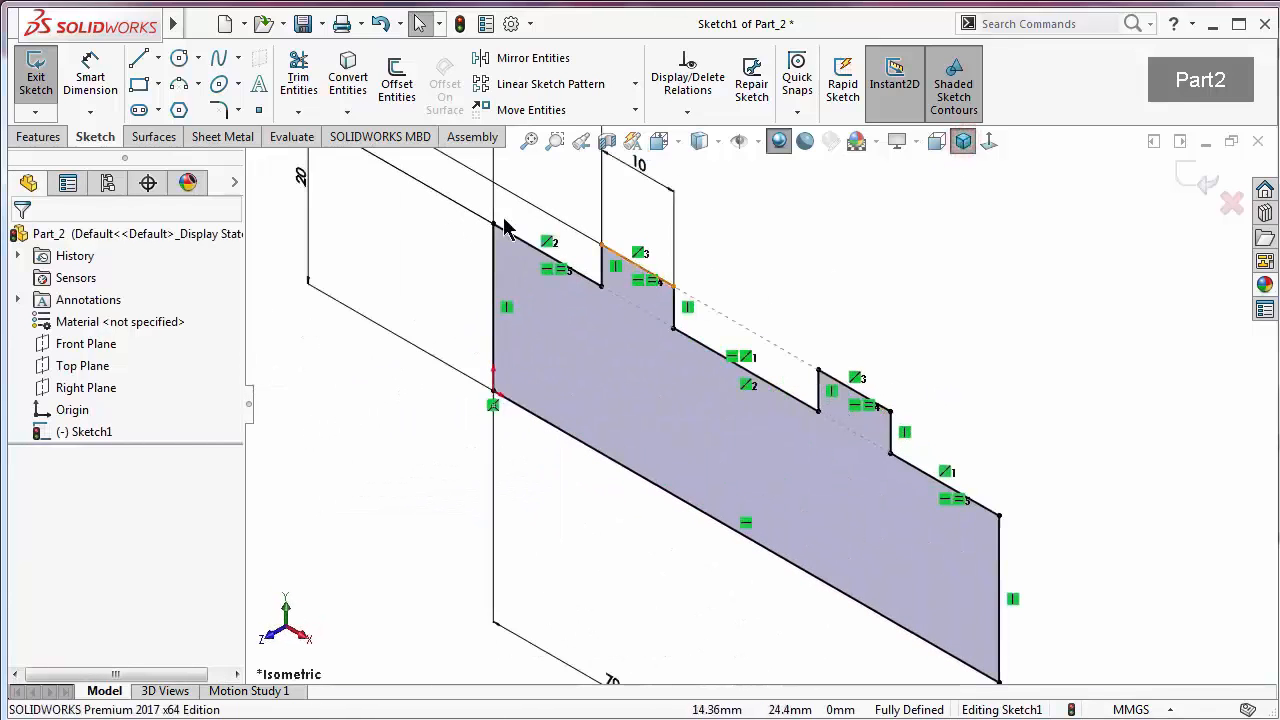
click(220, 137)
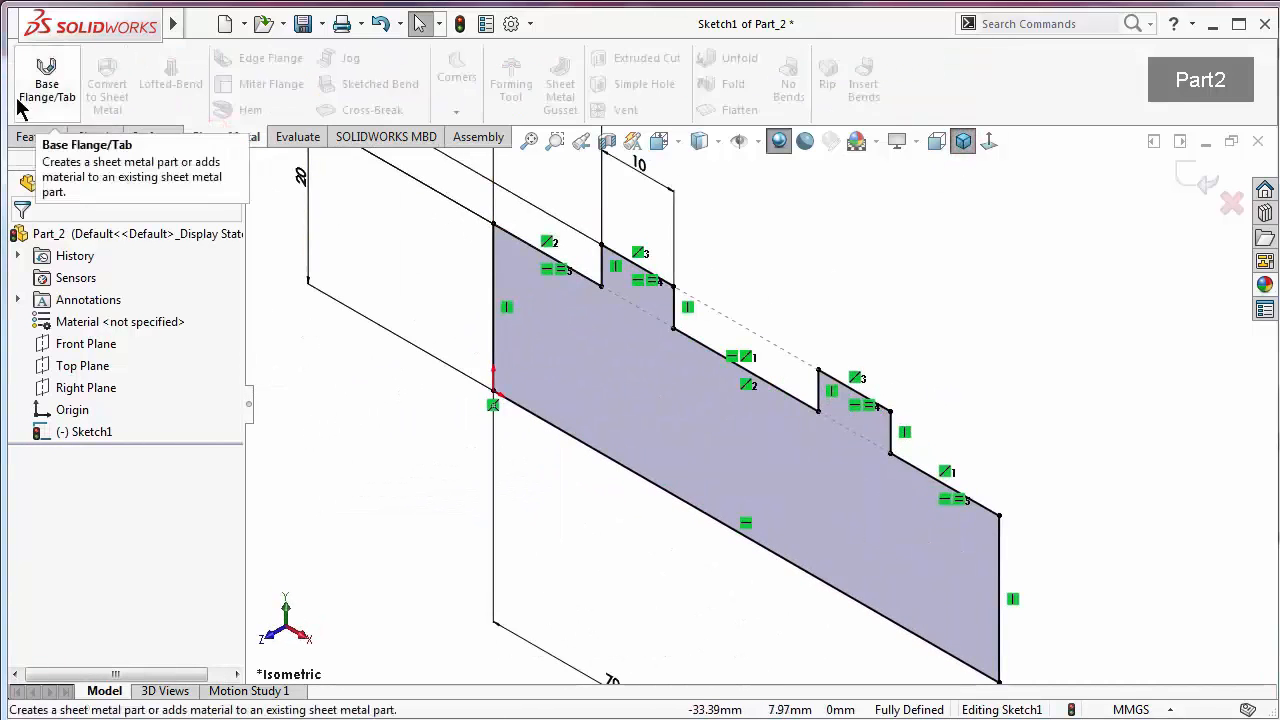
click(50, 82)
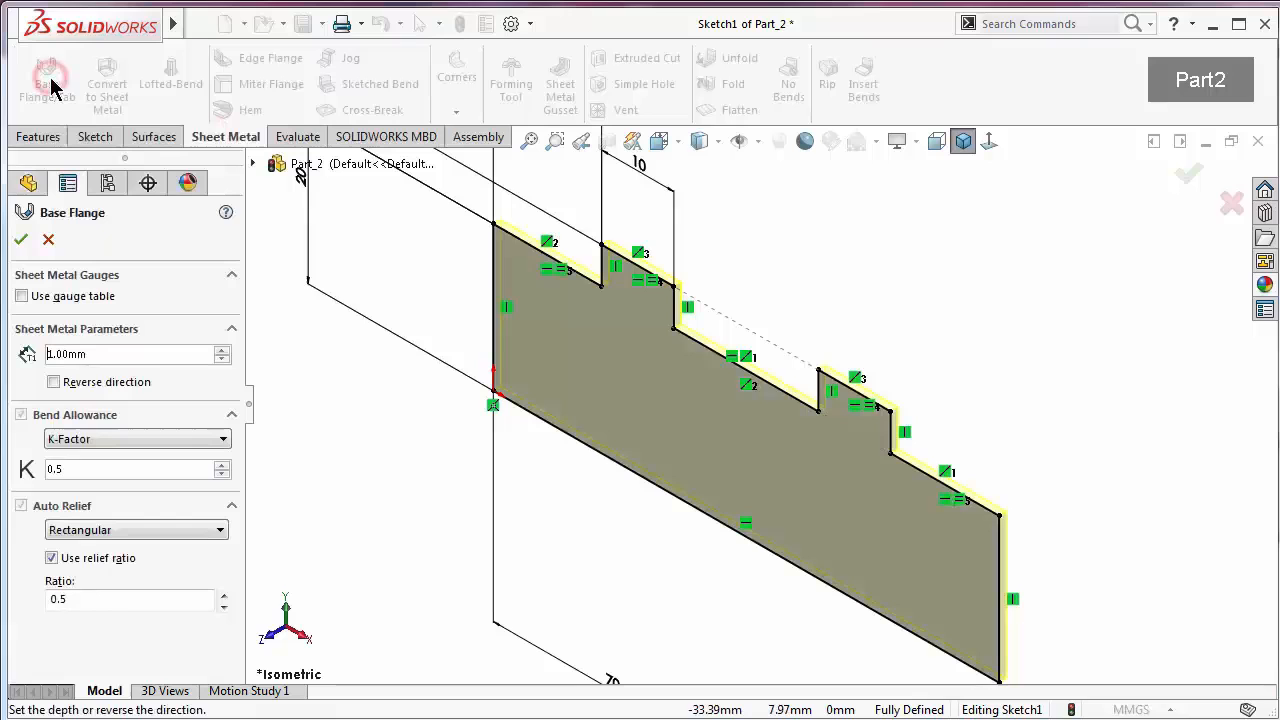
click(24, 240)
Apply the brushed steel appearance to the part and return to the isometric view
click(1262, 285)
double_click(1184, 478)
click(583, 502)
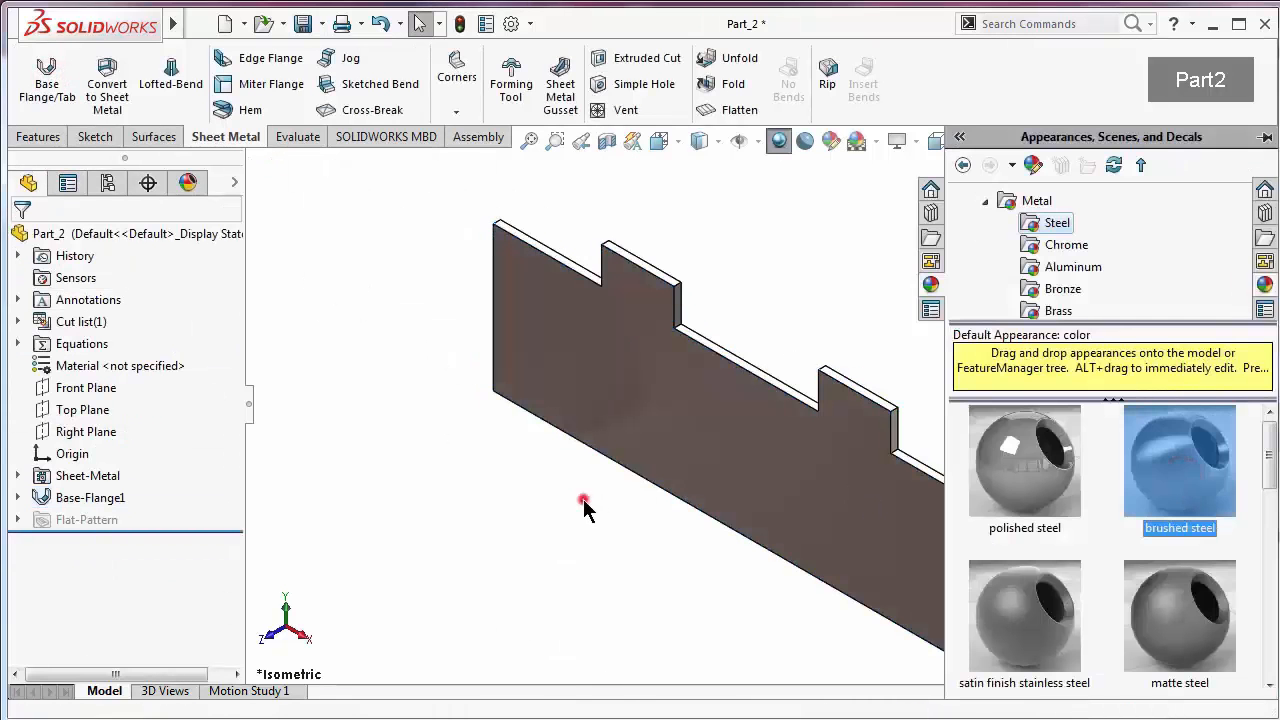
mouse_move(955, 510)
middle_down()
mouse_move(1020, 354)
mouse_move(991, 403)
mouse_move(766, 466)
mouse_move(957, 409)
mouse_move(960, 446)
middle_up()
click(962, 142)
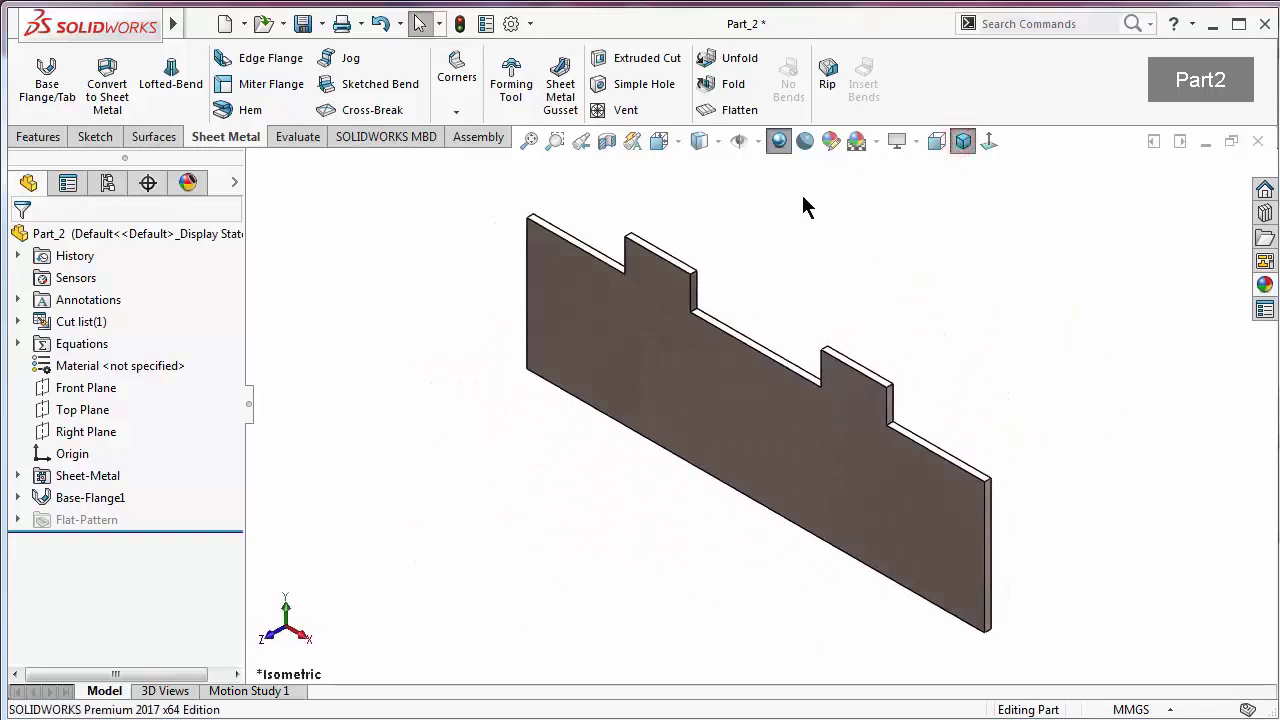
Add rolled hems of 292° and 1 mm radius along the front top edges of both tabs
scroll(790, 258, down, 2)
click(243, 108)
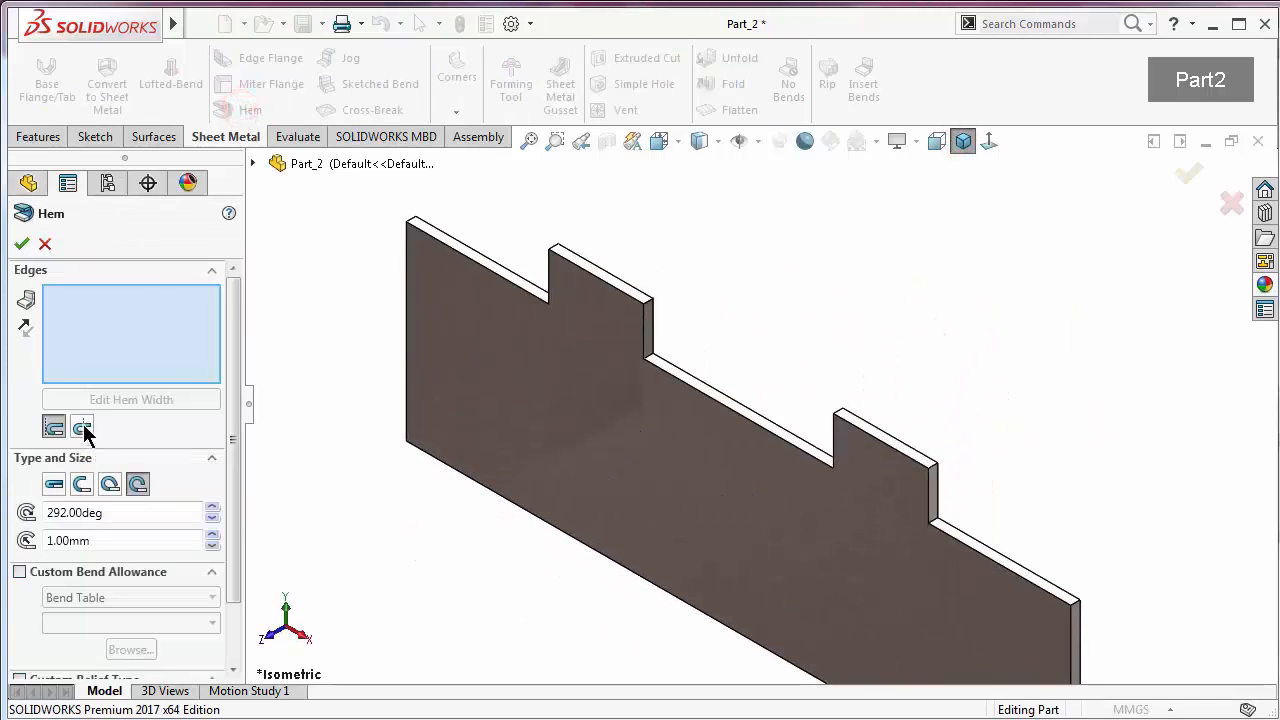
click(591, 277)
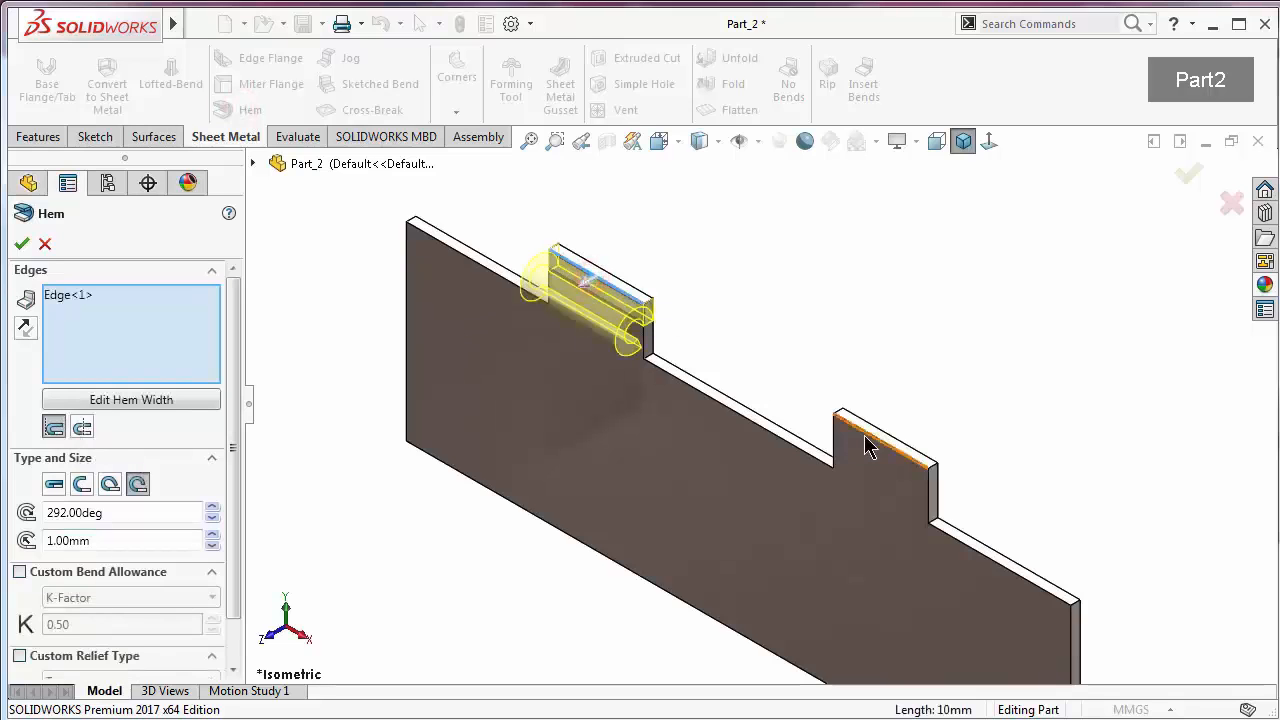
click(865, 437)
right_click(866, 438)
Start a sketch on the leaf's large flat face and place three points in a row across it
mouse_move(1002, 550)
middle_down()
mouse_move(1019, 499)
mouse_move(1014, 446)
mouse_move(979, 412)
mouse_move(908, 521)
middle_up()
click(910, 521)
click(996, 465)
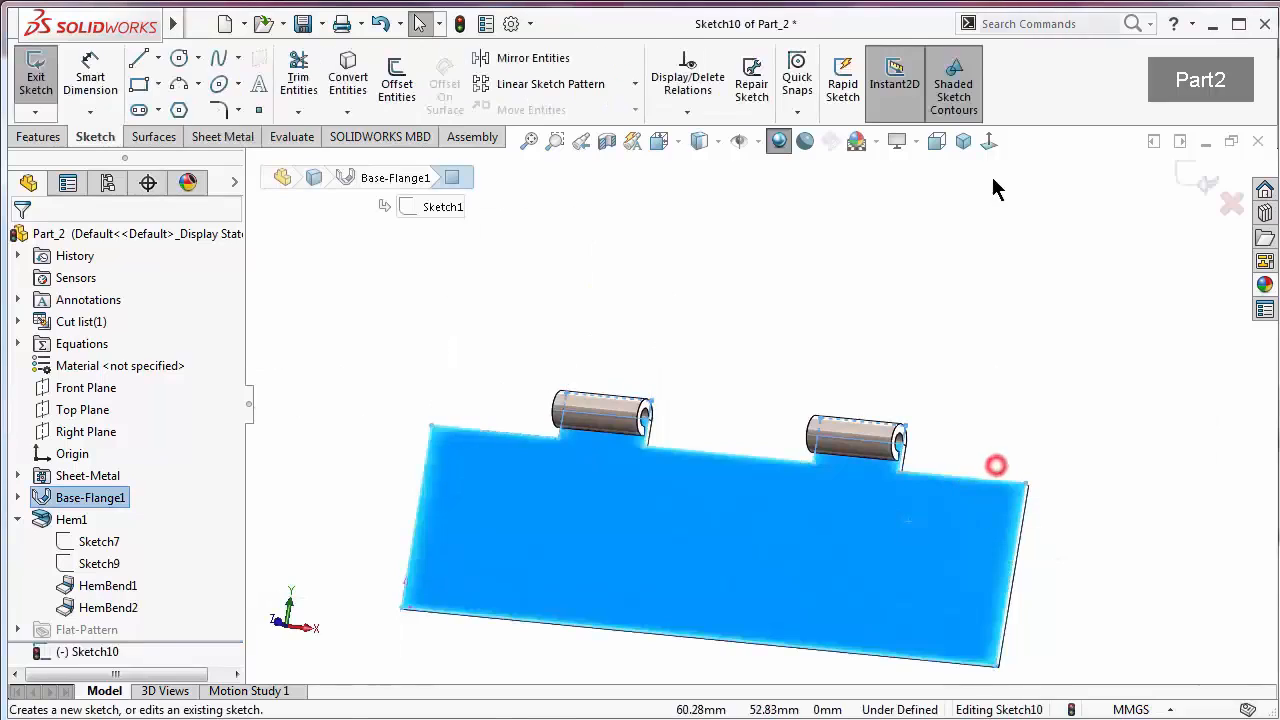
click(989, 142)
click(258, 110)
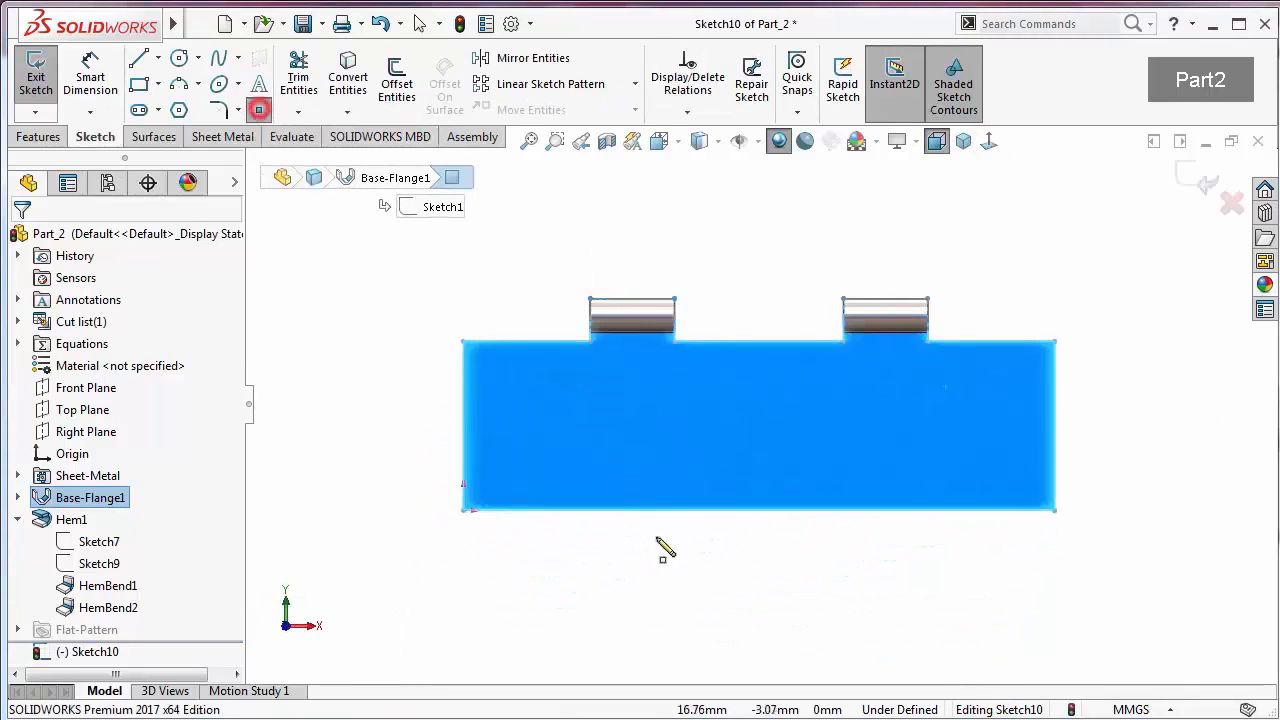
click(588, 419)
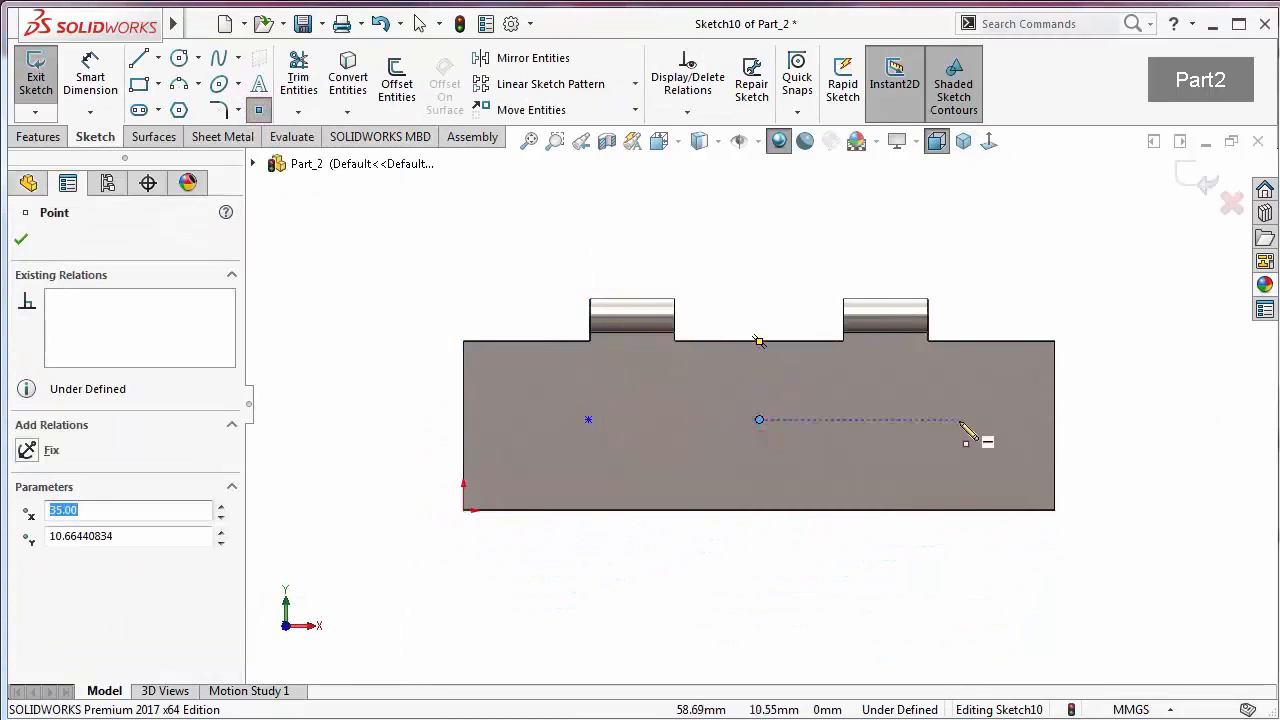
Dimension the left point's height above the leaf's bottom corner at 10 mm
right_drag(437, 589, 434, 379)
click(589, 419)
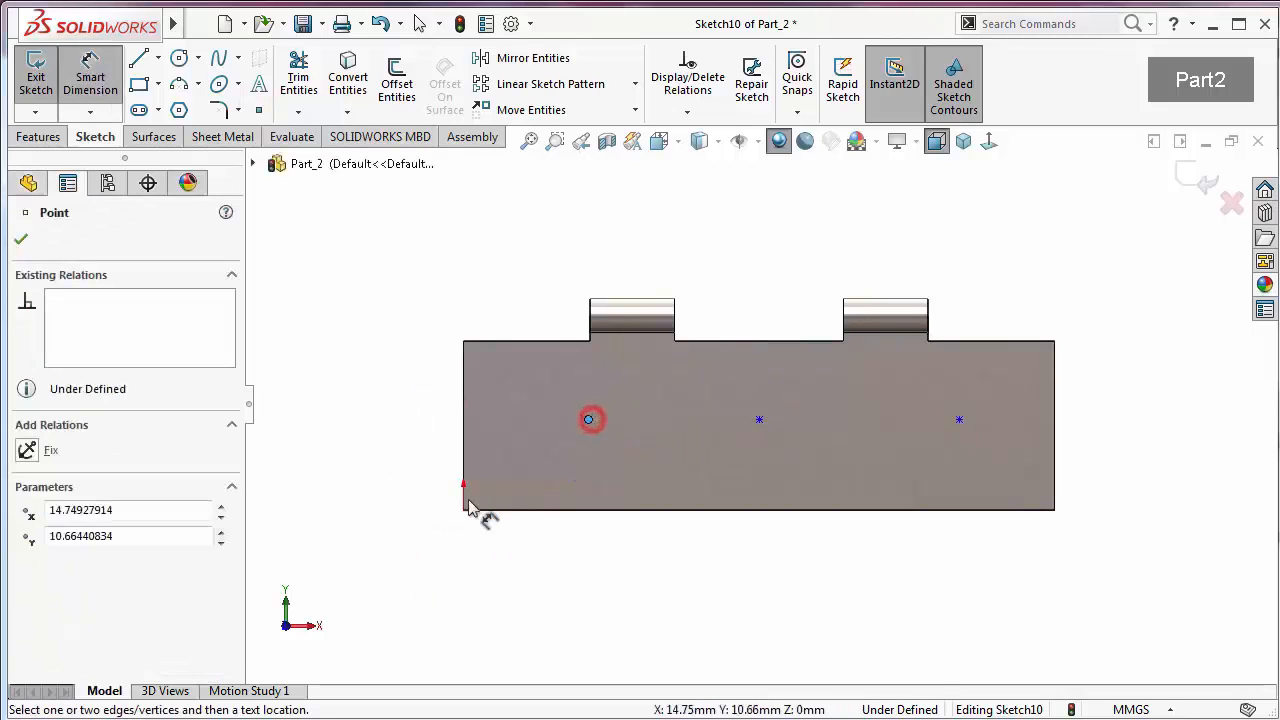
click(464, 511)
click(400, 477)
text(10)
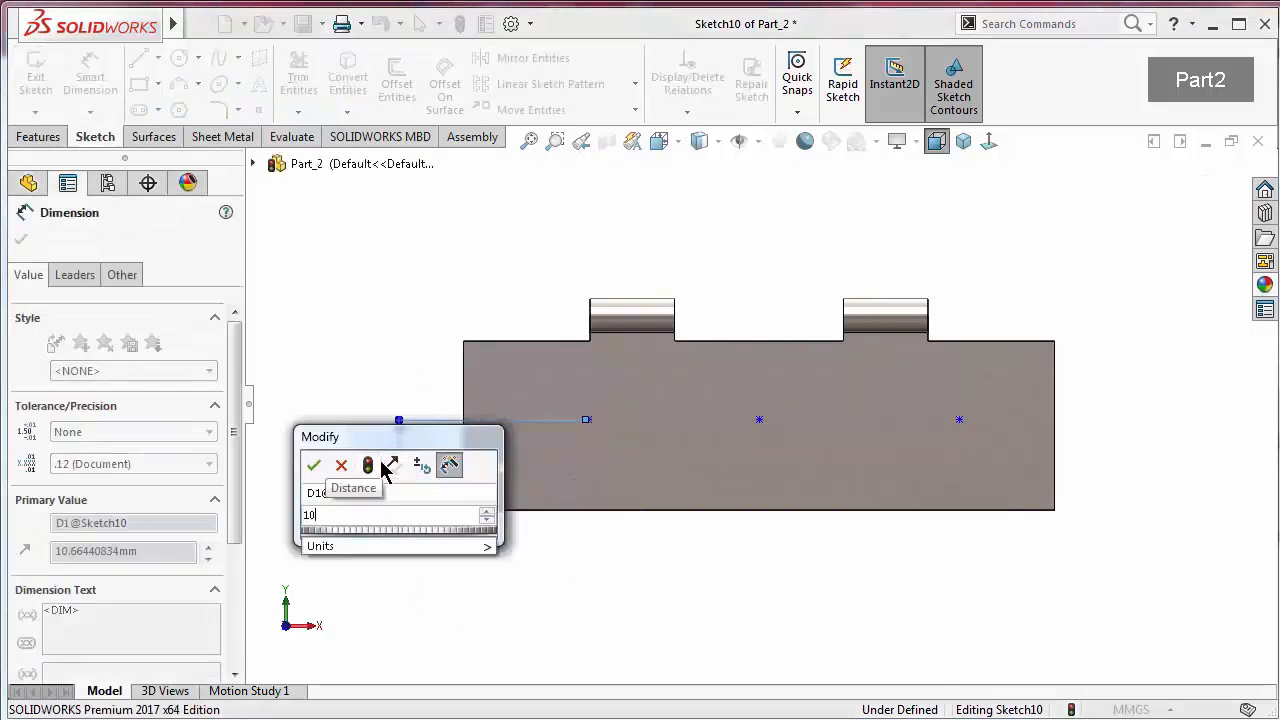
key(Return)
Dimension the horizontal spacing between the left and middle points and between the middle and right points at 20 mm each
click(759, 421)
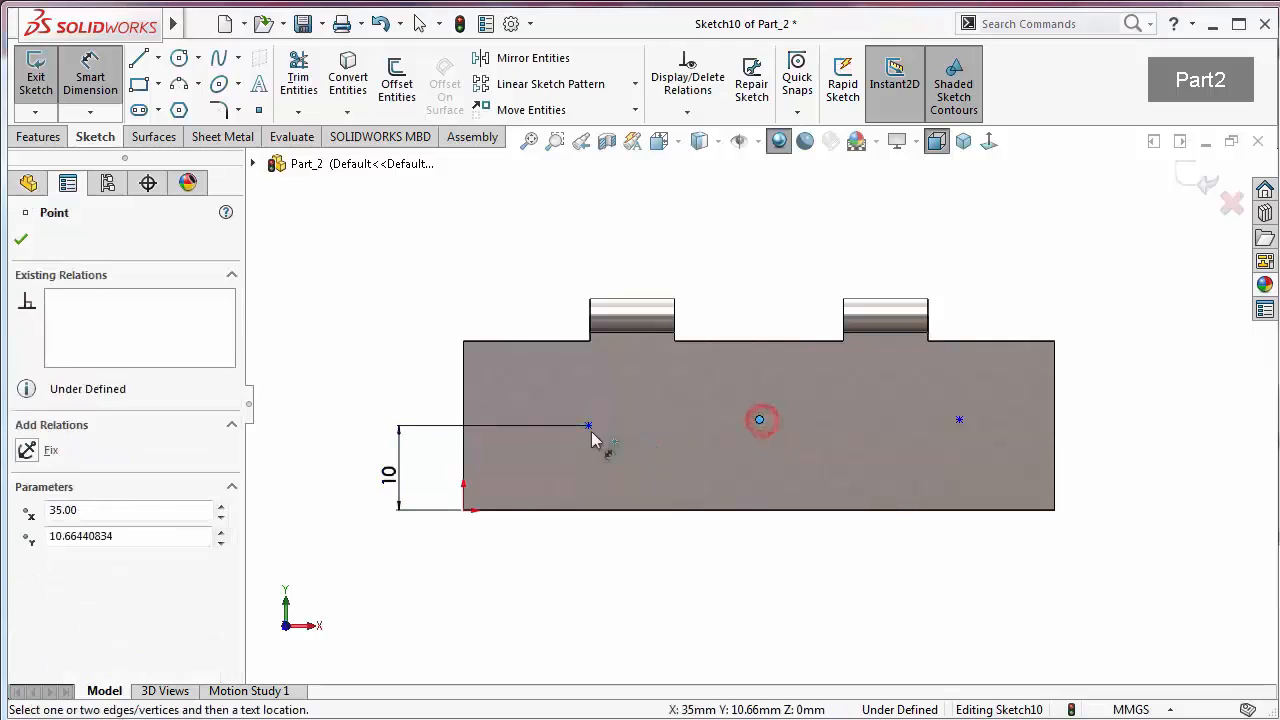
click(588, 425)
click(690, 566)
text(20)
key(Return)
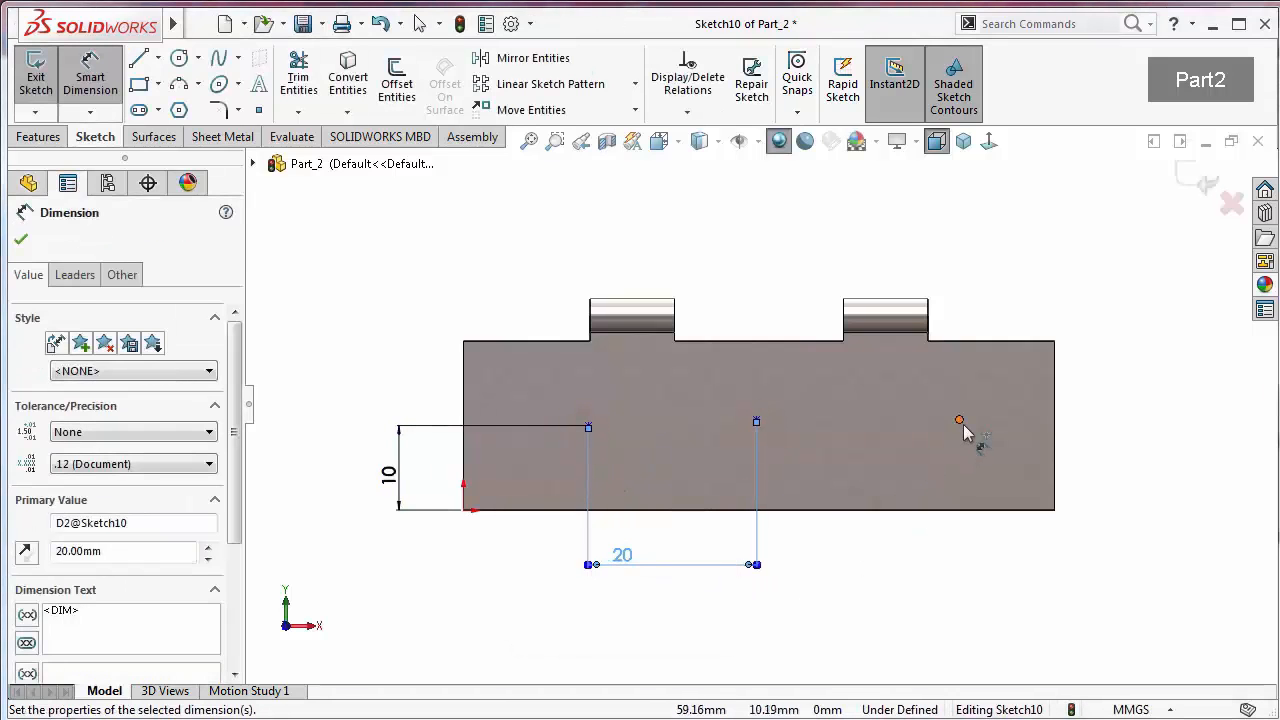
click(959, 421)
click(757, 421)
click(845, 556)
text(20)
key(Return)
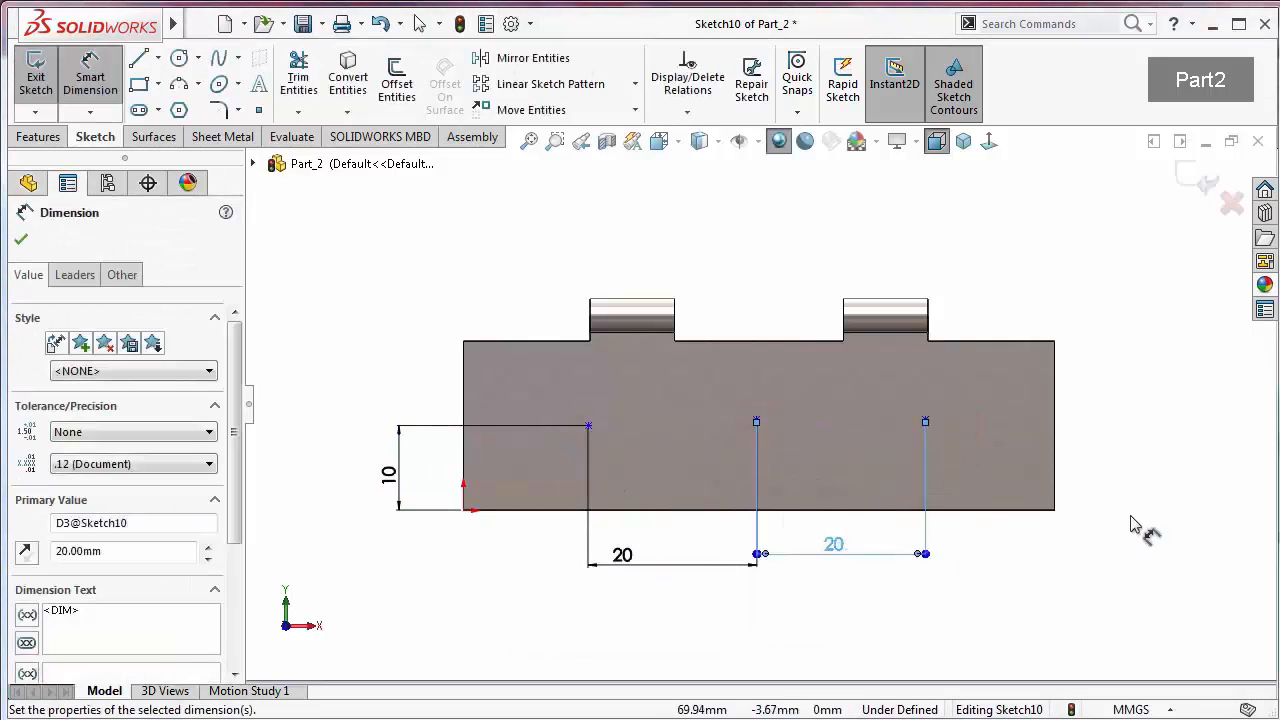
key(Escape)
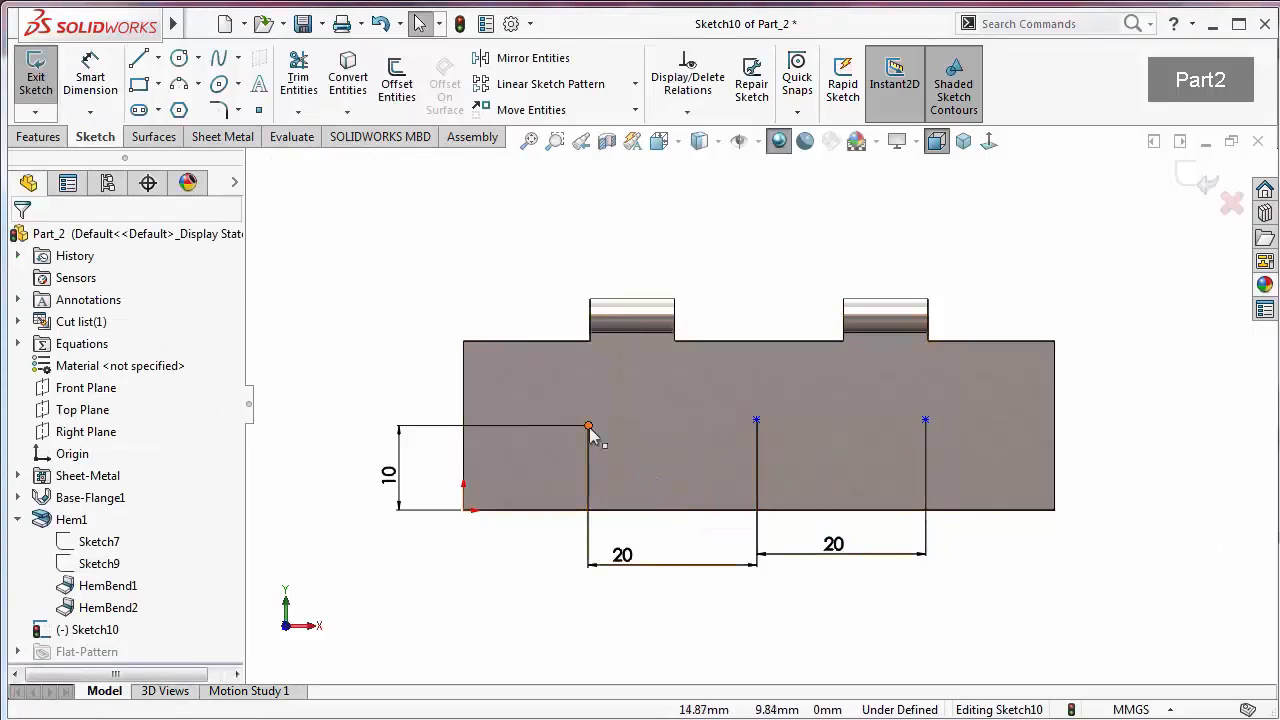
Align the middle point vertically with the midpoint of the leaf's bottom edge
click(757, 421)
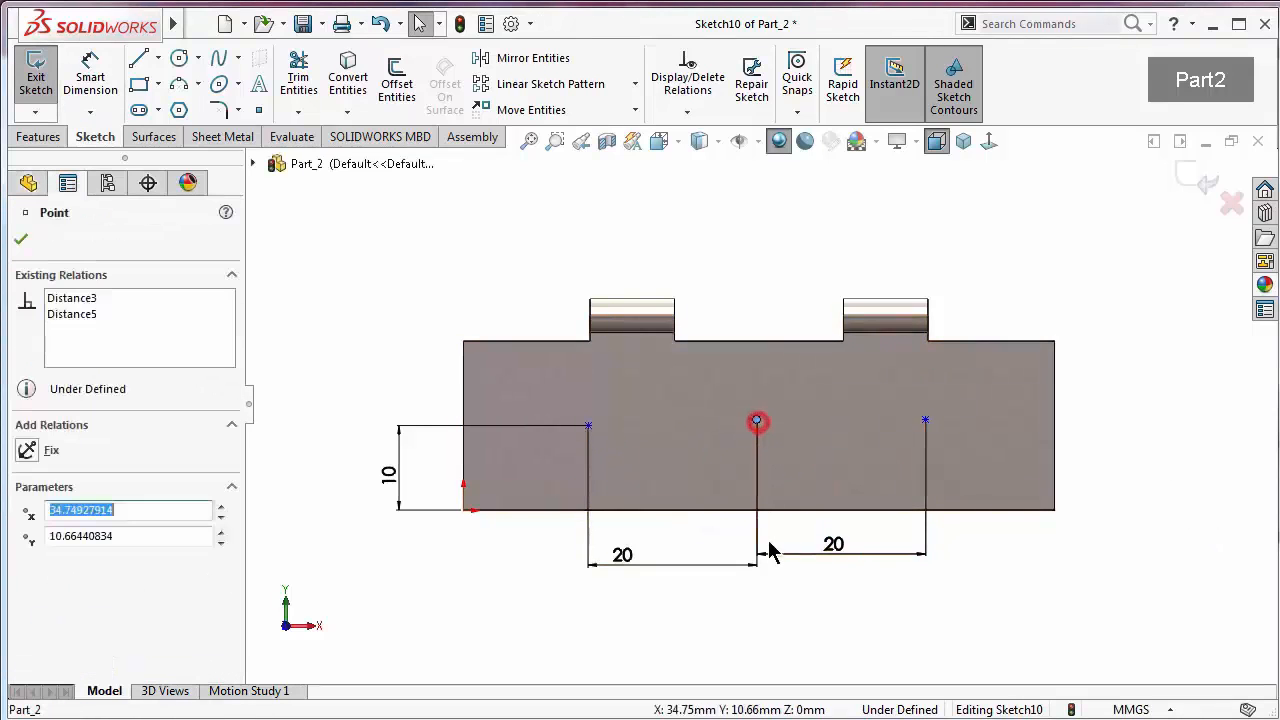
ctrl+click(759, 512)
click(846, 420)
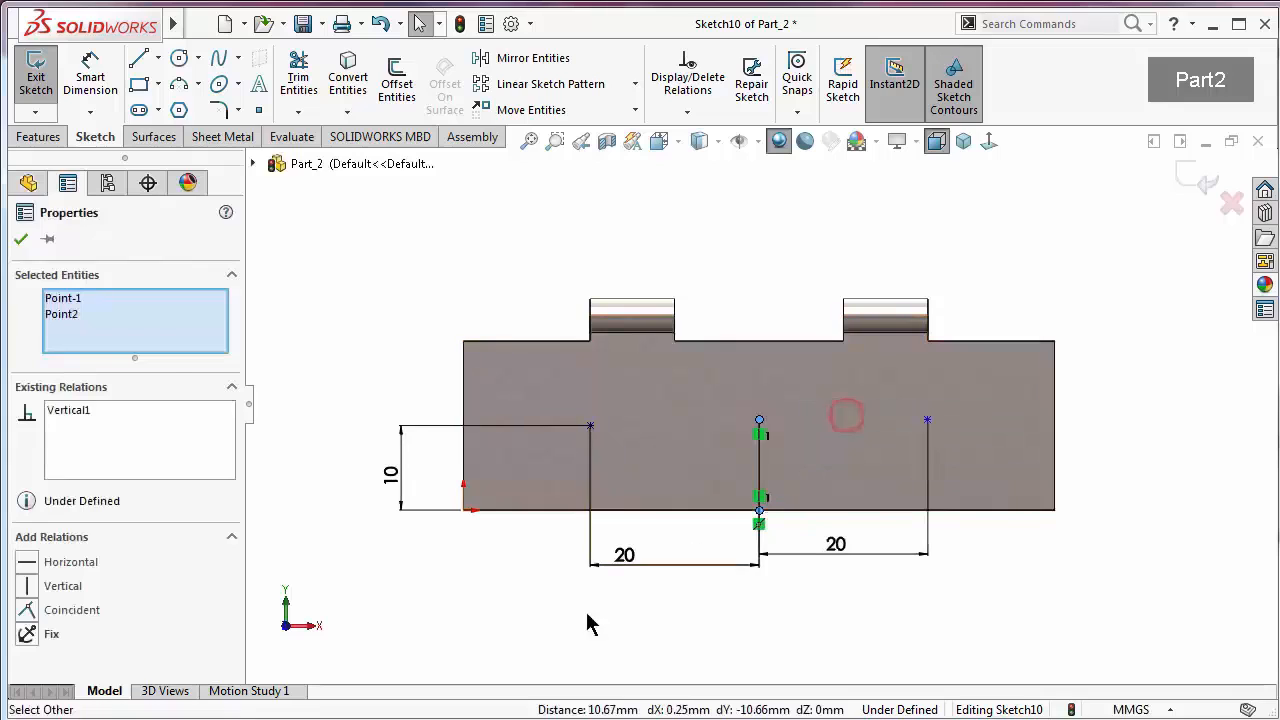
click(589, 620)
Make the three points horizontal to one another and exit the sketch
click(760, 419)
ctrl+click(927, 420)
ctrl+click(590, 426)
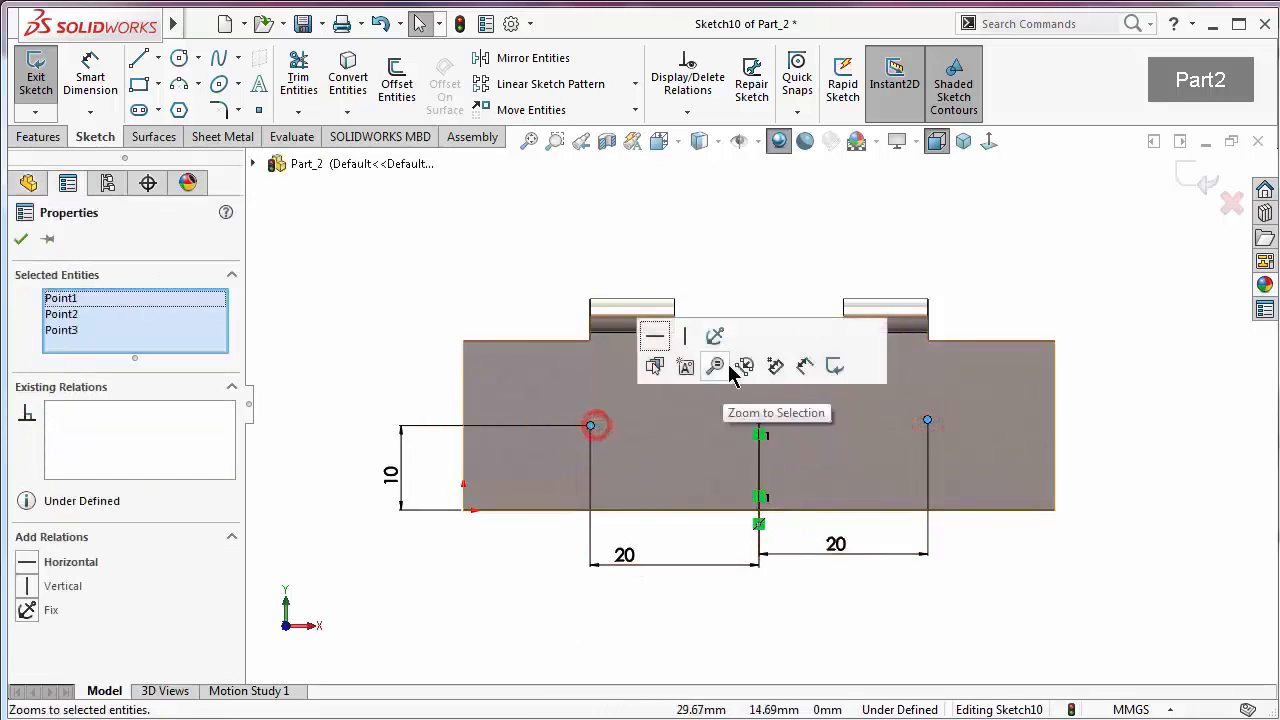
click(653, 335)
click(1126, 479)
click(1191, 181)
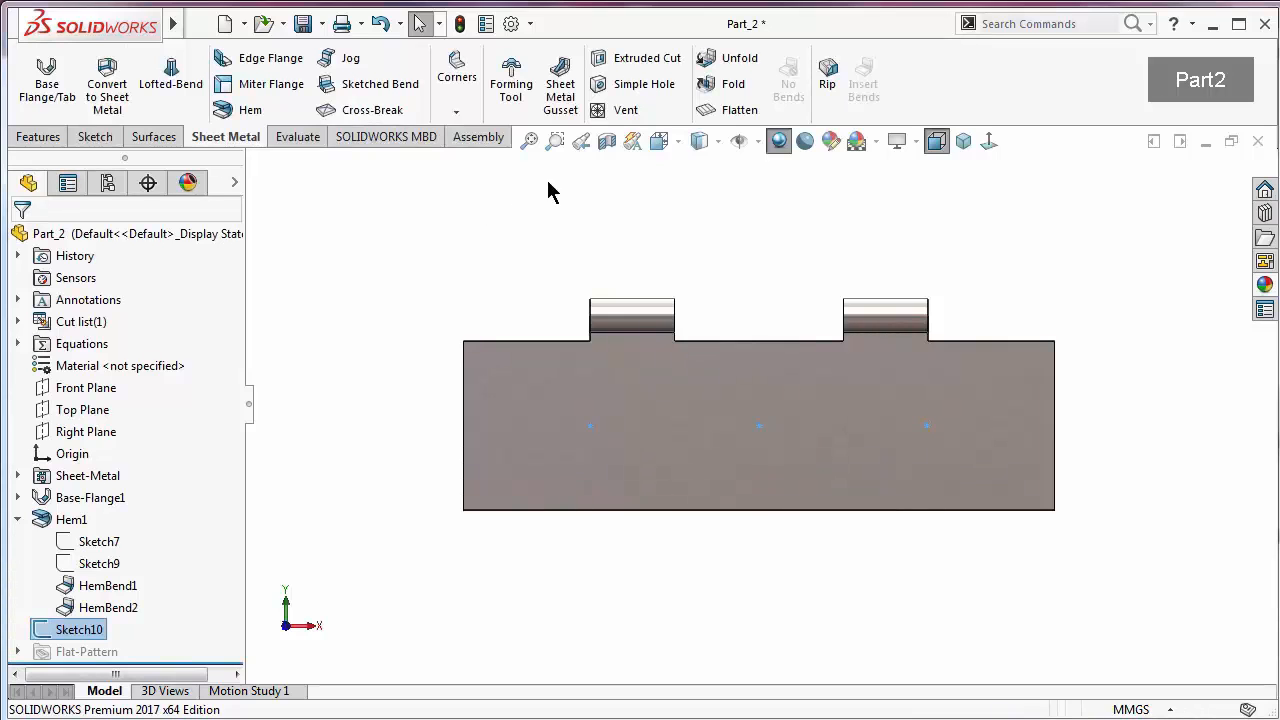
Add a 4 mm diameter Through All simple hole on the leaf's face beside the left sketch point
click(640, 84)
click(538, 417)
text(4)
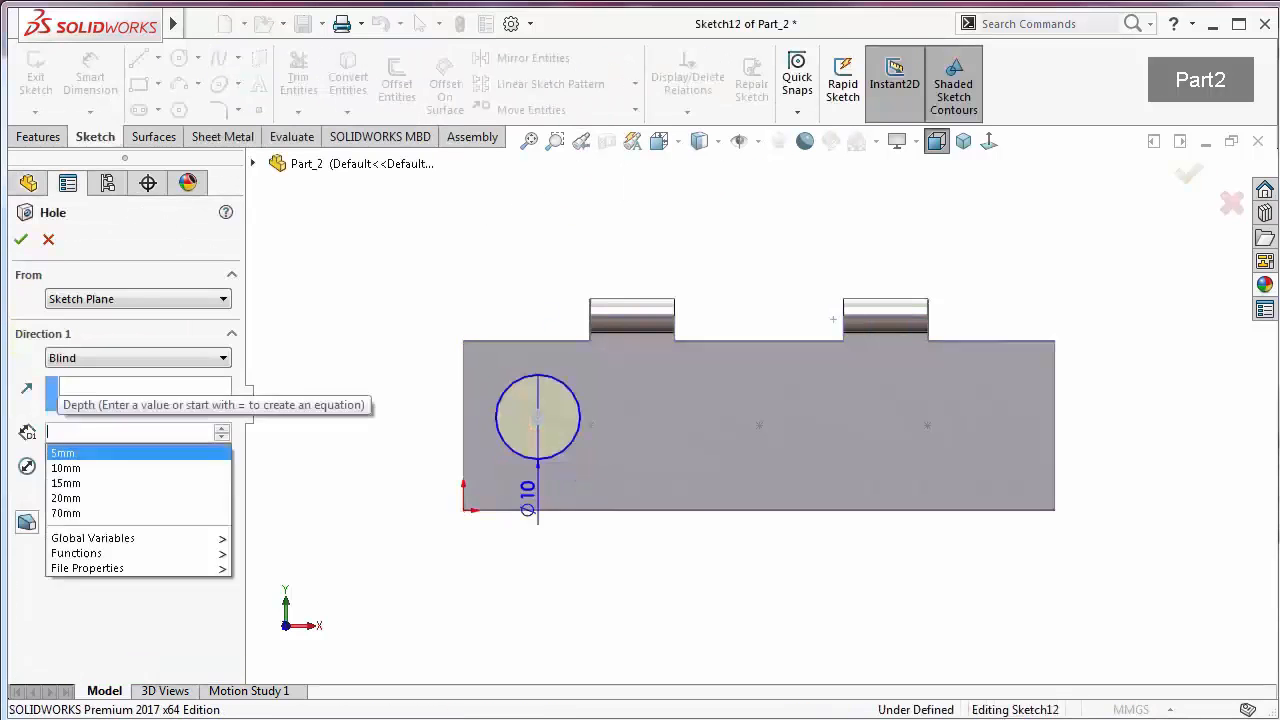
key(Return)
text(40)
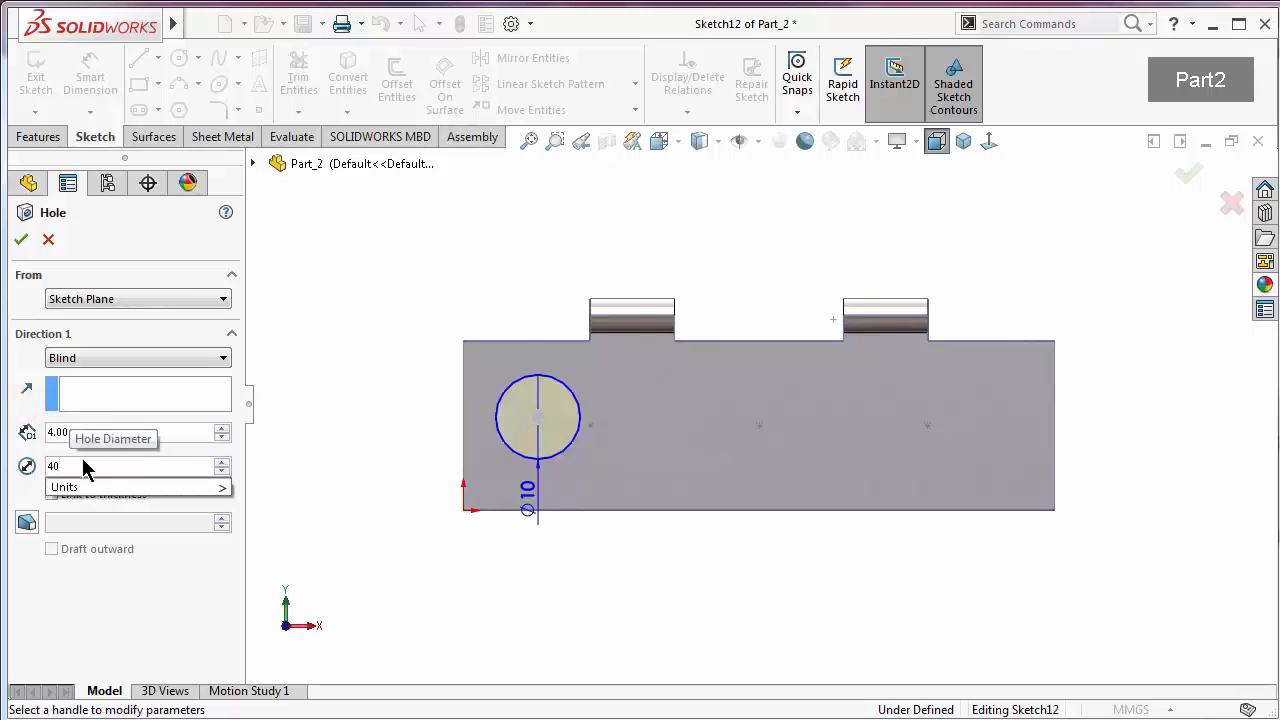
key(Return)
click(80, 358)
click(115, 390)
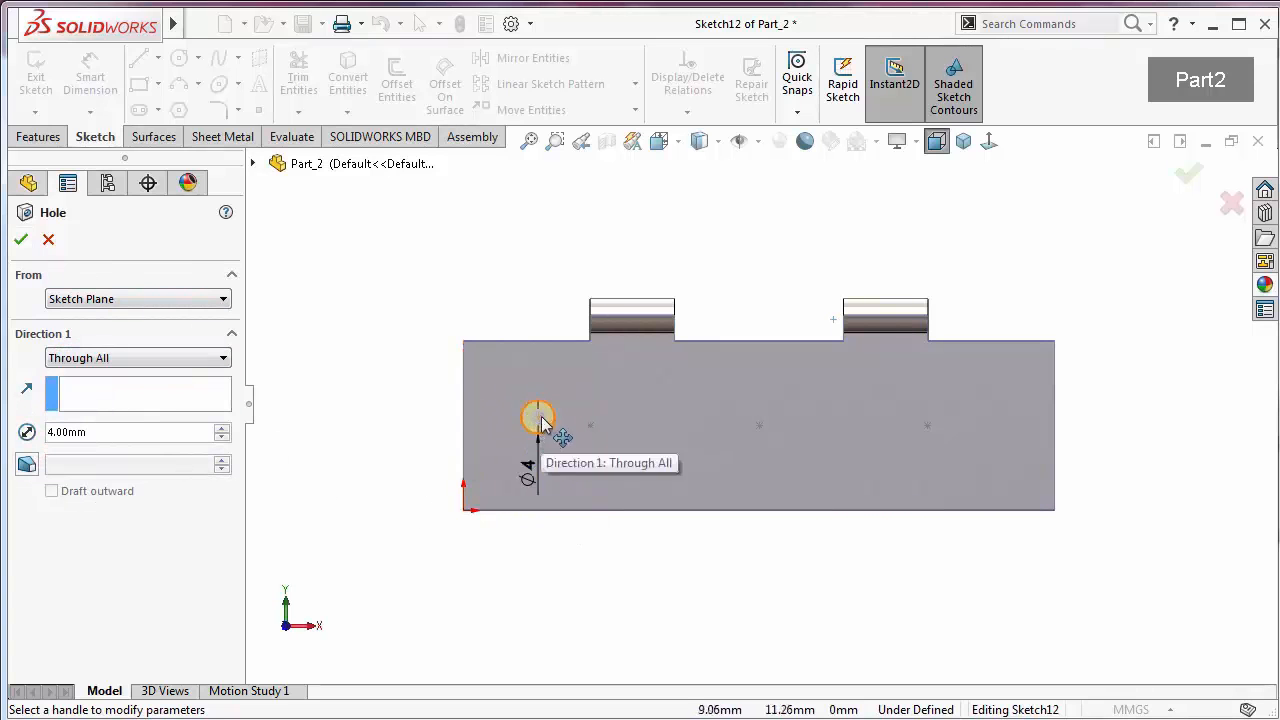
click(20, 239)
Edit the hole's sketch to make its centre coincident with the left sketch point, and exit the sketch
click(17, 651)
click(100, 651)
click(140, 587)
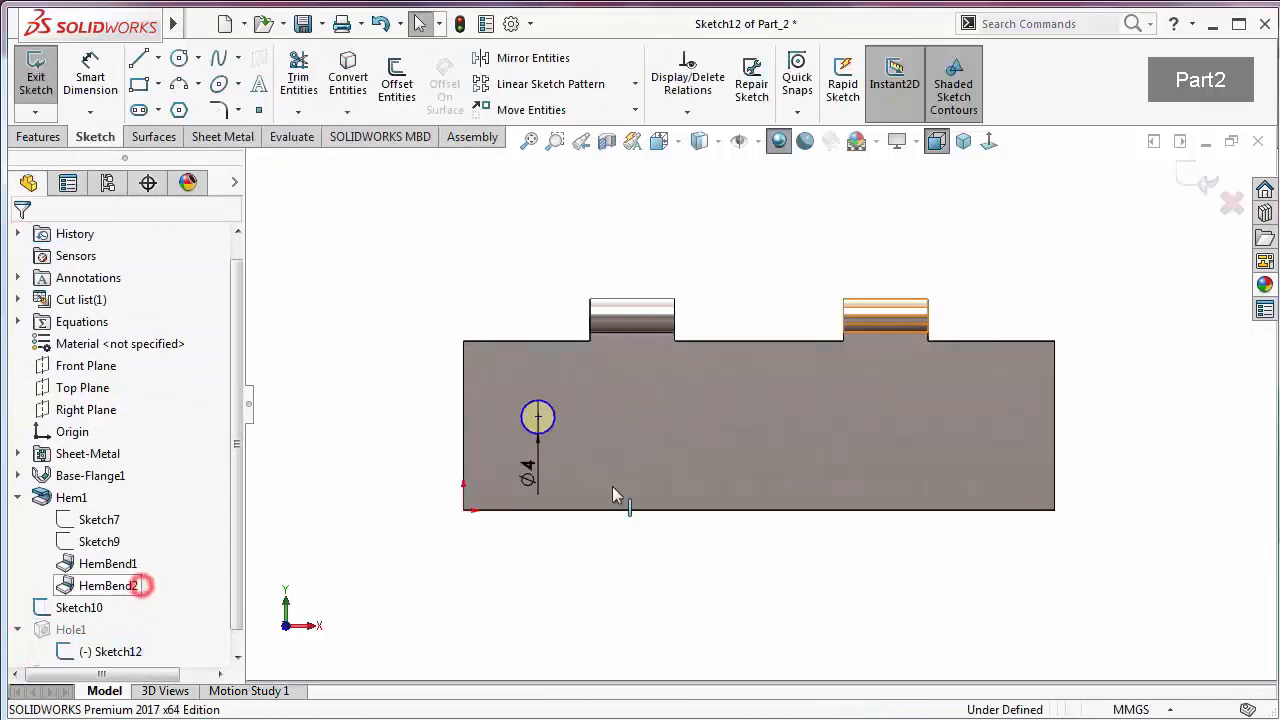
click(537, 417)
ctrl+click(590, 425)
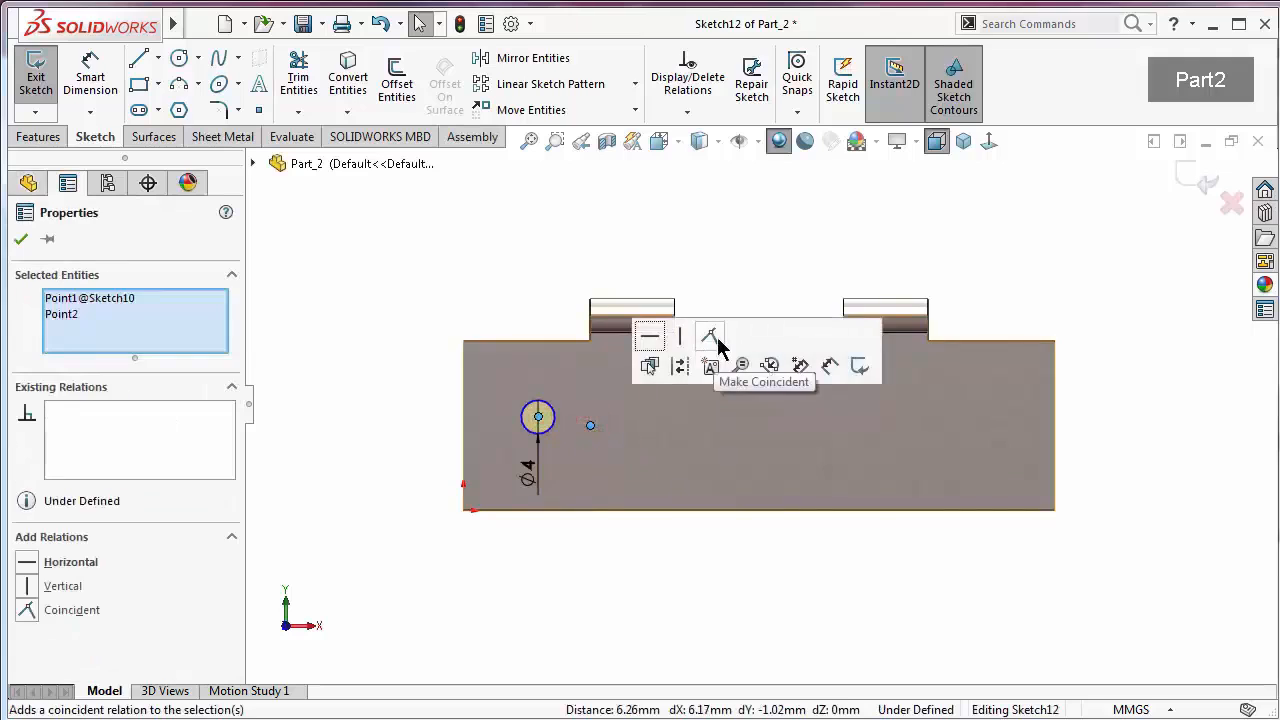
click(719, 345)
click(486, 286)
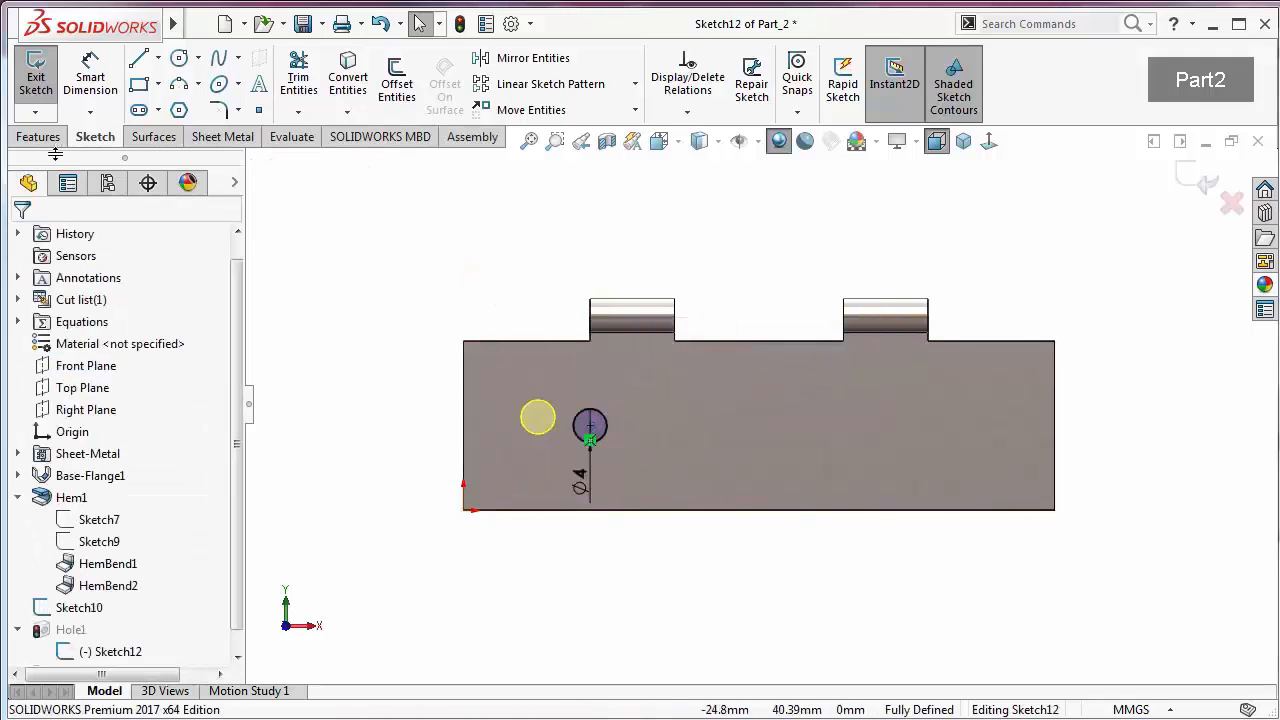
click(1208, 181)
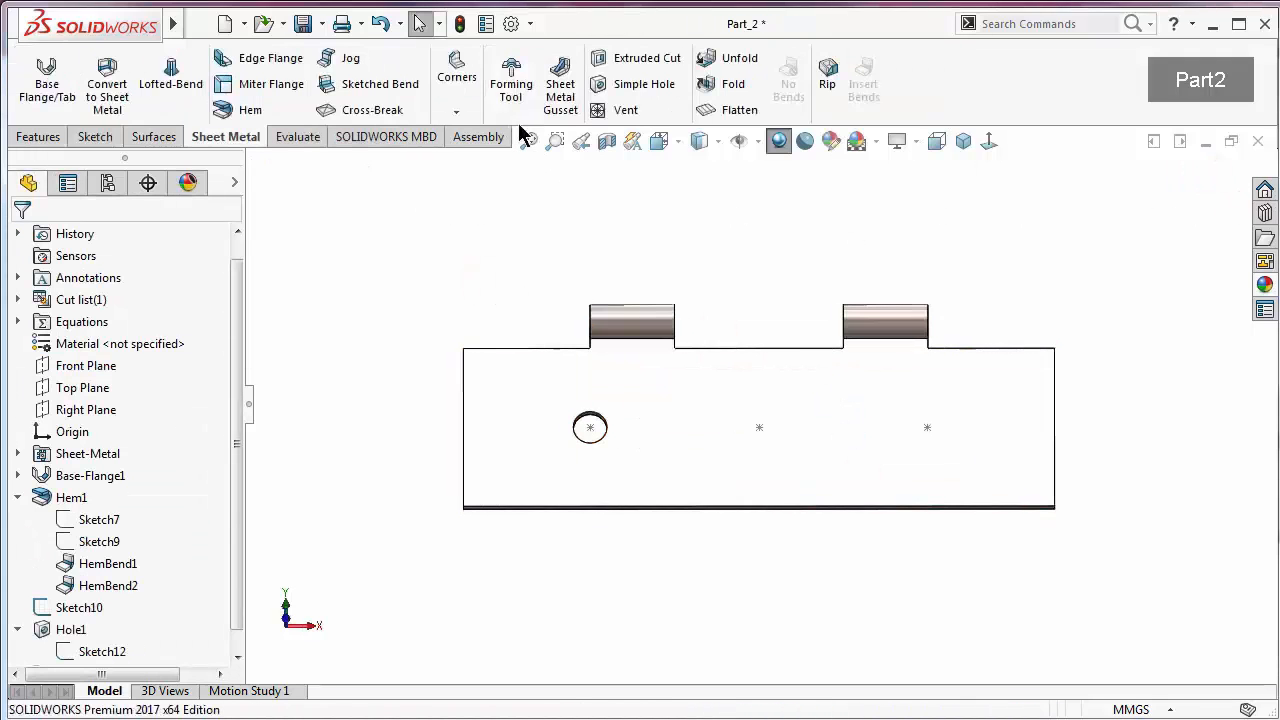
Add a simple hole at the middle sketch point with 4 mm diameter and a 4 mm blind depth
click(644, 84)
scroll(780, 430, down, 4)
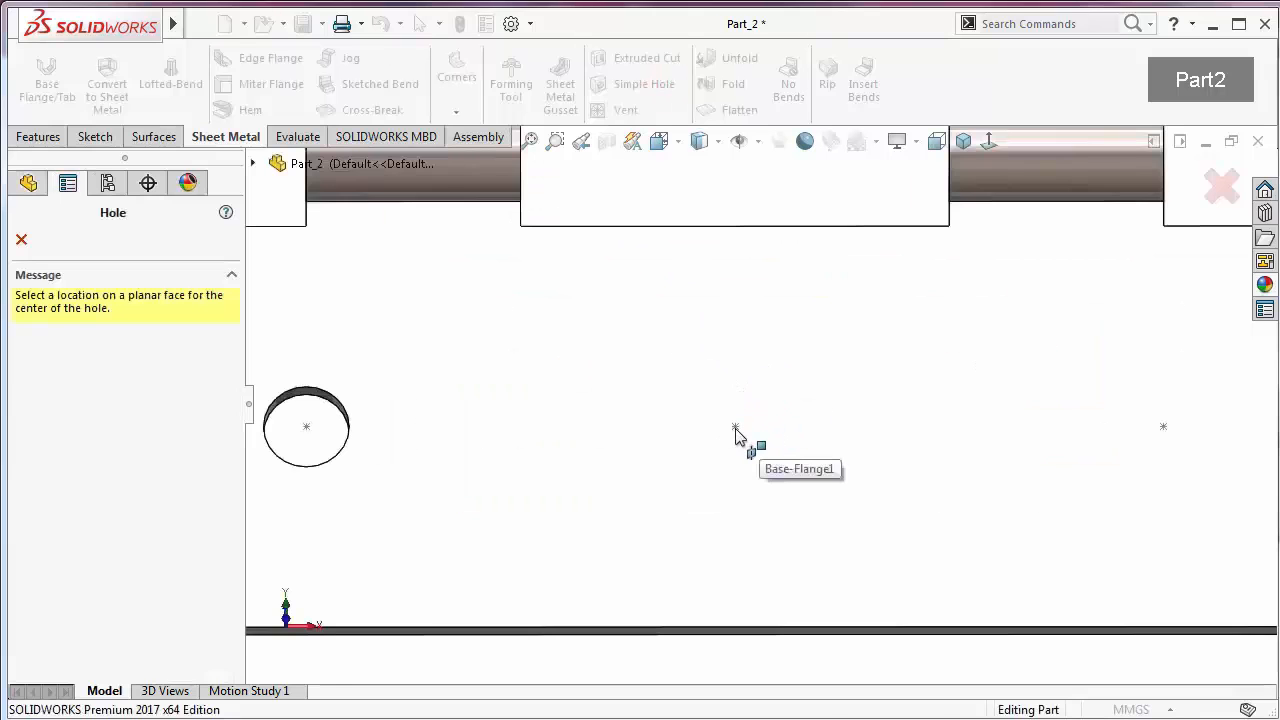
click(735, 432)
click(1163, 428)
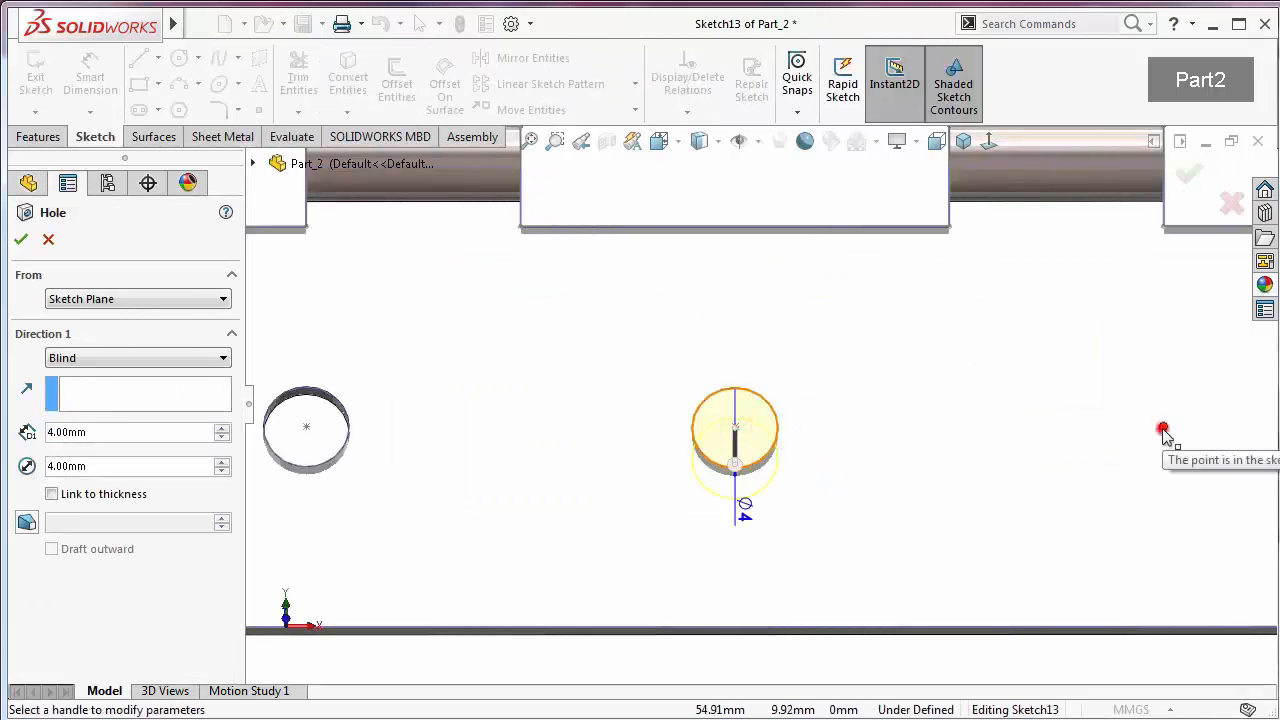
click(1193, 174)
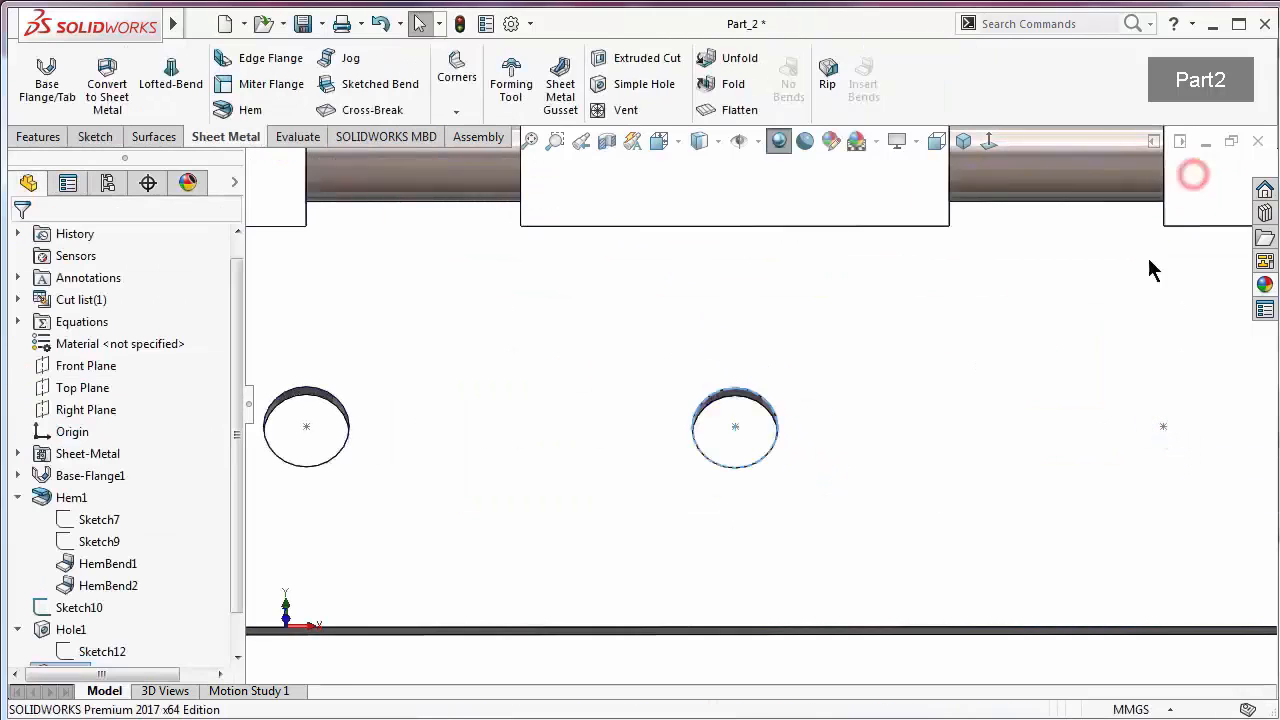
Add another simple hole at the right sketch point
click(1163, 427)
click(658, 86)
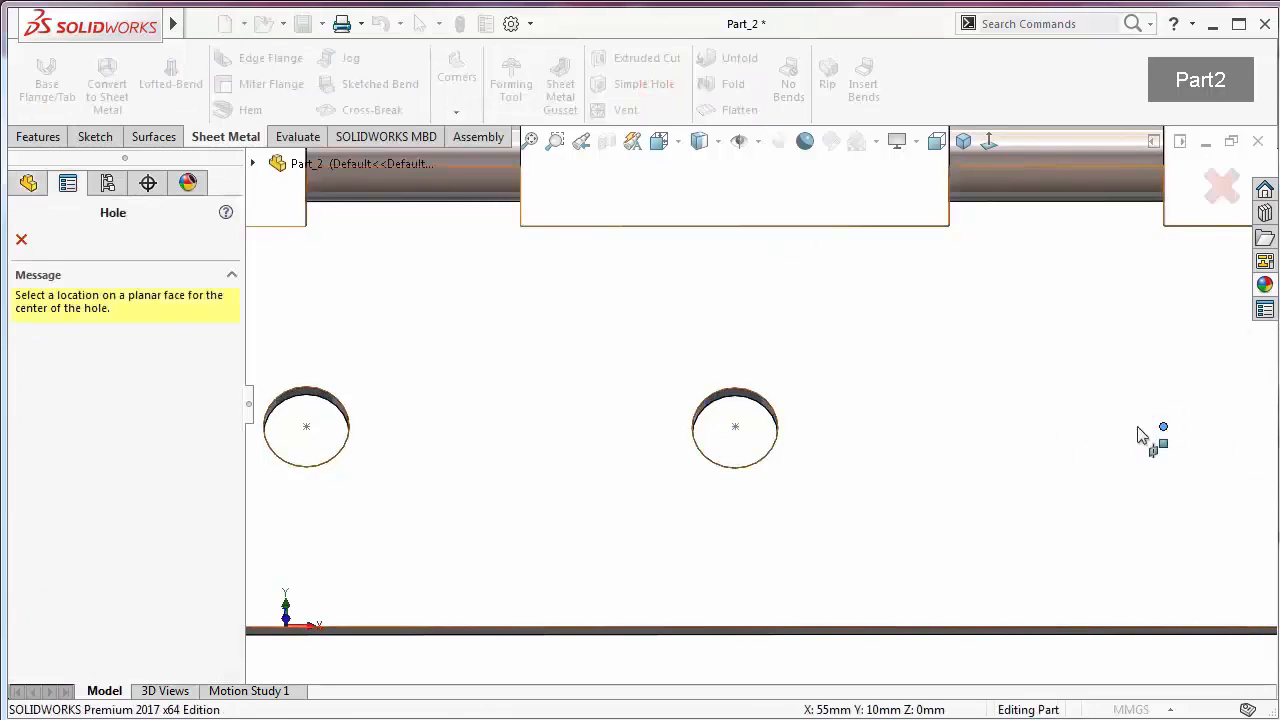
click(1163, 428)
click(1188, 168)
Open the sketch of the middle hole for editing
click(18, 607)
click(95, 630)
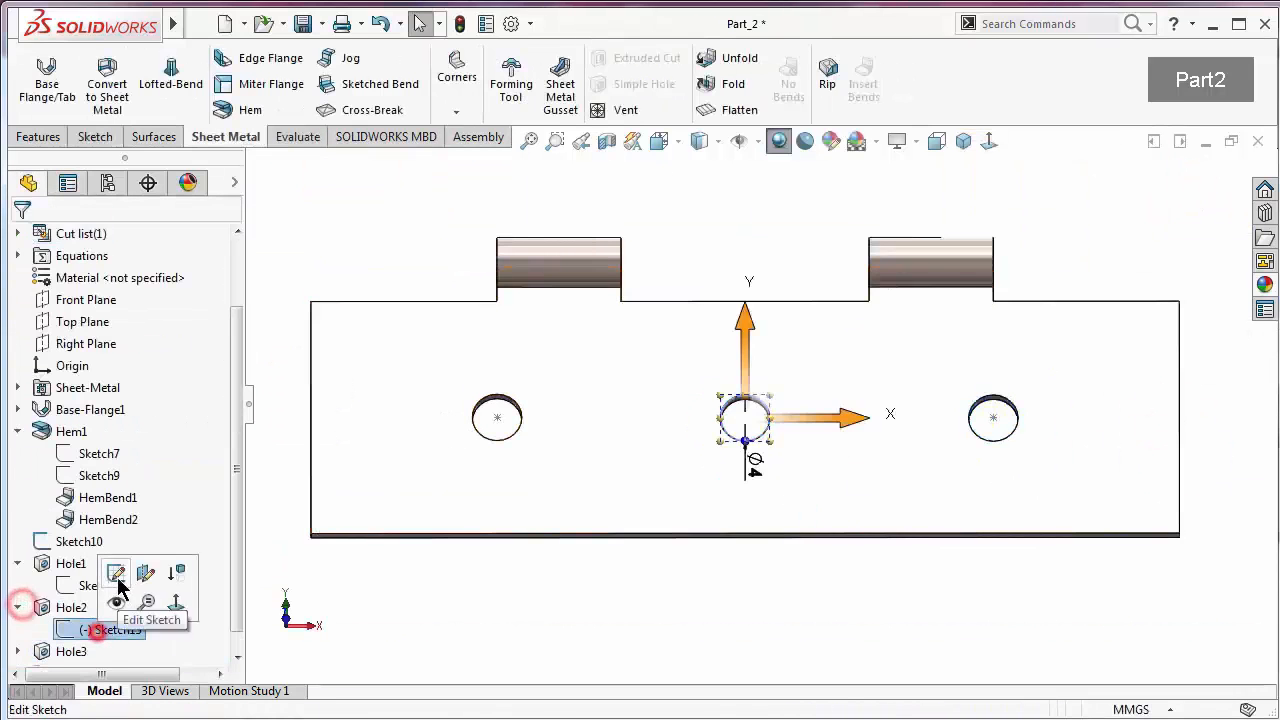
click(122, 567)
scroll(806, 434, down, 5)
click(720, 423)
ctrl+click(665, 391)
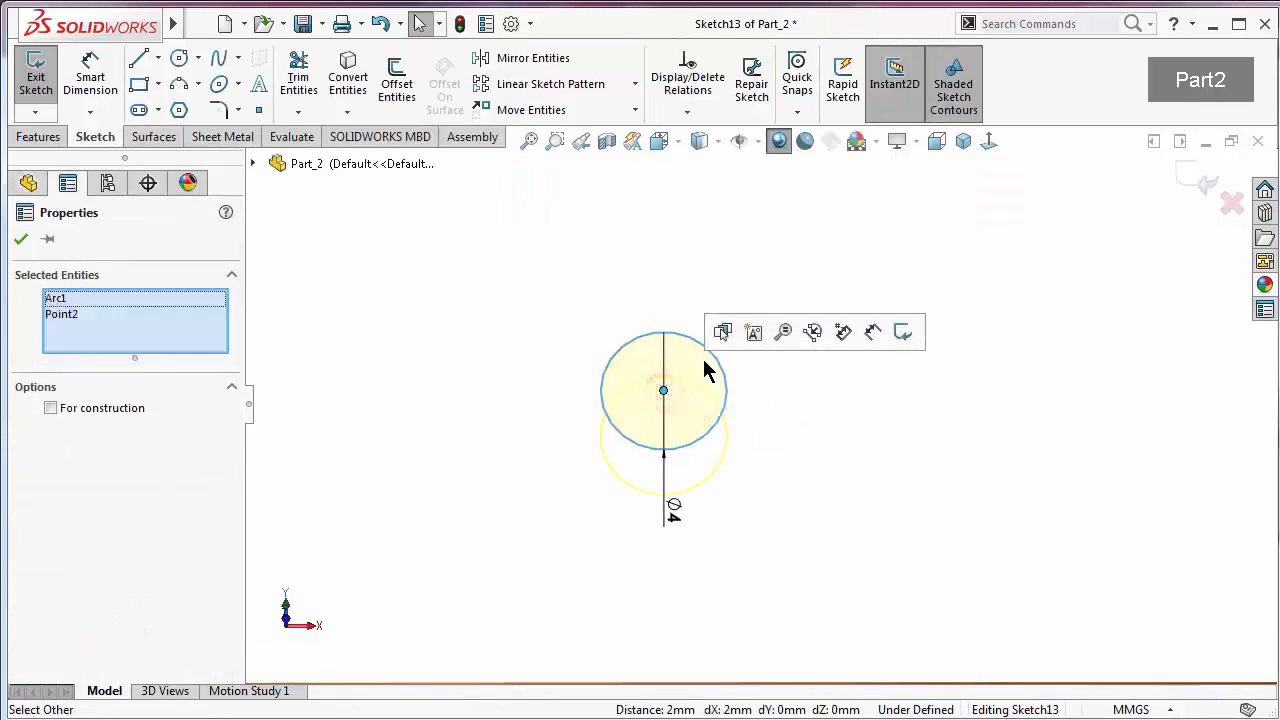
scroll(738, 398, up, 5)
click(791, 626)
click(709, 418)
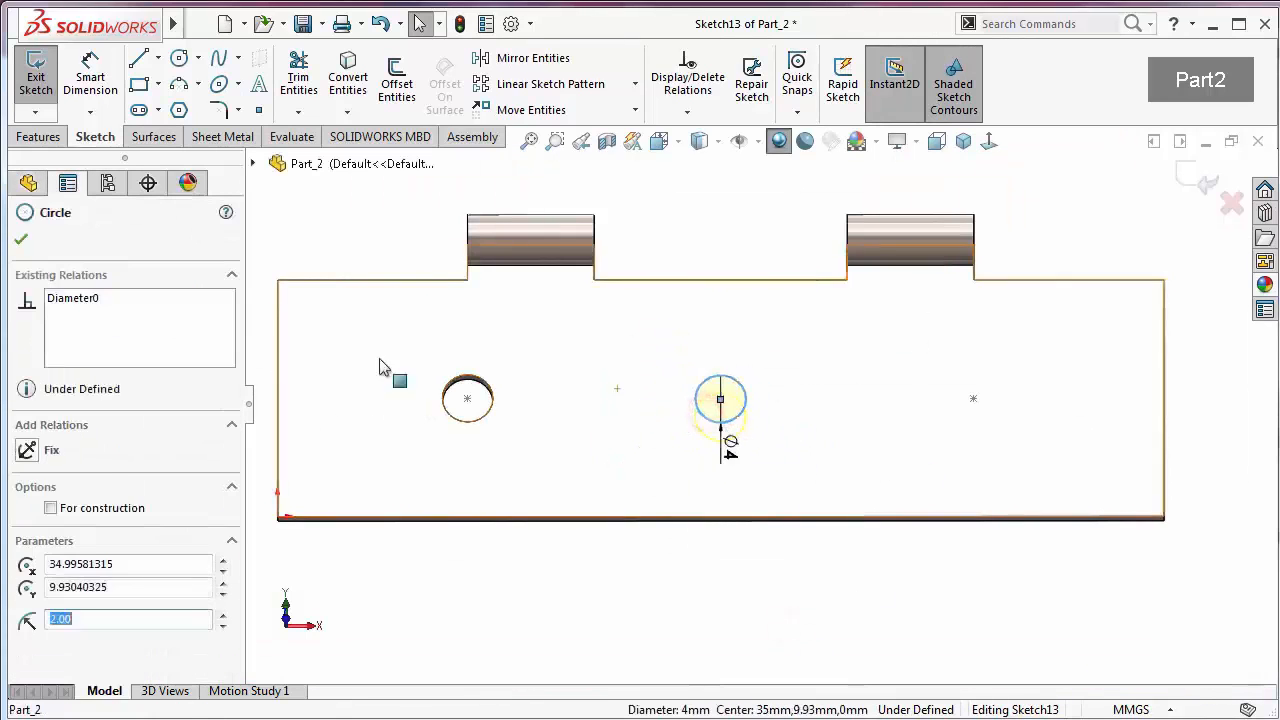
click(20, 237)
Make the middle hole's circle centre coincident with the middle sketch point and exit the sketch
drag(720, 399, 655, 375)
ctrl+click(721, 398)
click(843, 312)
click(850, 571)
click(1206, 177)
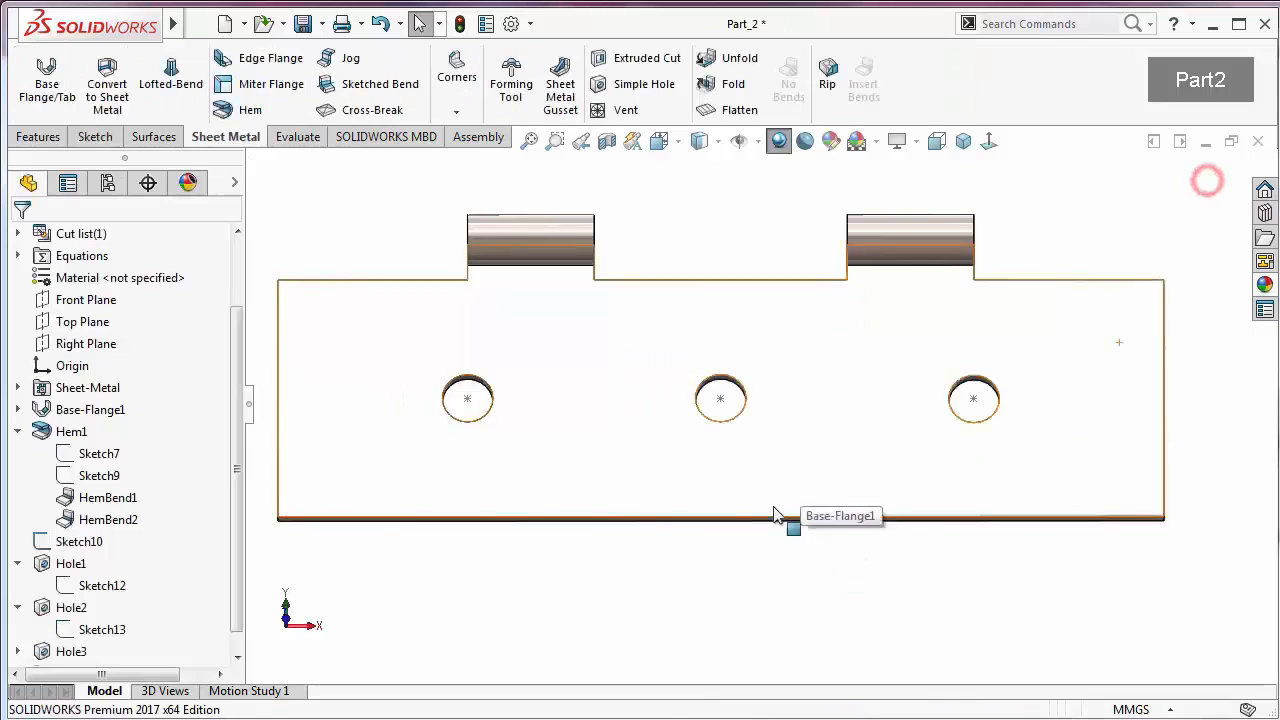
Edit the right hole's sketch to make its centre coincident with the right sketch point, and exit the sketch
click(19, 649)
click(94, 651)
click(109, 589)
drag(973, 400, 915, 410)
ctrl+click(972, 400)
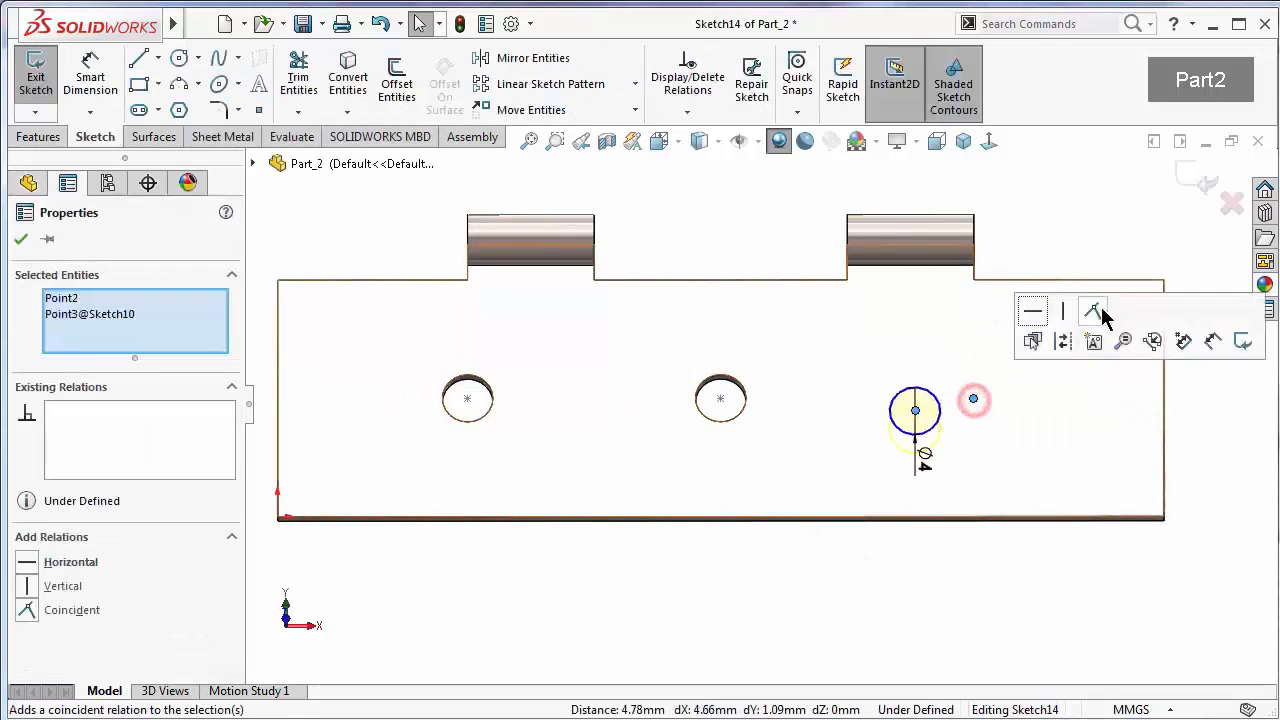
click(1097, 314)
click(1206, 177)
Round the leaf's two outer corners opposite the hinge tabs with a 5 mm fillet-type Break Corner
middle_drag(871, 409, 1034, 300)
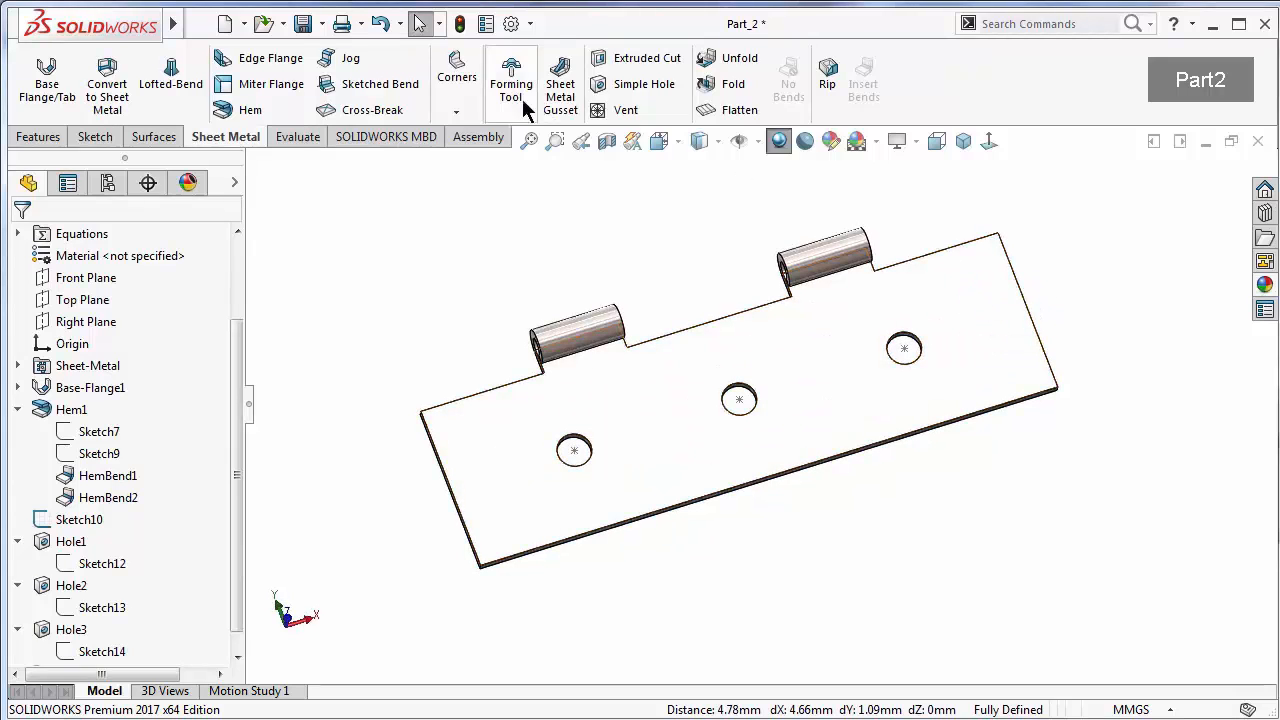
click(457, 68)
click(468, 180)
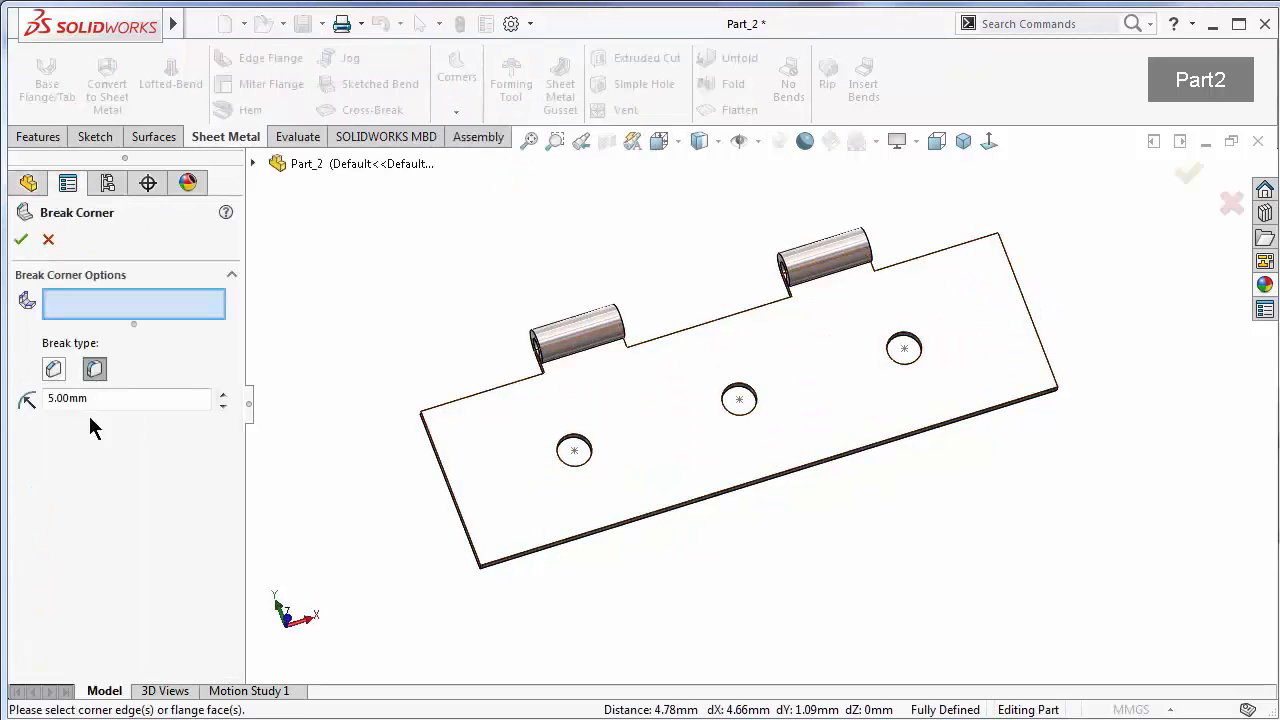
click(484, 572)
click(1058, 392)
click(1188, 173)
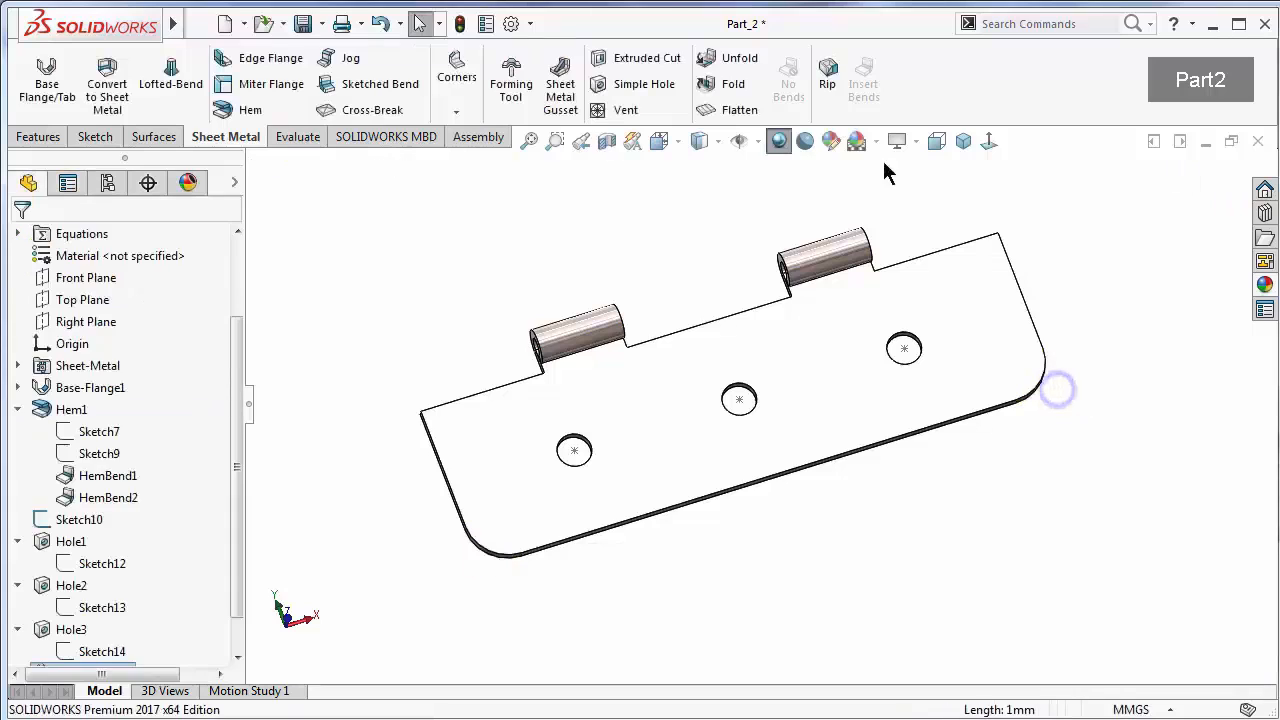
Start a second fillet-type Break Corner with a 0.25 mm radius and select the outer corner edge on the tab side
click(457, 114)
click(483, 184)
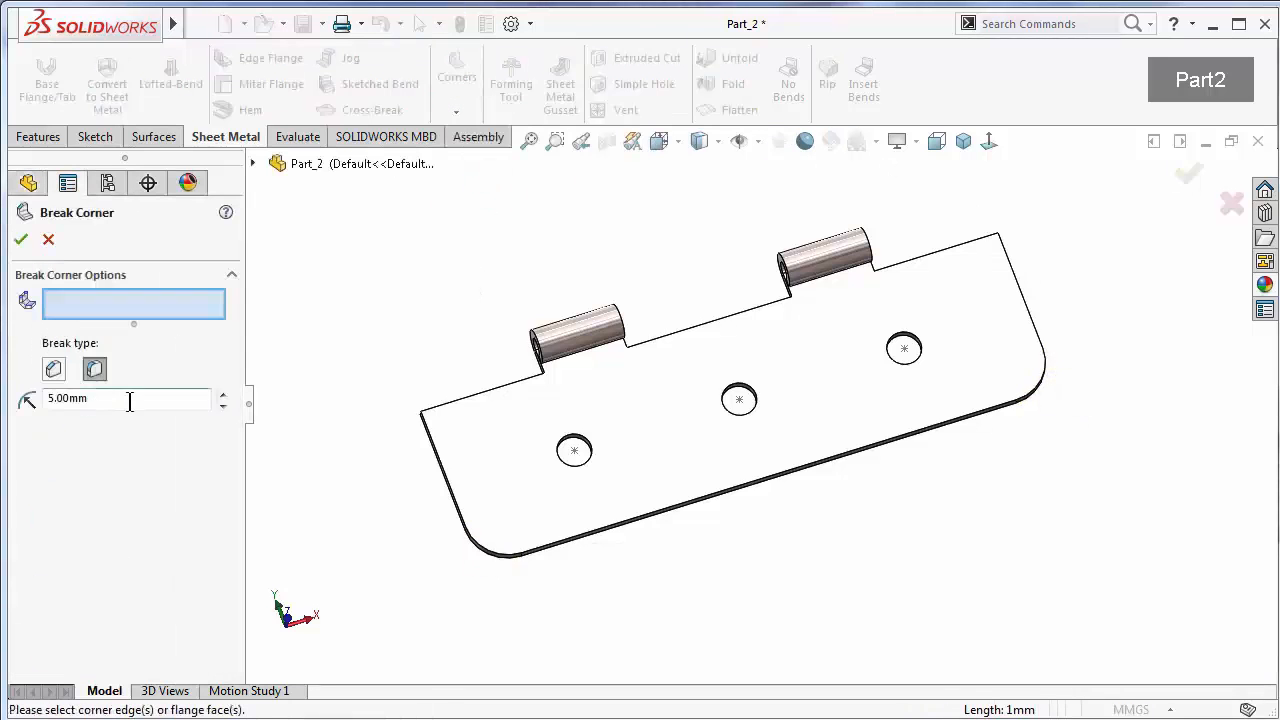
key(Return)
middle_drag(533, 345, 600, 291)
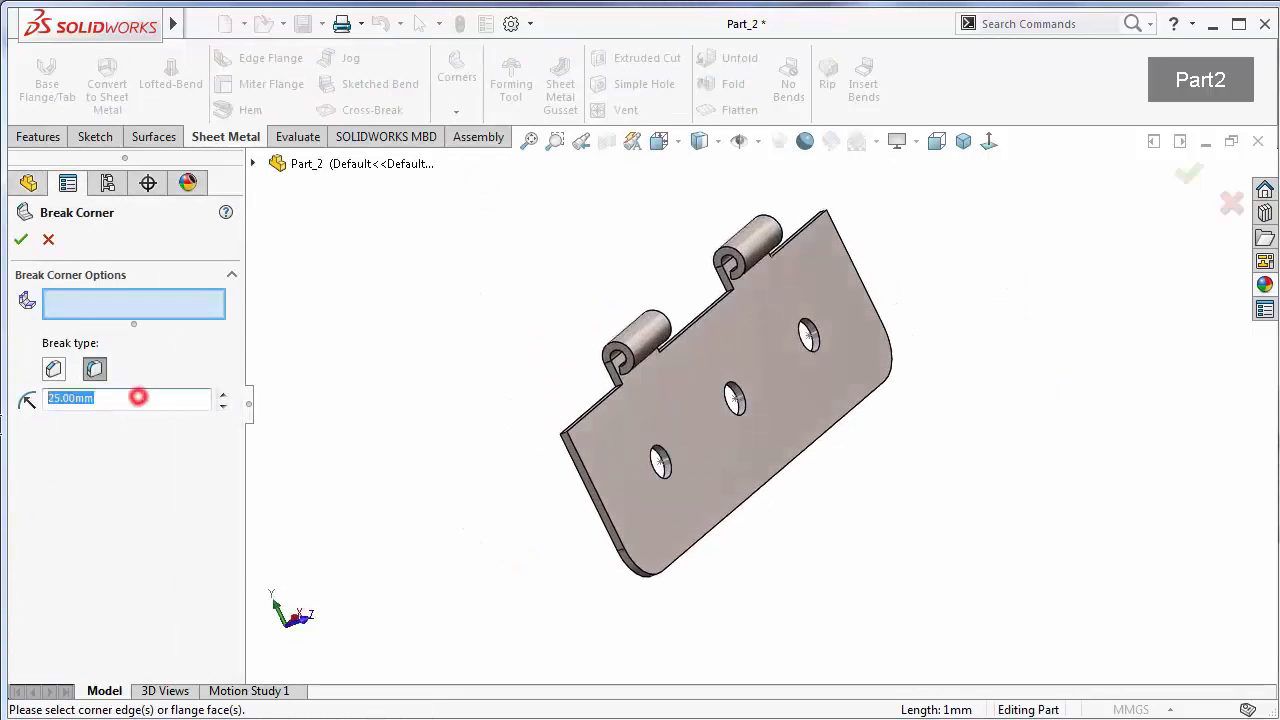
click(310, 383)
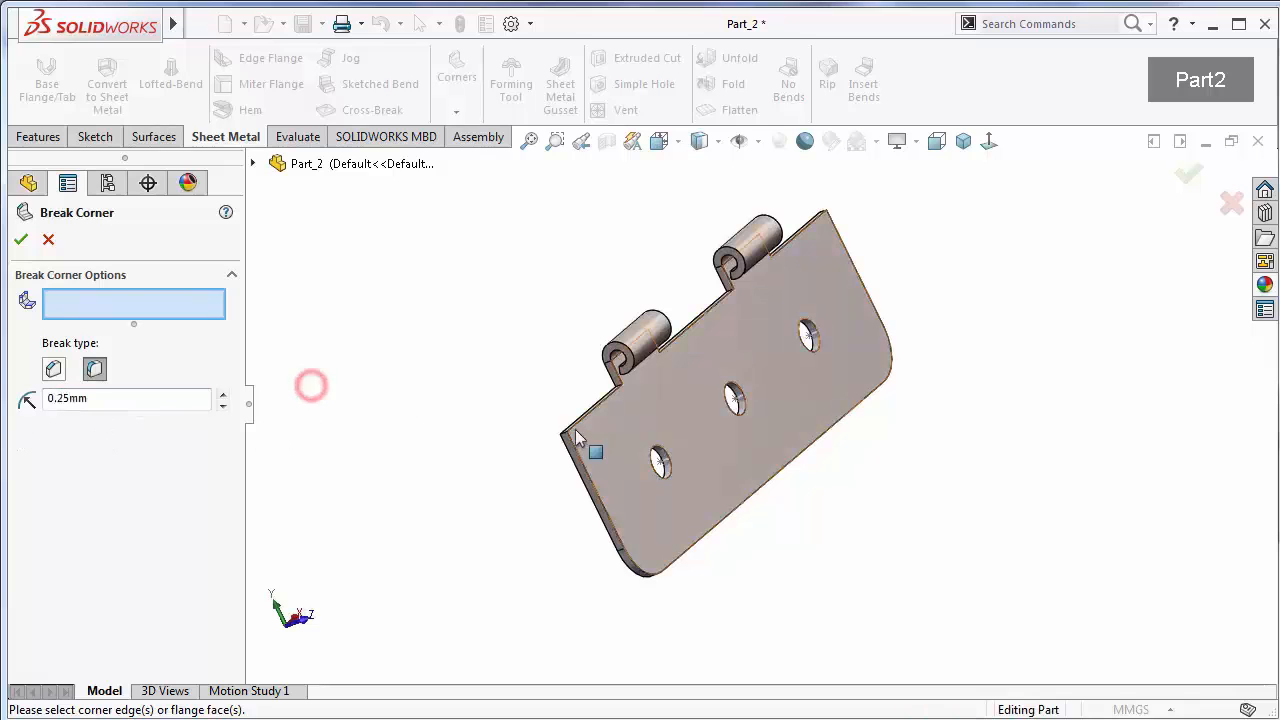
scroll(562, 434, down, 1)
click(561, 435)
Add three of the inner corner edges where the hinge tabs meet the leaf to the Break Corner selection
middle_drag(523, 343, 563, 375)
scroll(790, 400, down, 2)
scroll(790, 410, down, 3)
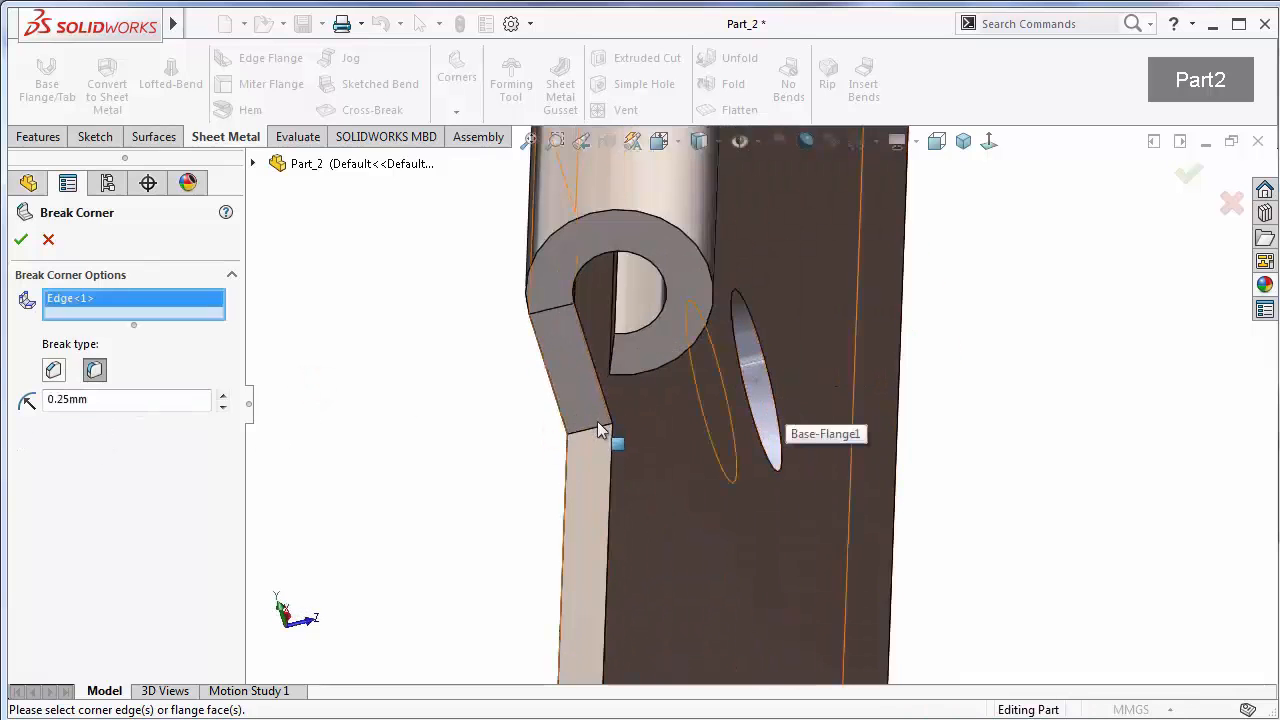
click(603, 432)
middle_drag(603, 432, 680, 514)
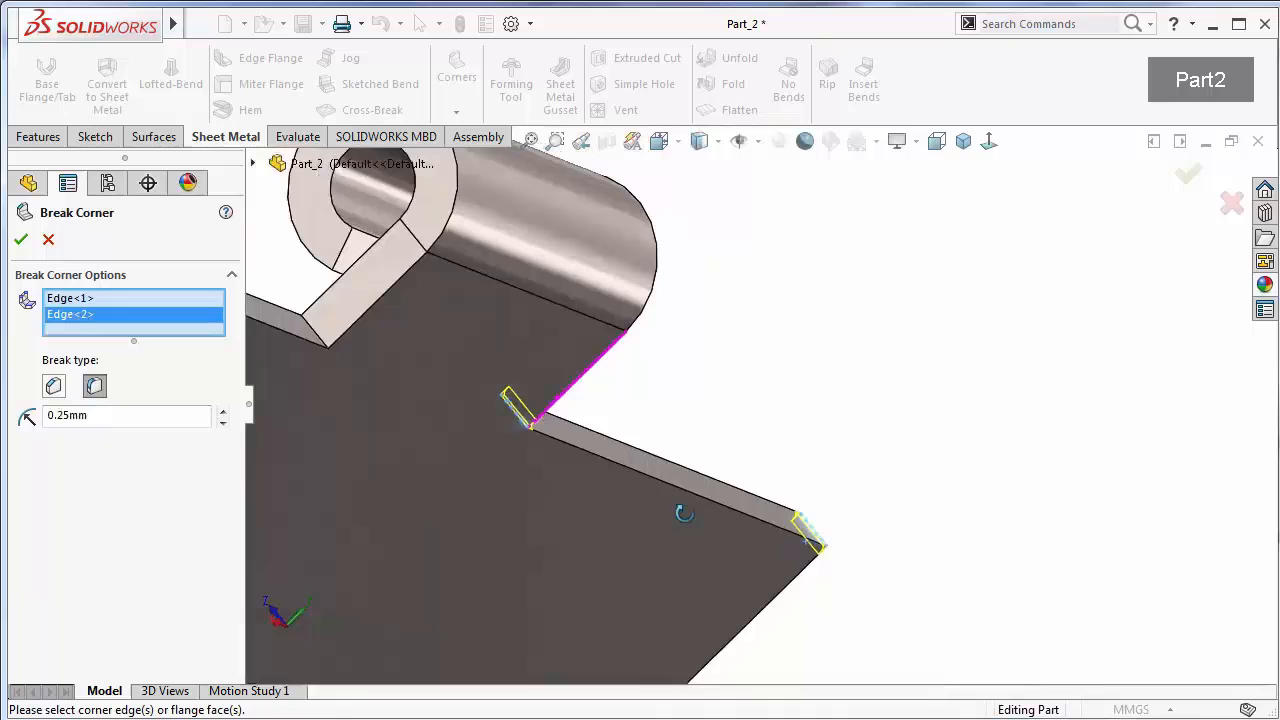
click(320, 343)
middle_drag(711, 371, 840, 606)
click(832, 590)
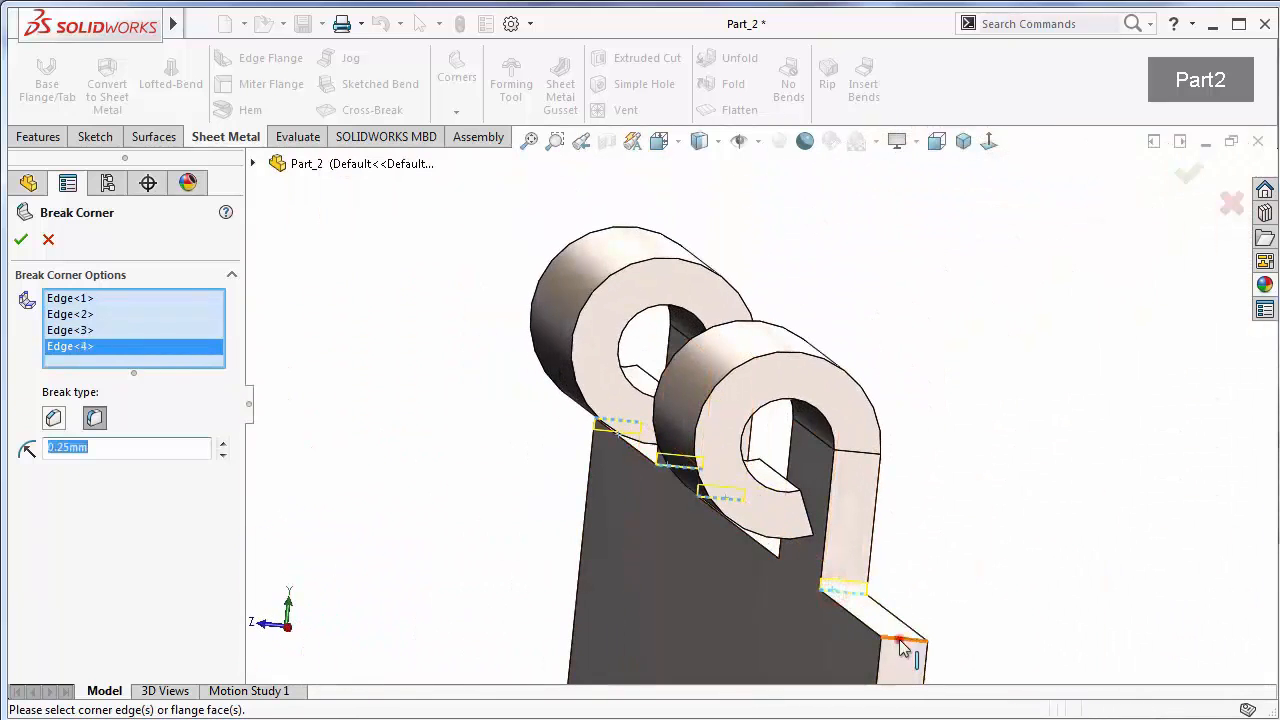
Add the opposite outer corner edge and the remaining tab-base corner edge, and apply the 0.25 mm Break Corner
click(903, 647)
middle_drag(903, 647, 706, 408)
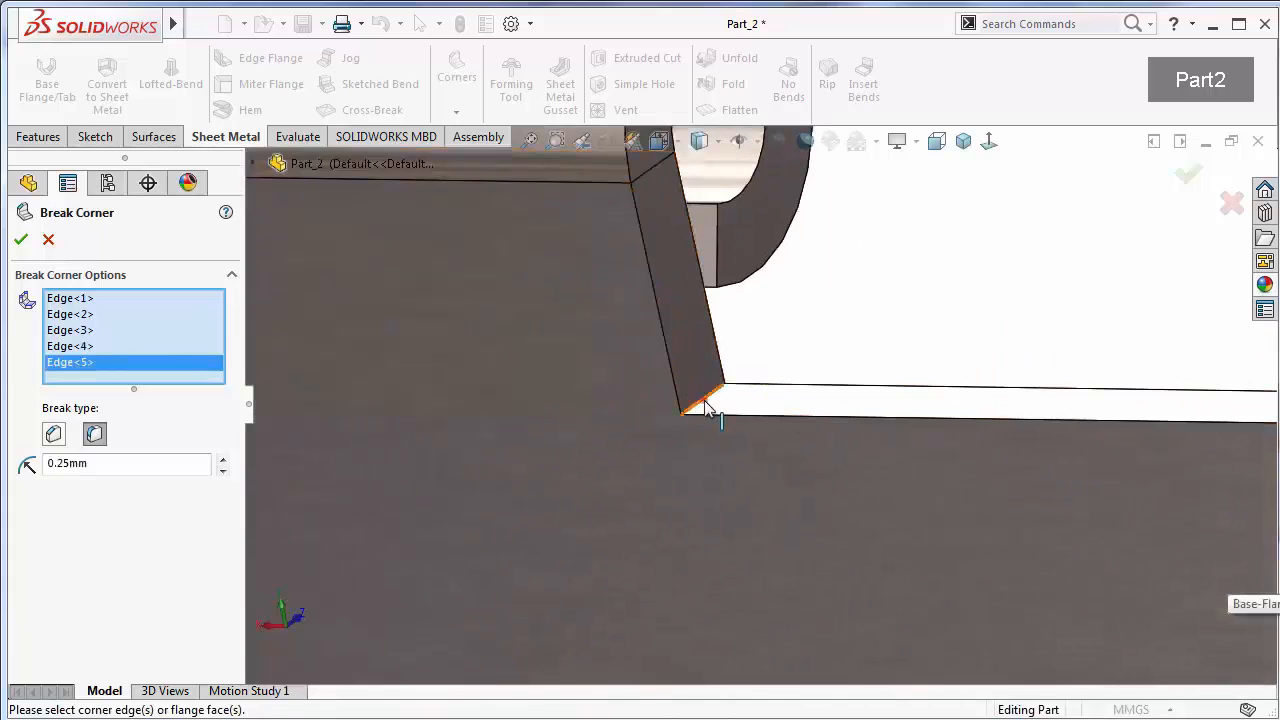
click(706, 408)
click(20, 241)
scroll(1102, 417, up, 9)
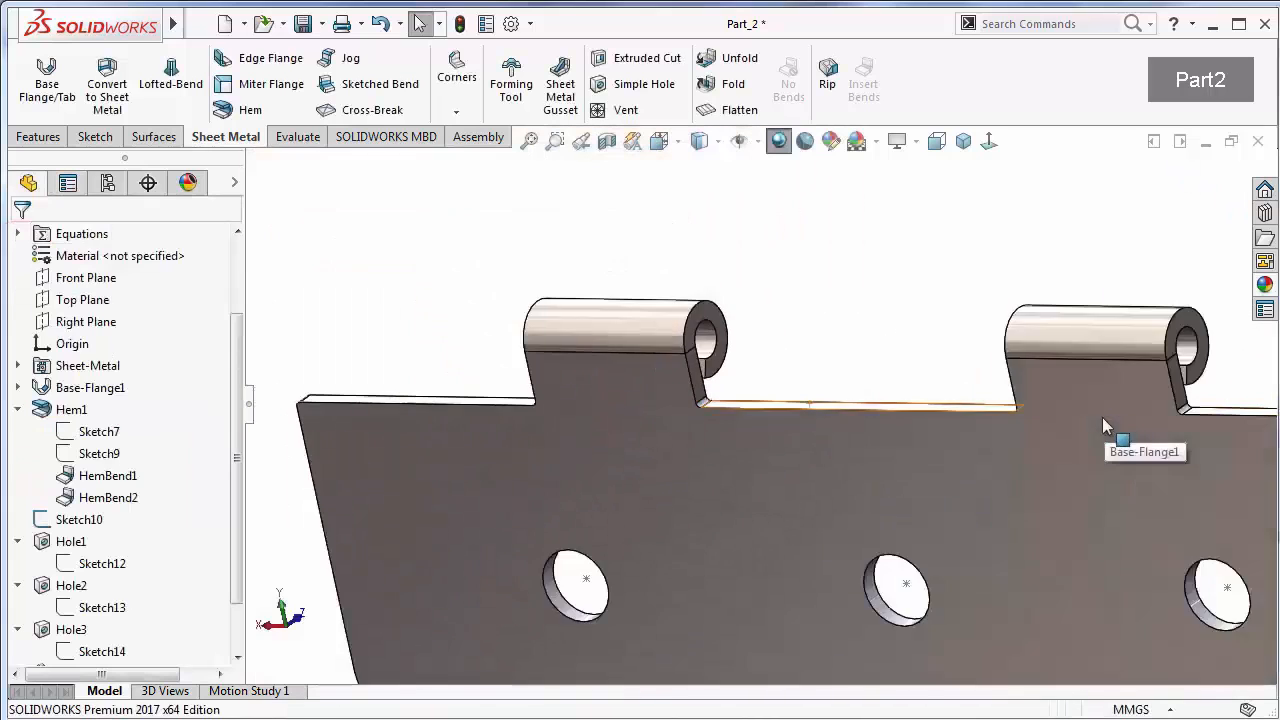
Flatten the leaf to examine its flat pattern, and return it to the folded state in isometric view
middle_drag(1098, 417, 748, 400)
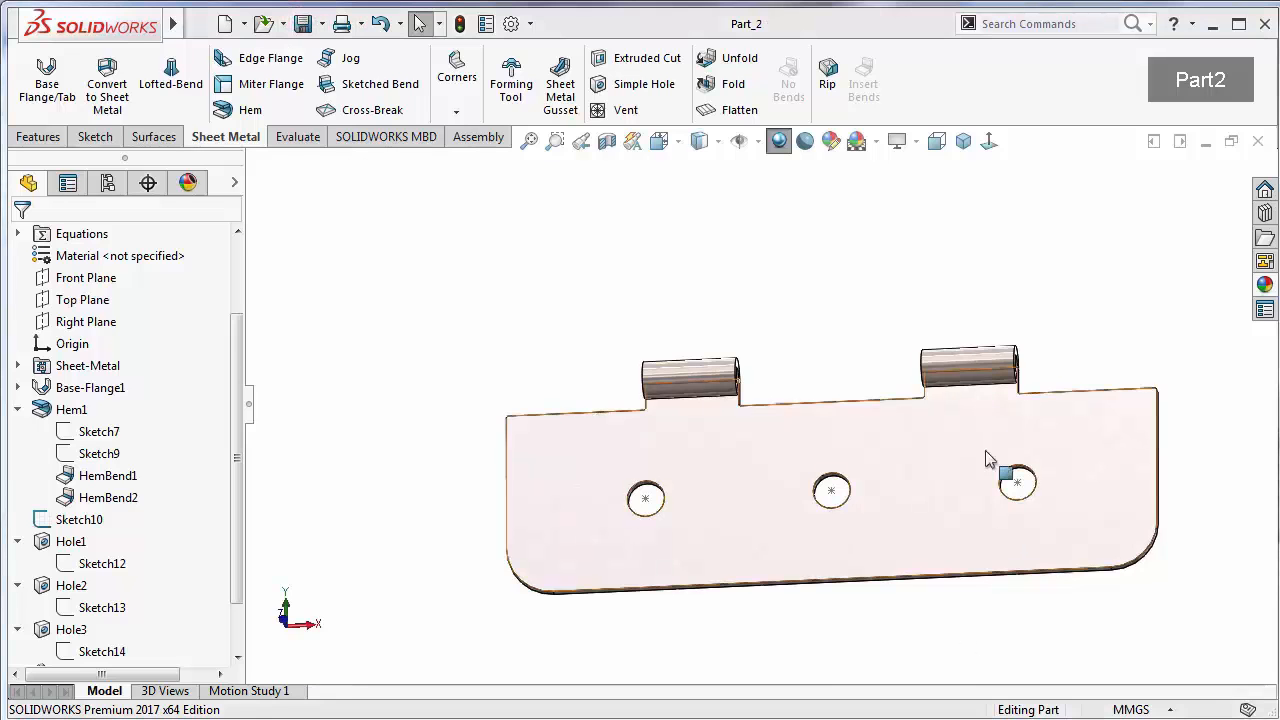
mouse_move(900, 484)
middle_down()
mouse_move(877, 485)
mouse_move(877, 473)
middle_up()
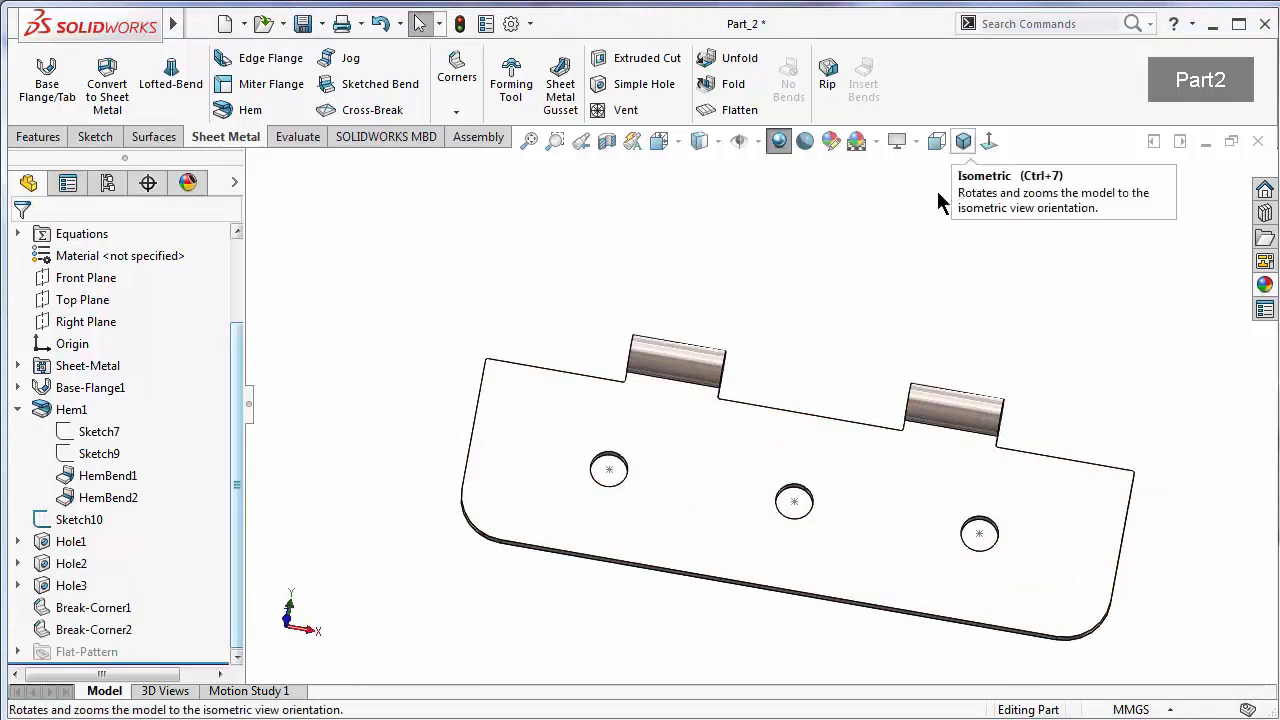
click(962, 142)
click(738, 112)
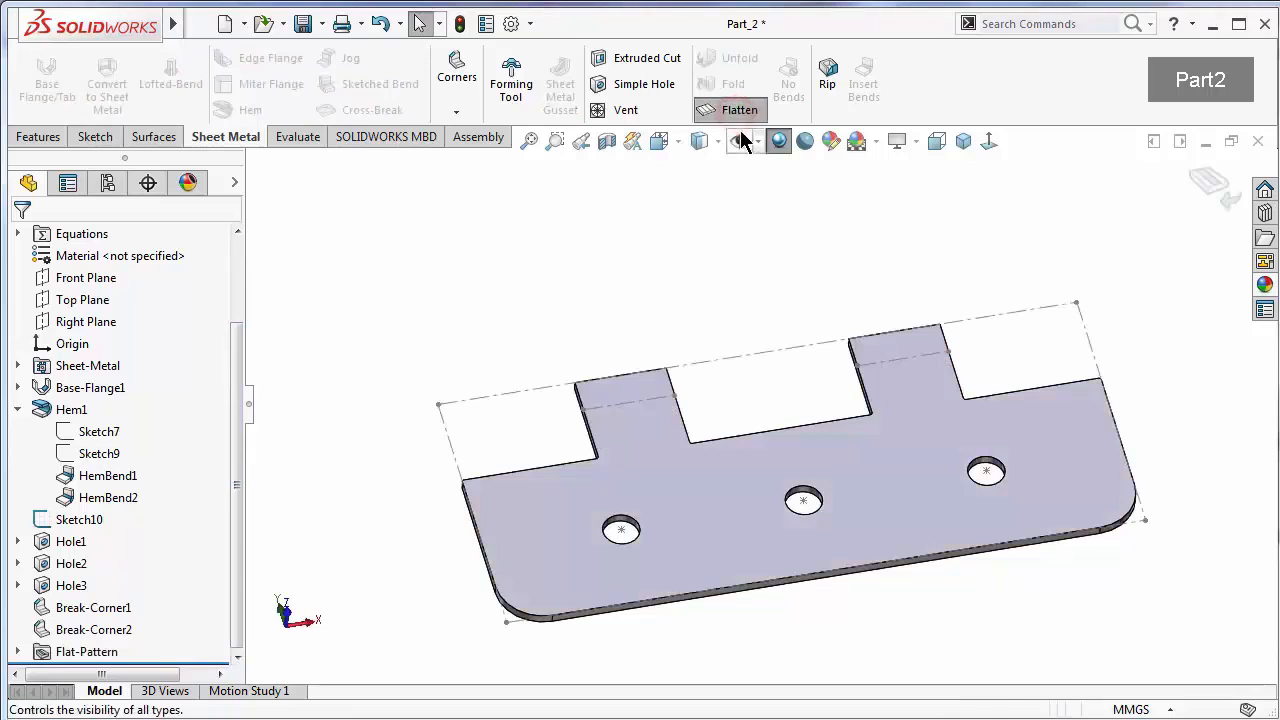
middle_drag(1066, 250, 1060, 275)
scroll(1085, 252, down, 1)
click(1208, 176)
click(962, 142)
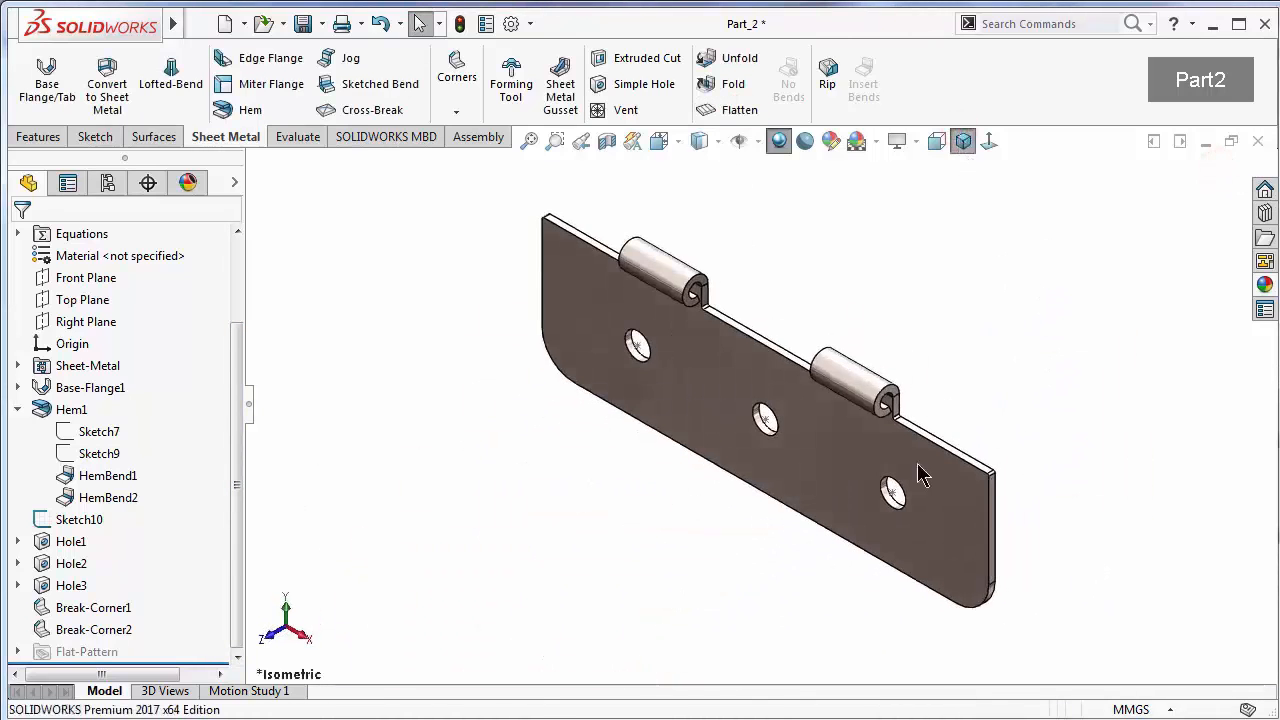
click(945, 441)
click(983, 436)
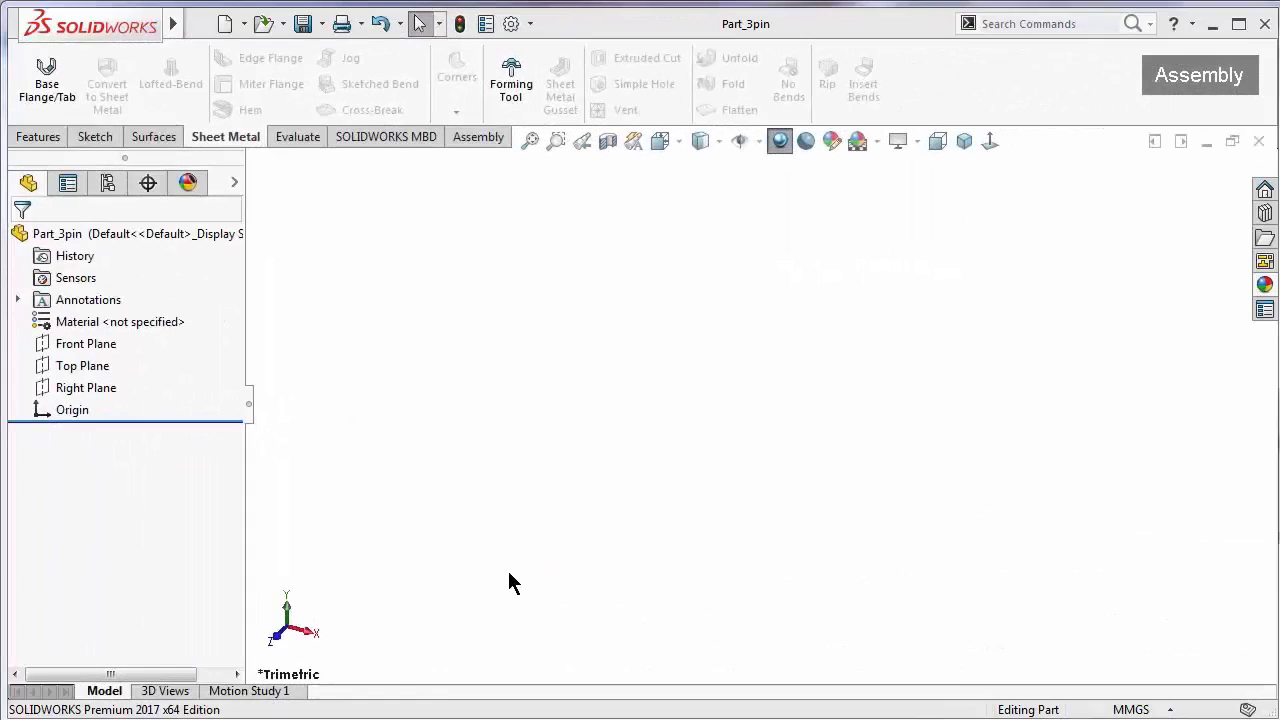
Sketch a circle about 19.5 mm in diameter centred on the origin on the Front Plane of Part_3pin
click(88, 343)
click(117, 318)
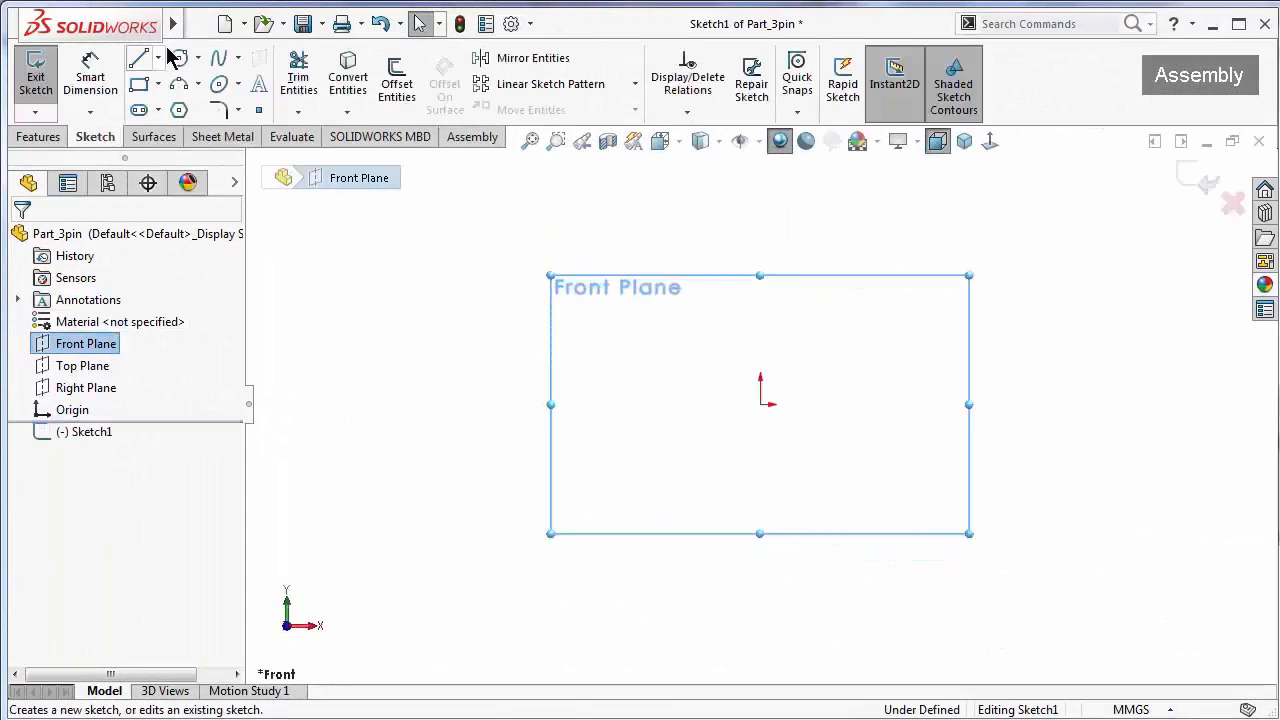
click(179, 57)
click(761, 404)
click(748, 384)
Dimension the circle's diameter to 1.85 mm
right_drag(672, 391, 669, 318)
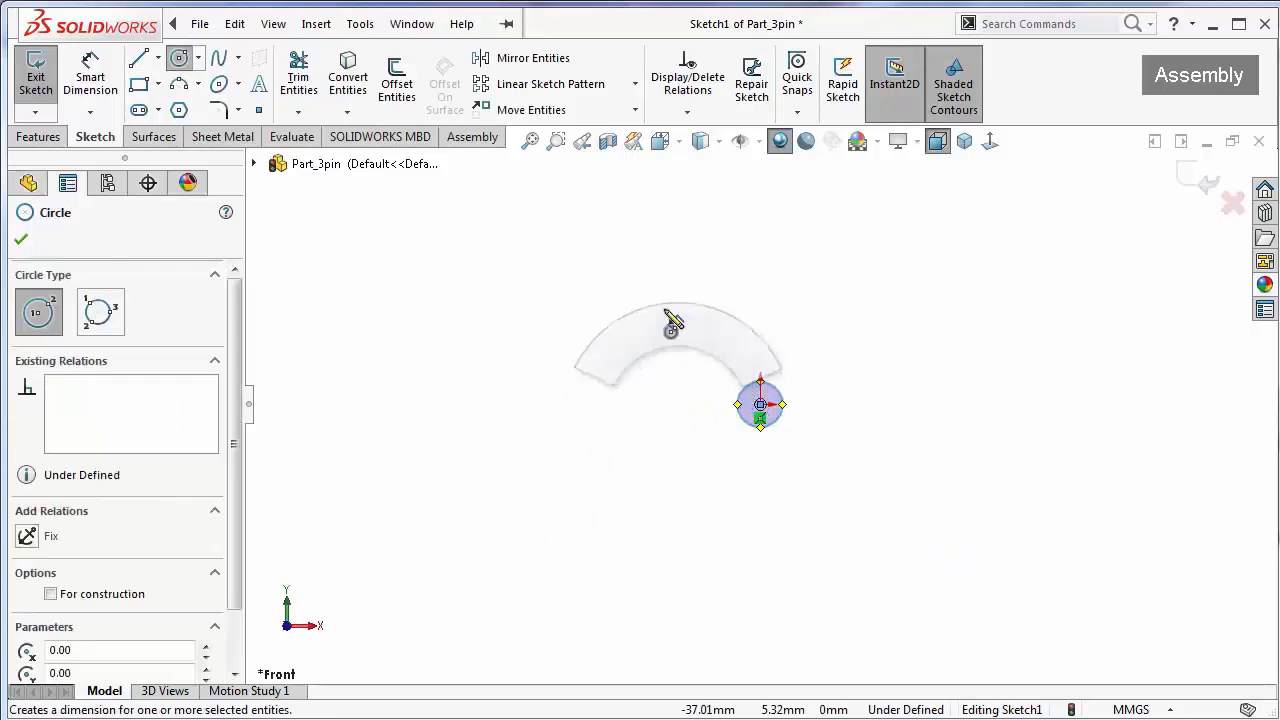
click(745, 387)
click(862, 375)
text(1,85)
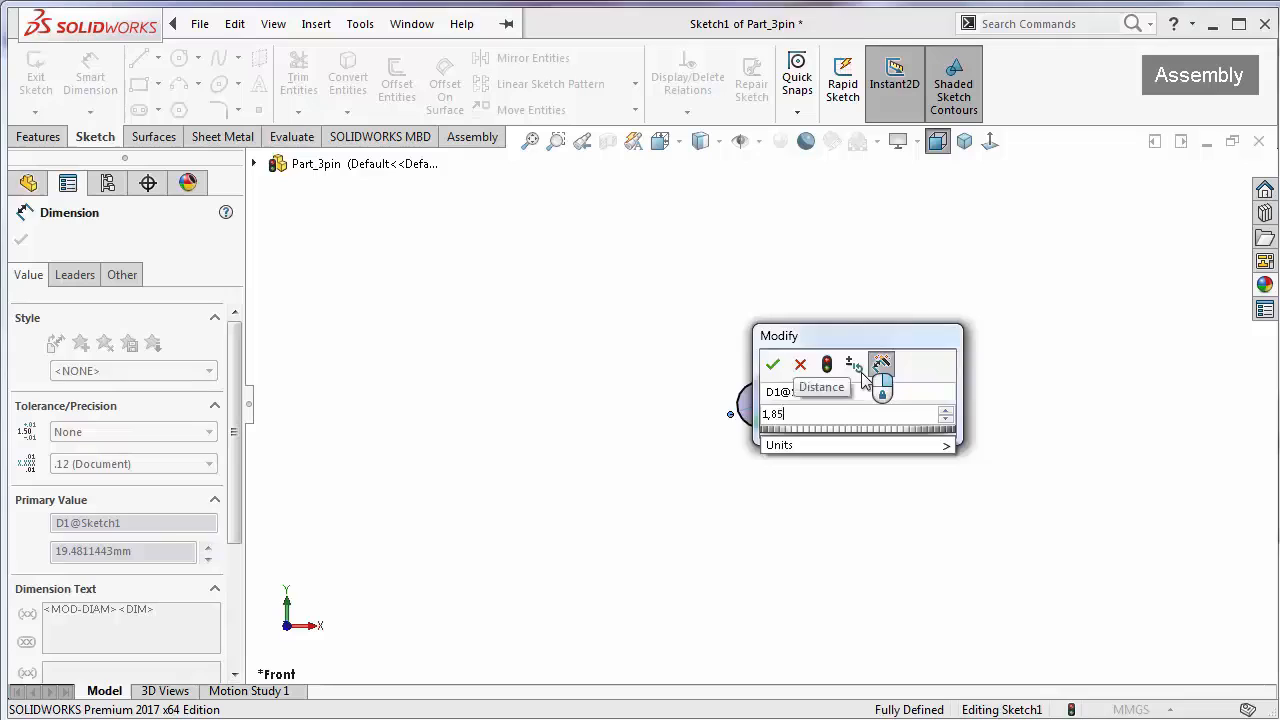
key(Return)
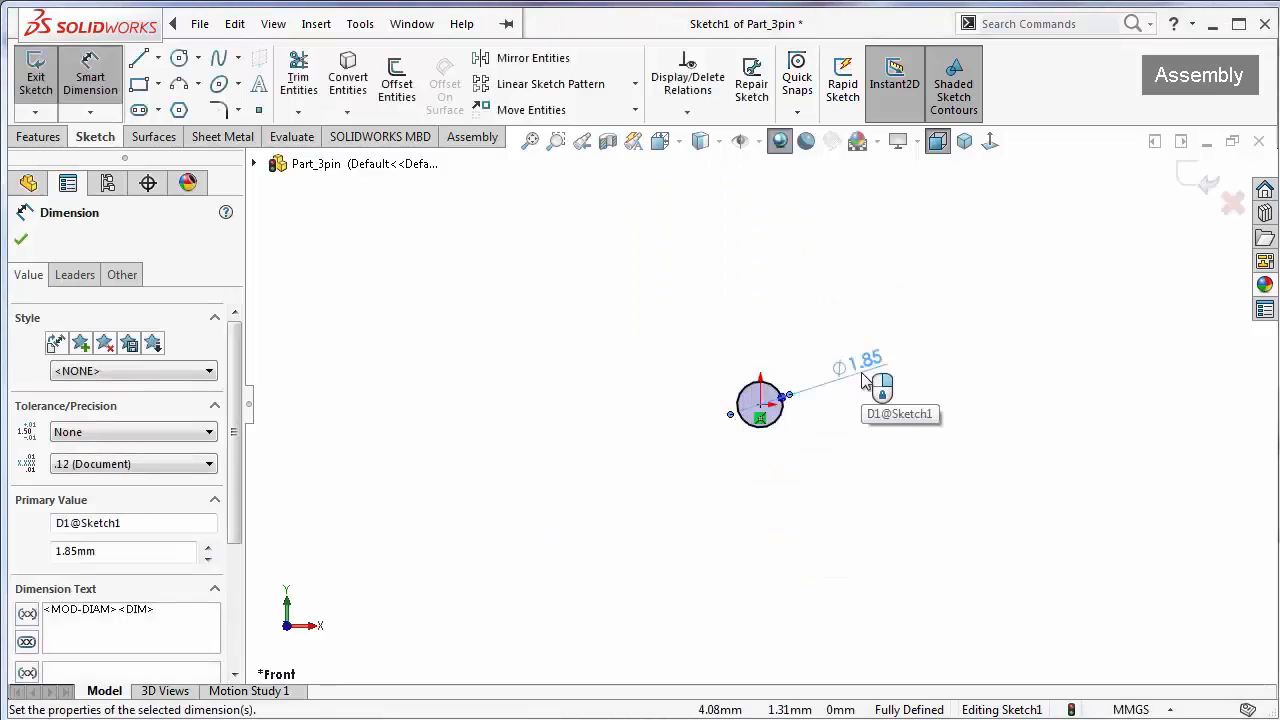
Extrude the circle as a boss with a blind depth of 35.25 mm to form the pin's shaft
middle_drag(753, 342, 740, 390)
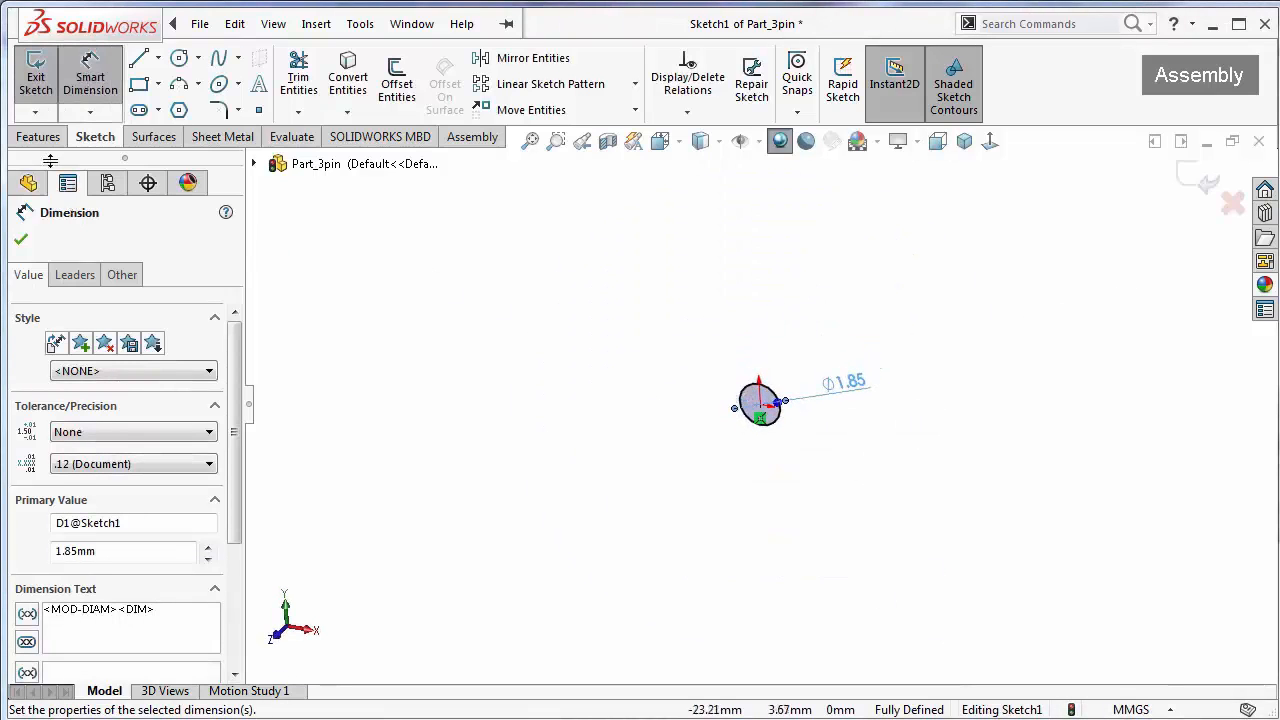
click(25, 137)
click(46, 90)
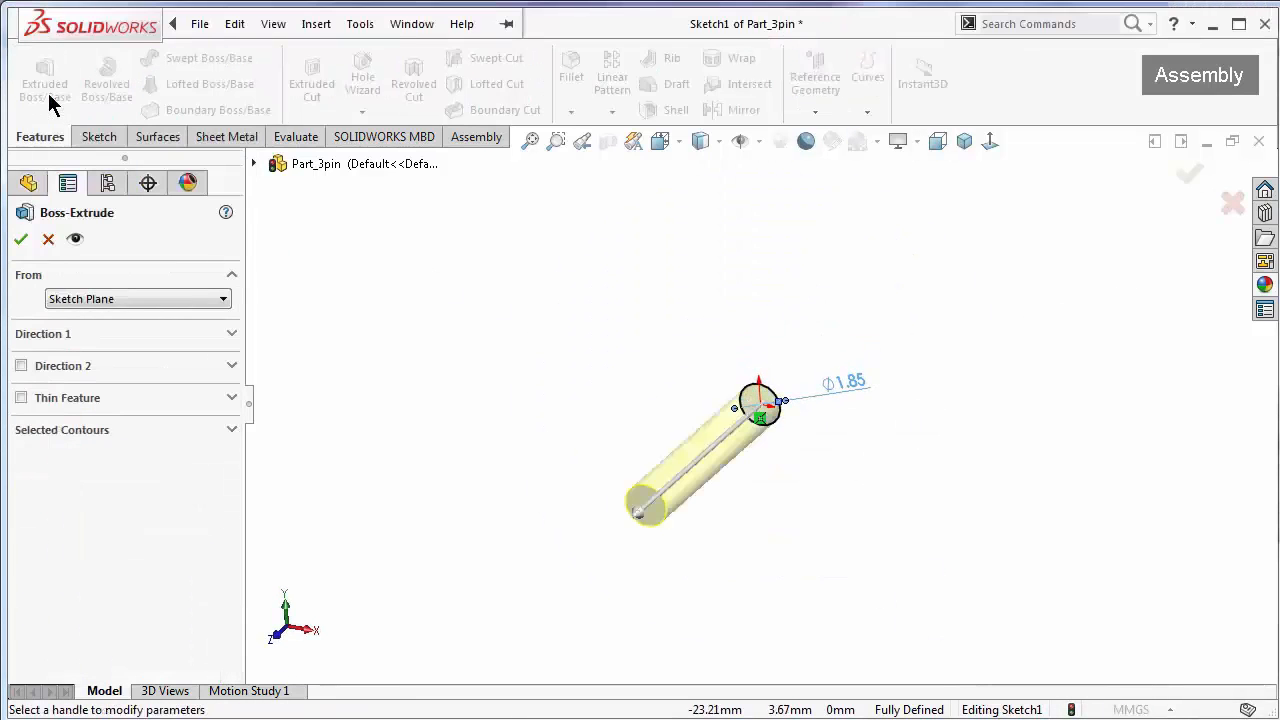
click(231, 334)
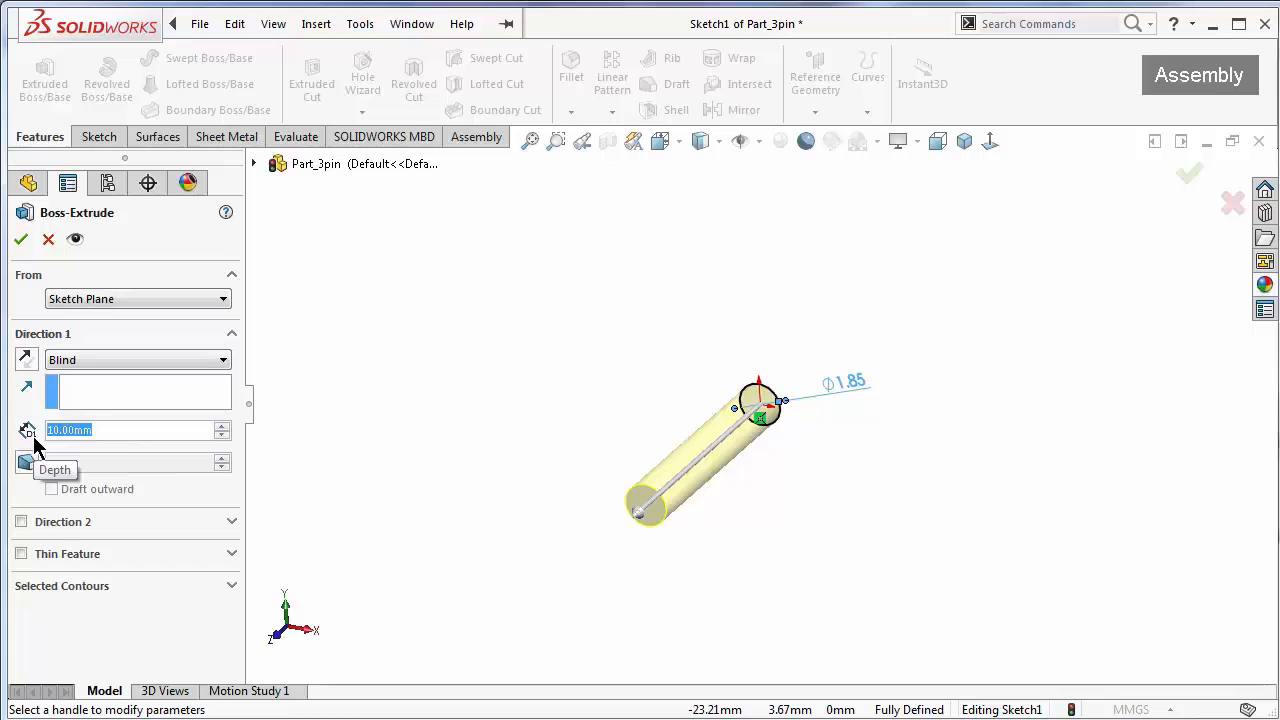
text(,)
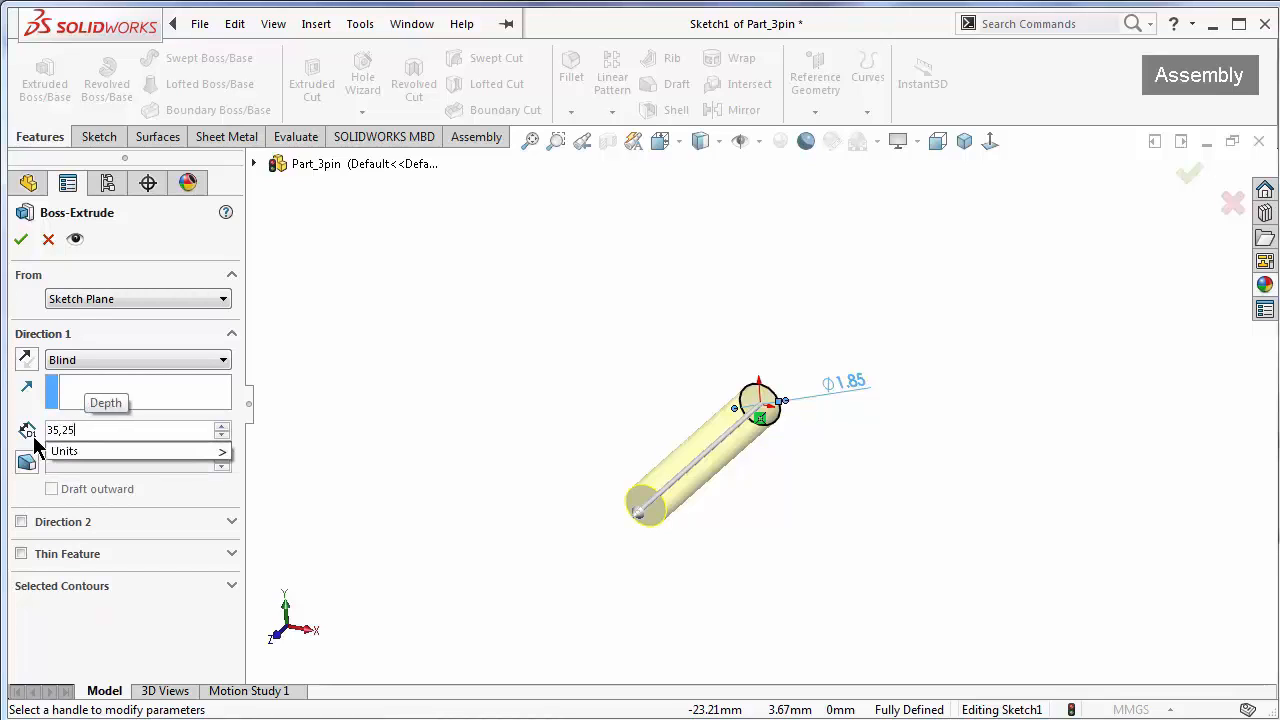
text(25)
key(Return)
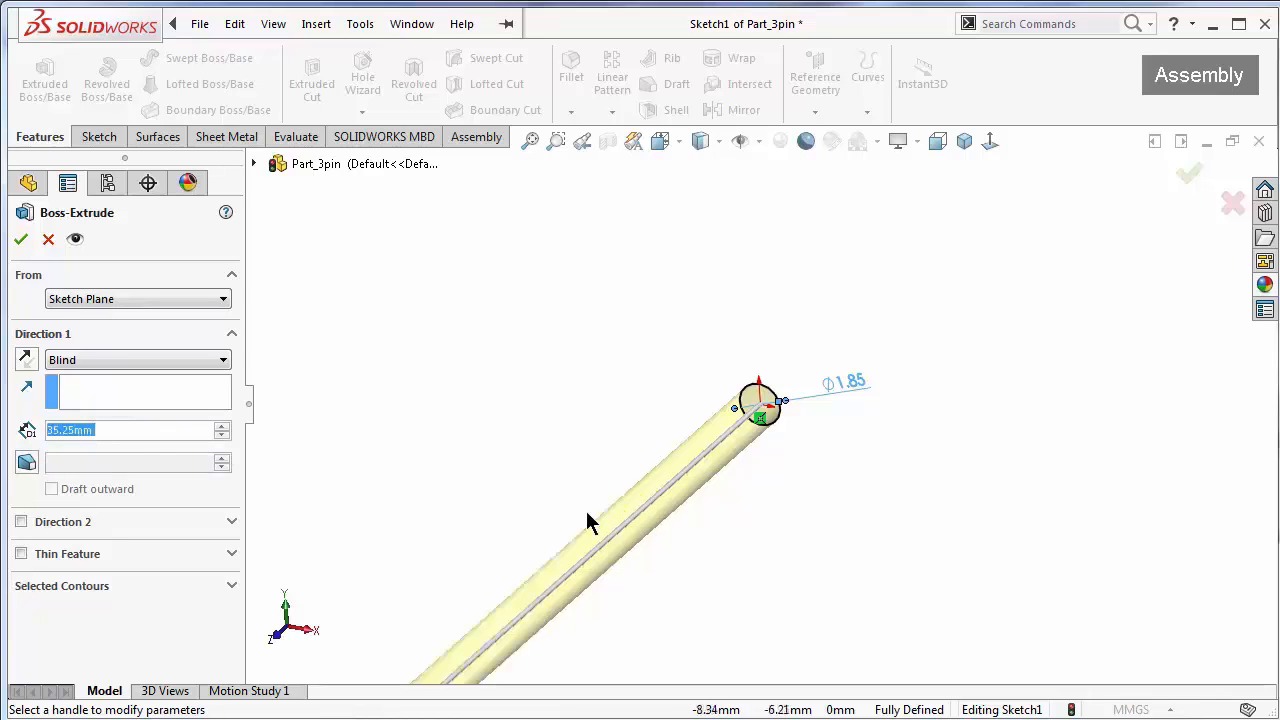
key(z)
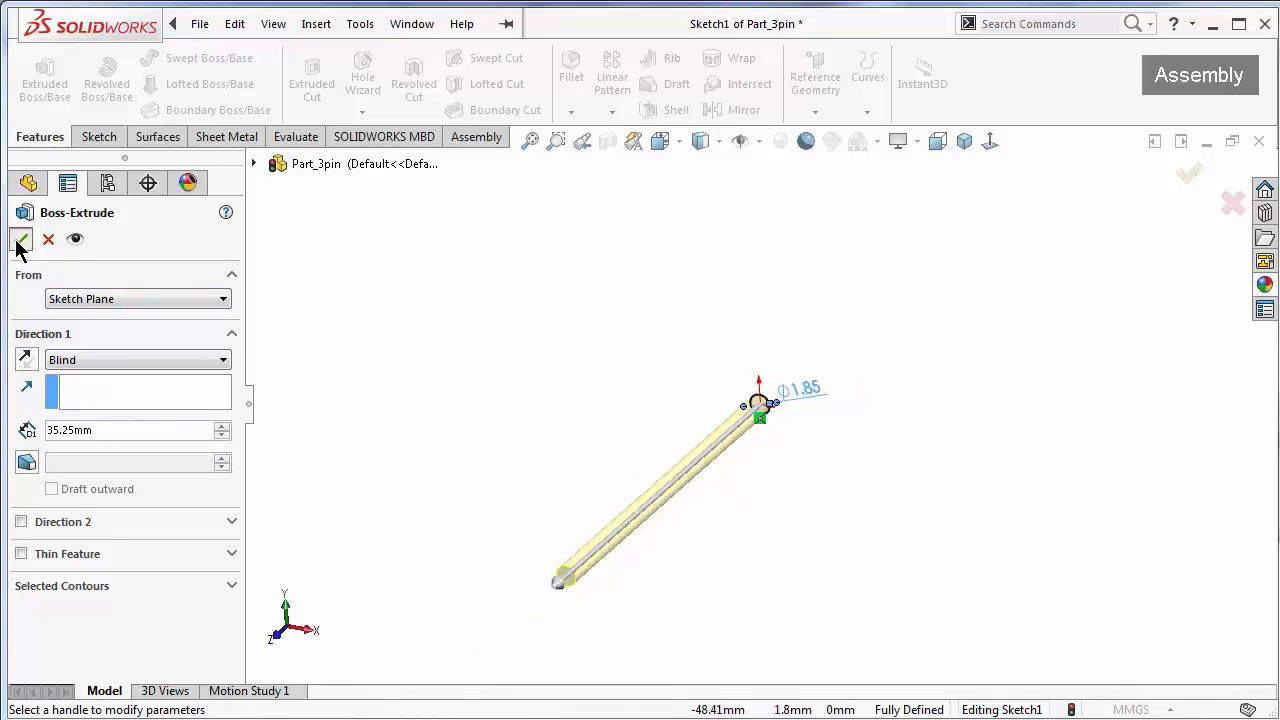
click(21, 240)
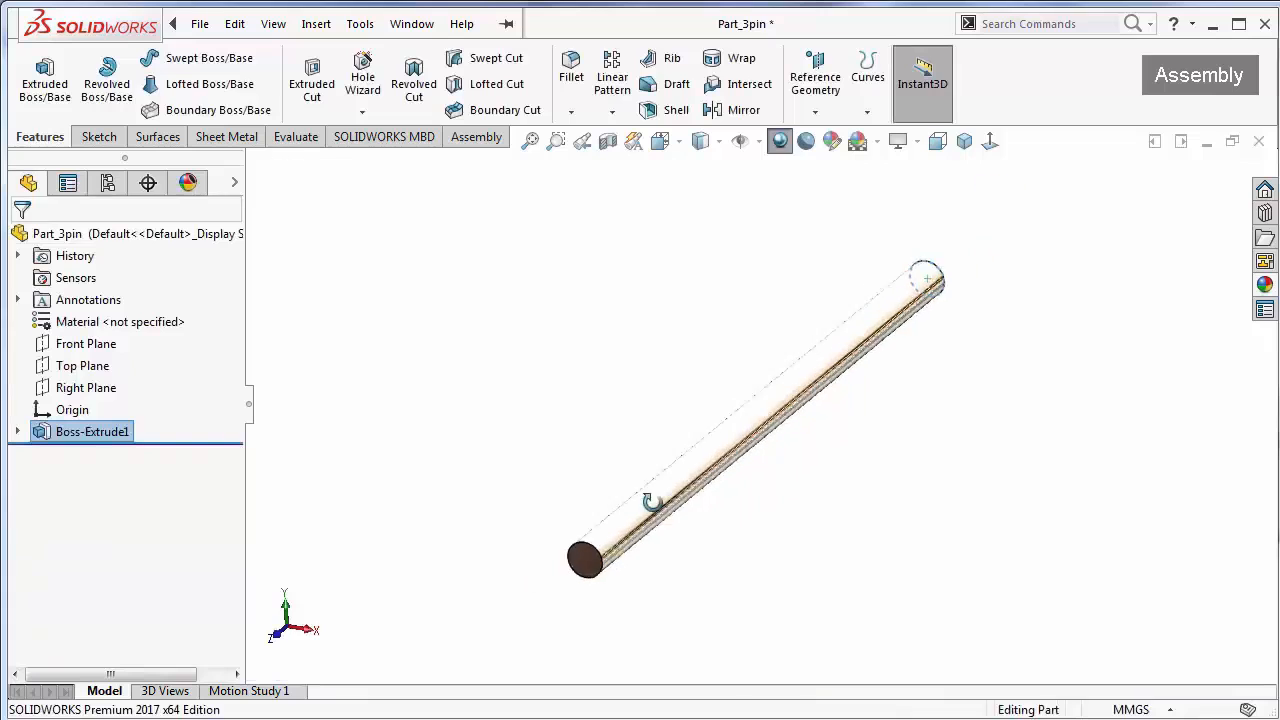
Sketch a circle larger than the shaft on the pin's near end face, centred on the origin
click(628, 474)
click(716, 405)
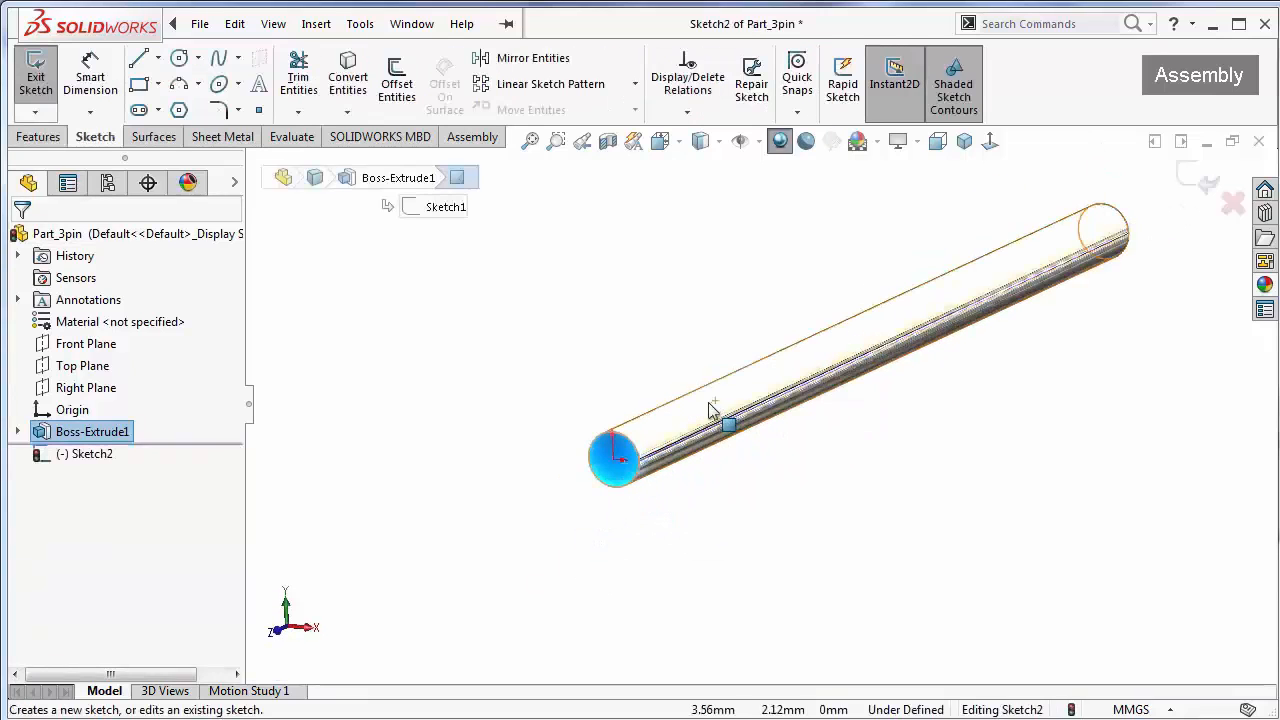
click(179, 57)
click(614, 459)
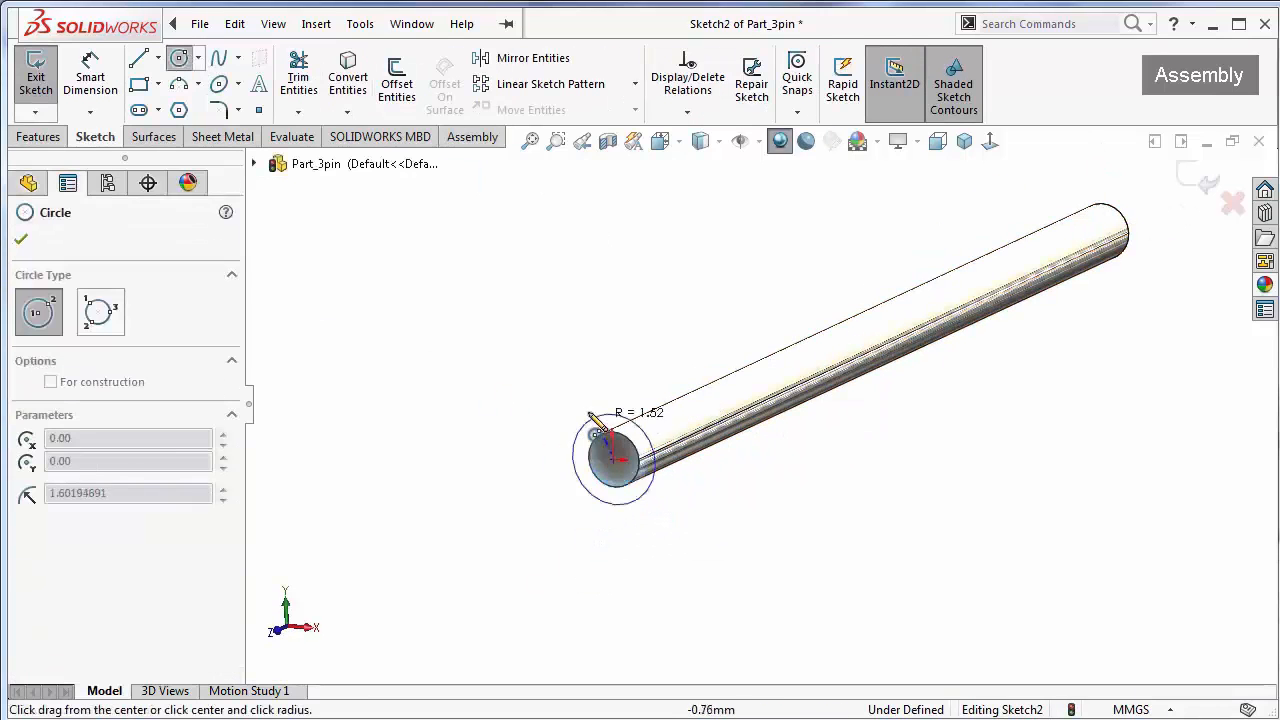
click(597, 427)
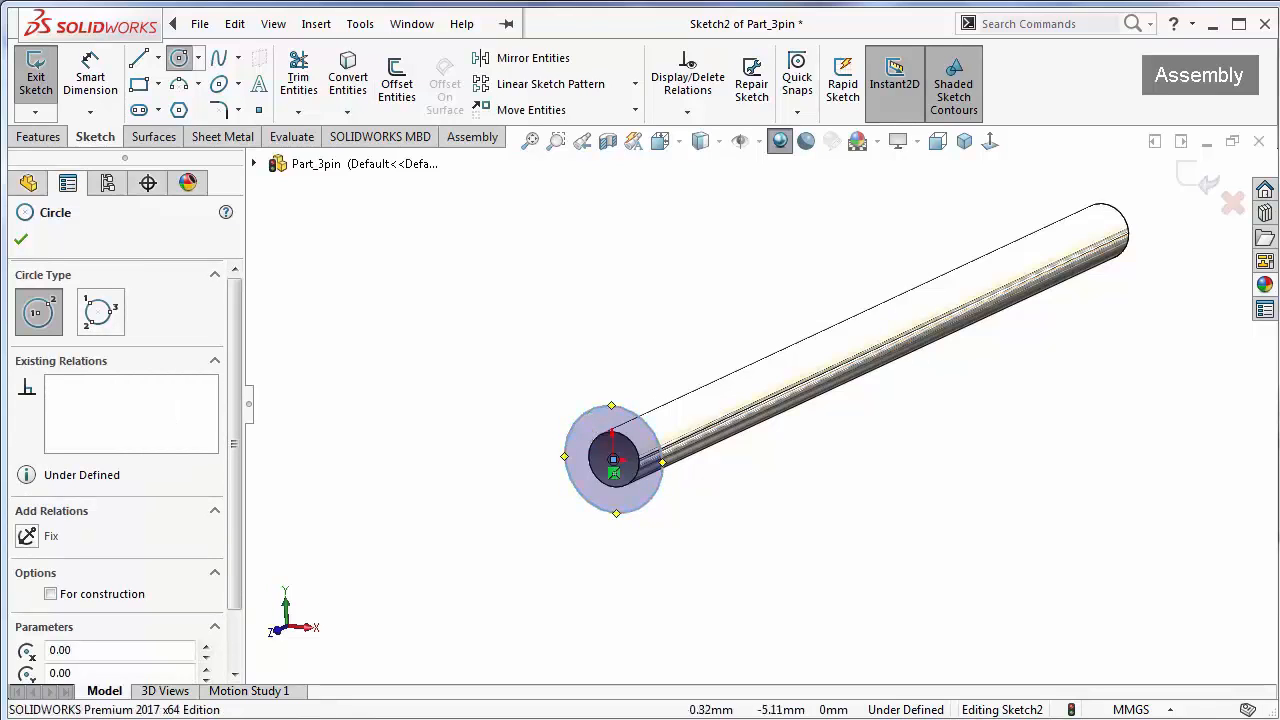
Dimension the diameter of the circle on the pin's end face to 4 mm
click(90, 90)
click(600, 425)
click(537, 410)
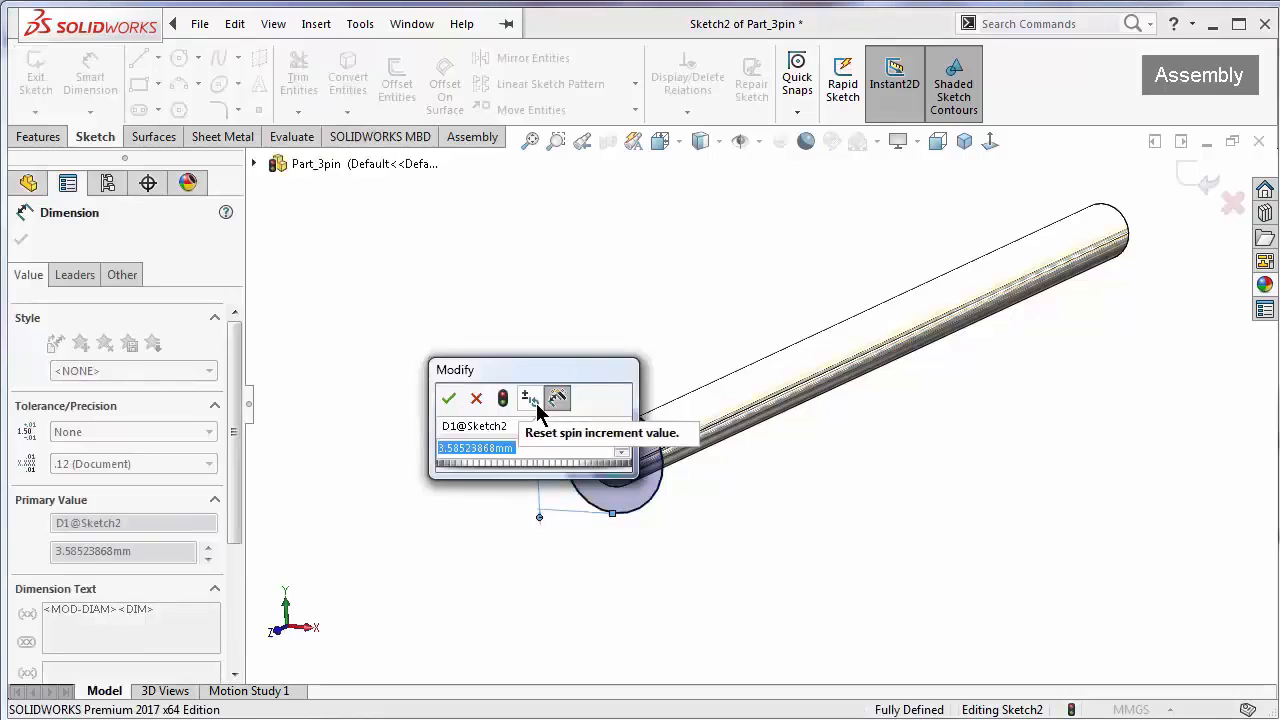
text(4)
key(Return)
Extrude the 4 mm circle as a merged boss with a blind depth of 1 mm to form the pin's head
mouse_move(549, 414)
middle_down()
mouse_move(714, 414)
mouse_move(634, 422)
mouse_move(414, 329)
middle_up()
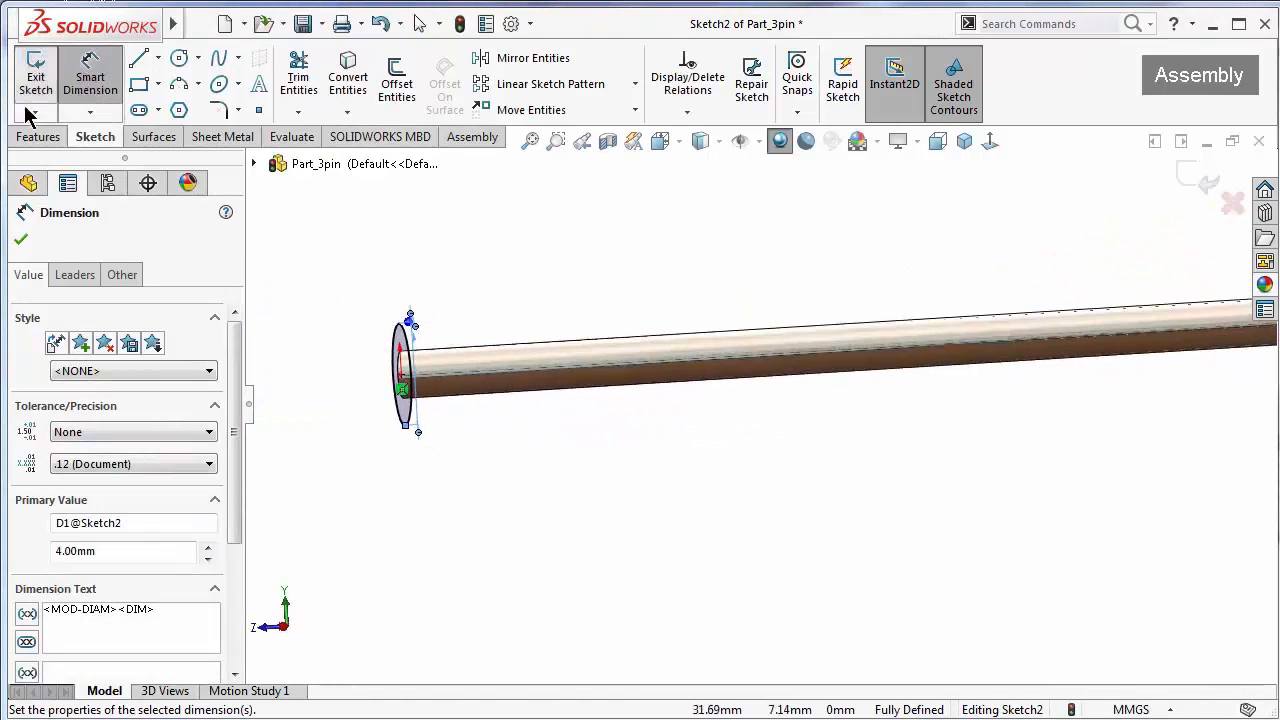
click(37, 136)
click(55, 103)
click(110, 430)
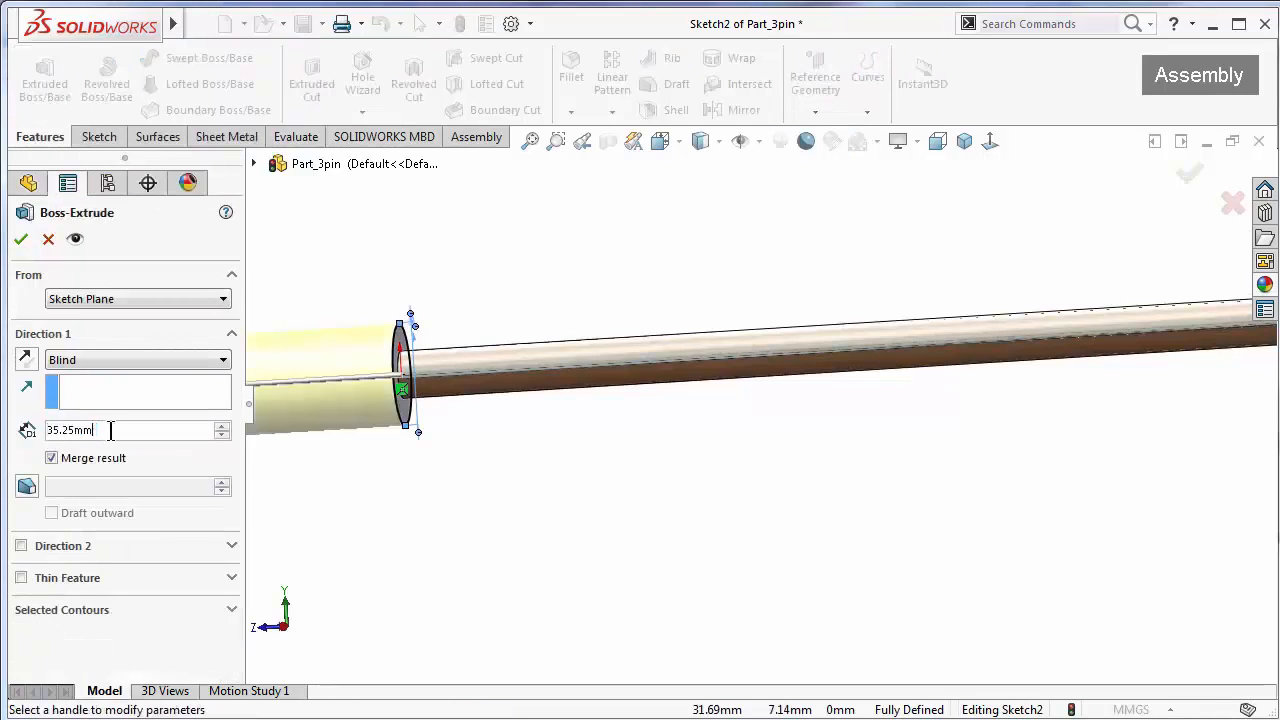
text(1.00mm)
click(20, 240)
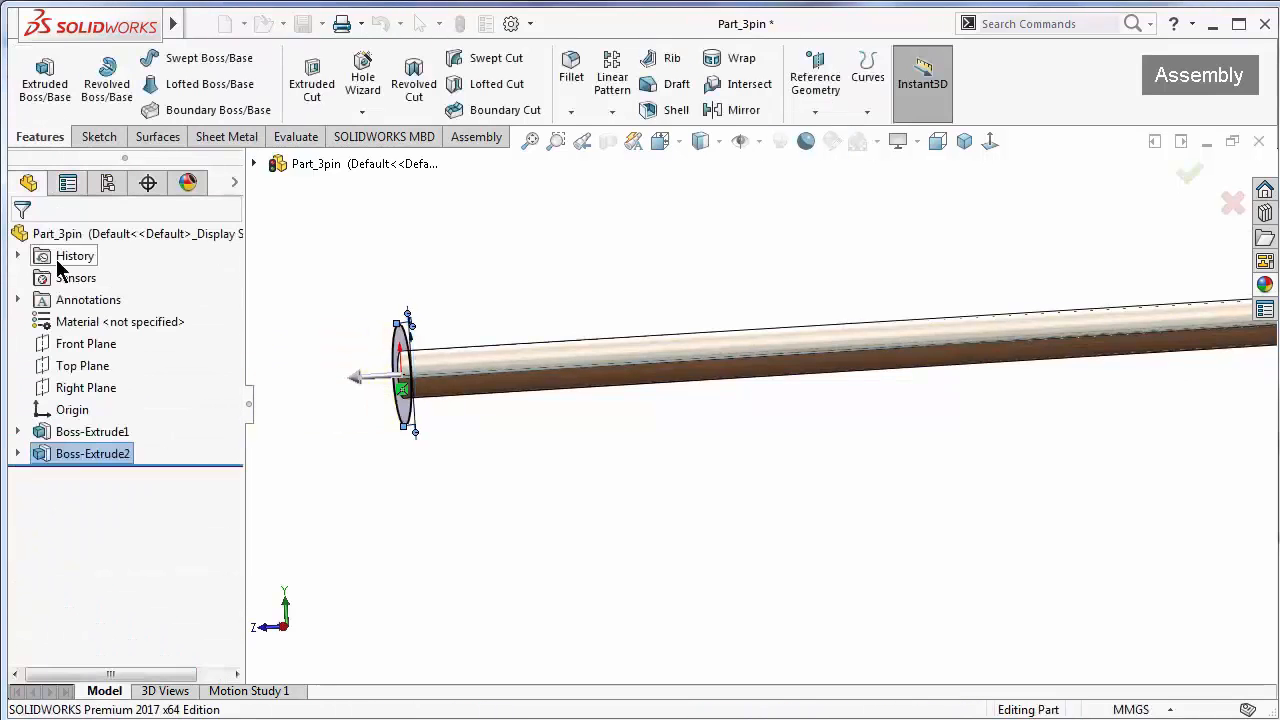
Chamfer the outer edge of the pin's head with a distance of 0.5 mm at 45 degrees
middle_drag(465, 315, 533, 360)
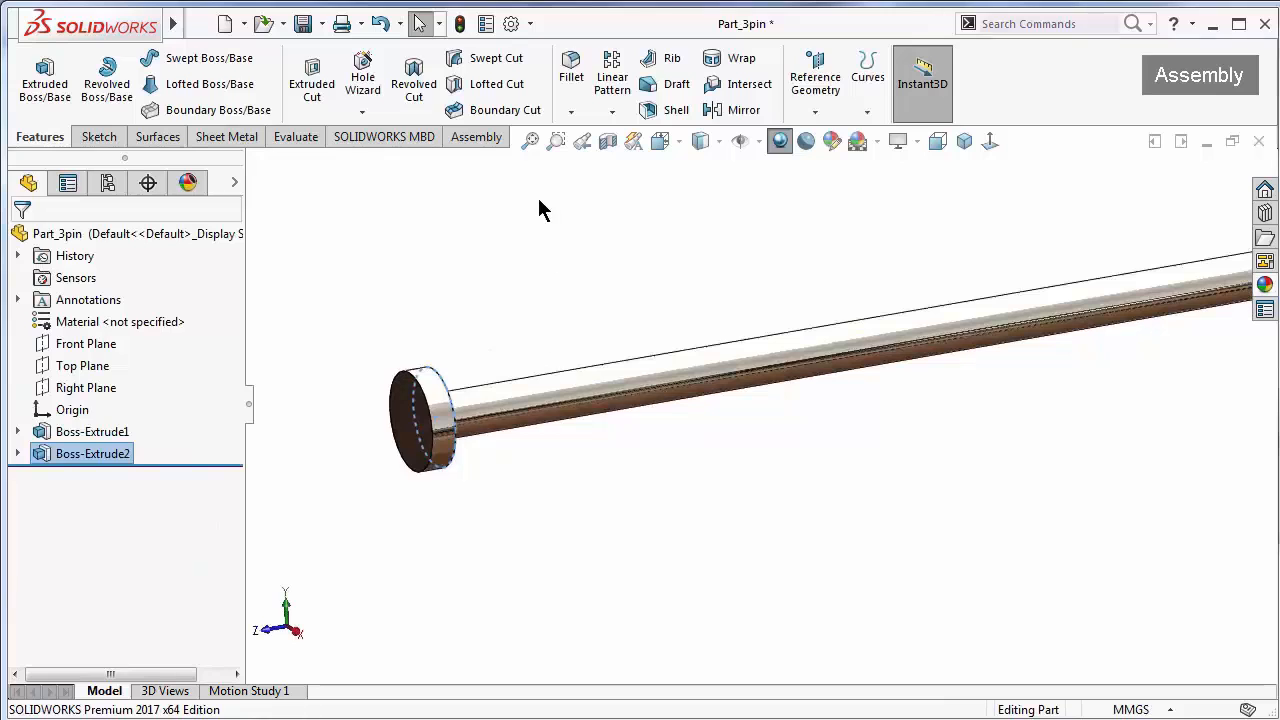
click(571, 111)
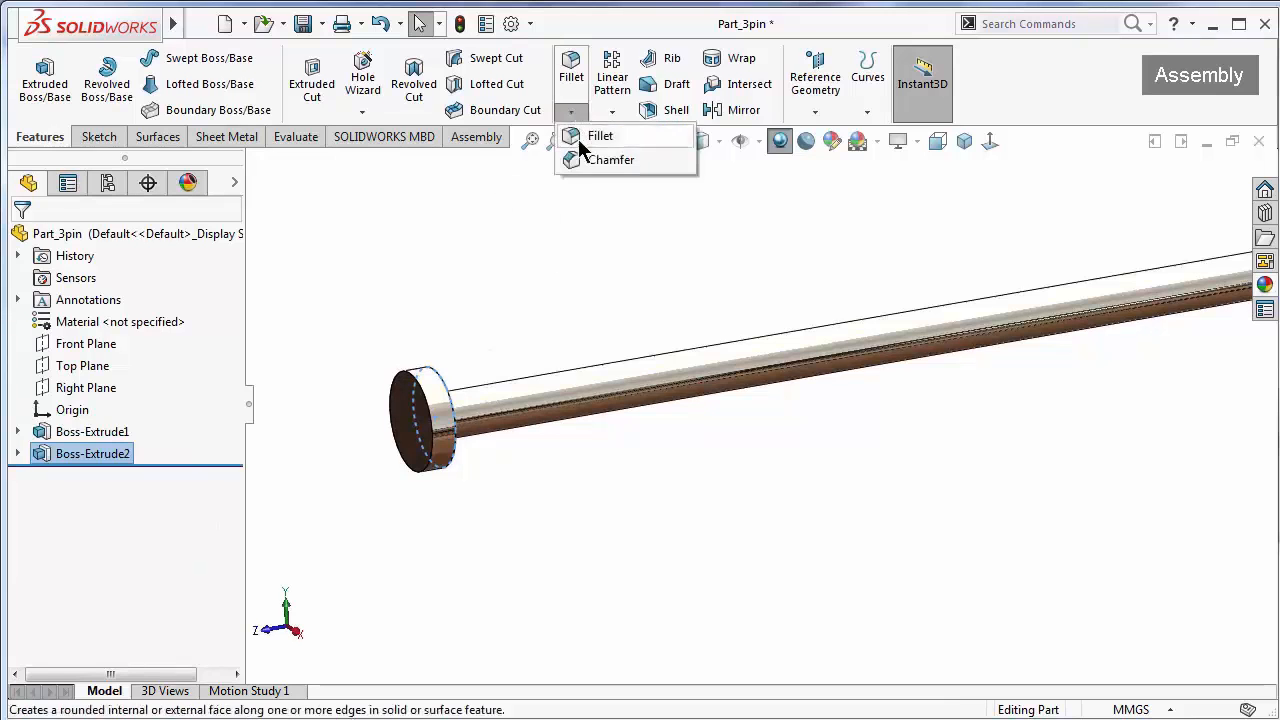
click(588, 157)
click(143, 643)
text(0.25mm)
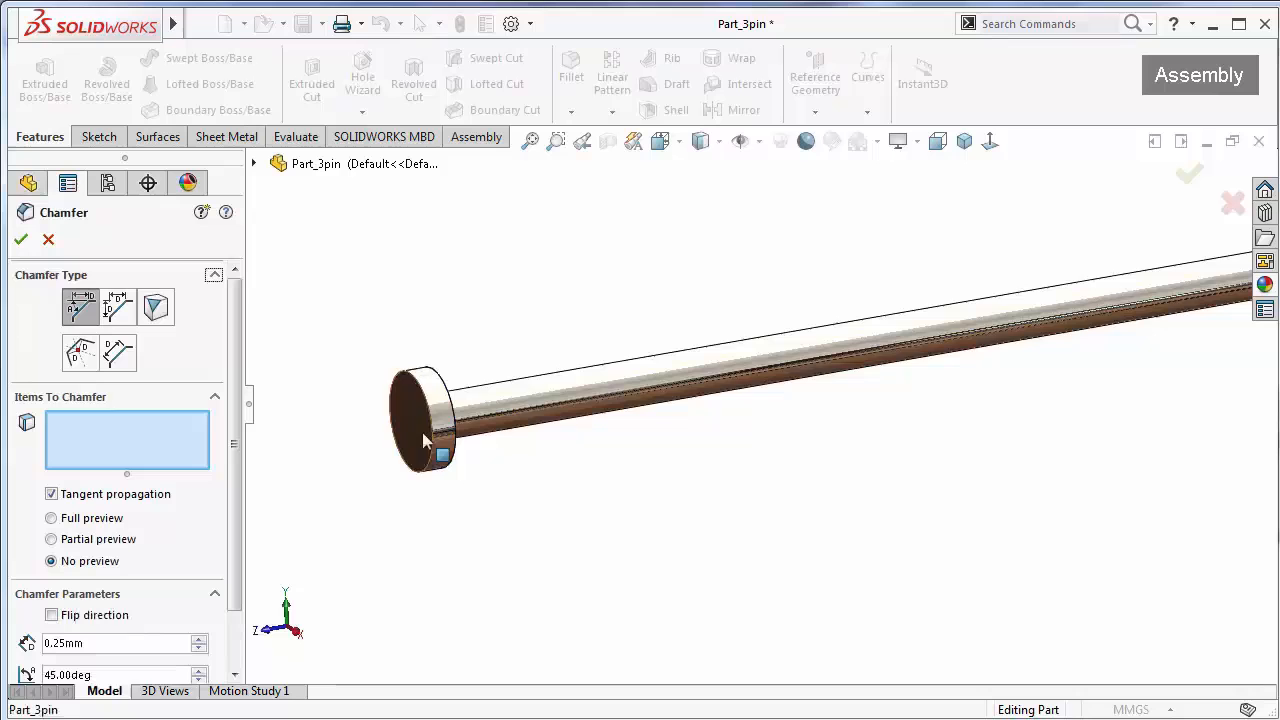
click(423, 434)
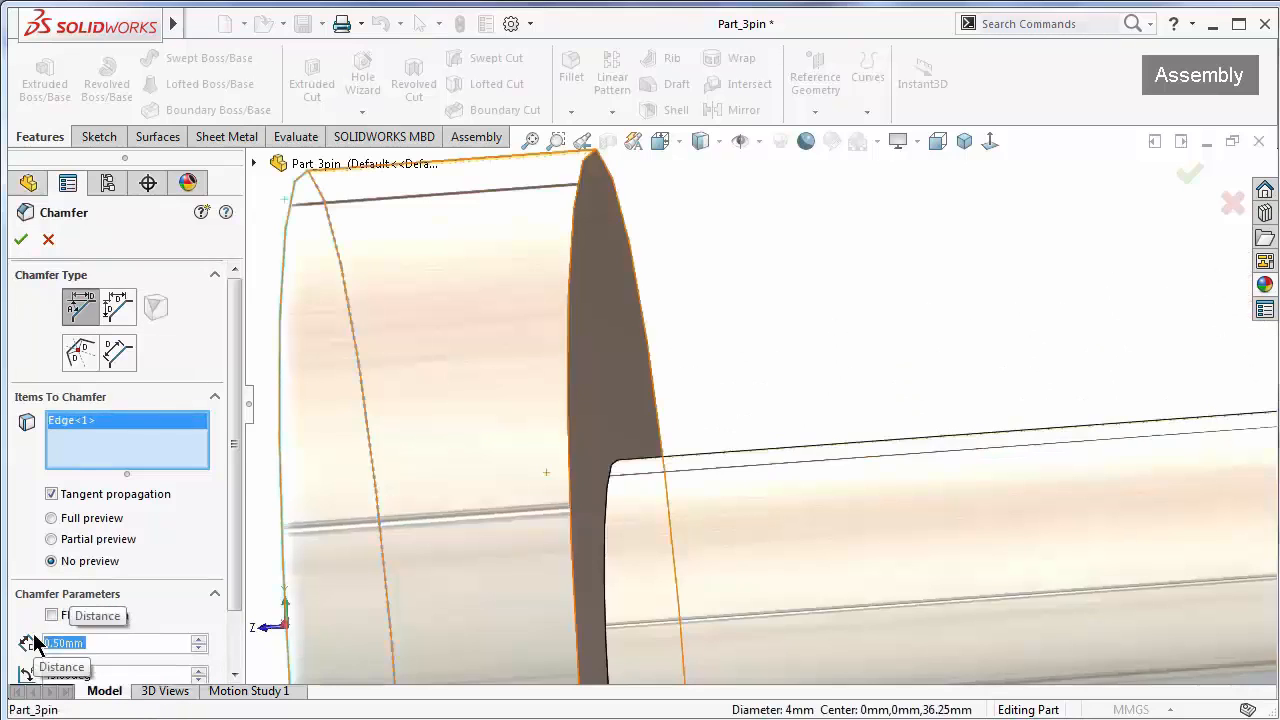
click(22, 241)
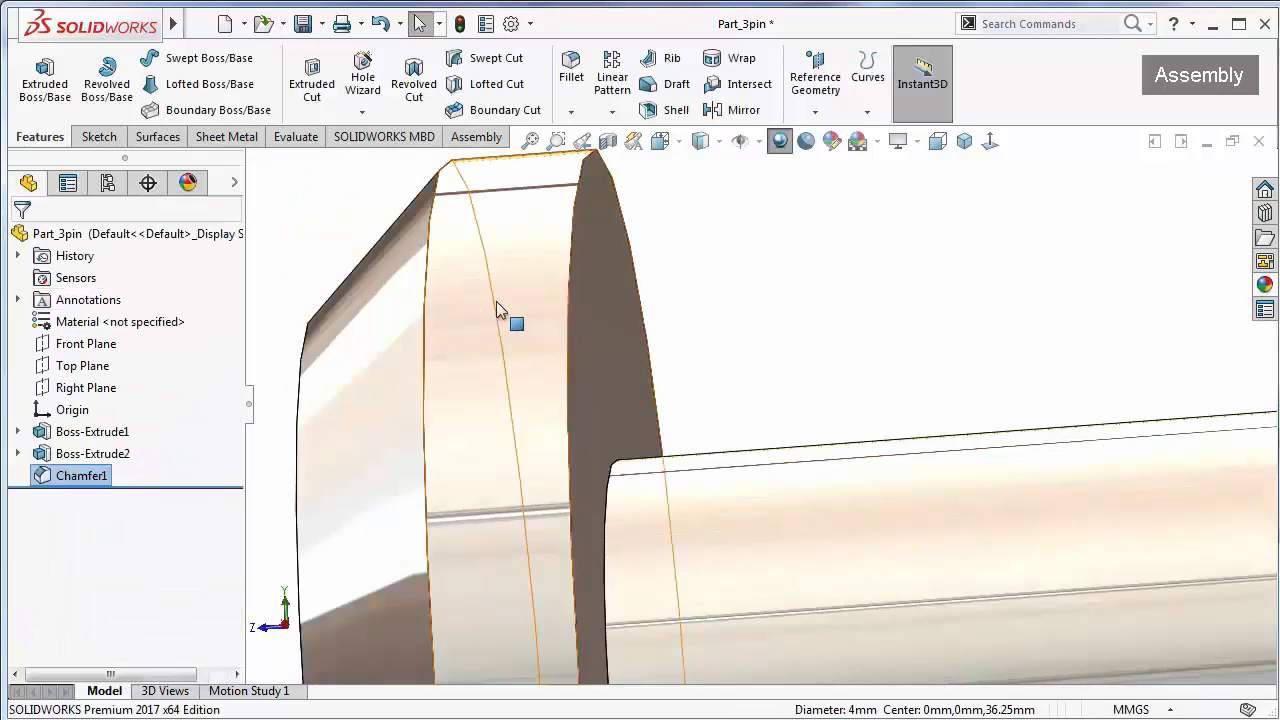
Mirror the whole pin body about the shaft's headless end face, with solids merged
middle_drag(577, 306, 640, 300)
scroll(640, 300, up, 12)
middle_drag(960, 430, 1086, 520)
scroll(1095, 500, up, 1)
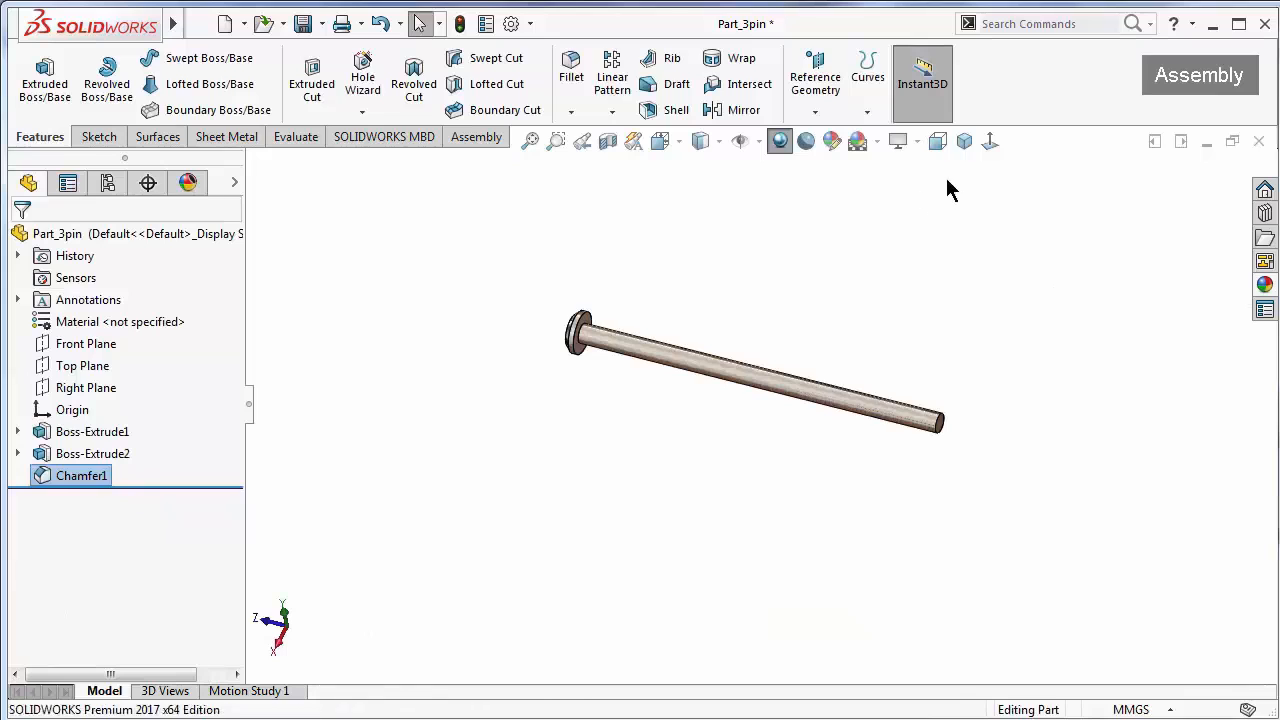
click(613, 112)
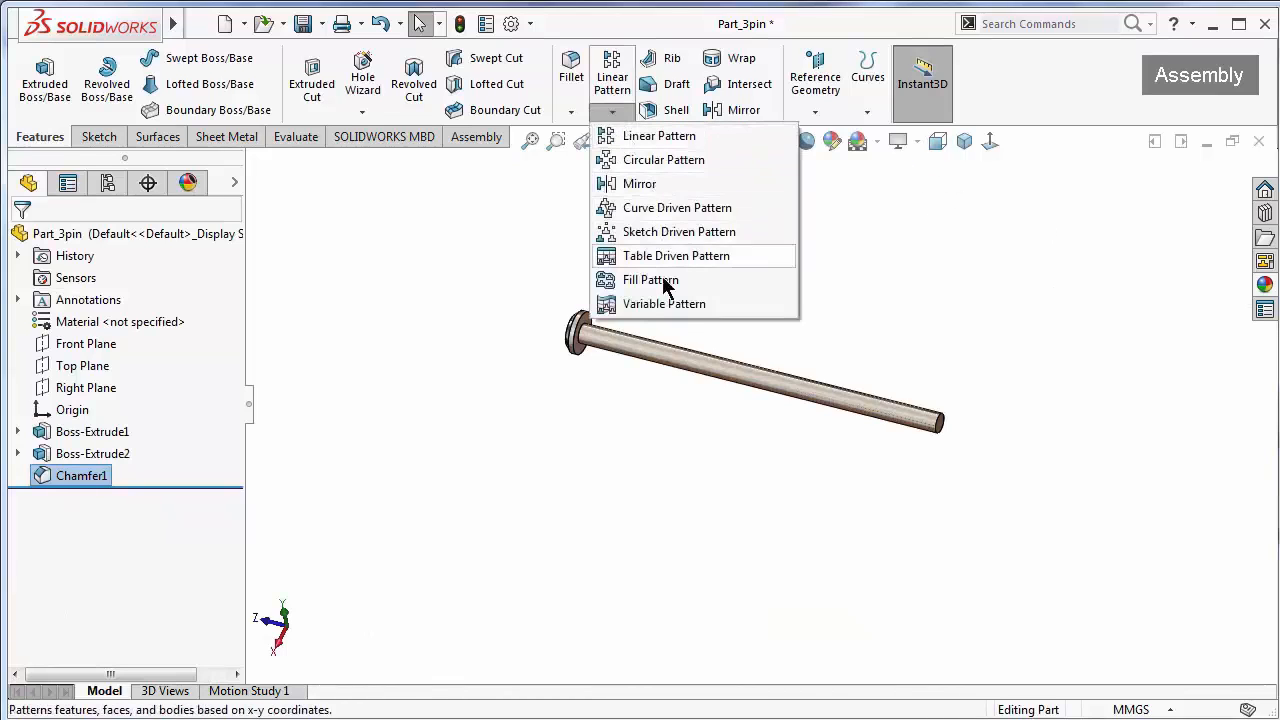
click(660, 184)
scroll(833, 470, down, 3)
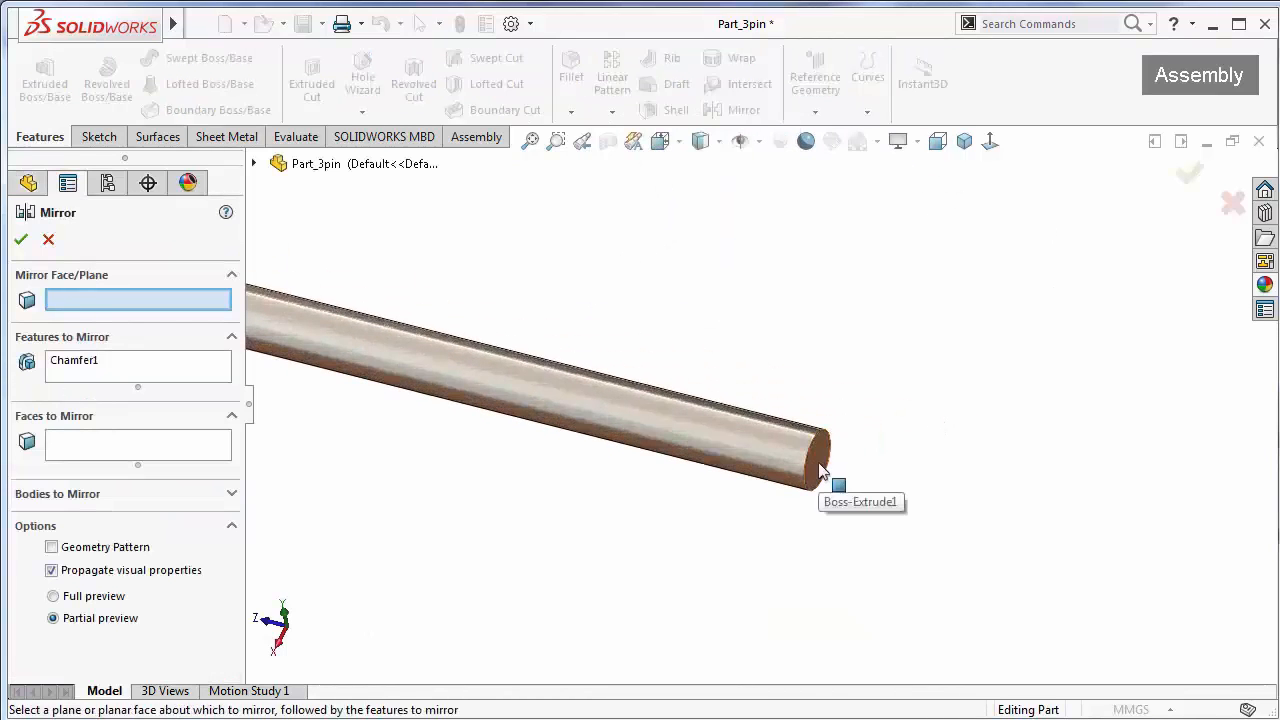
click(818, 465)
click(232, 494)
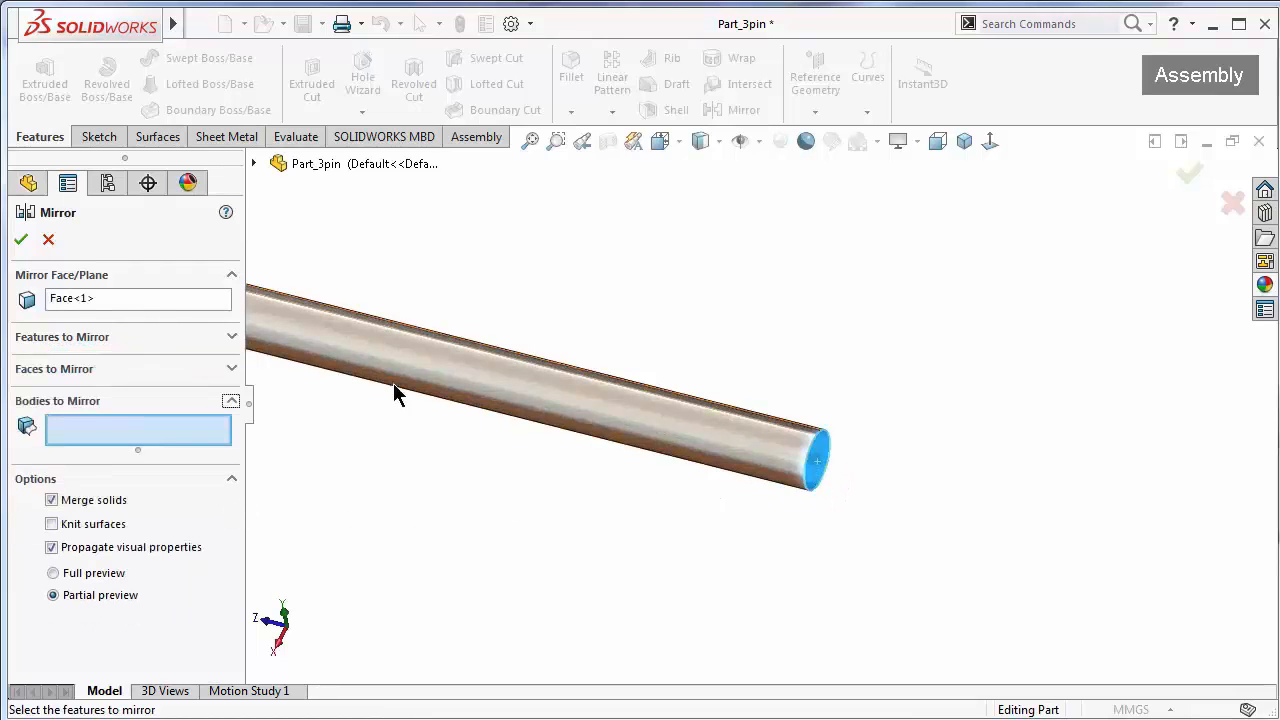
click(396, 381)
right_click(432, 363)
Fillet the edges of both pin heads with a 0.1 mm radius, expanding one picked edge to all its related edges
scroll(988, 400, up, 4)
middle_drag(989, 410, 803, 434)
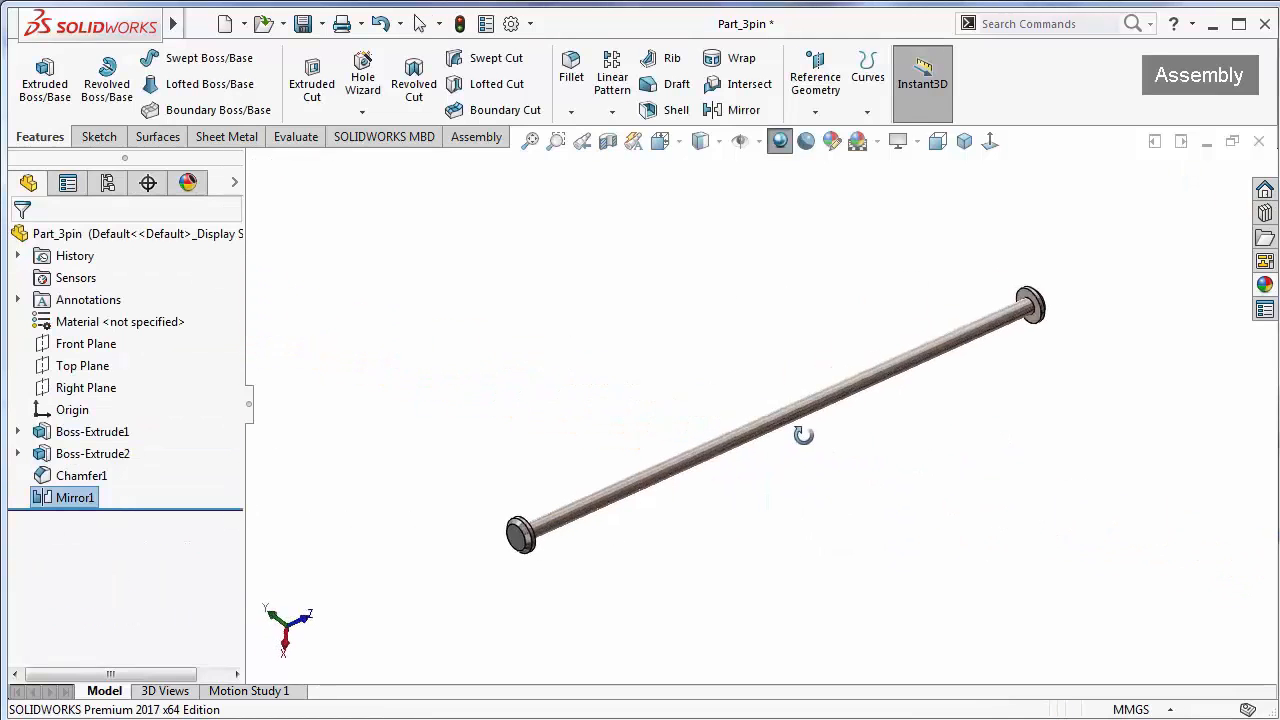
scroll(682, 472, down, 3)
click(578, 88)
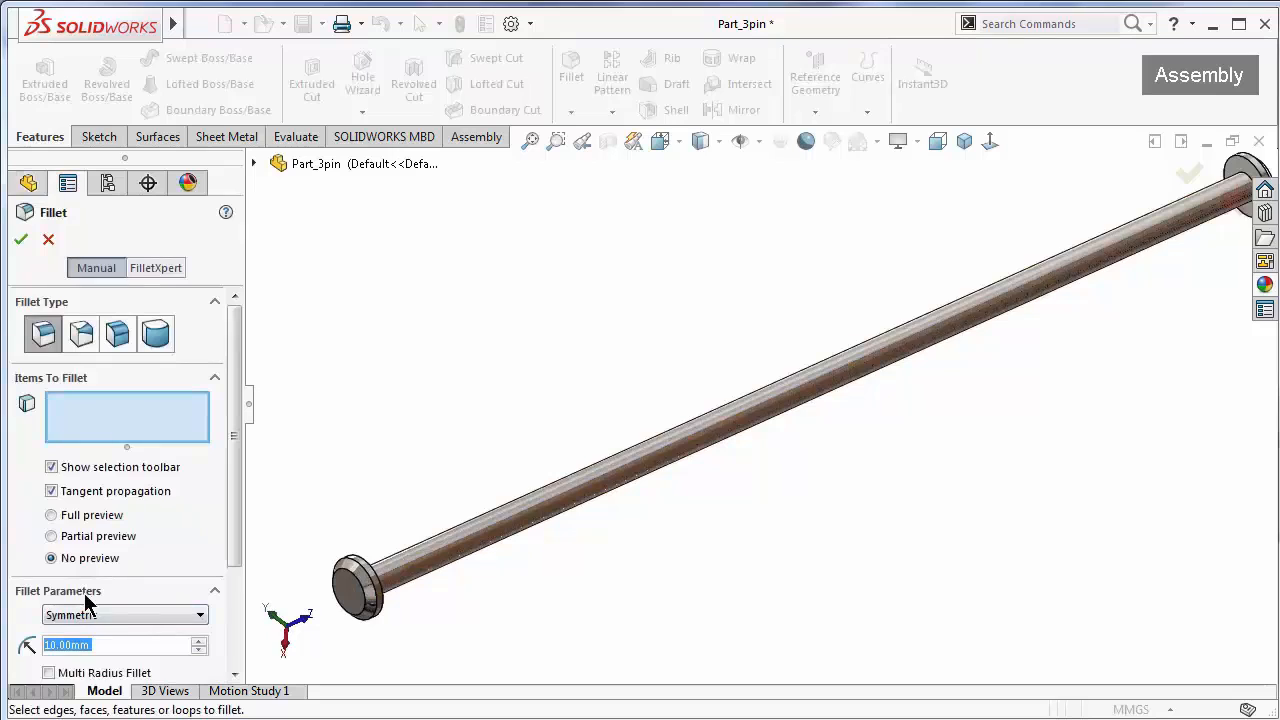
text(0,1)
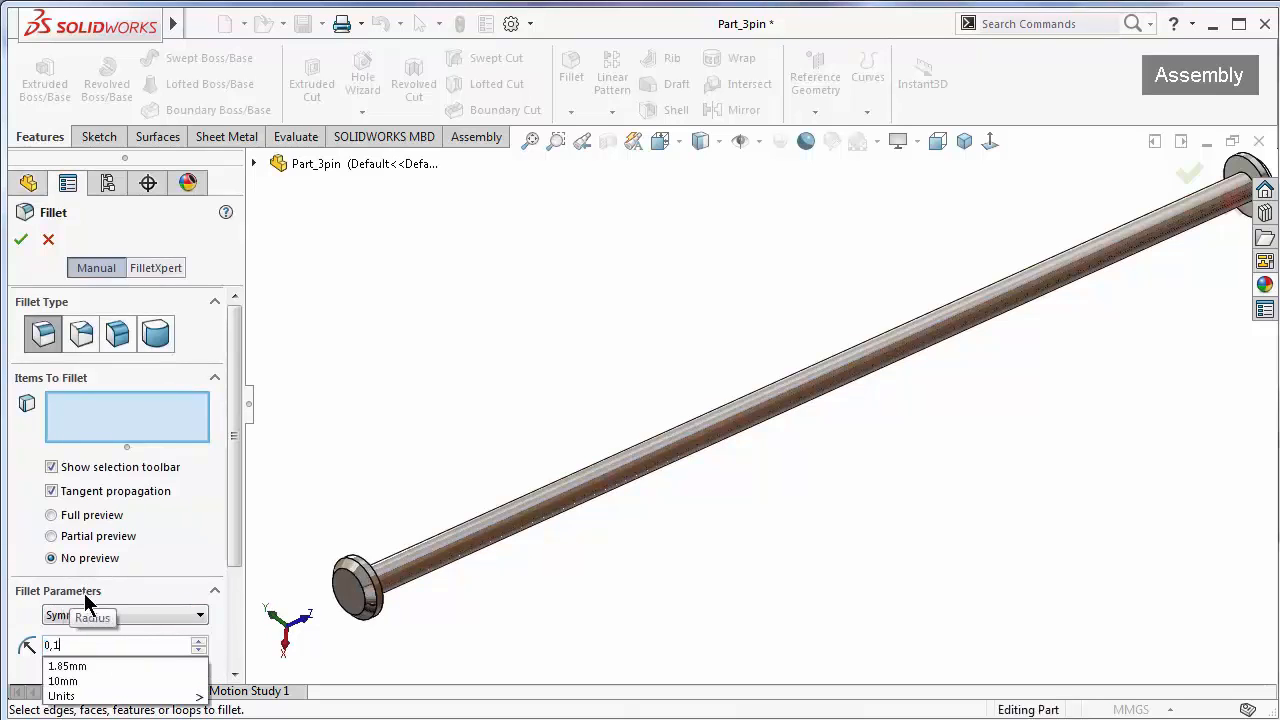
click(365, 595)
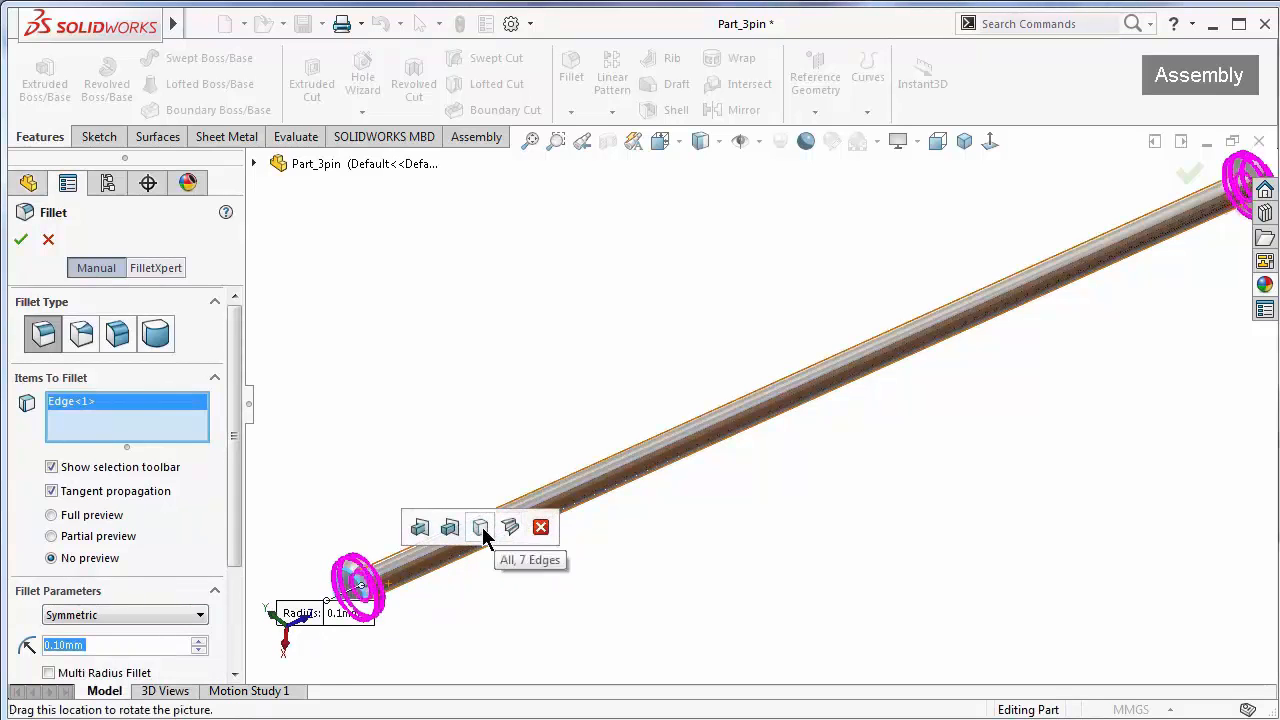
click(481, 527)
click(22, 239)
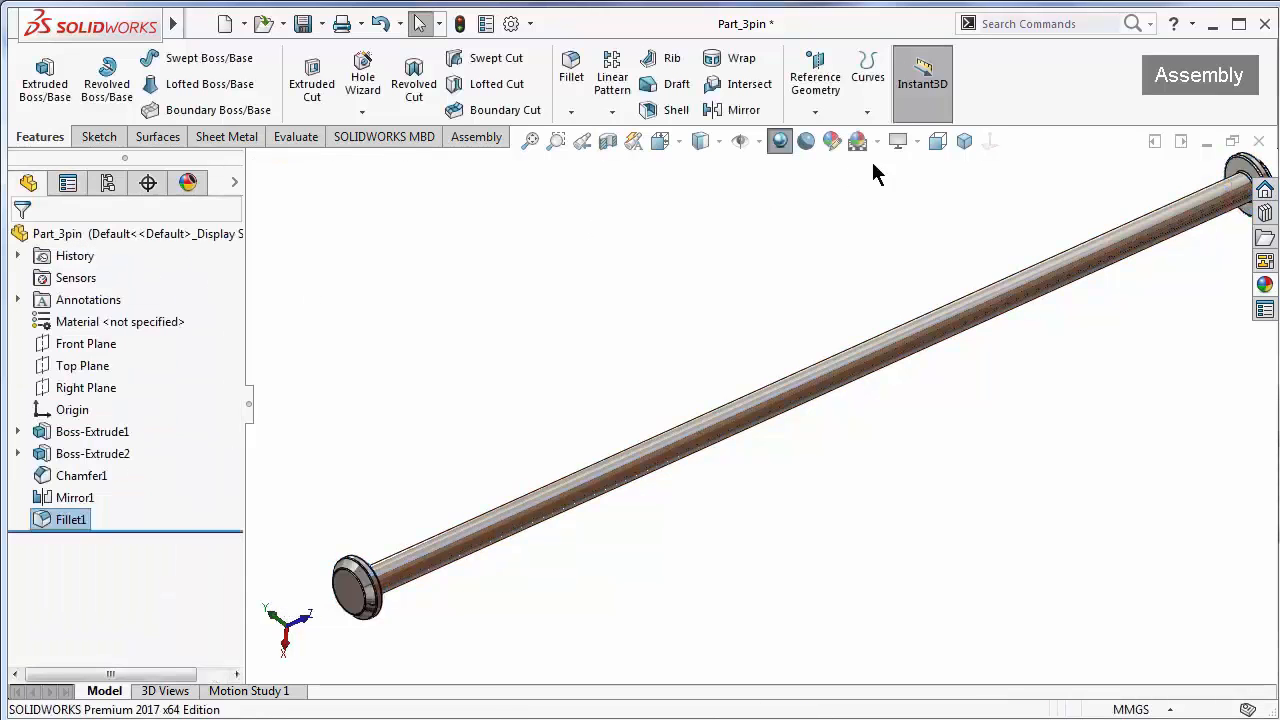
Show the finished pin in isometric view and create a new assembly from the part
click(963, 140)
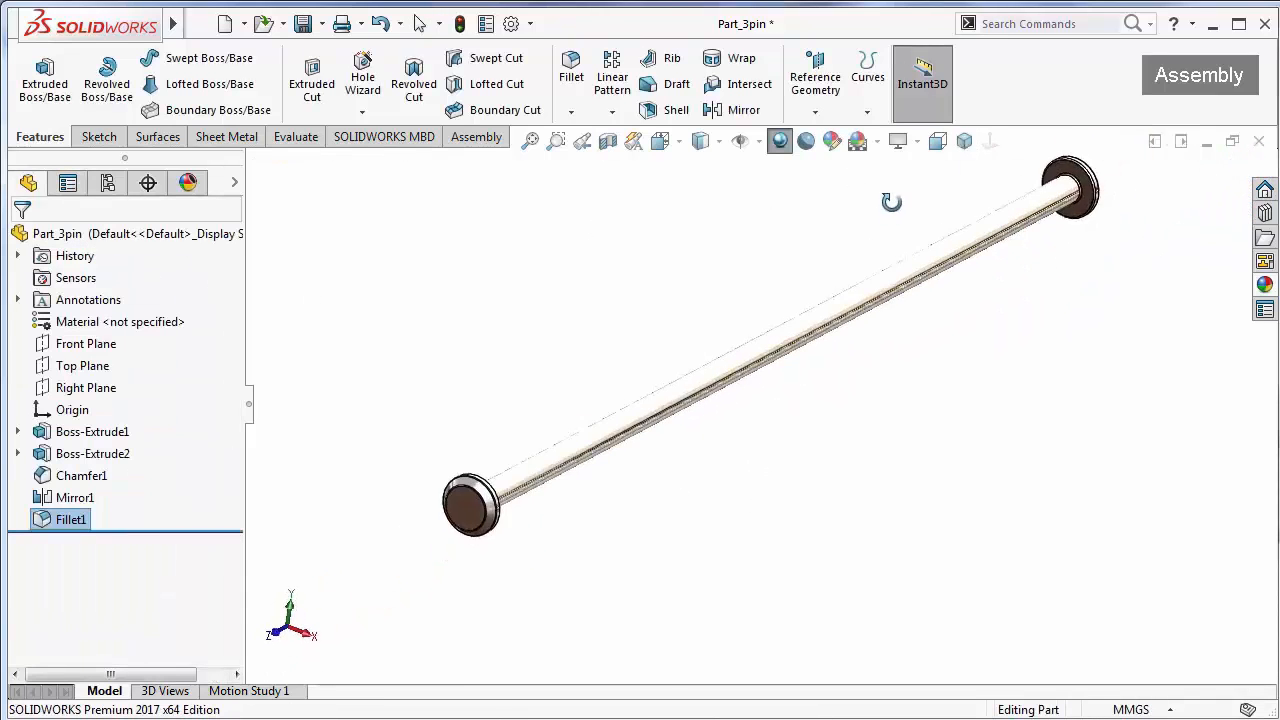
scroll(889, 214, down, 3)
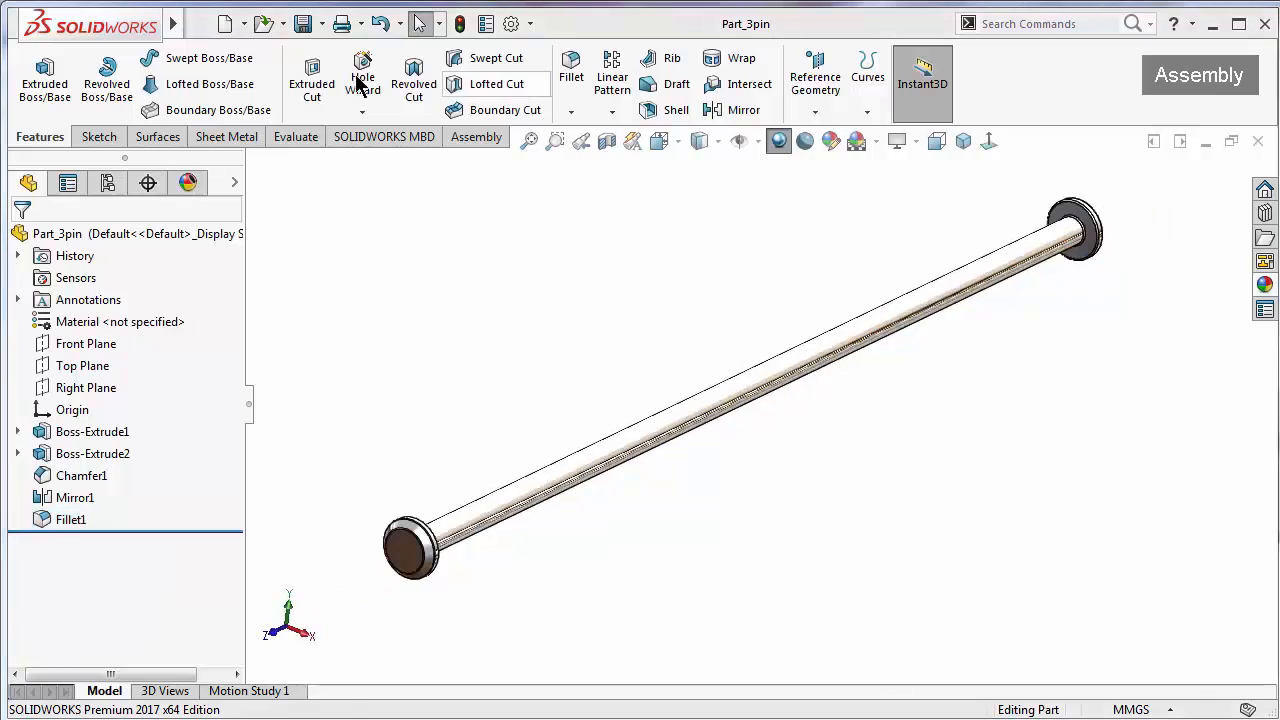
click(244, 24)
click(281, 97)
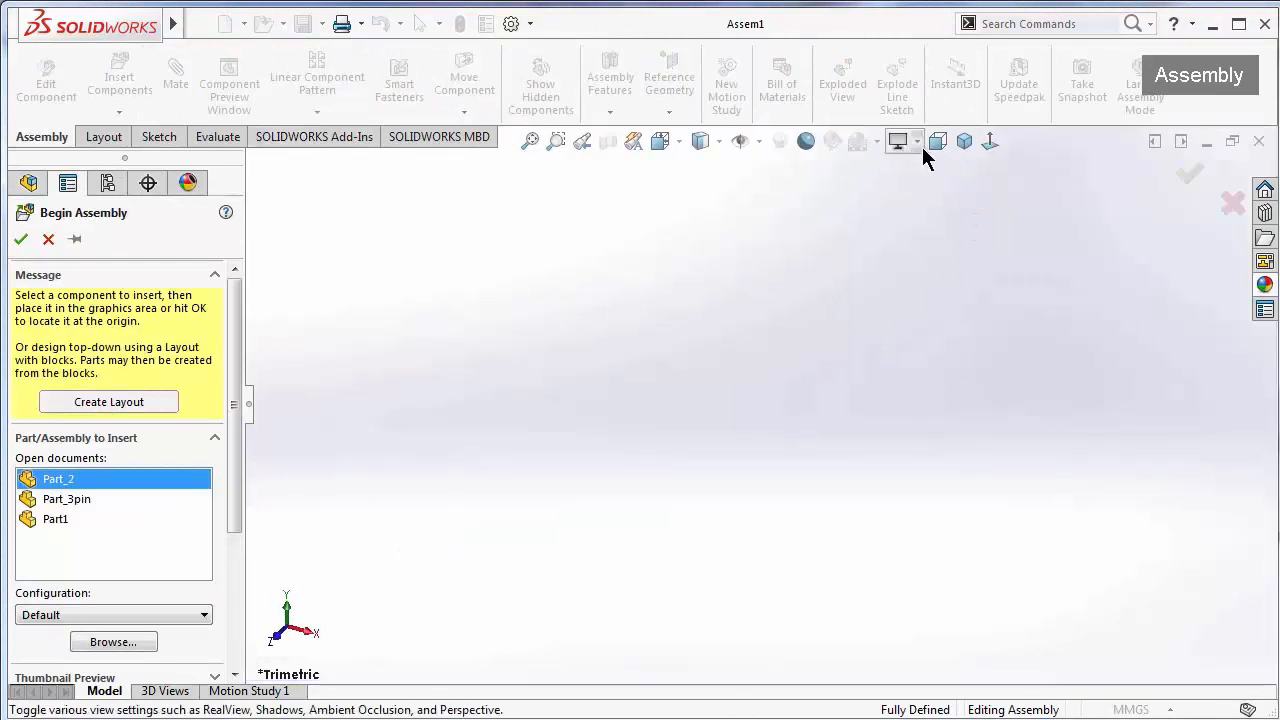
Show the origins and insert Part_3pin as the first component at the assembly origin
click(758, 141)
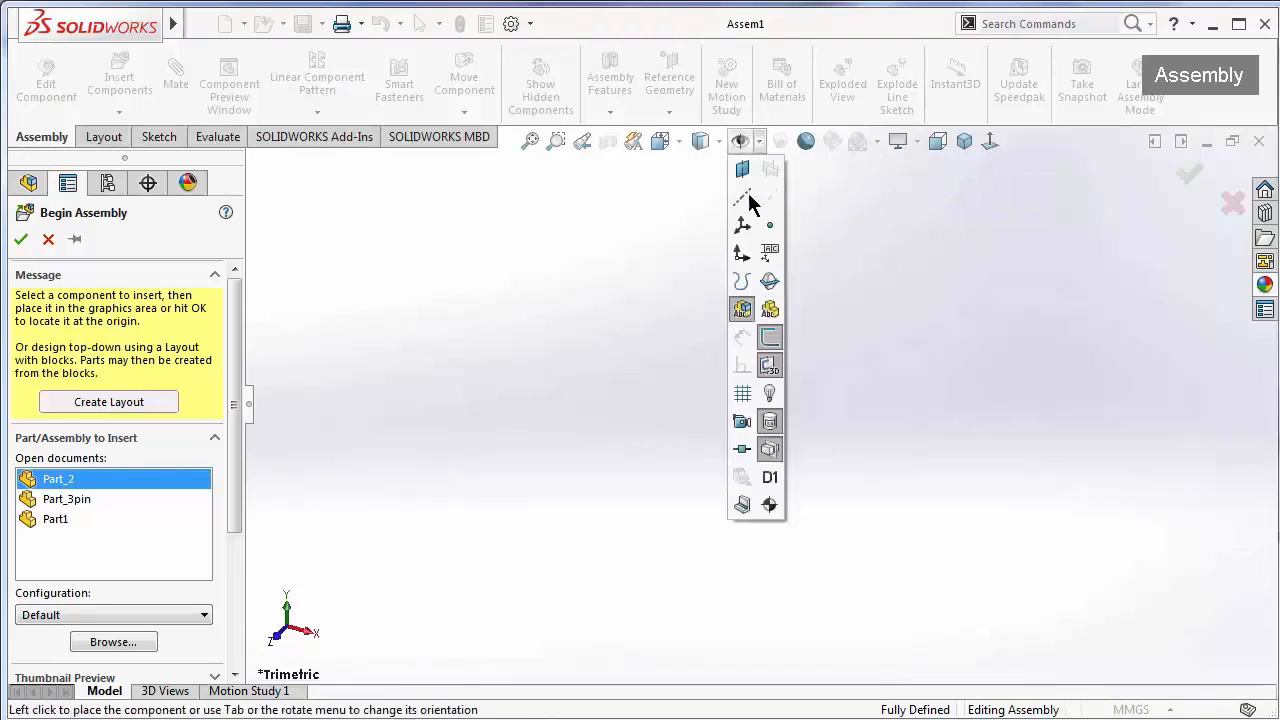
click(740, 255)
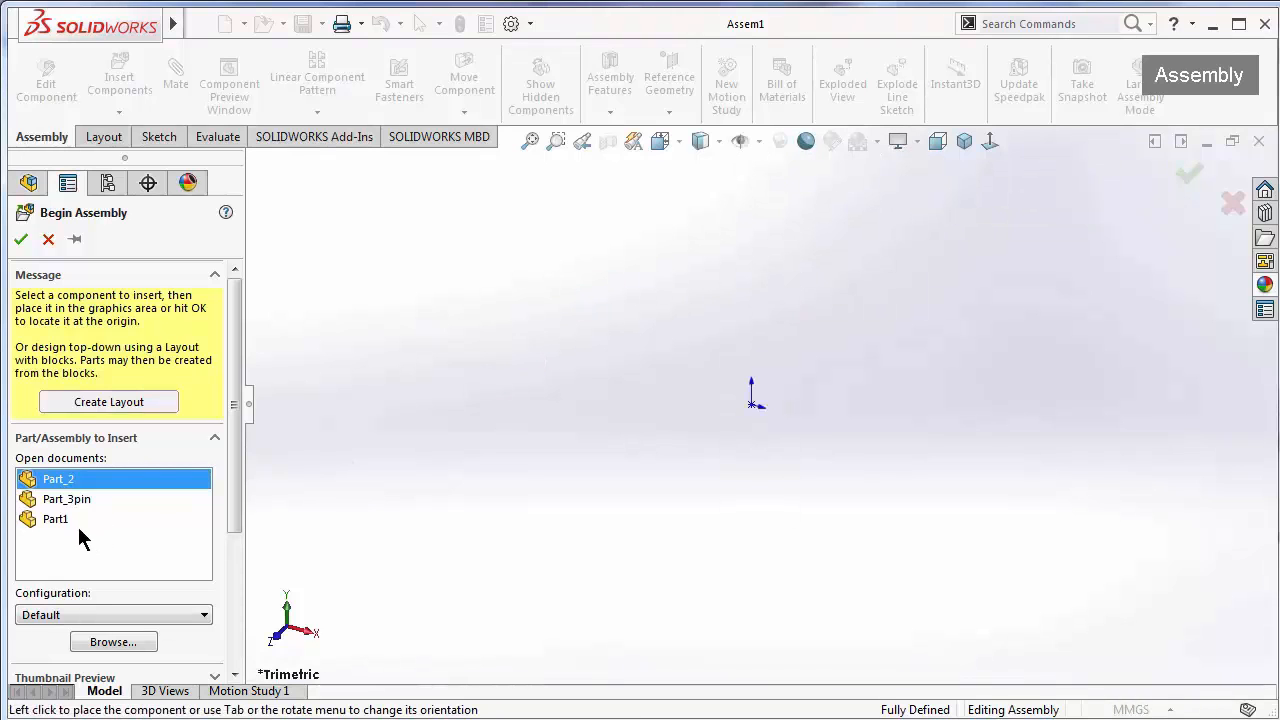
click(108, 503)
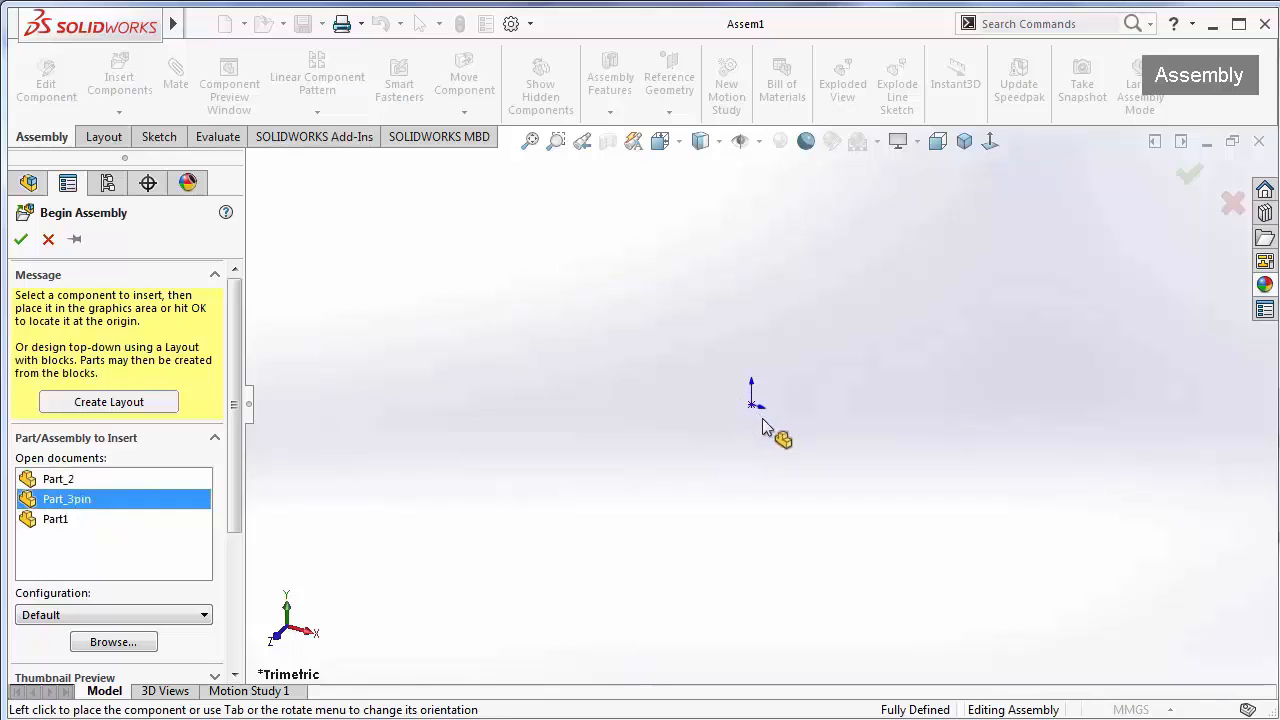
click(741, 398)
Apply the Plain White scene and save the assembly as HingeAssembly in the SheetMetal hinge folder
middle_drag(794, 410, 805, 330)
click(857, 141)
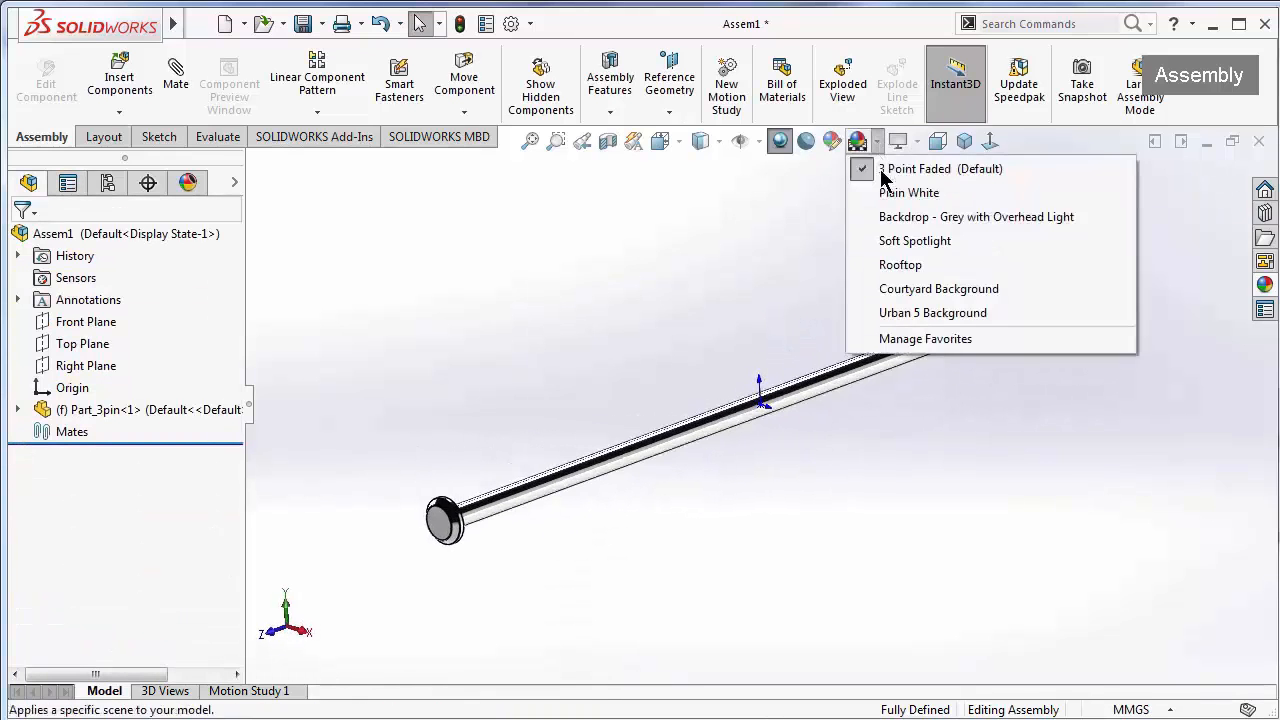
click(888, 191)
middle_drag(684, 323, 652, 345)
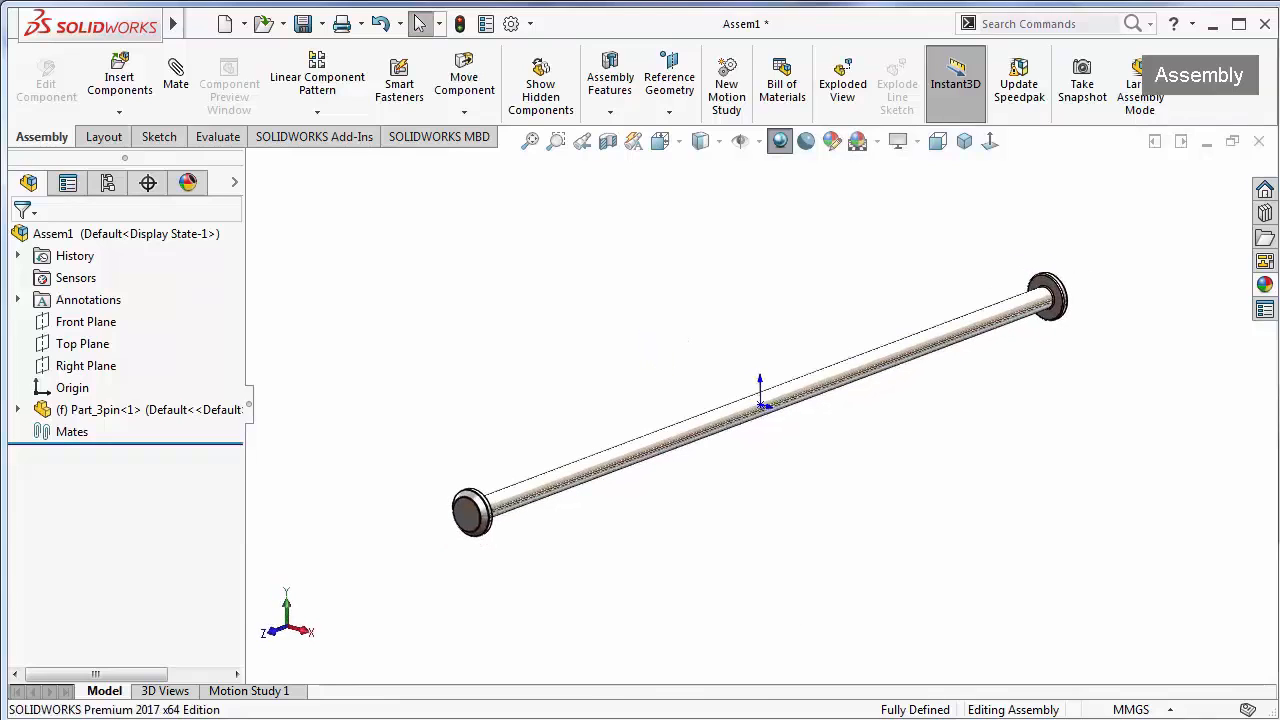
click(303, 23)
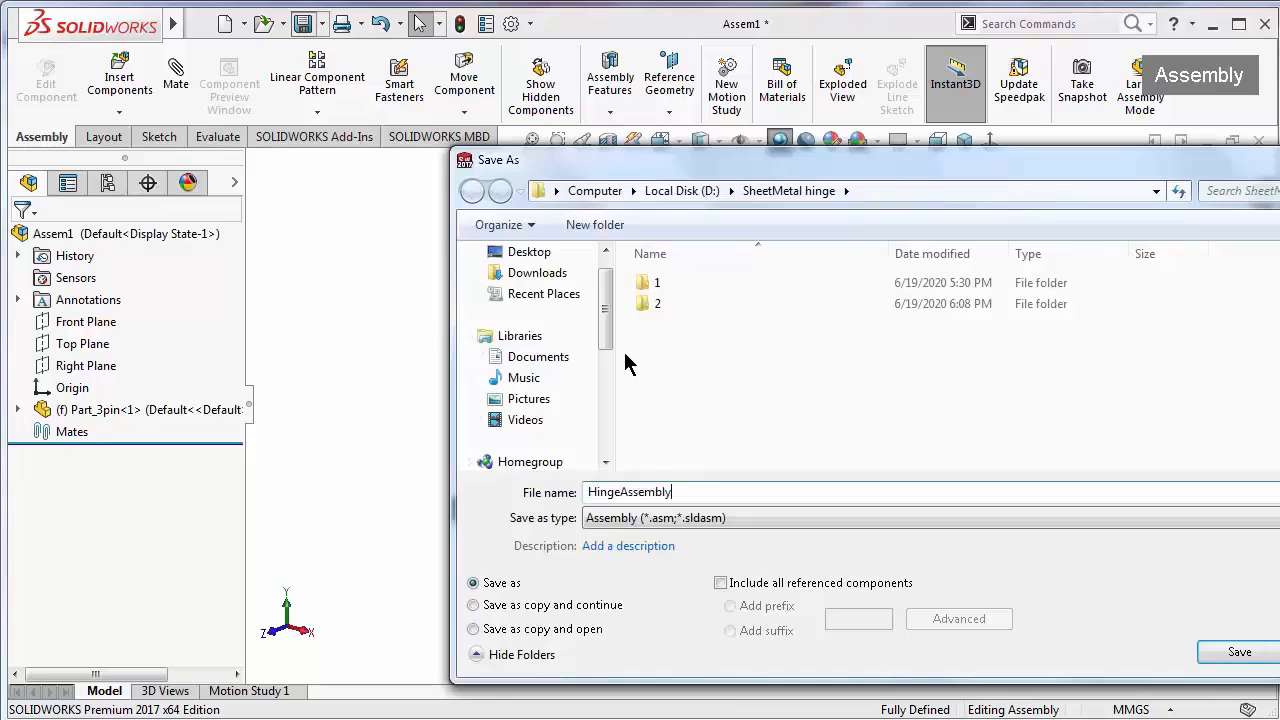
key(Return)
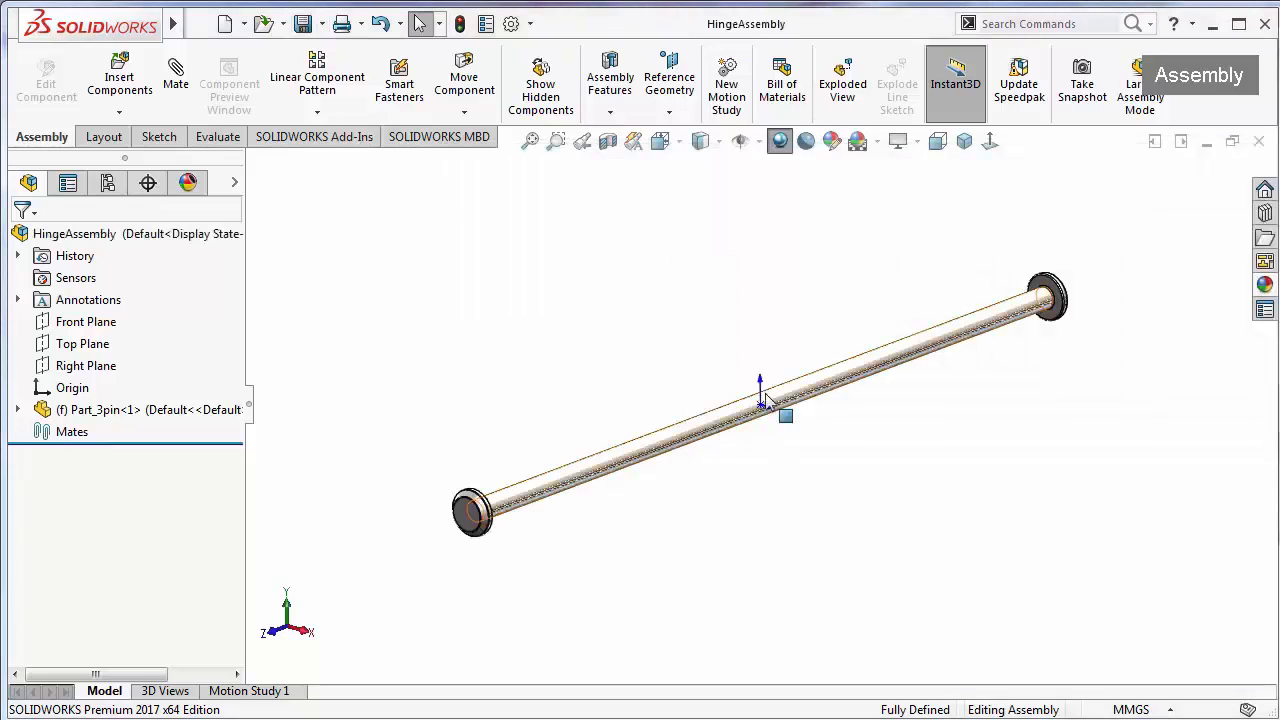
Insert the two hinge leaves, Part_2 and Part1, into the assembly near the pin
scroll(762, 395, down, 2)
click(128, 92)
click(50, 458)
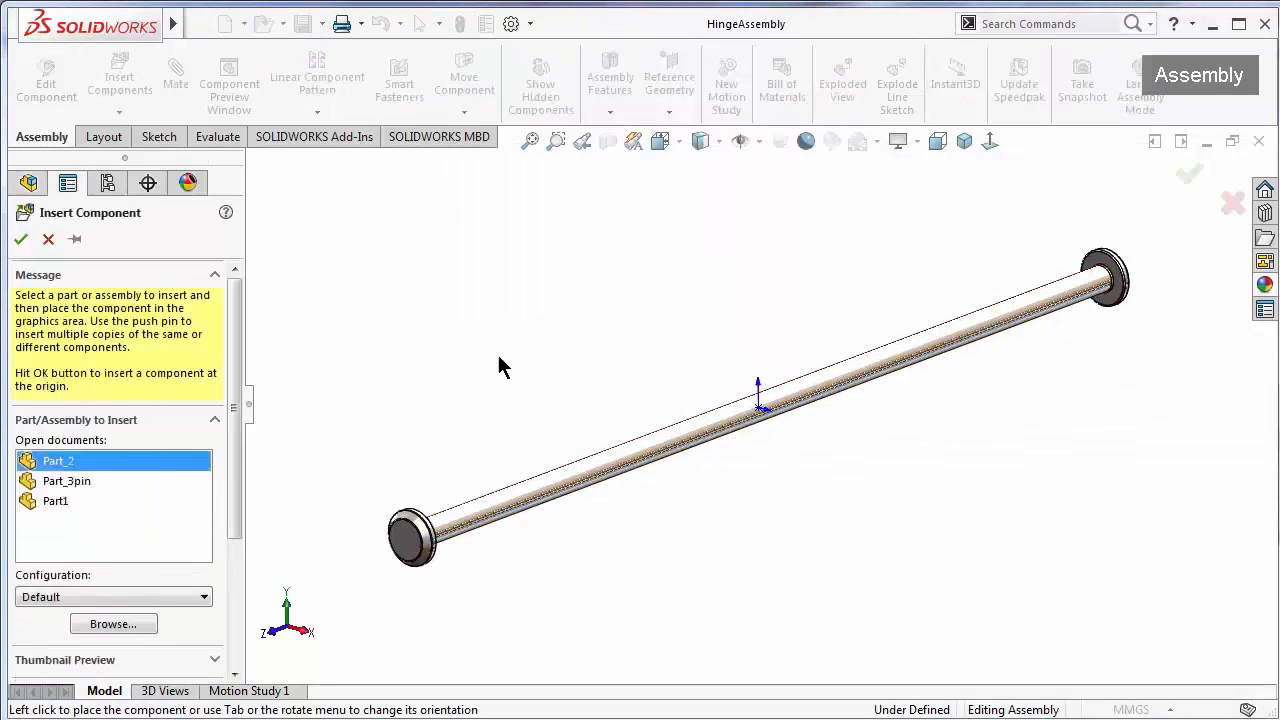
click(480, 257)
click(120, 86)
click(63, 505)
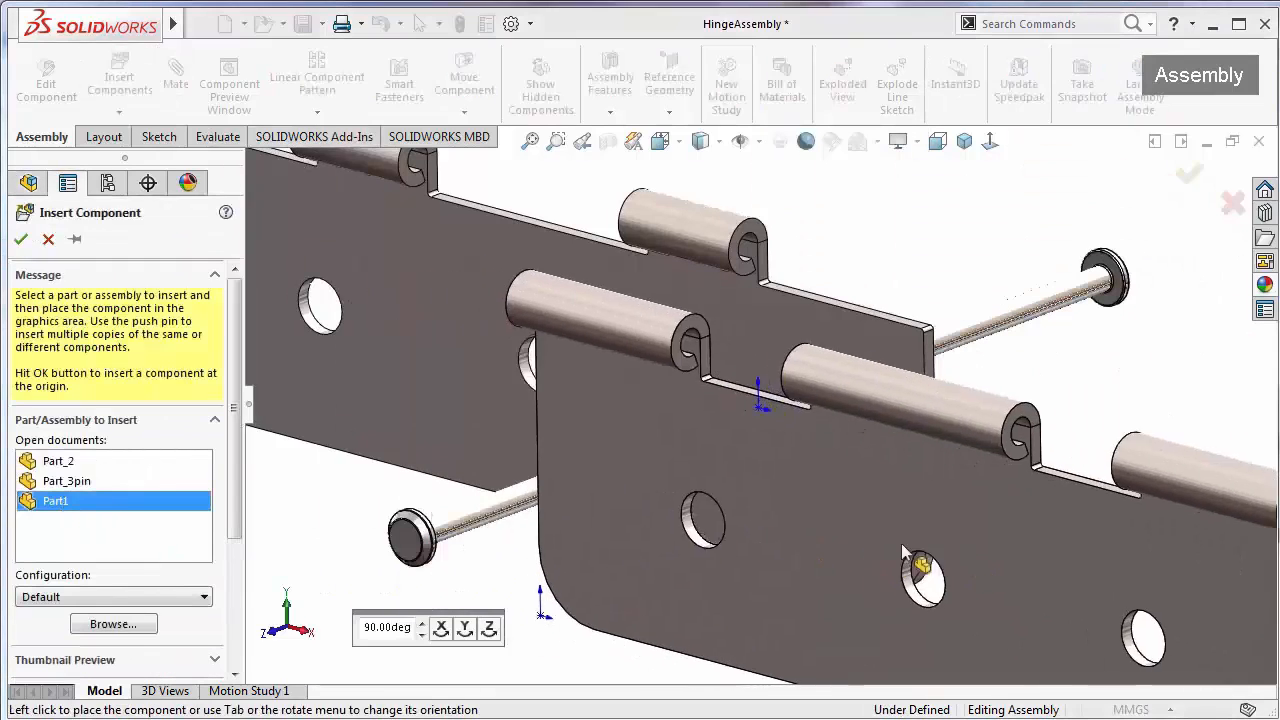
click(917, 466)
Hide the origins and move the two leaves away from the pin, Part_2 behind it and Part1 in front
key(f)
click(759, 141)
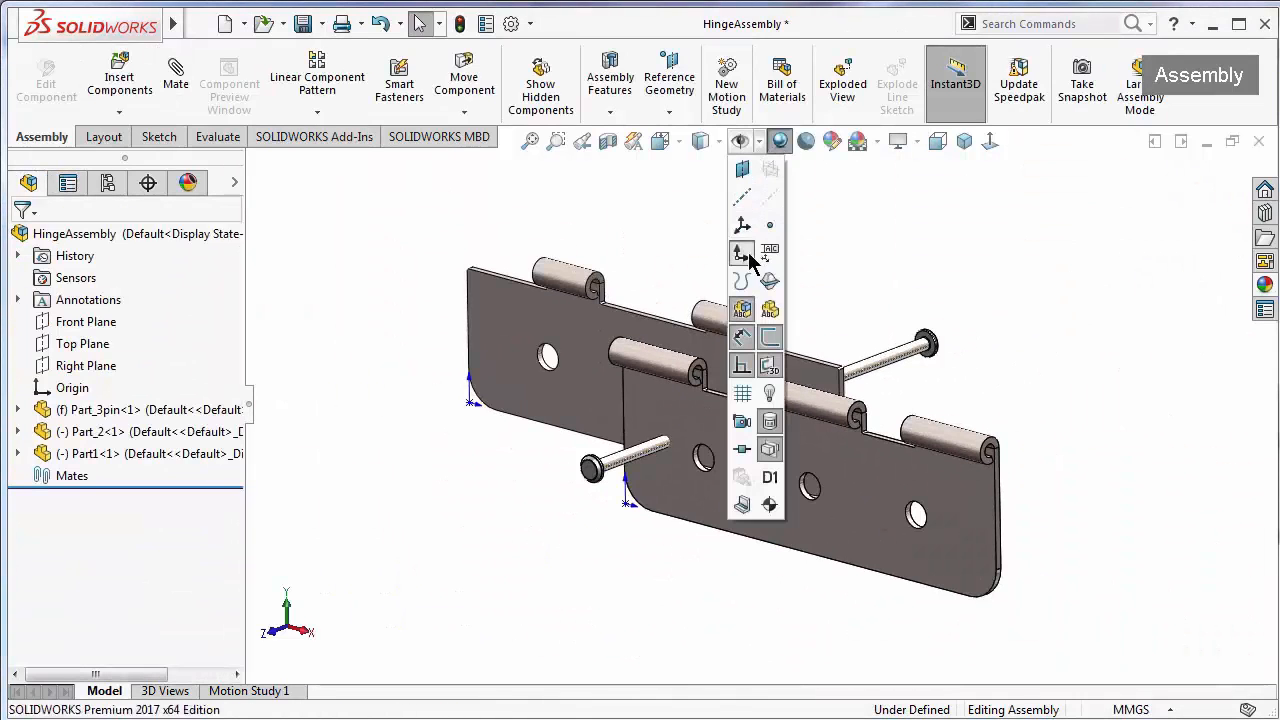
click(440, 283)
scroll(812, 402, up, 1)
middle_drag(812, 402, 804, 450)
drag(664, 371, 493, 254)
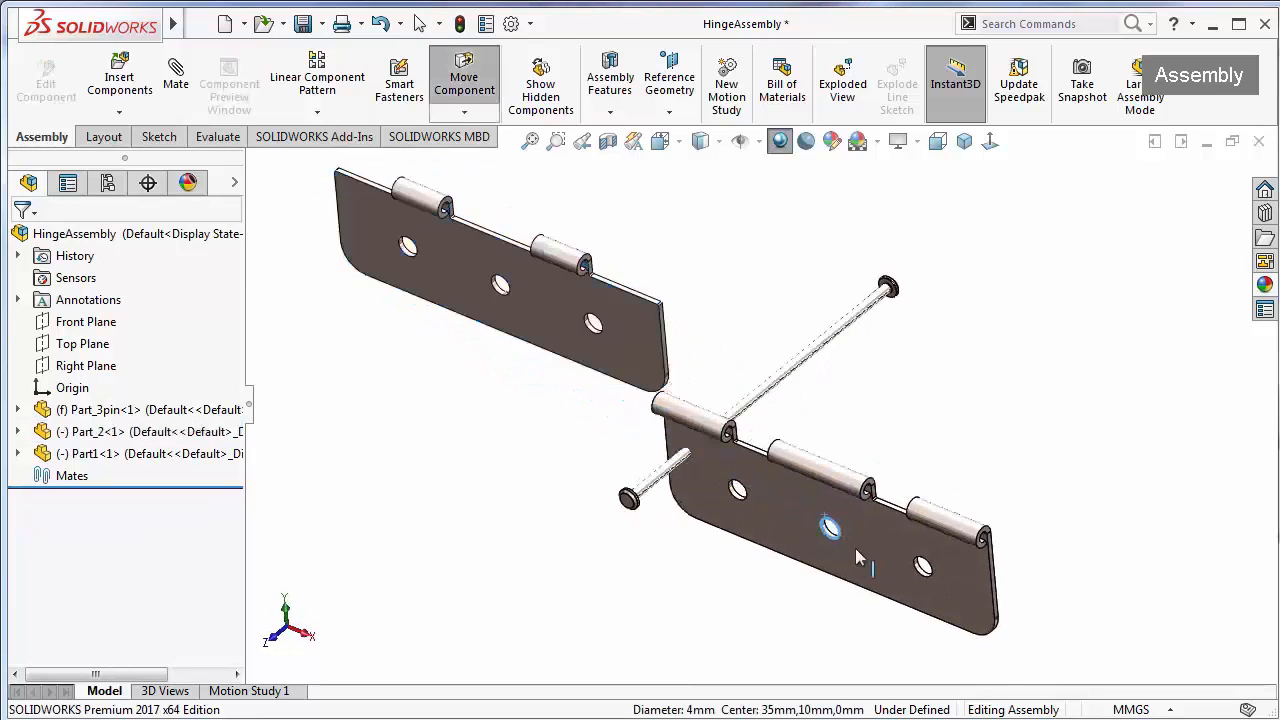
drag(855, 548, 957, 590)
Rotate the three-knuckle leaf Part1 freely until it lies roughly flat with its knuckles facing and parallel to the pin
scroll(820, 286, up, 2)
middle_drag(820, 286, 728, 257)
click(464, 112)
click(500, 160)
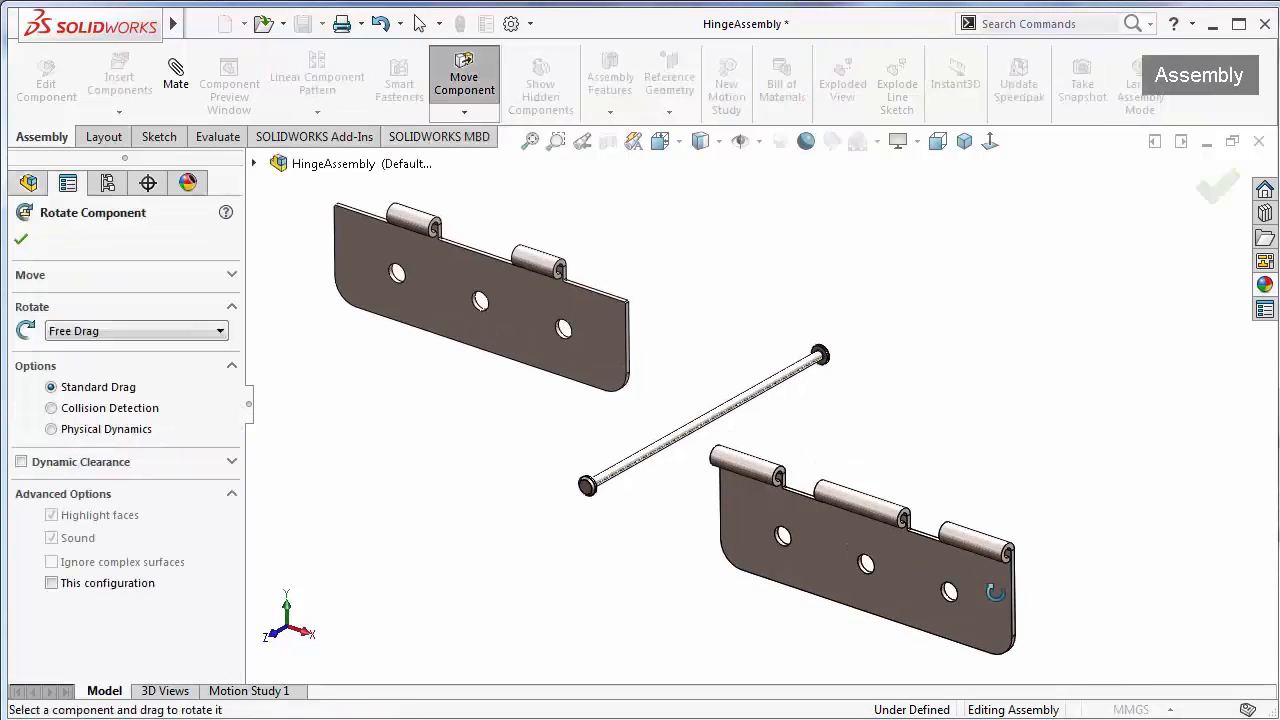
drag(860, 545, 1093, 385)
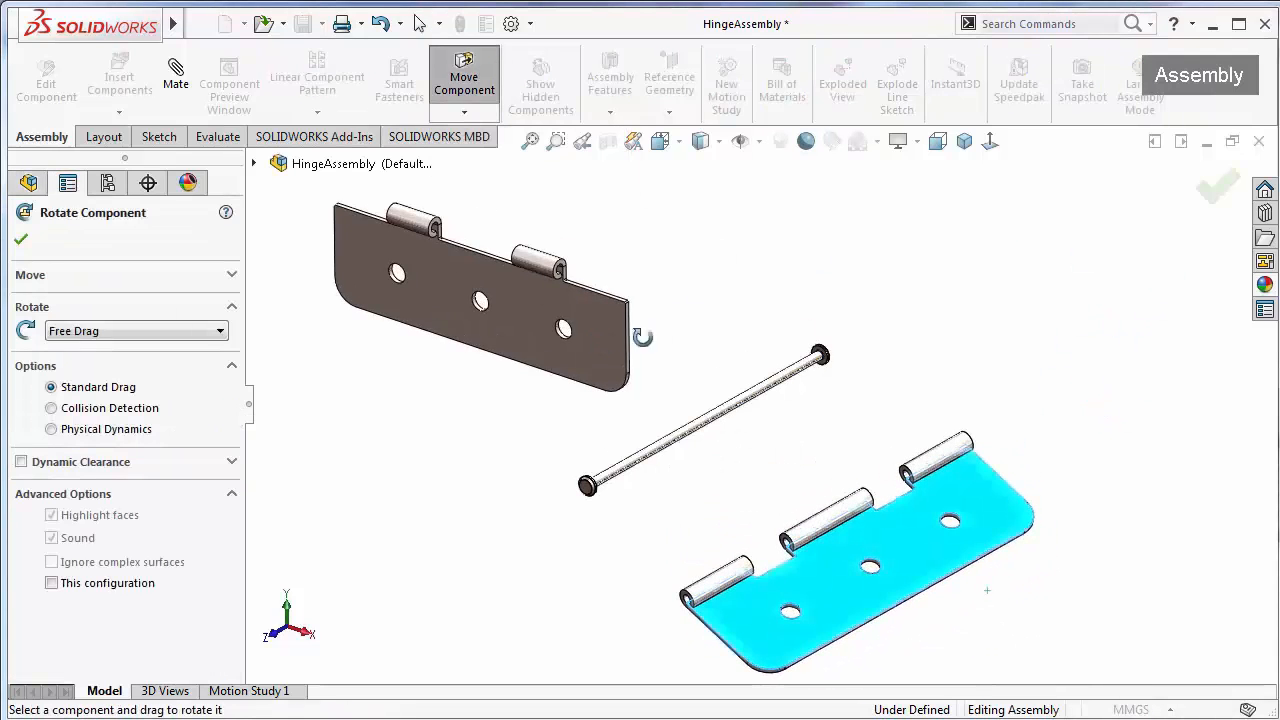
click(1218, 187)
Rotate the two-knuckle leaf Part_2 freely until it lies roughly flat with its knuckles facing and parallel to the pin
click(464, 112)
click(500, 160)
drag(480, 310, 552, 343)
drag(543, 246, 573, 408)
click(21, 239)
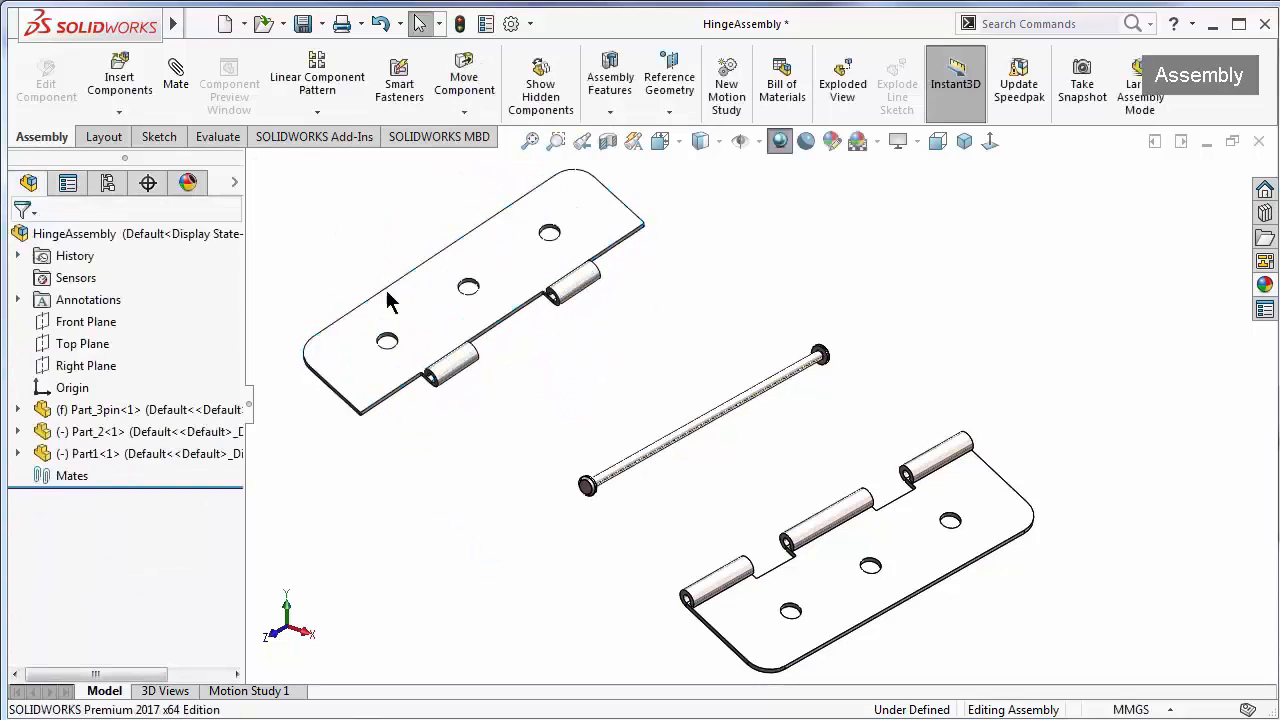
Move the leaves Part_2 and Part1 closer to the pin, one on each side of it
click(574, 312)
drag(574, 312, 714, 425)
click(748, 493)
scroll(852, 407, down, 5)
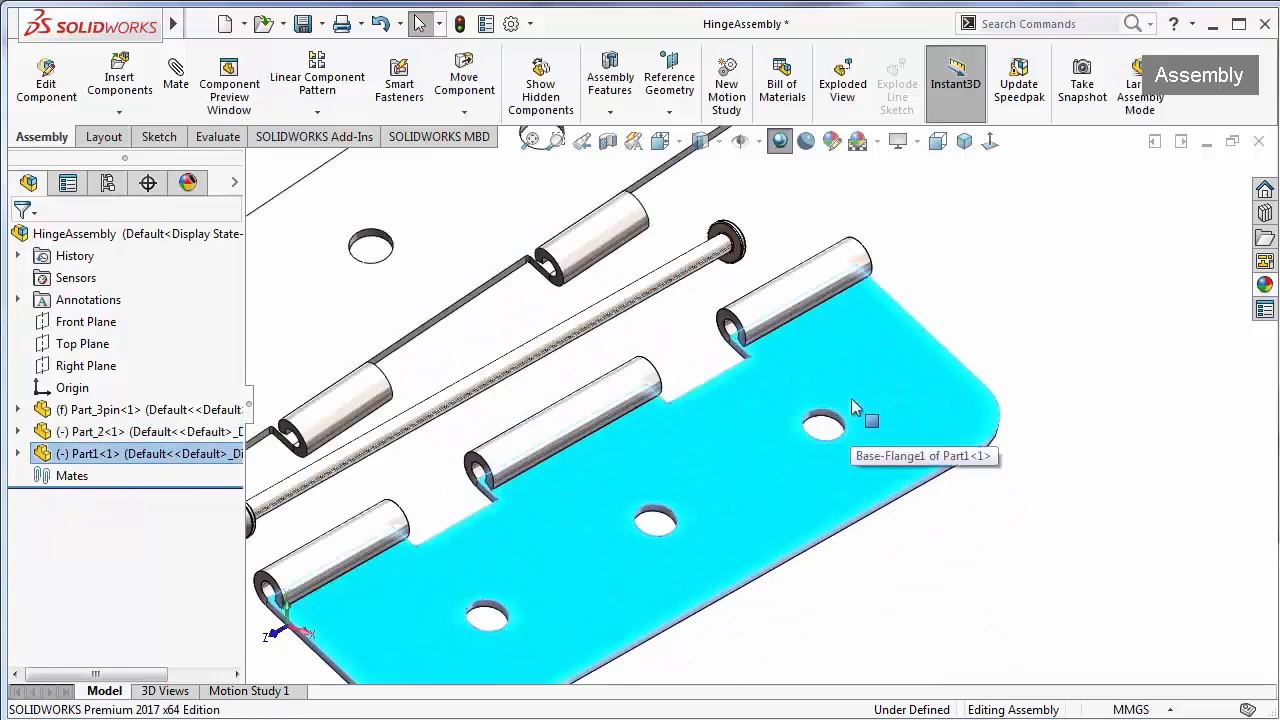
click(276, 207)
scroll(698, 293, up, 5)
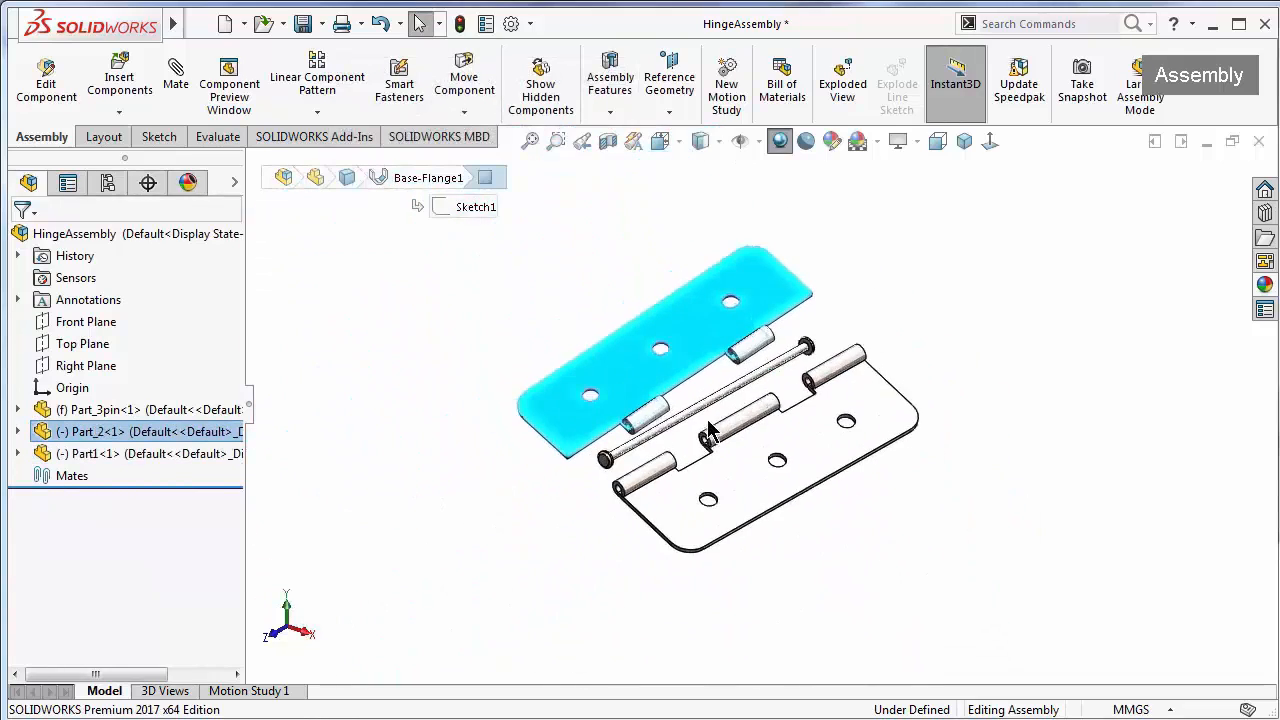
Add a Concentric mate between the bore of Part1's middle knuckle and the pin's cylindrical shaft
scroll(730, 436, down, 8)
click(688, 438)
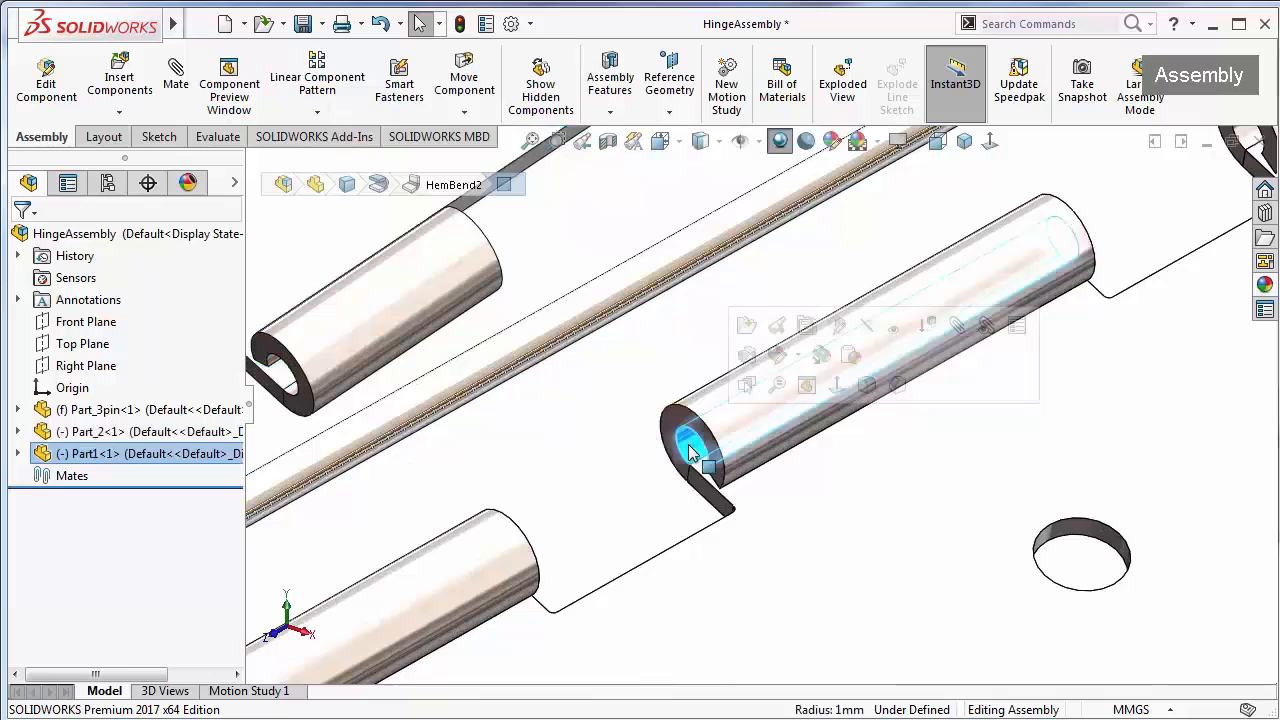
click(955, 334)
click(602, 300)
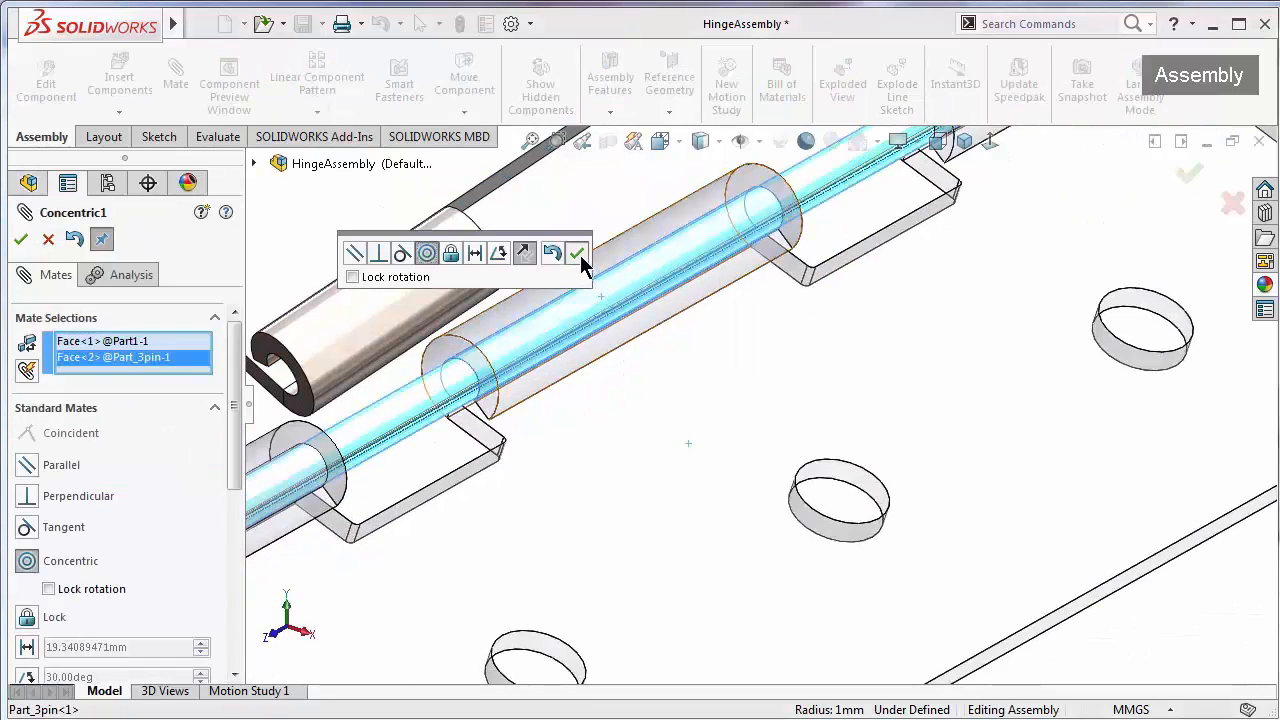
click(577, 253)
drag(237, 381, 251, 477)
click(222, 537)
scroll(240, 435, up, 3)
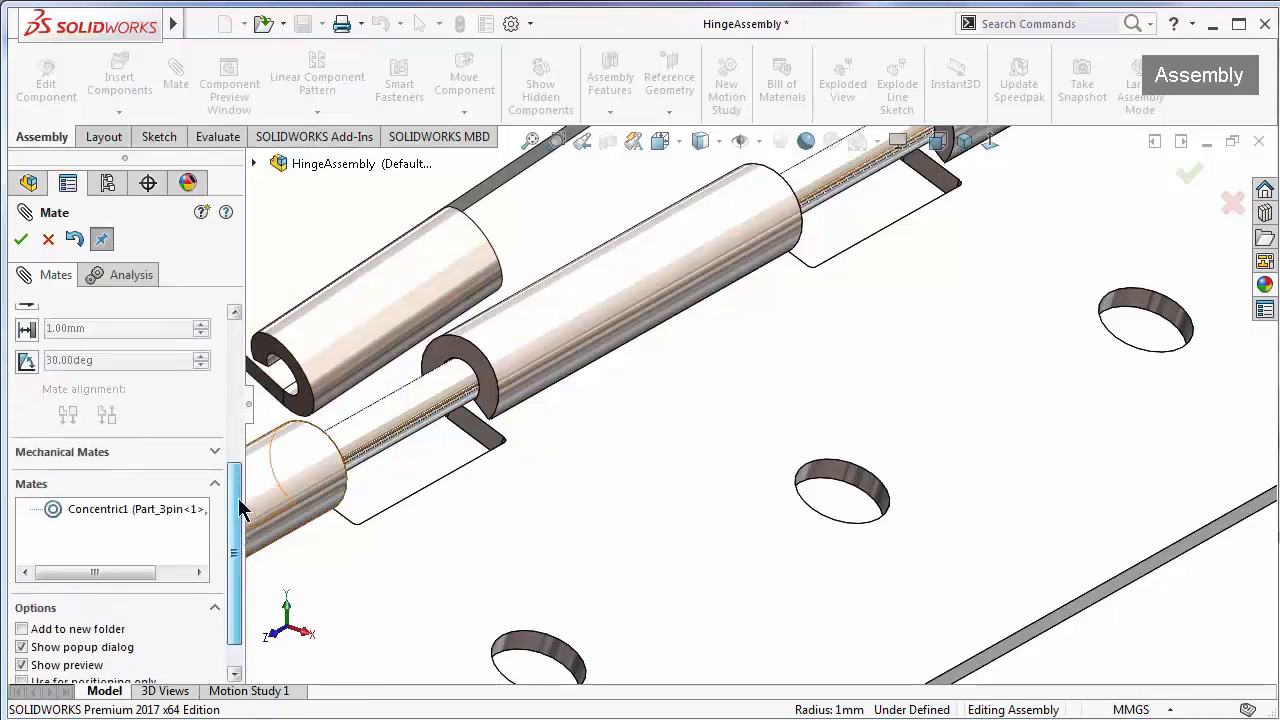
click(27, 365)
scroll(543, 553, up, 3)
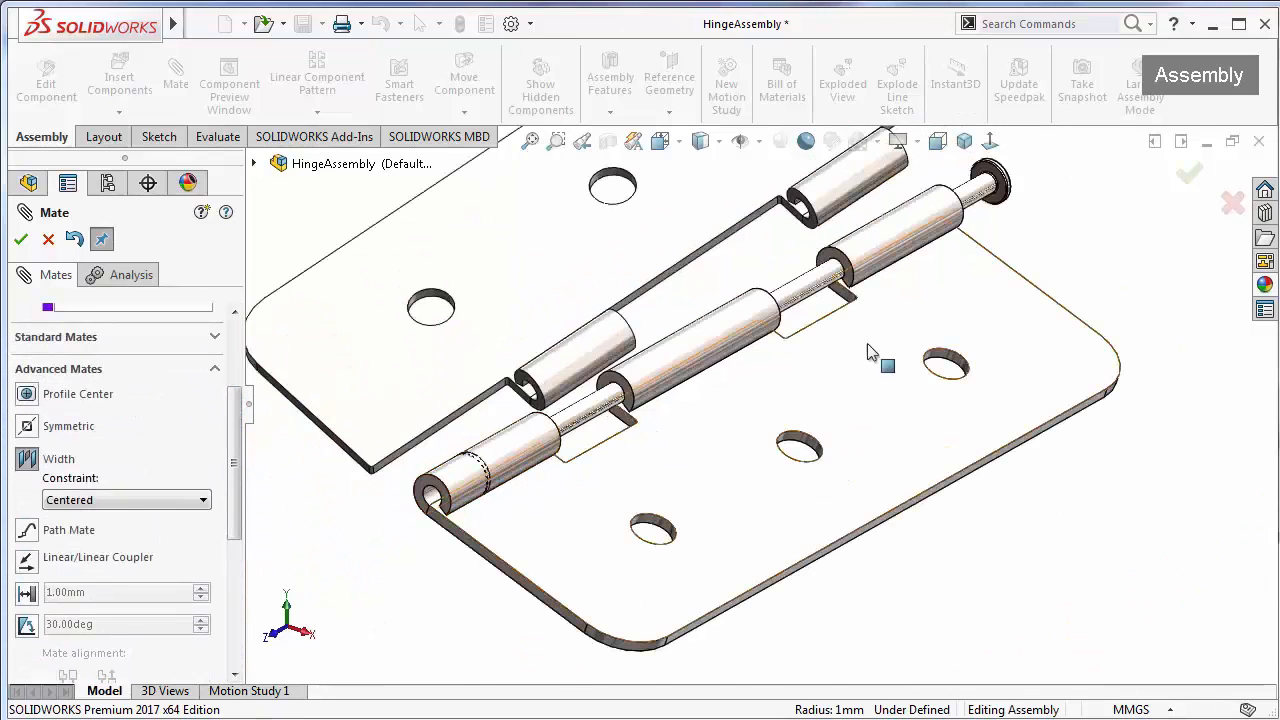
scroll(905, 245, down, 4)
drag(905, 228, 929, 260)
click(1231, 204)
Slide and turn Part1 on the pin so that its three knuckles sit between the two pin heads
drag(829, 267, 914, 241)
scroll(470, 488, up, 4)
scroll(470, 490, down, 5)
middle_drag(520, 500, 436, 474)
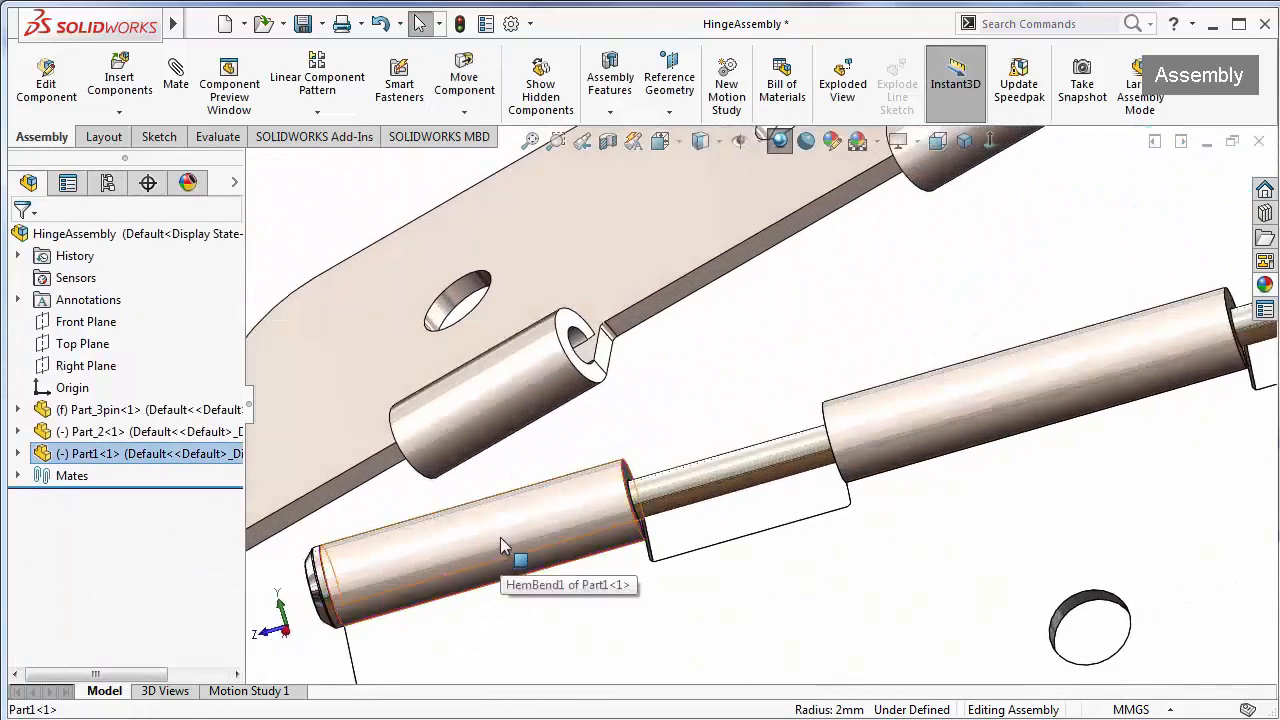
drag(500, 537, 555, 534)
scroll(479, 525, down, 2)
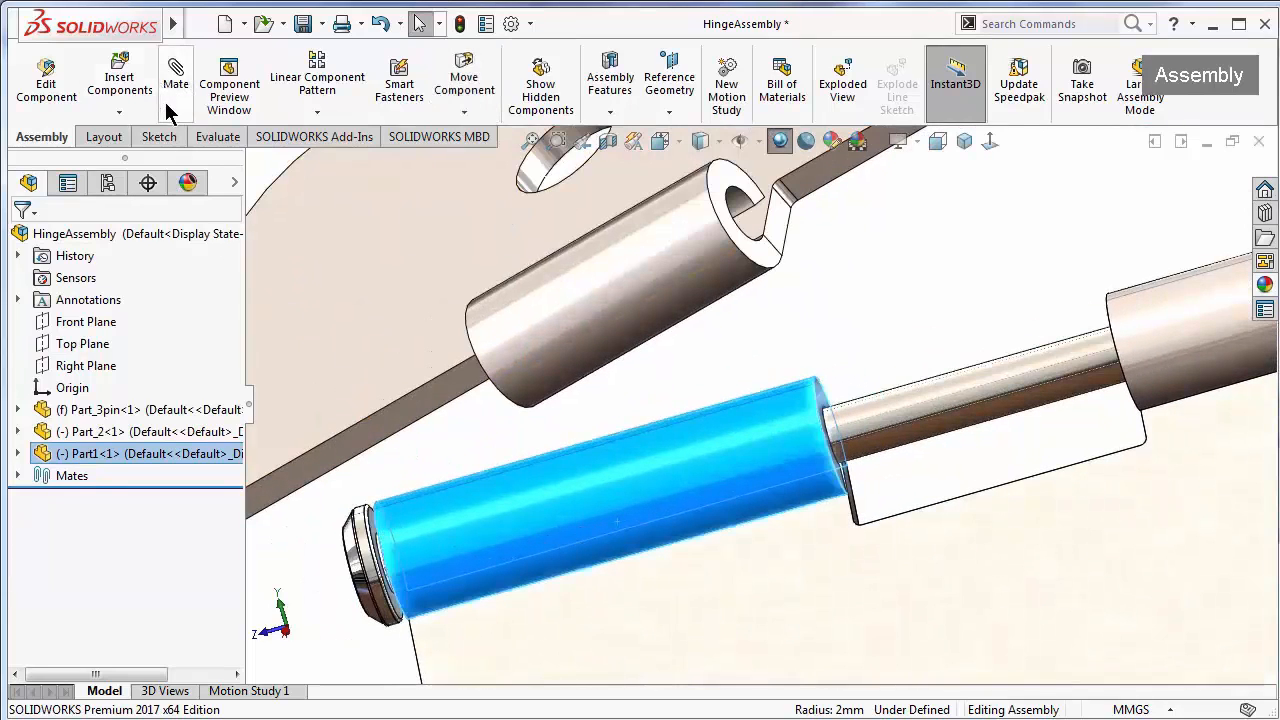
Set up a Width mate with the Centered constraint, clearing the preselected Part1 face
click(172, 85)
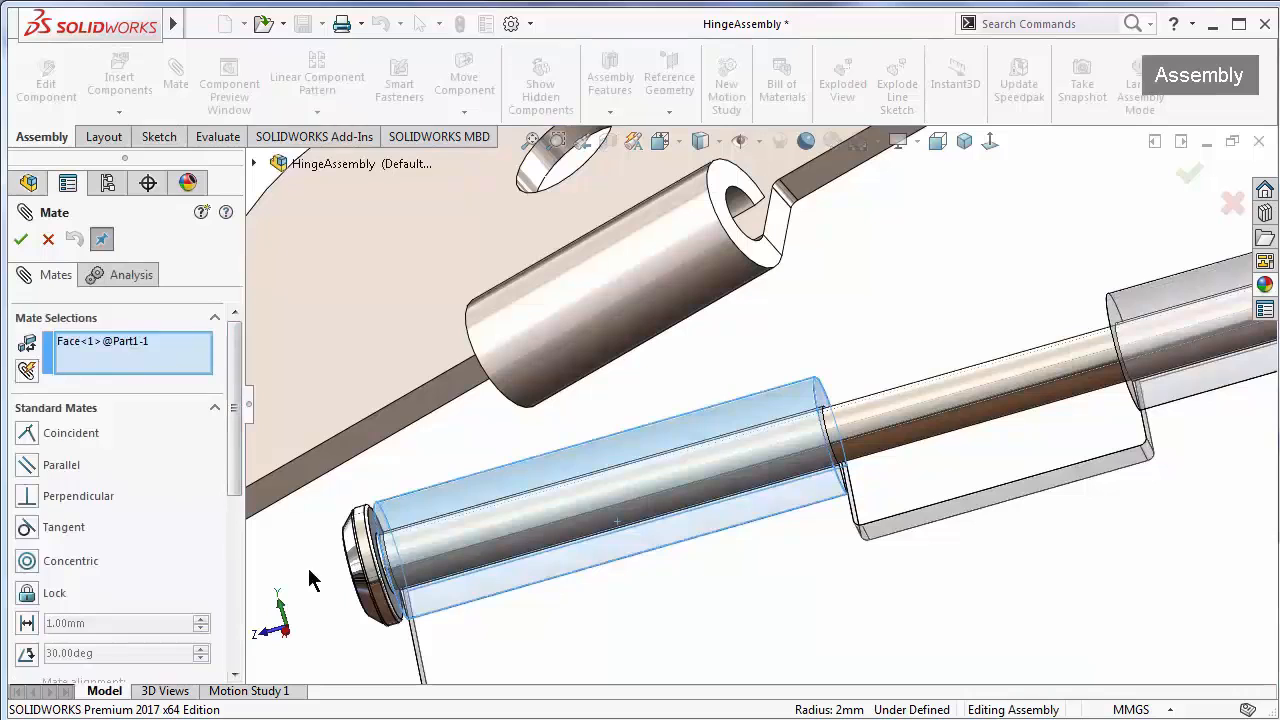
scroll(234, 470, down, 6)
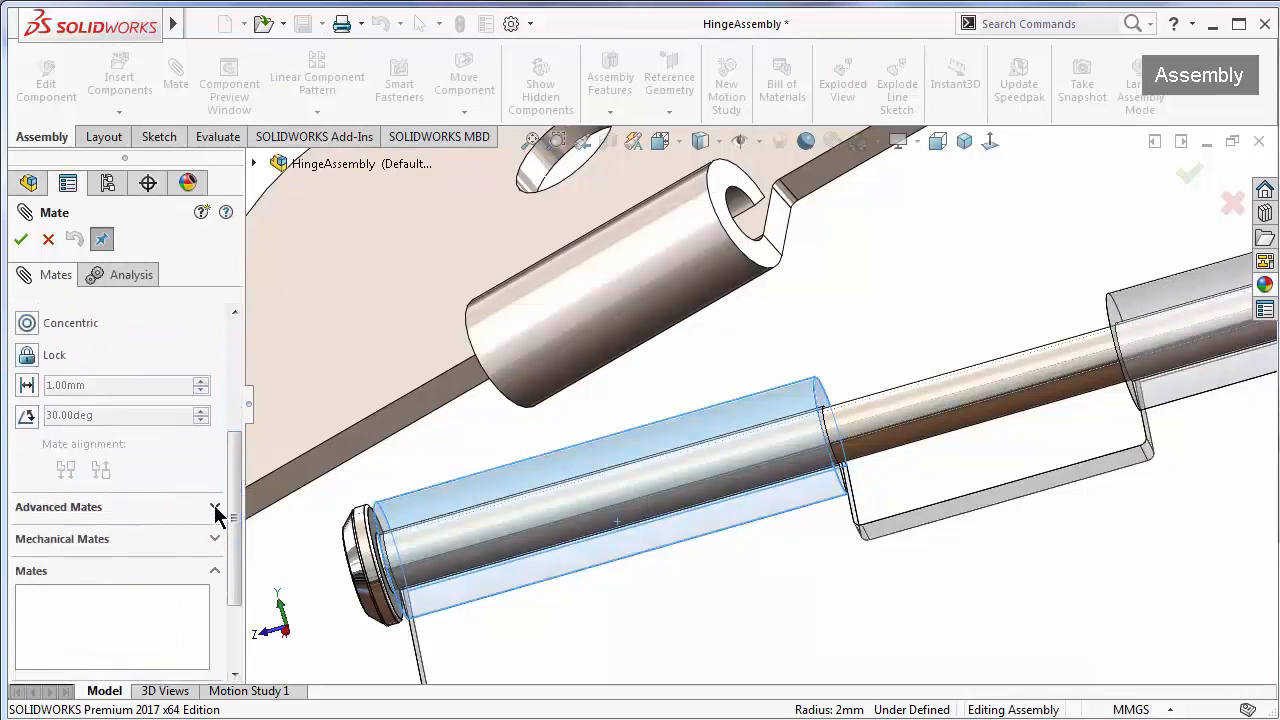
scroll(98, 372, up, 3)
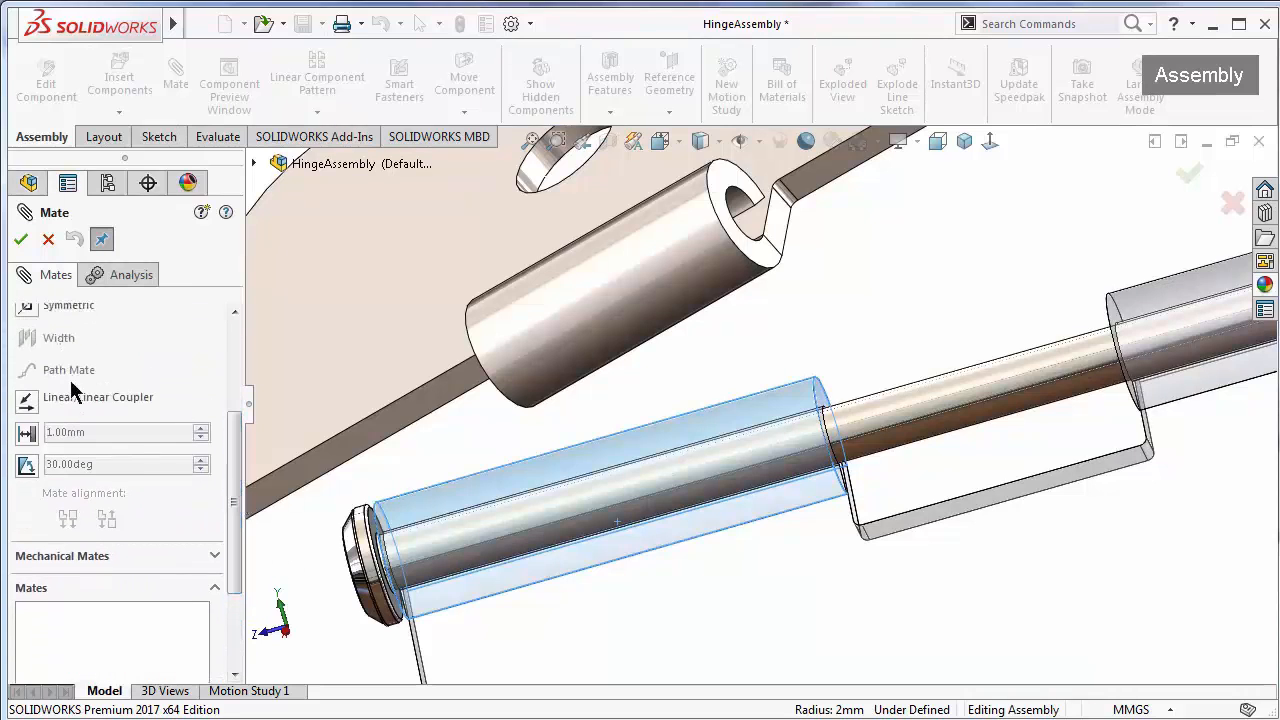
scroll(228, 420, up, 5)
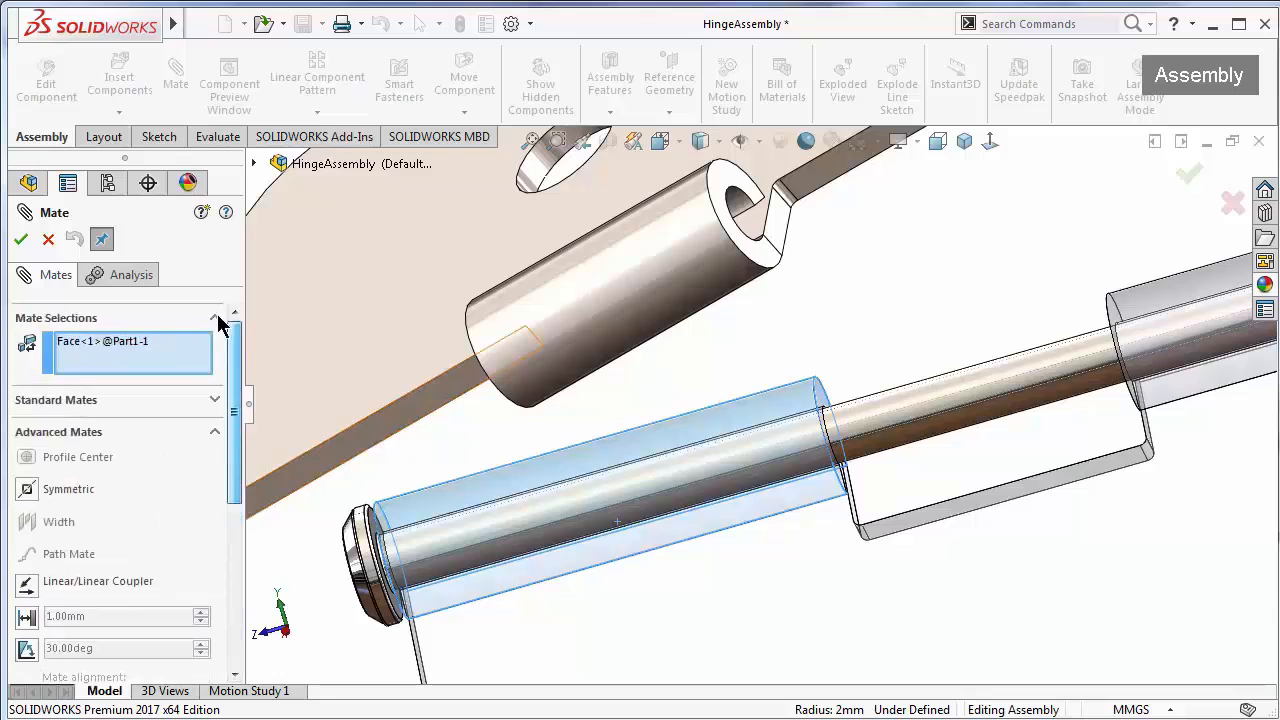
right_click(165, 372)
click(250, 375)
drag(237, 406, 240, 440)
scroll(399, 547, down, 5)
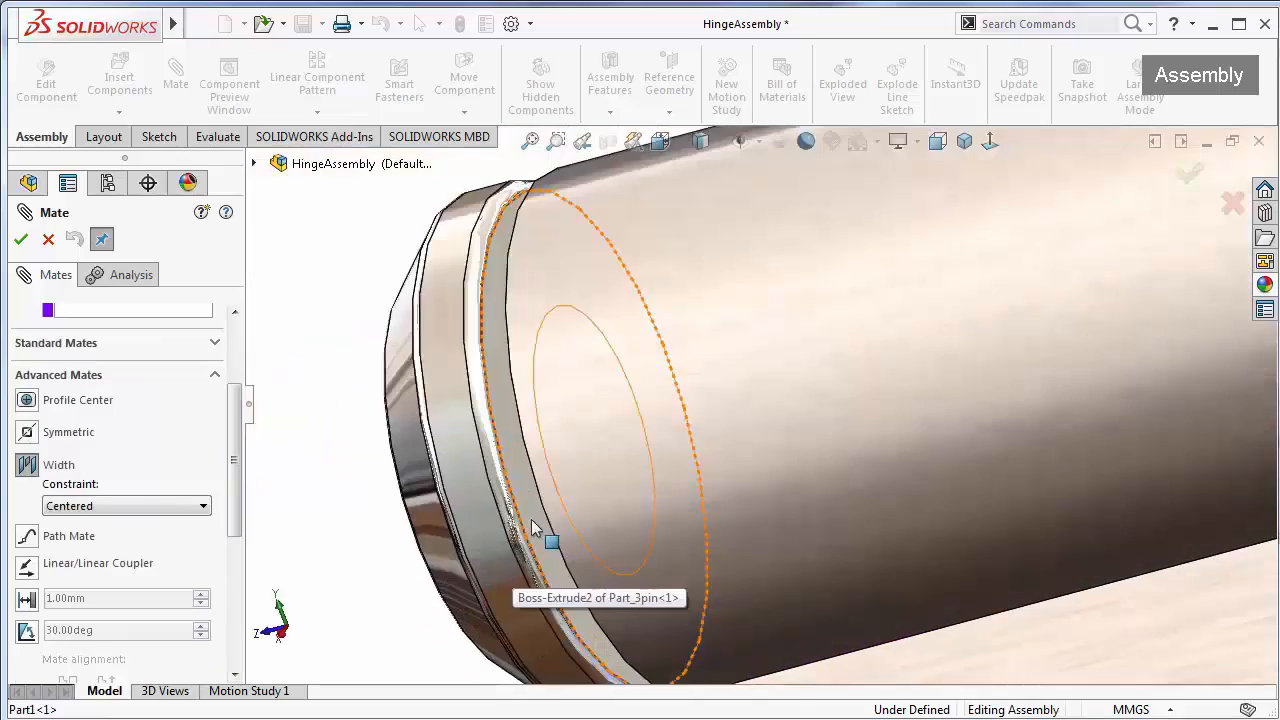
Pick the inner faces of the pin's two heads as the width references
click(531, 519)
scroll(1160, 417, up, 5)
scroll(901, 383, down, 5)
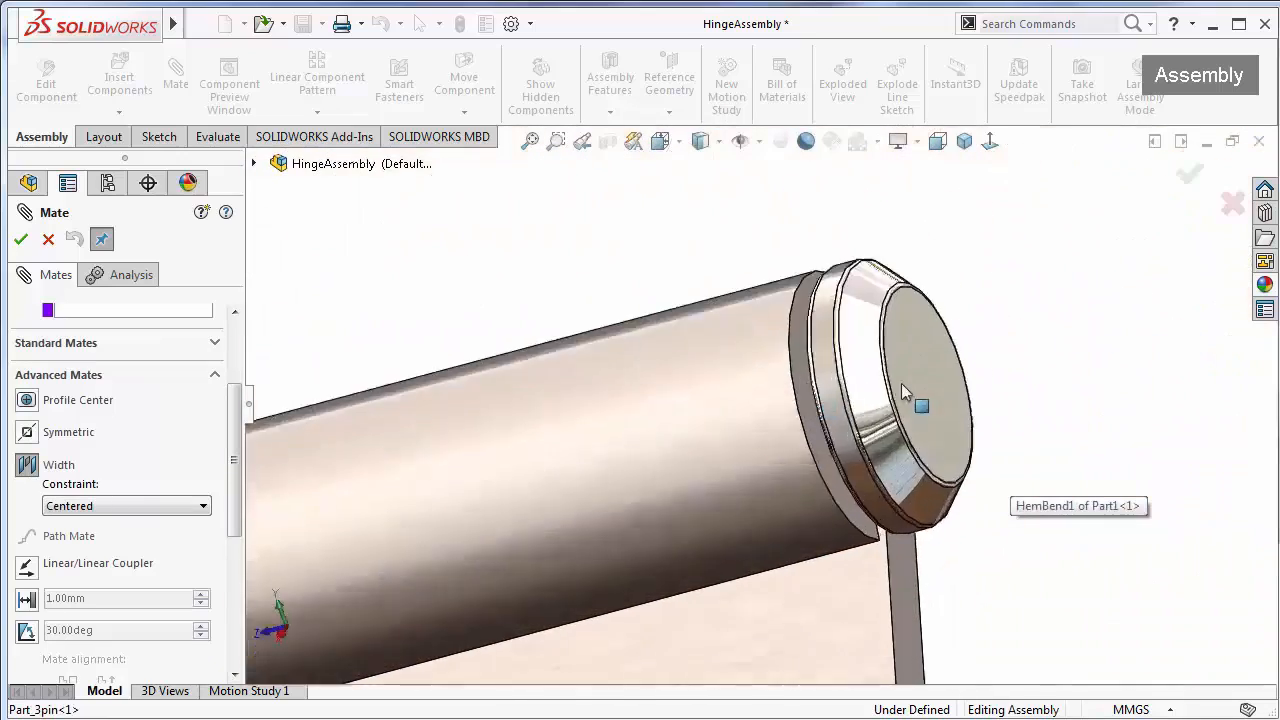
middle_drag(901, 383, 1006, 387)
click(807, 273)
scroll(816, 398, up, 4)
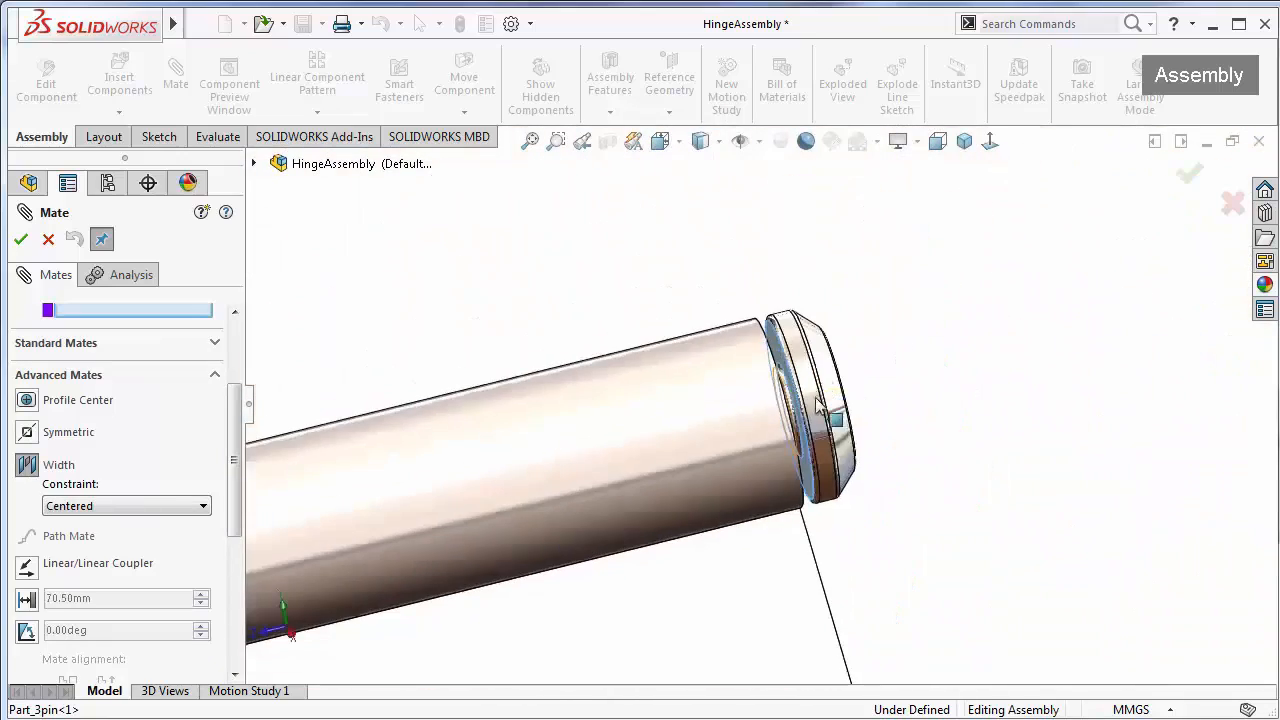
Pick the two outer end faces of Part1's knuckle row as tab references and apply the Width mate
middle_drag(818, 404, 763, 531)
click(863, 586)
scroll(697, 374, up, 5)
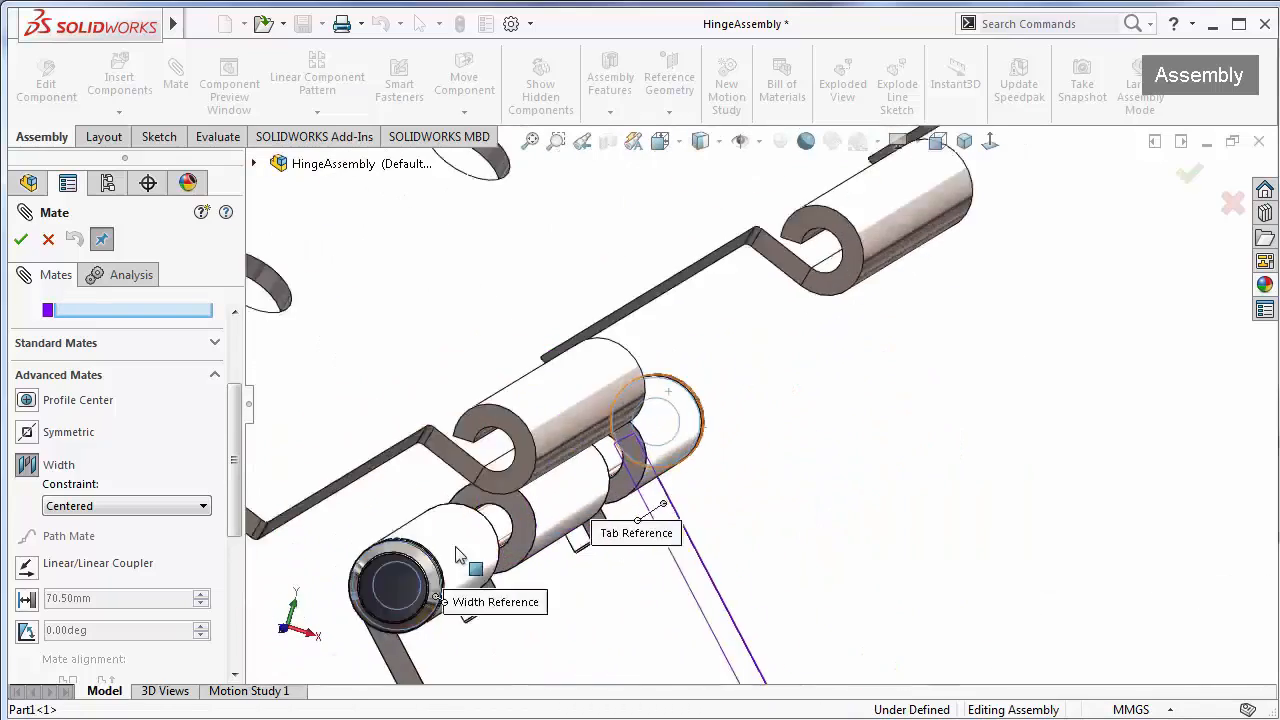
scroll(457, 553, up, 2)
click(531, 630)
right_click(533, 628)
Choose the mechanical Hinge mate for connecting the two leaves
middle_drag(790, 525, 643, 466)
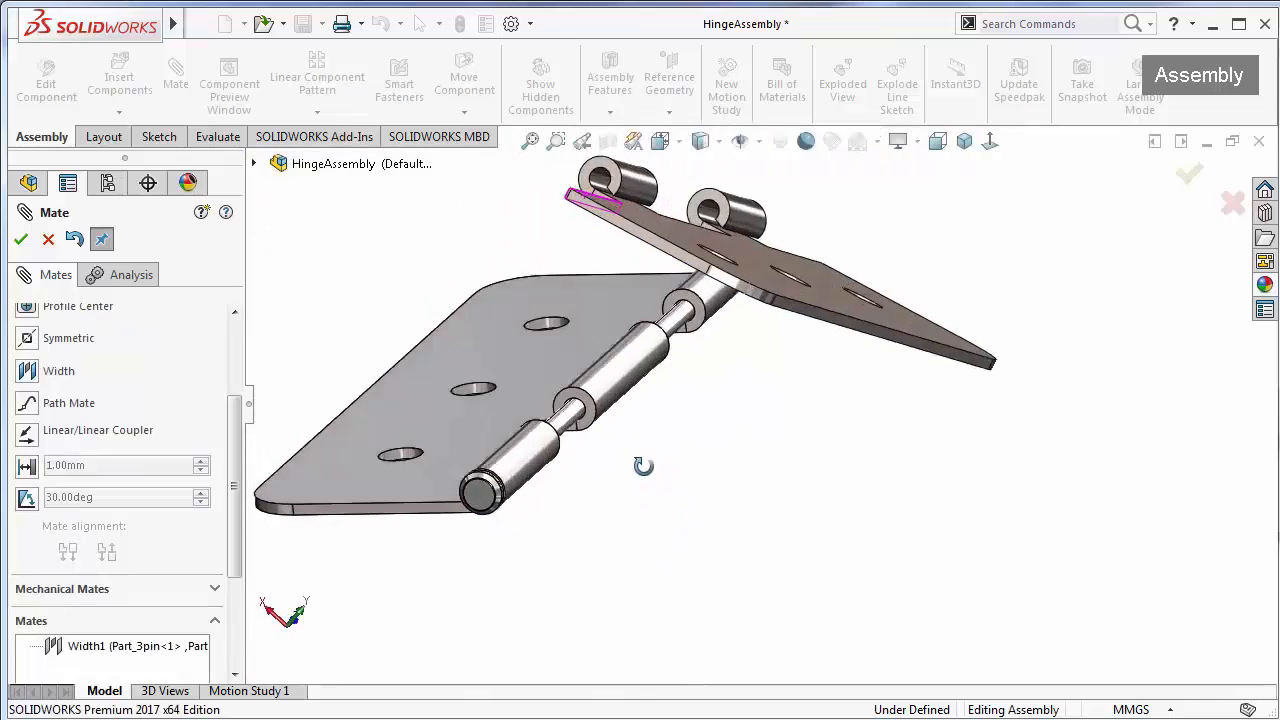
scroll(623, 309, down, 6)
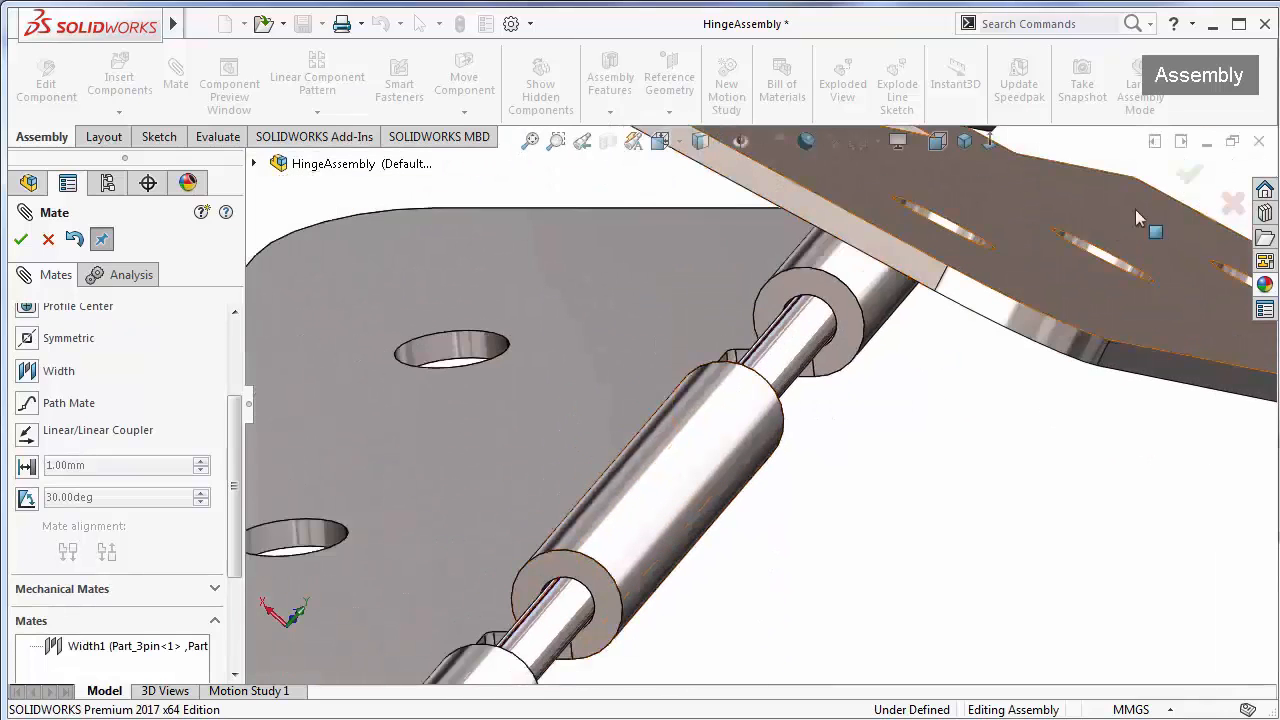
scroll(223, 466, down, 3)
click(214, 481)
scroll(238, 455, up, 4)
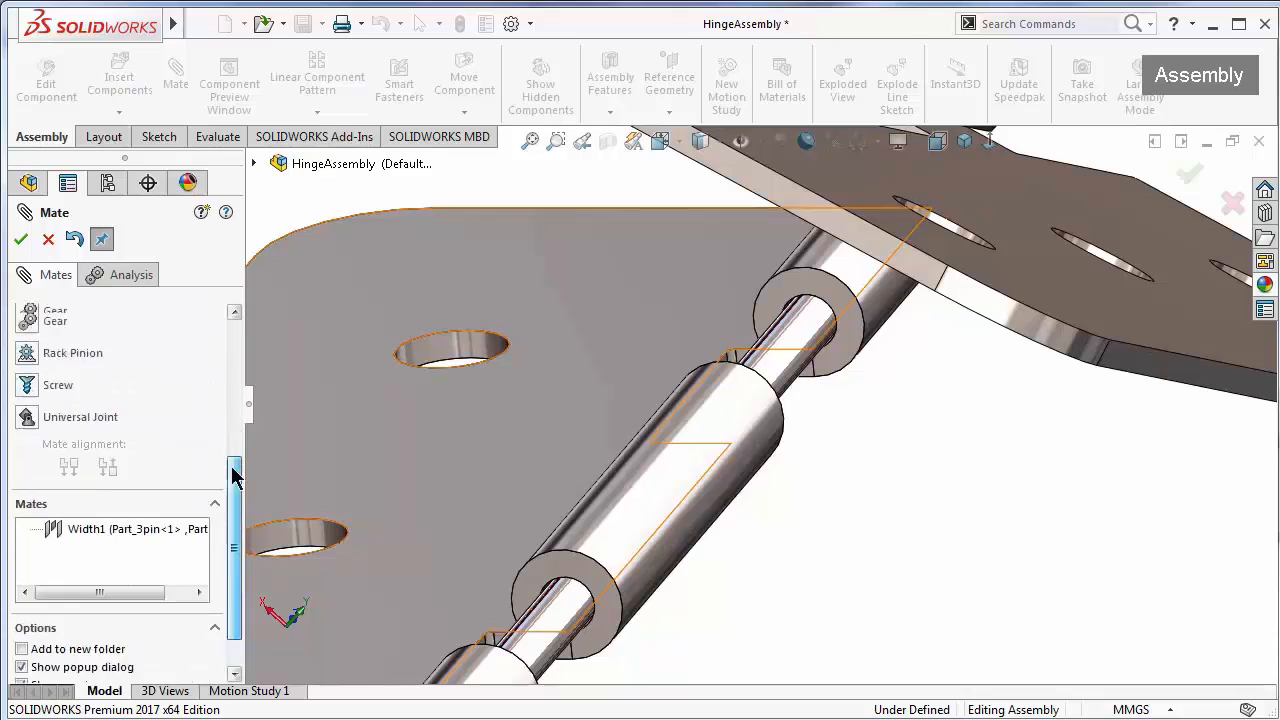
click(26, 400)
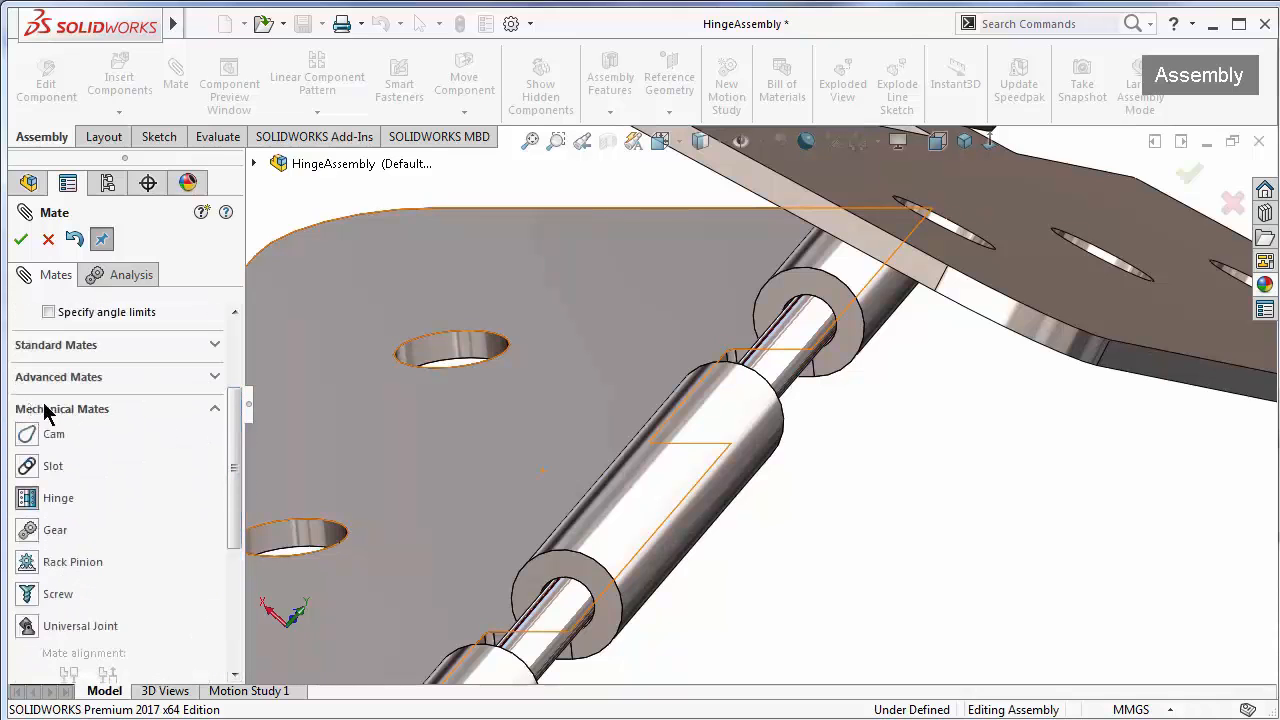
middle_drag(823, 443, 287, 430)
scroll(231, 354, up, 3)
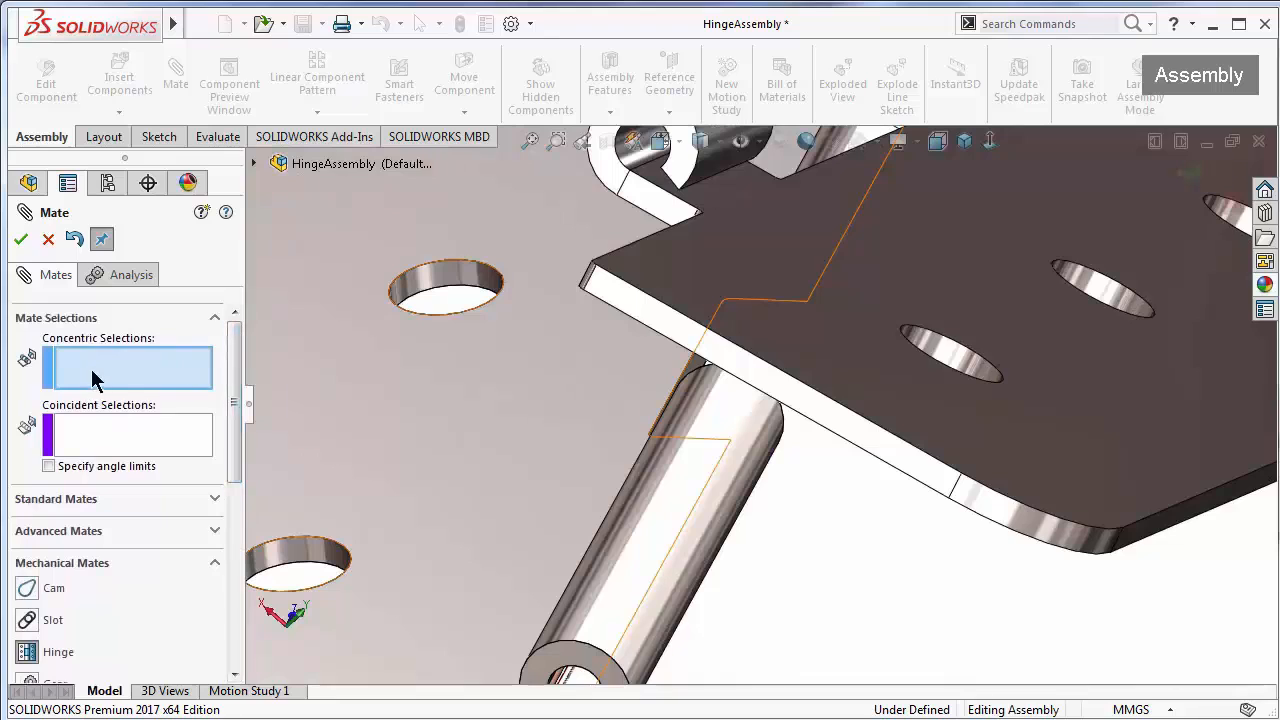
Pick the knuckle bores of Part_2 and Part1 as the Hinge mate's concentric selections
middle_drag(808, 400, 868, 497)
click(733, 307)
scroll(614, 648, down, 3)
scroll(700, 485, down, 6)
scroll(654, 333, down, 3)
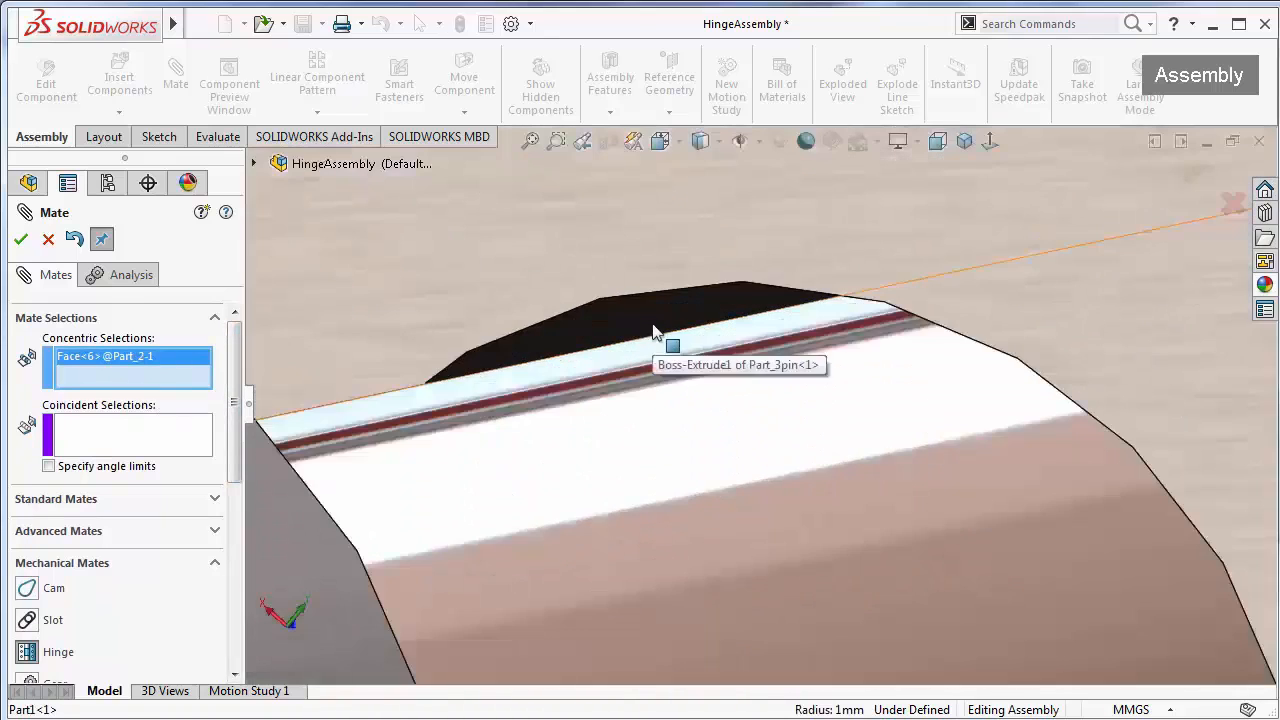
click(651, 320)
scroll(897, 420, up, 10)
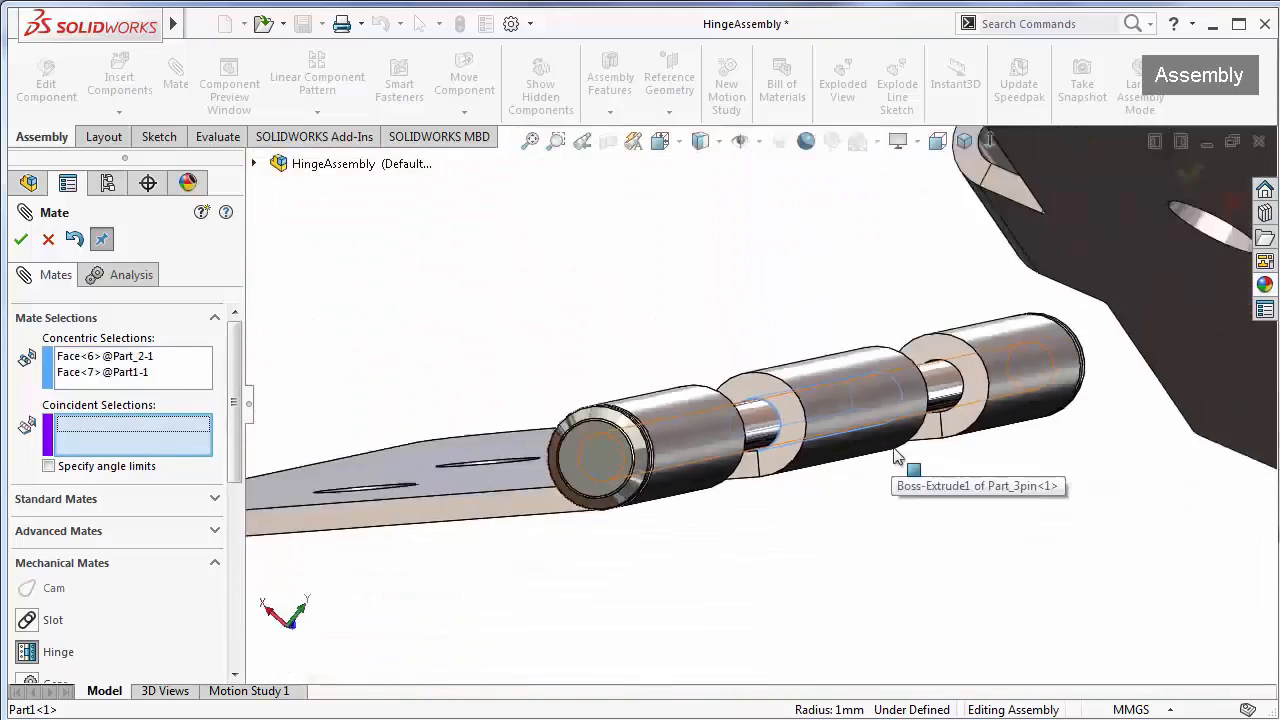
Pick the adjoining knuckle end faces of Part_2 and Part1 as coincident selections and apply the Hinge mate
scroll(790, 365, down, 8)
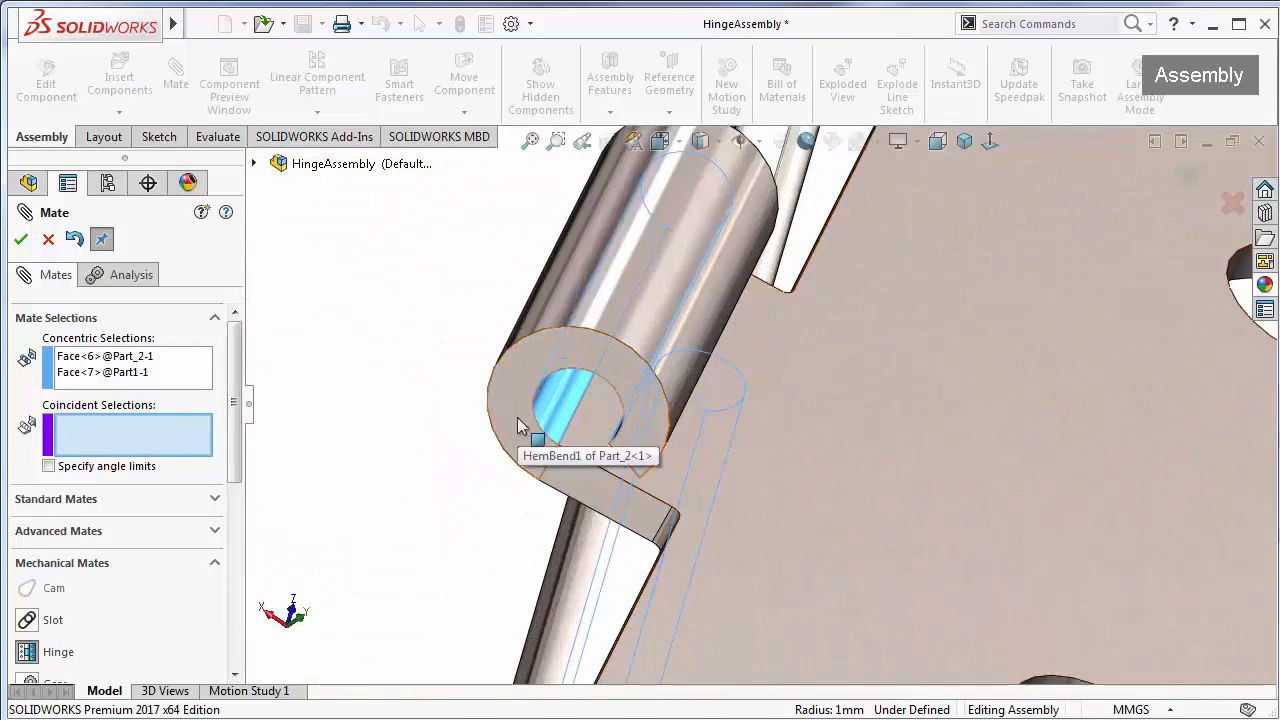
click(519, 420)
scroll(679, 541, up, 5)
scroll(679, 541, down, 8)
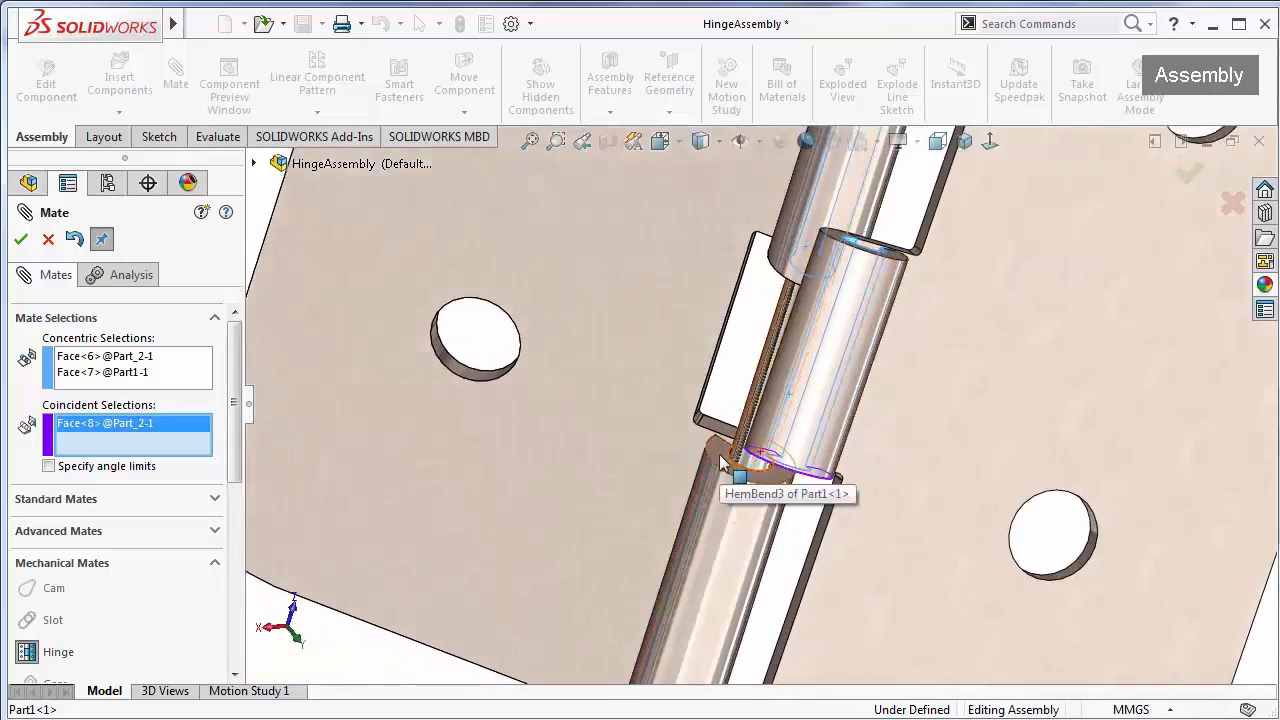
click(721, 458)
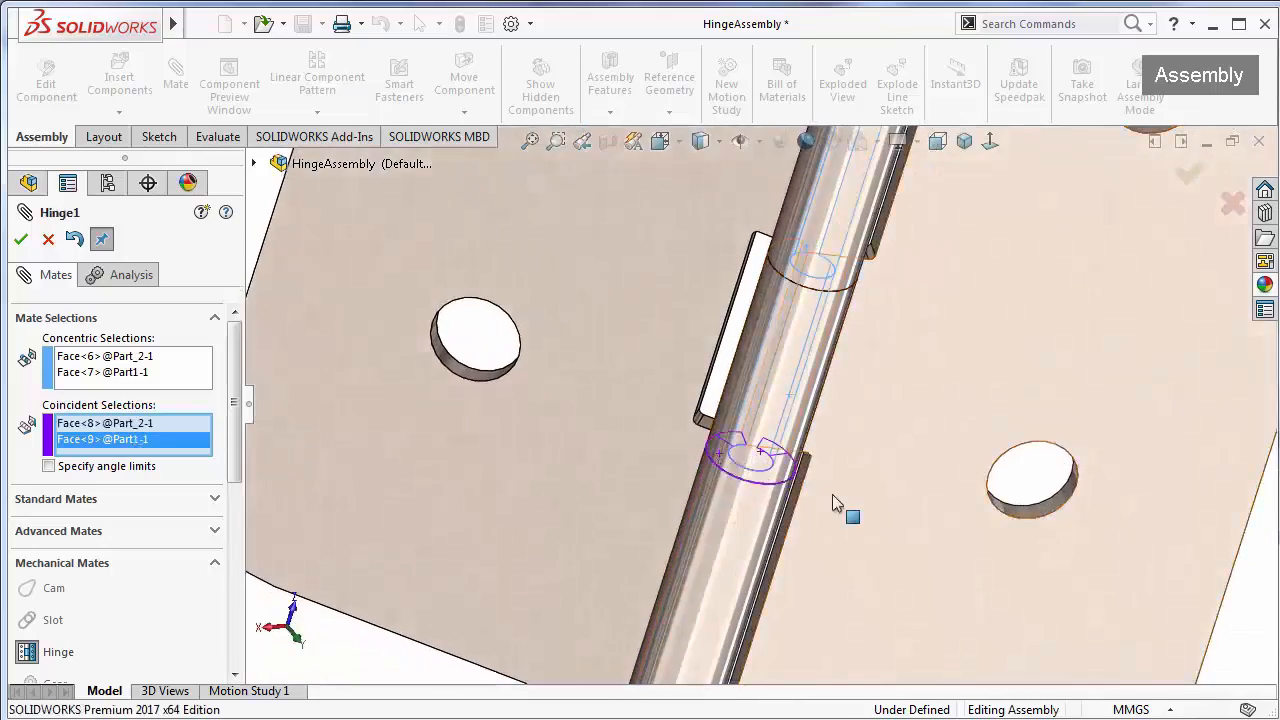
middle_drag(833, 495, 850, 193)
scroll(852, 185, up, 5)
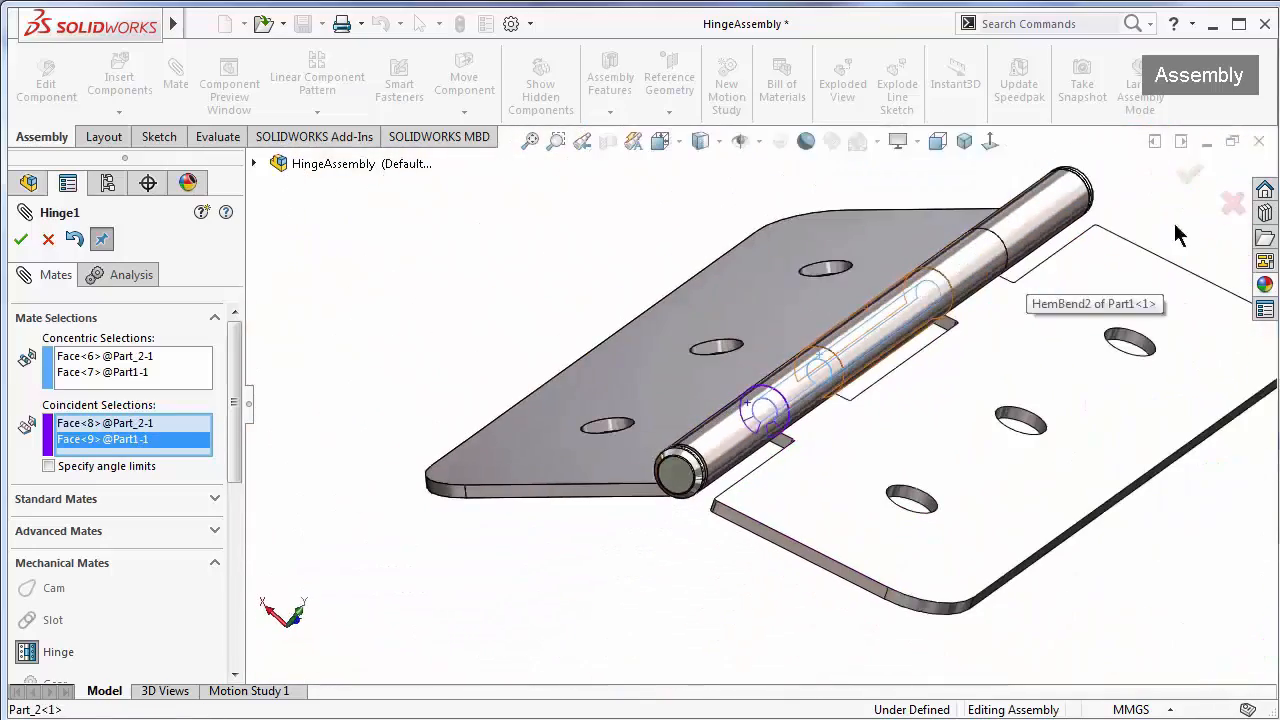
click(1189, 176)
click(21, 239)
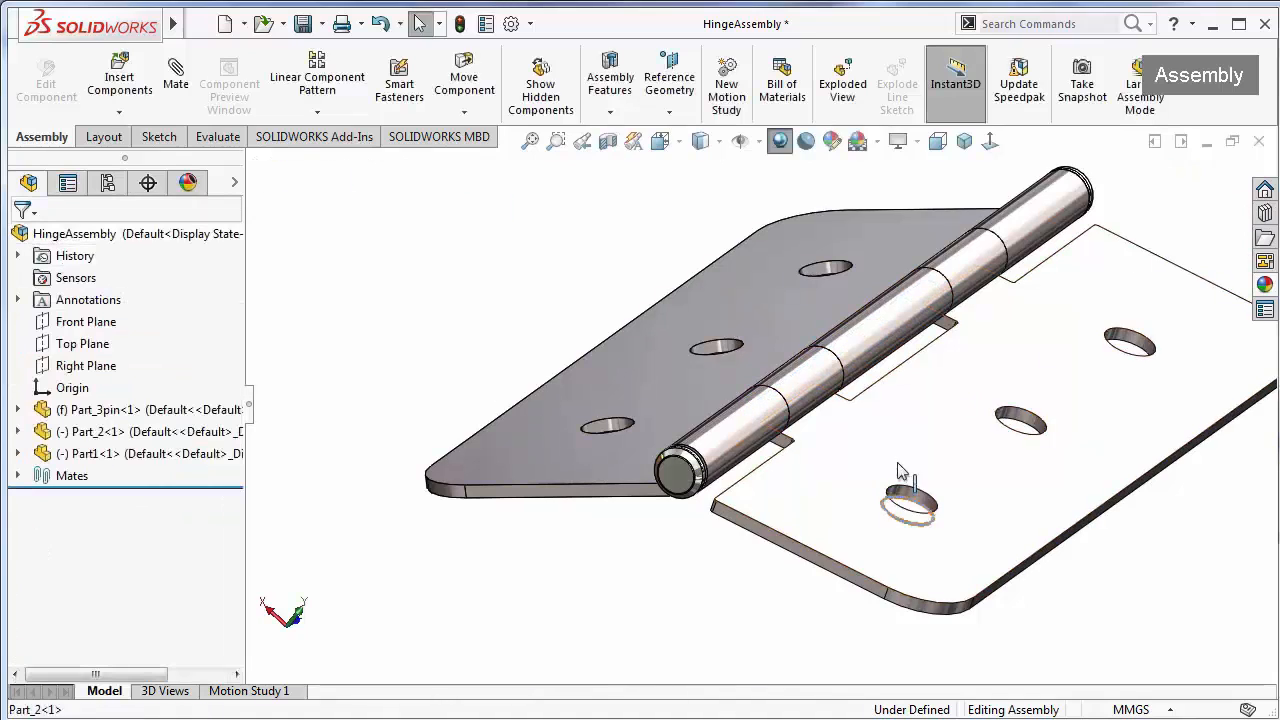
Swing Part_2 about the pin until it hangs down roughly perpendicular to Part1
drag(894, 480, 944, 462)
middle_drag(906, 545, 882, 468)
drag(814, 580, 637, 590)
middle_drag(762, 496, 738, 548)
scroll(774, 428, down, 2)
scroll(774, 428, up, 3)
middle_drag(776, 430, 855, 505)
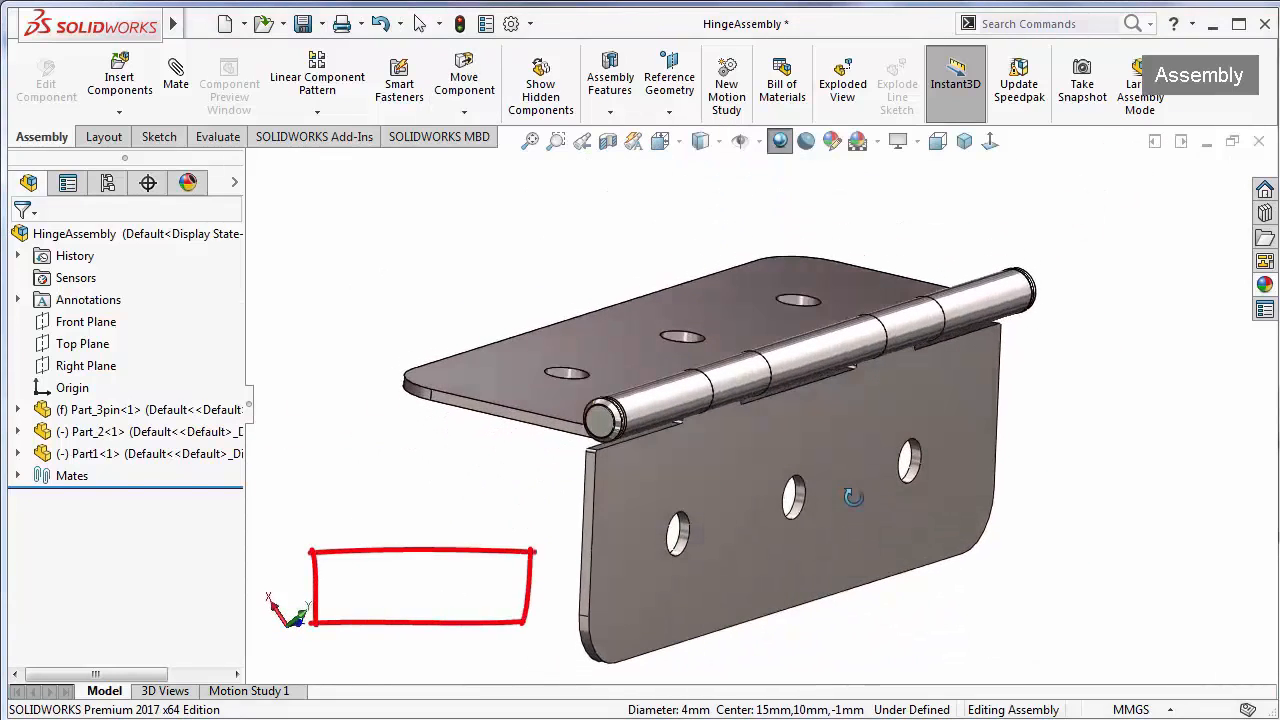
scroll(855, 505, down, 2)
Swing Part_2 toward Part1 using Move Component with Free Drag and Collision Detection between all components
click(464, 82)
click(115, 329)
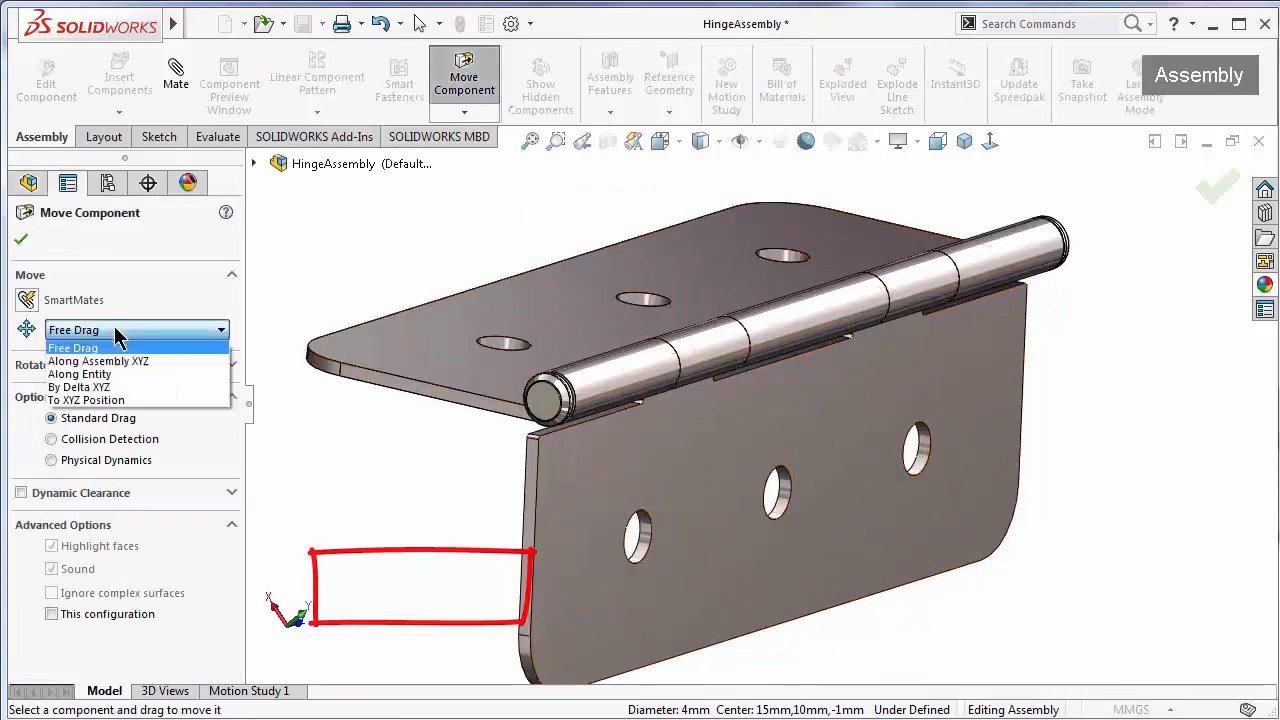
click(146, 350)
click(72, 442)
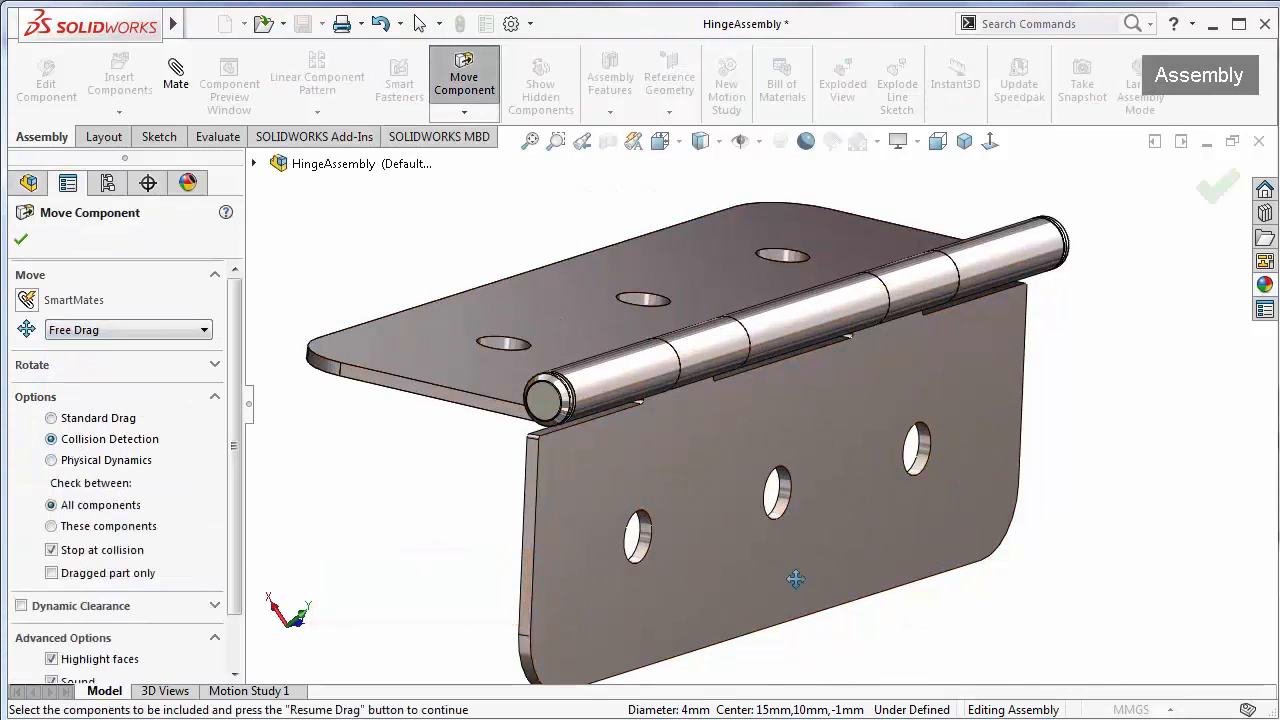
drag(625, 510, 603, 473)
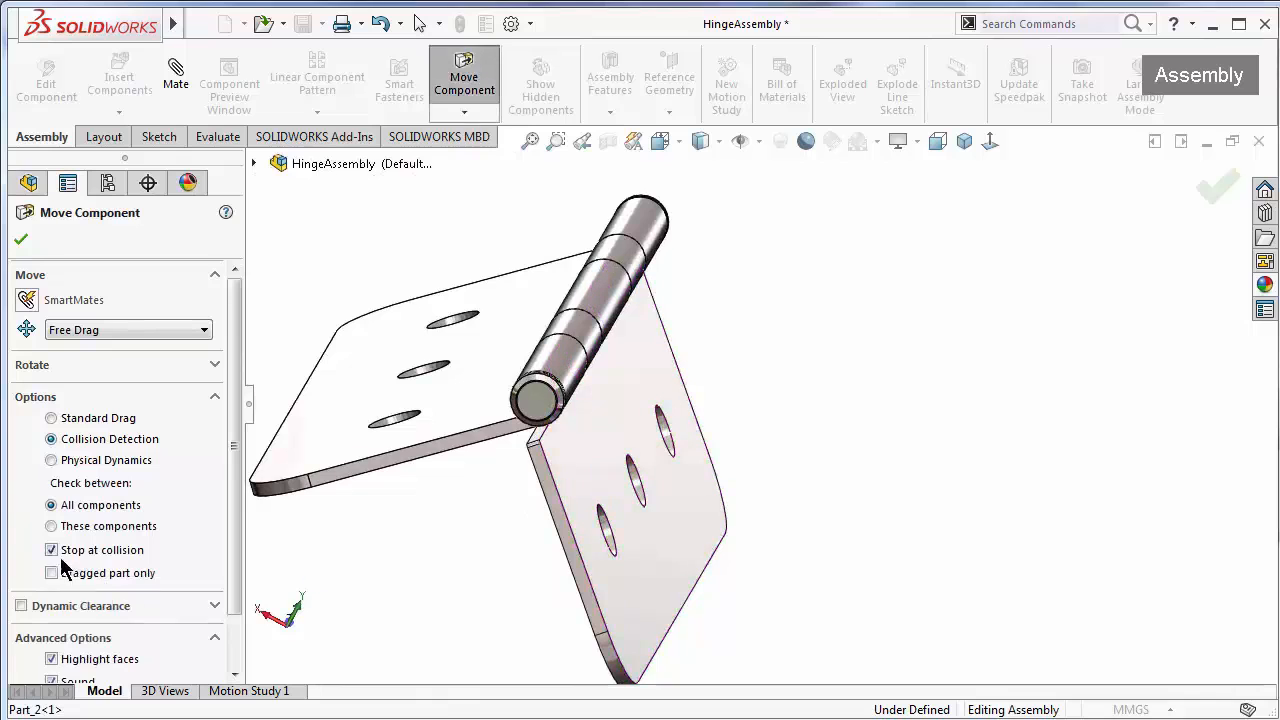
drag(594, 585, 484, 525)
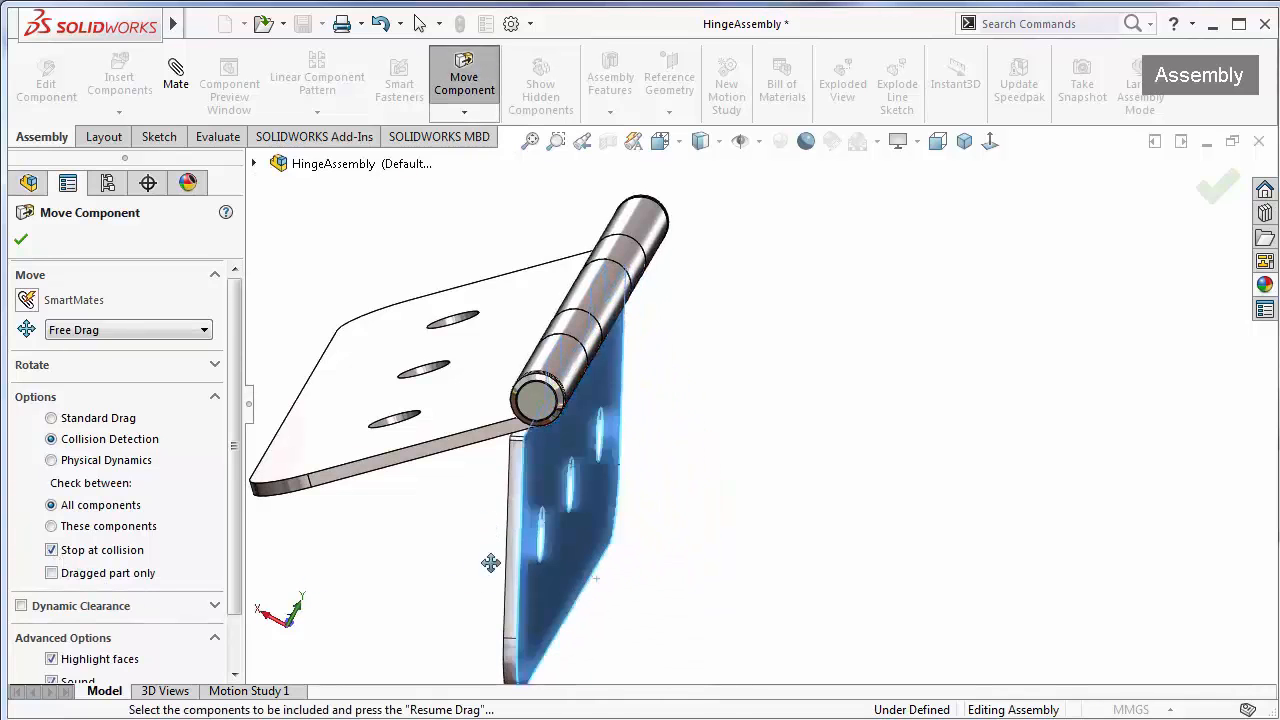
mouse_move(491, 563)
middle_down()
mouse_move(508, 502)
mouse_move(493, 543)
middle_up()
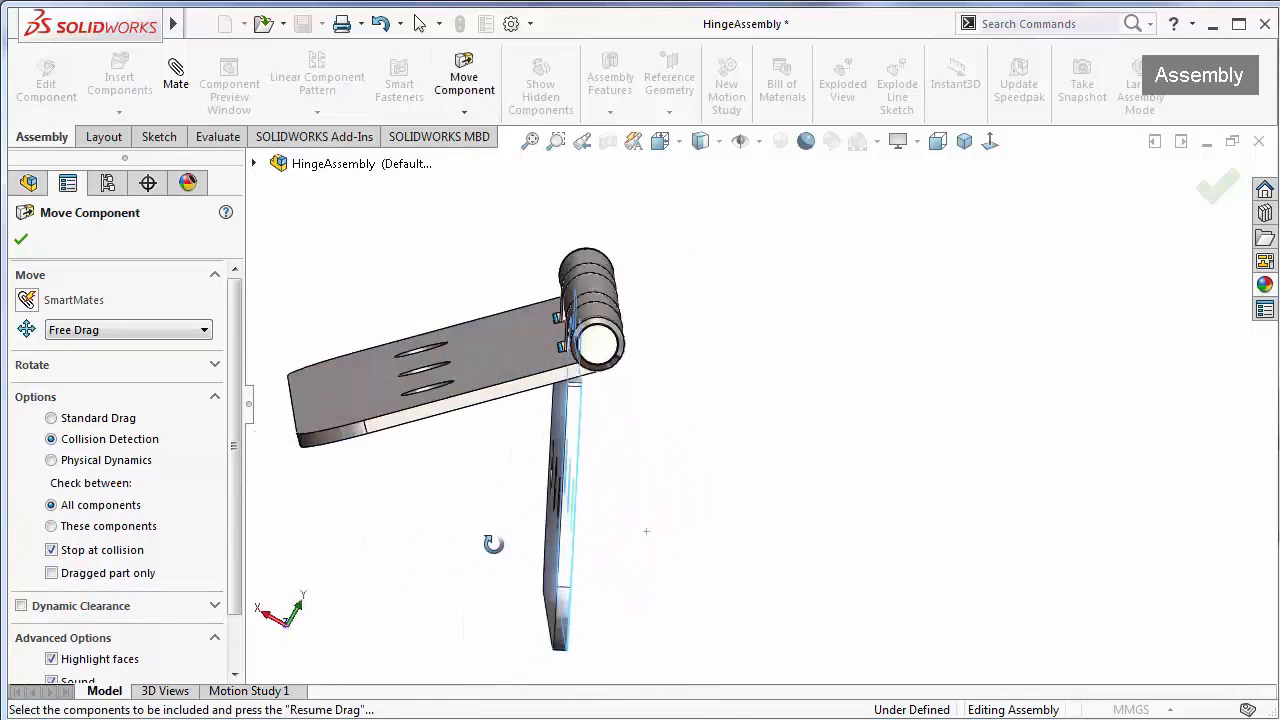
click(1205, 192)
mouse_move(803, 365)
middle_down()
mouse_move(794, 329)
mouse_move(771, 366)
mouse_move(785, 382)
middle_up()
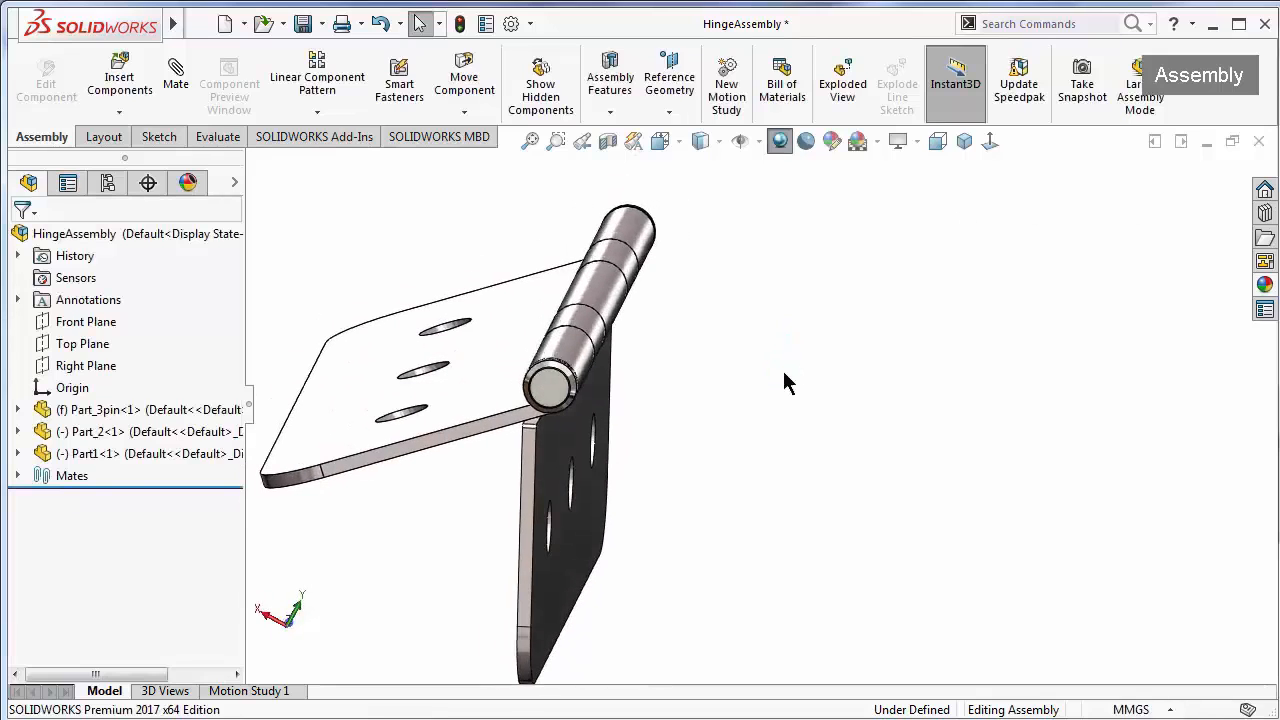
Measure the angle between the flat faces of Part1 and Part_2 with the hinge swung to its stop
click(210, 140)
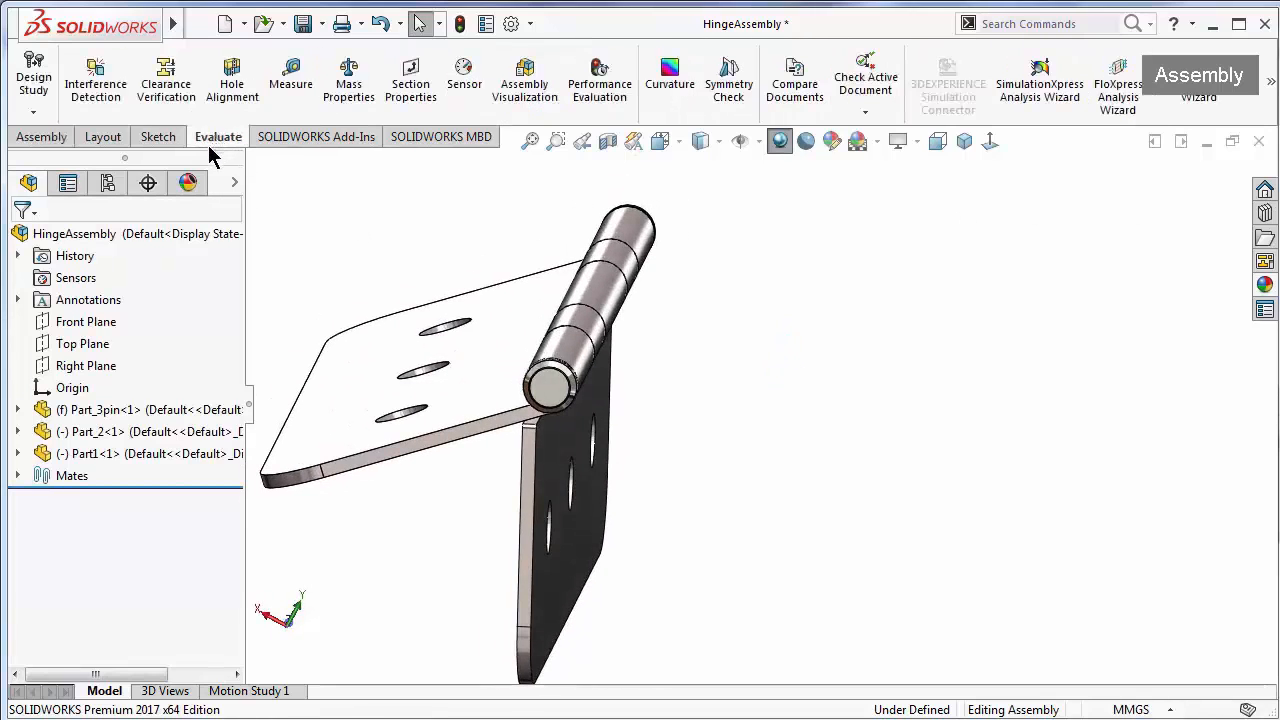
click(354, 400)
click(572, 576)
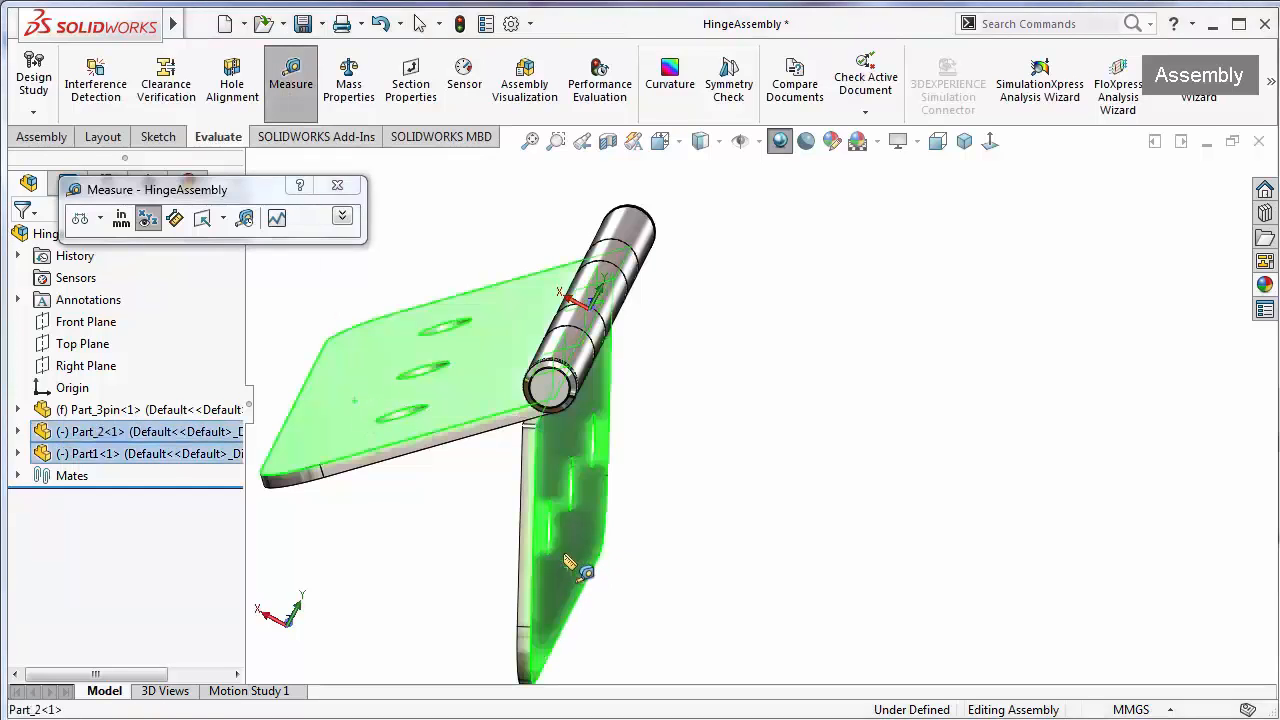
click(100, 220)
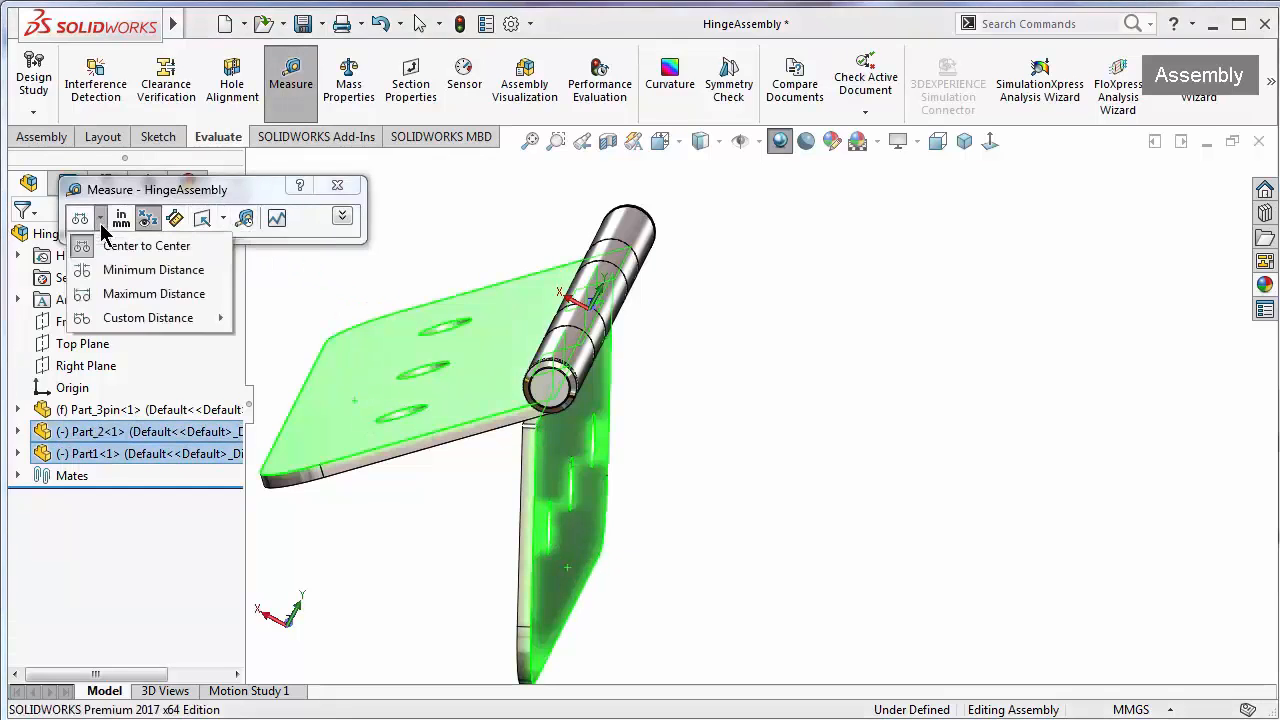
drag(229, 192, 829, 289)
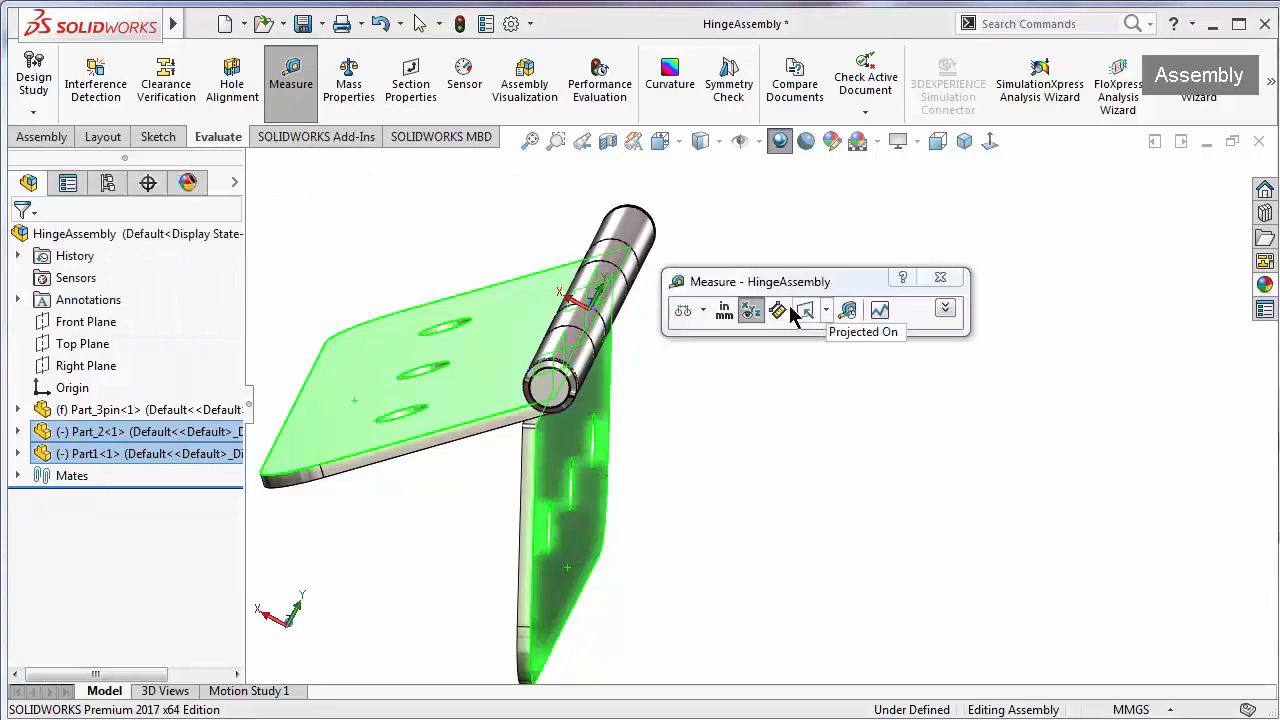
click(826, 311)
click(838, 316)
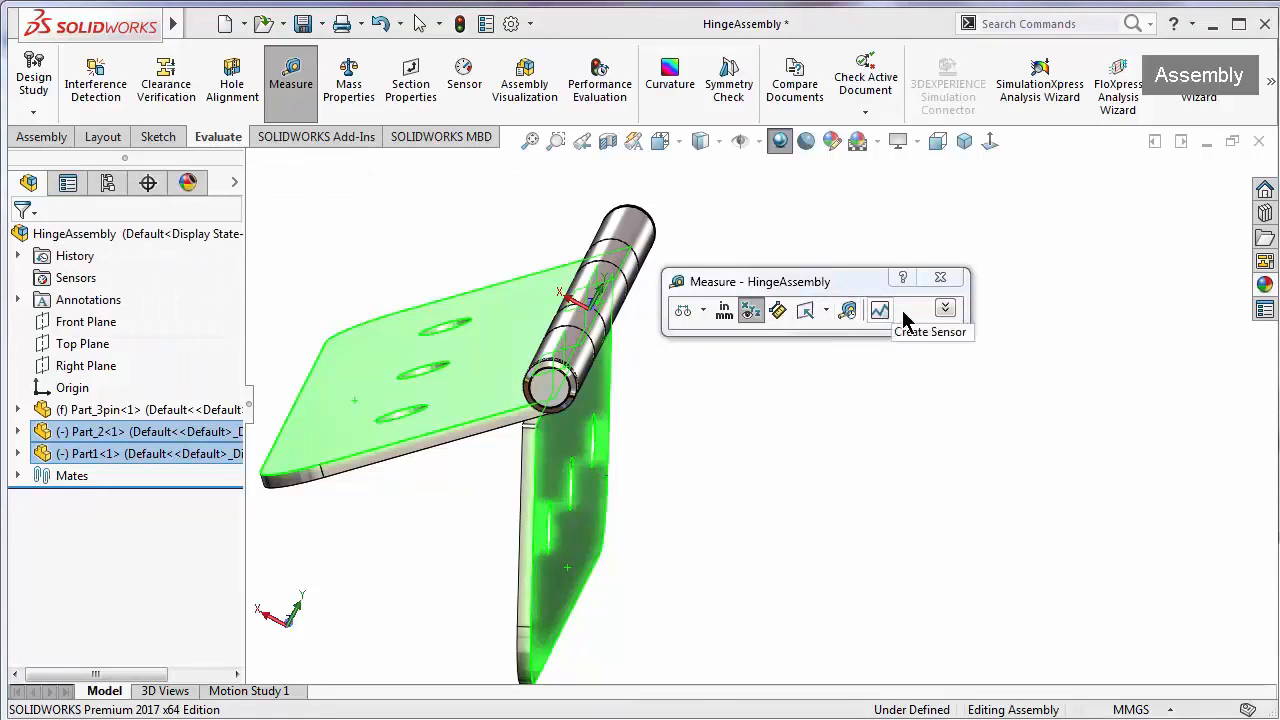
click(945, 311)
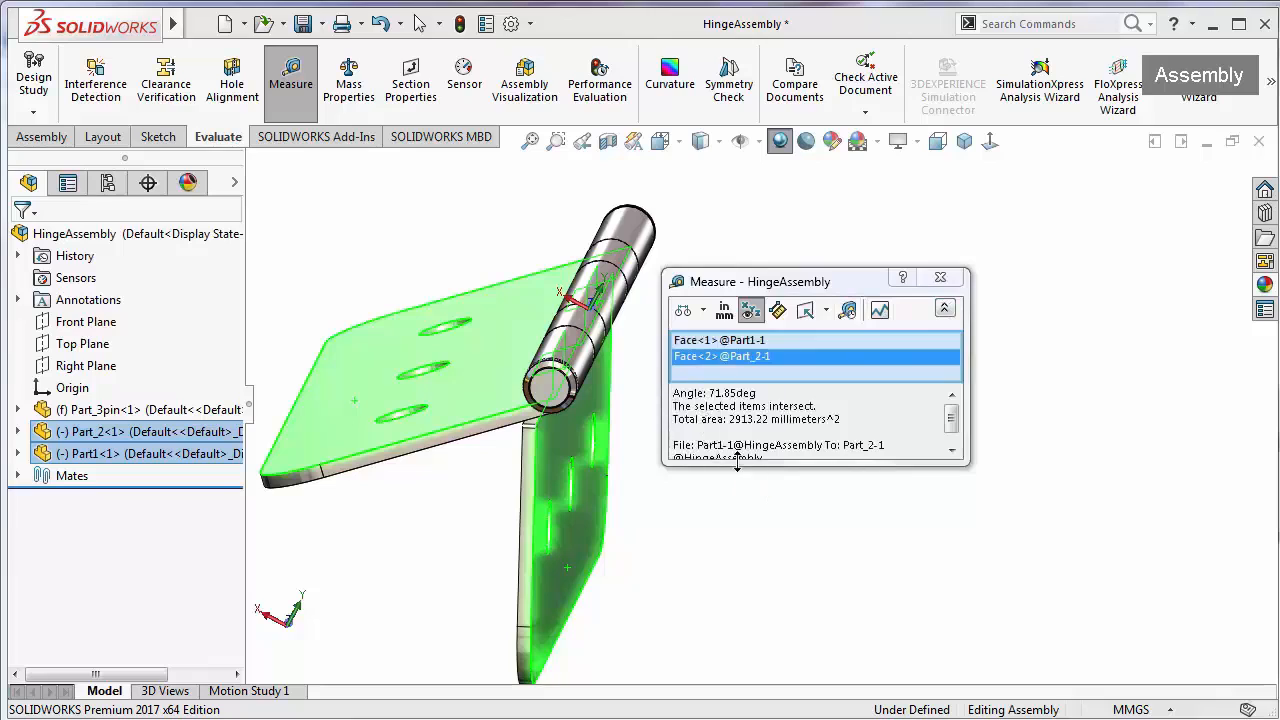
mouse_move(949, 418)
mouse_down()
mouse_move(954, 437)
mouse_move(949, 420)
mouse_up()
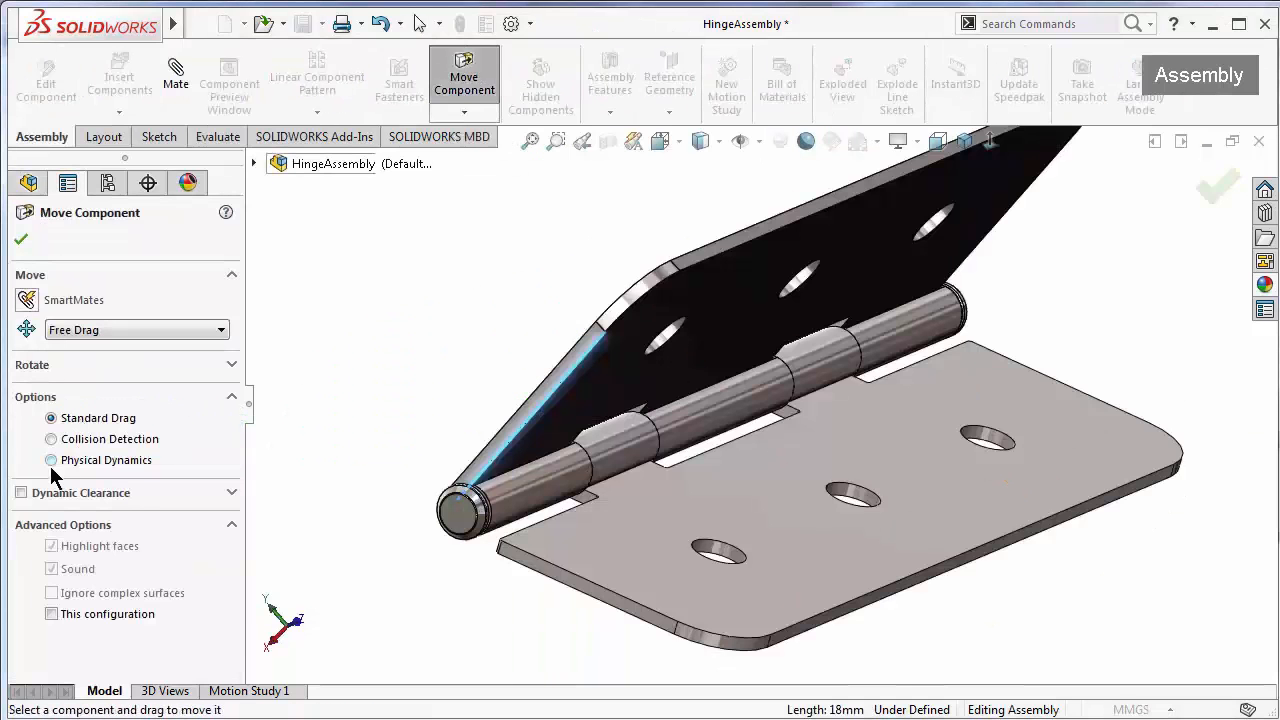
Swing Part_2 down toward Part1 using Move Component with Collision Detection between all components
click(51, 439)
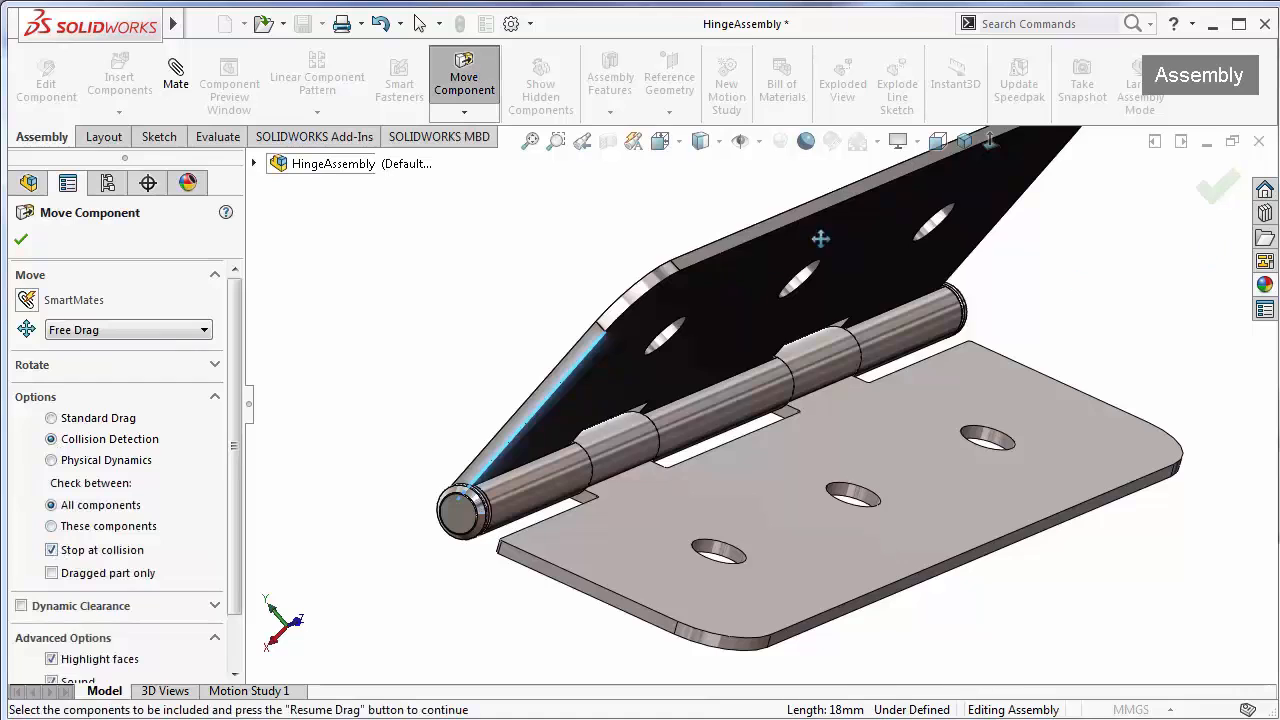
drag(820, 239, 874, 620)
middle_drag(530, 575, 574, 551)
scroll(576, 549, down, 7)
click(1215, 189)
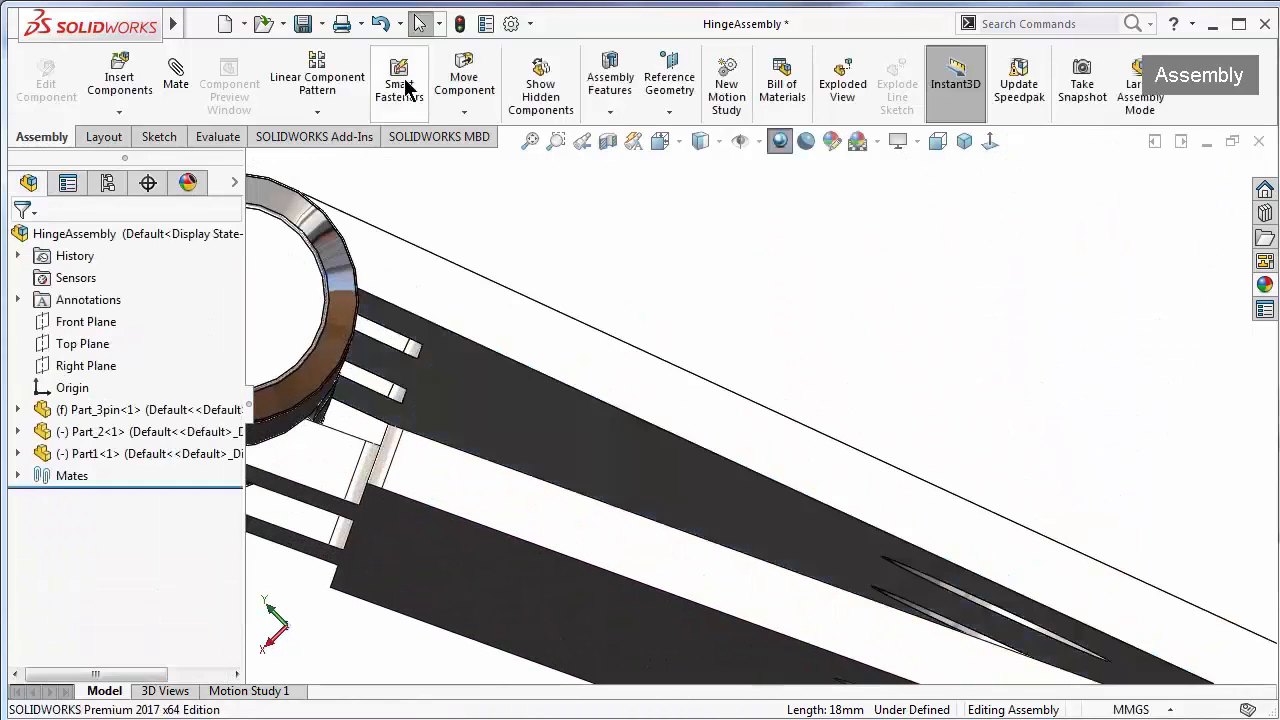
Measure the angle between the facing surfaces of Part1 and Part_2 with the hinge folded closed
click(218, 137)
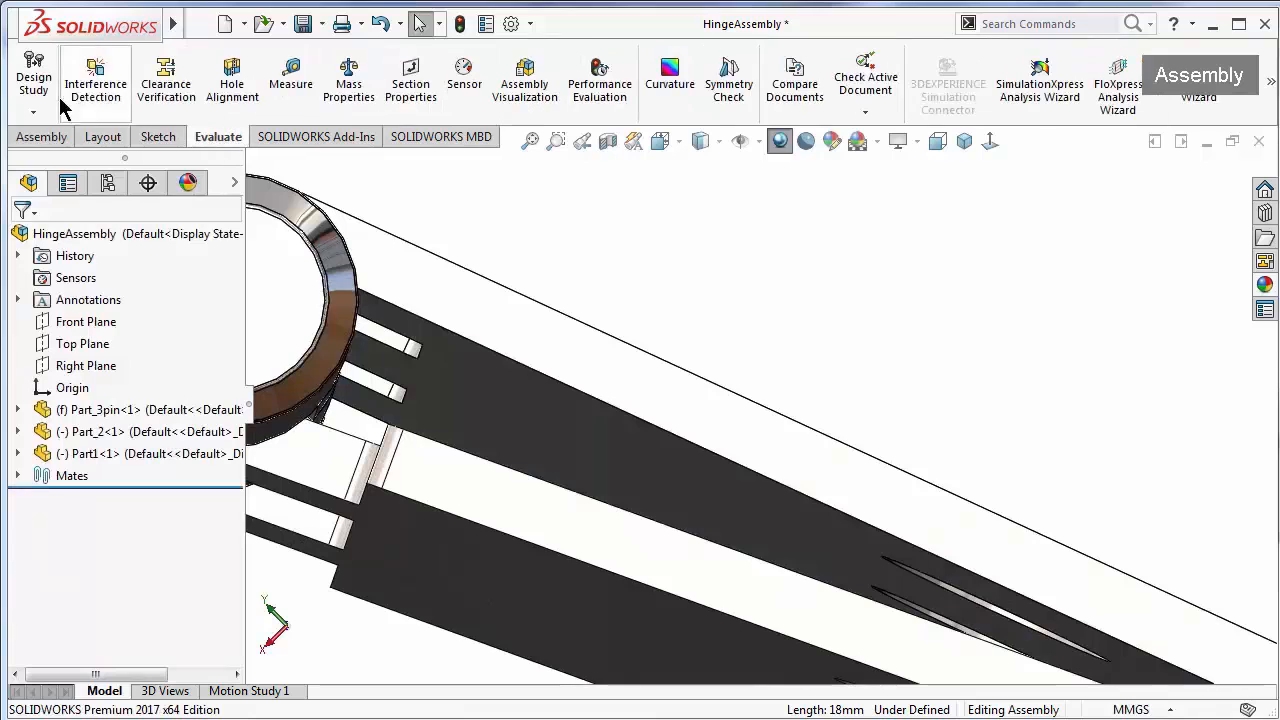
click(291, 75)
click(522, 417)
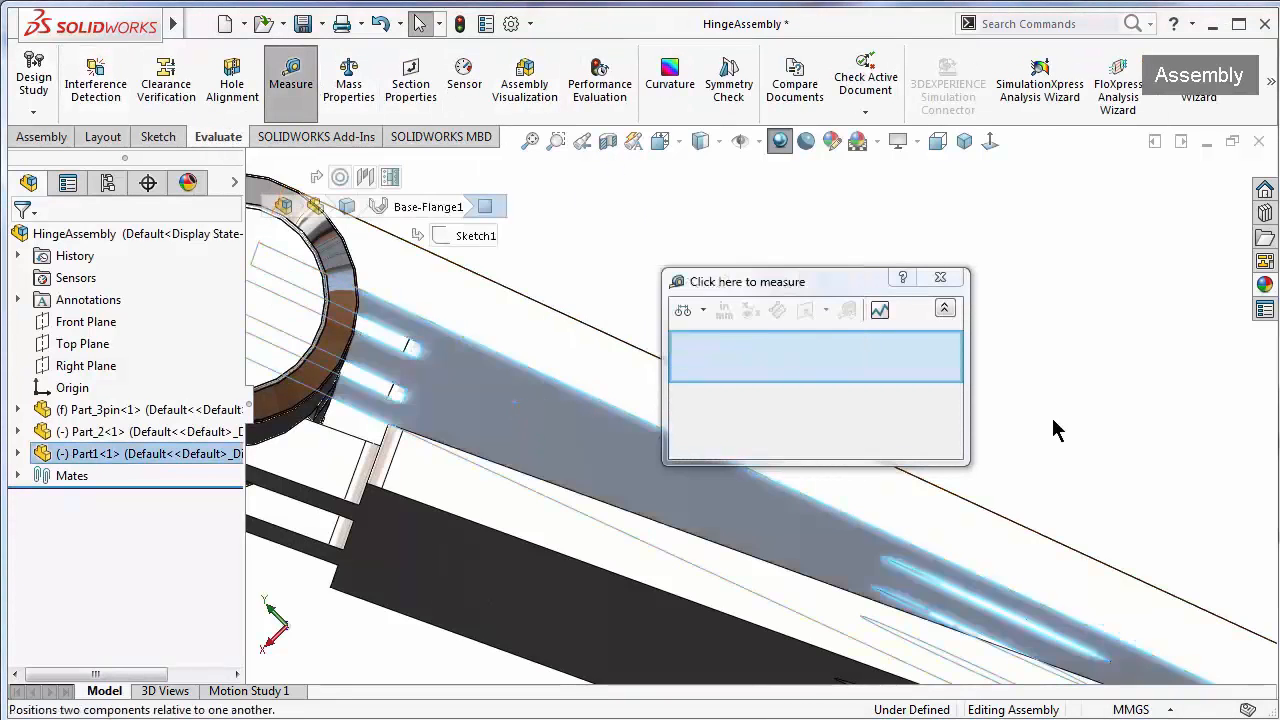
mouse_move(1054, 422)
middle_down()
mouse_move(1018, 411)
mouse_move(1036, 420)
middle_up()
click(557, 438)
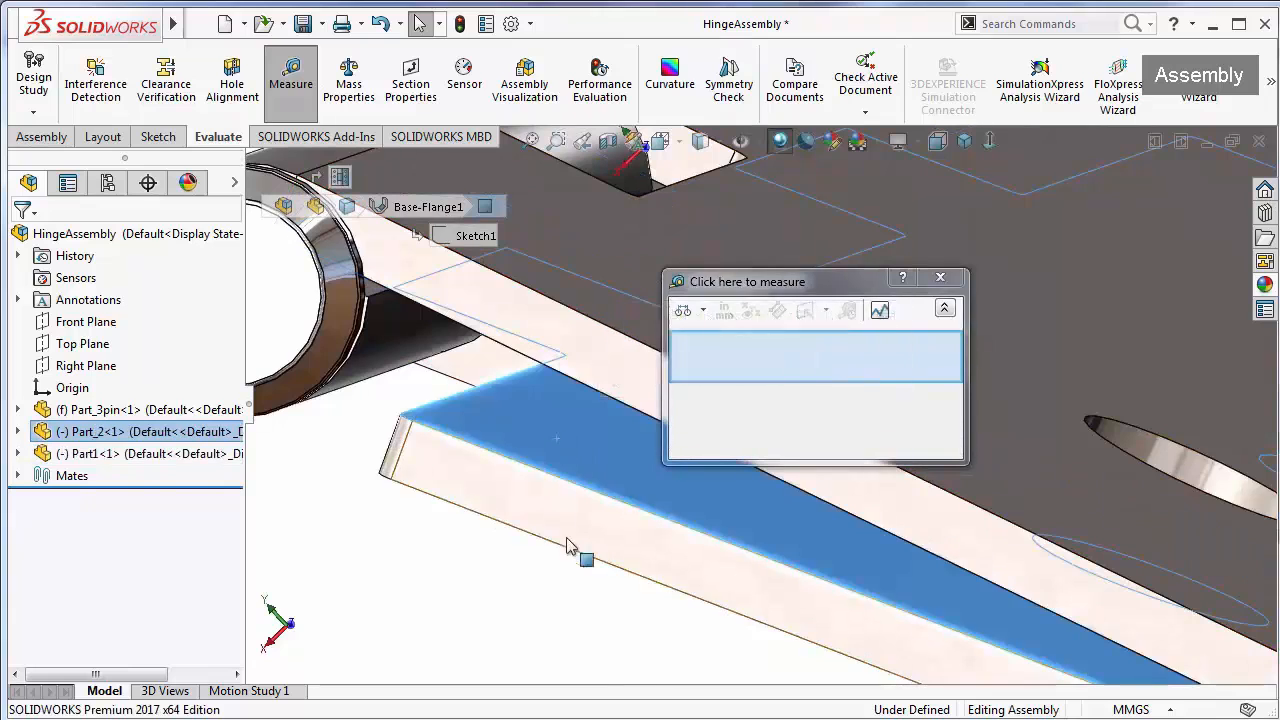
middle_drag(505, 592, 534, 443)
click(559, 430)
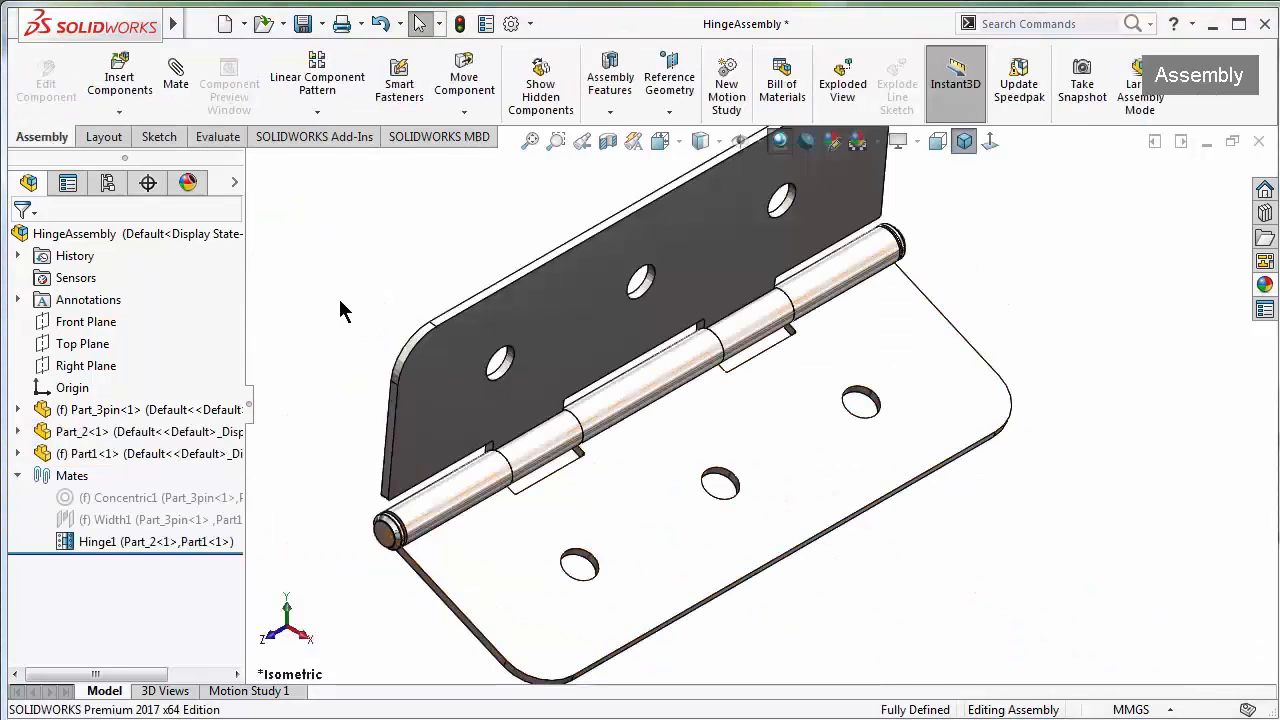
Start an advanced limit angle mate with Part_2's inner flat face as the first selection
drag(640, 470, 540, 494)
middle_drag(637, 486, 638, 408)
click(177, 72)
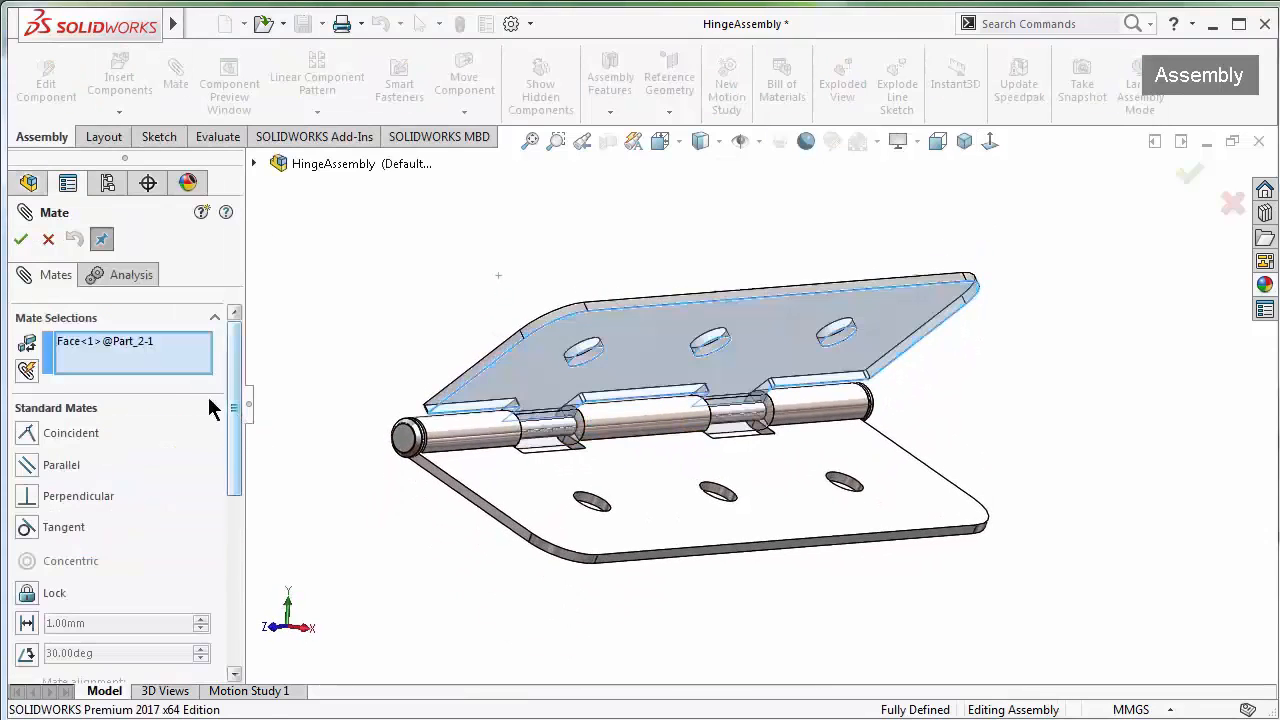
drag(233, 400, 232, 449)
click(211, 518)
click(33, 476)
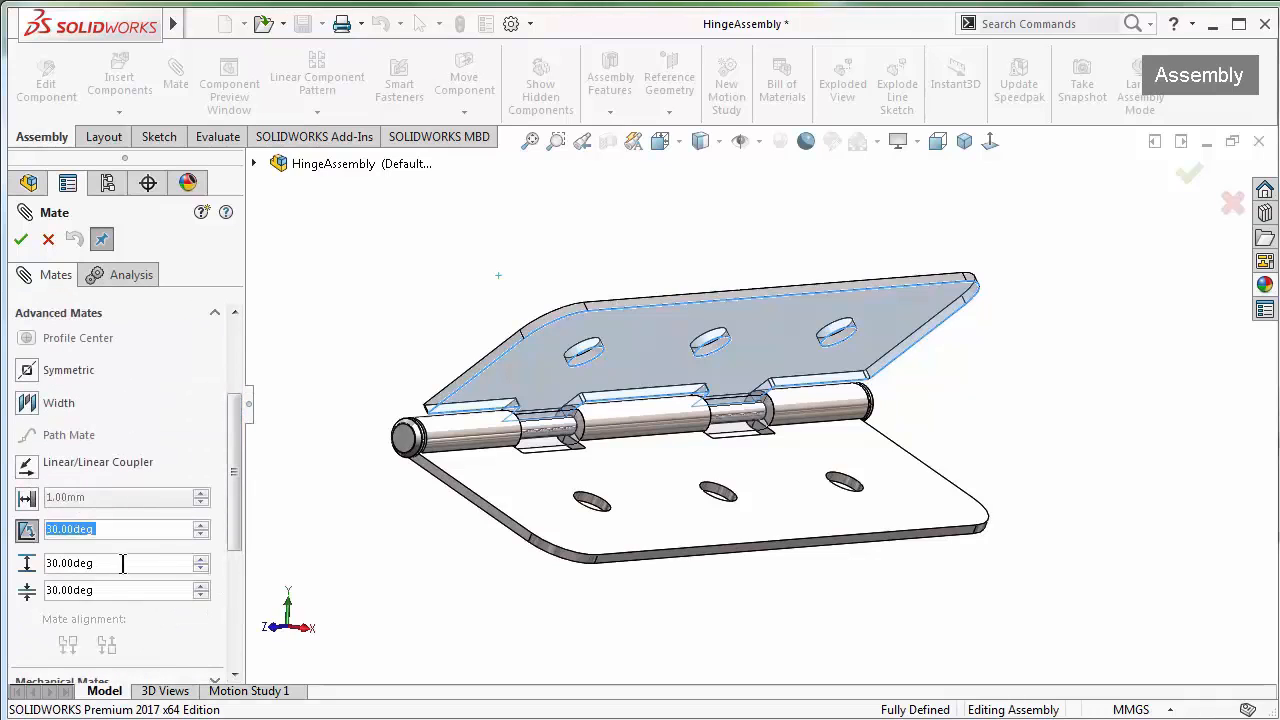
Set the angle mate's maximum value to 360-71.85 degrees and its minimum value to 4.81 degrees
text(360)
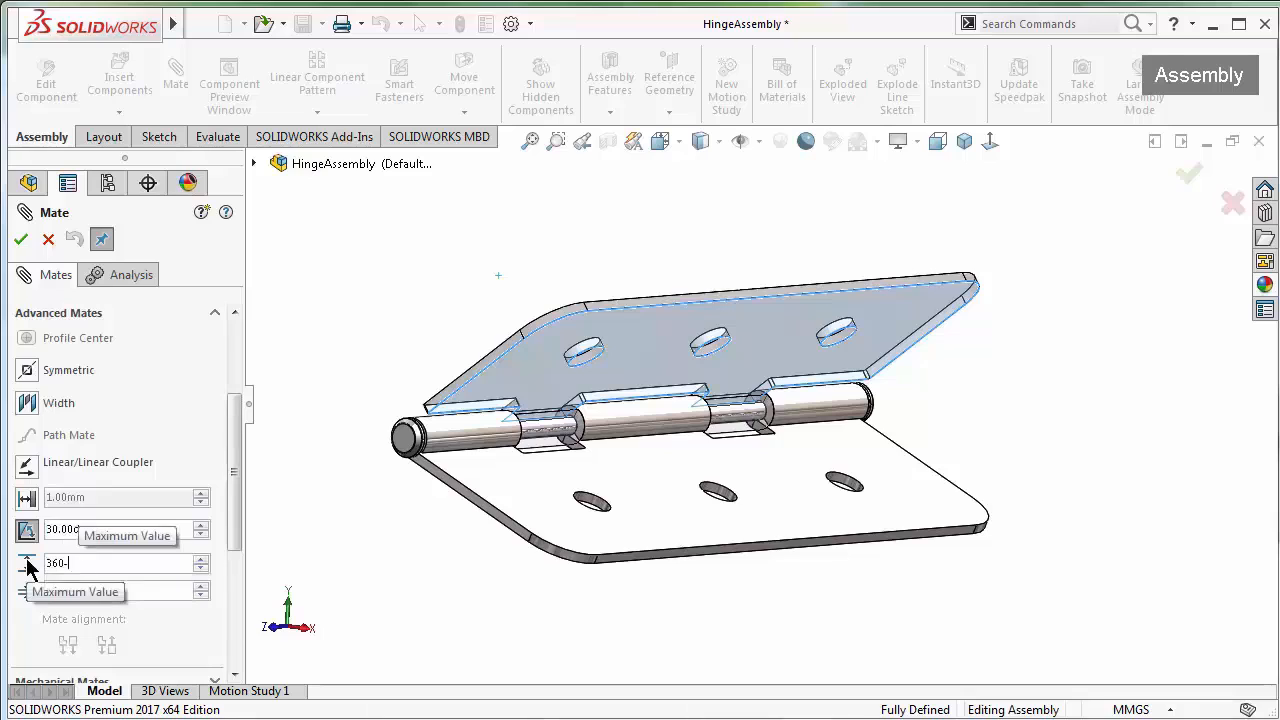
text(-71,85)
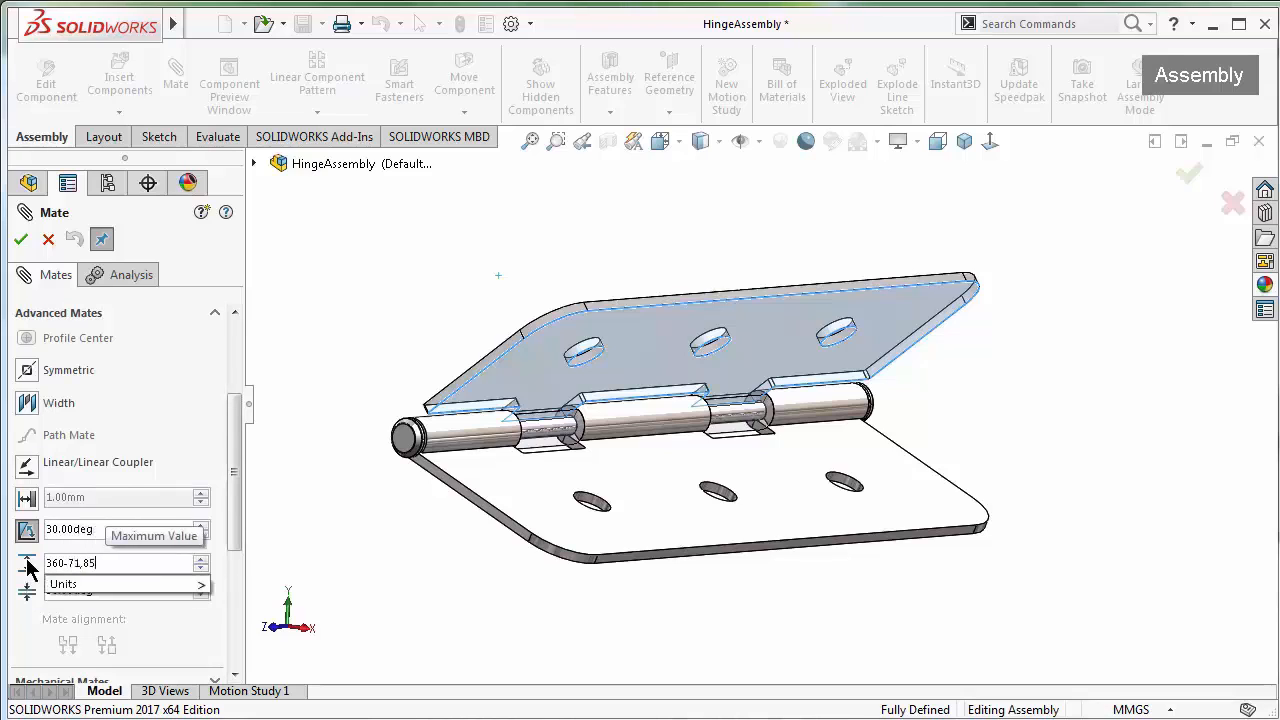
mouse_move(53, 592)
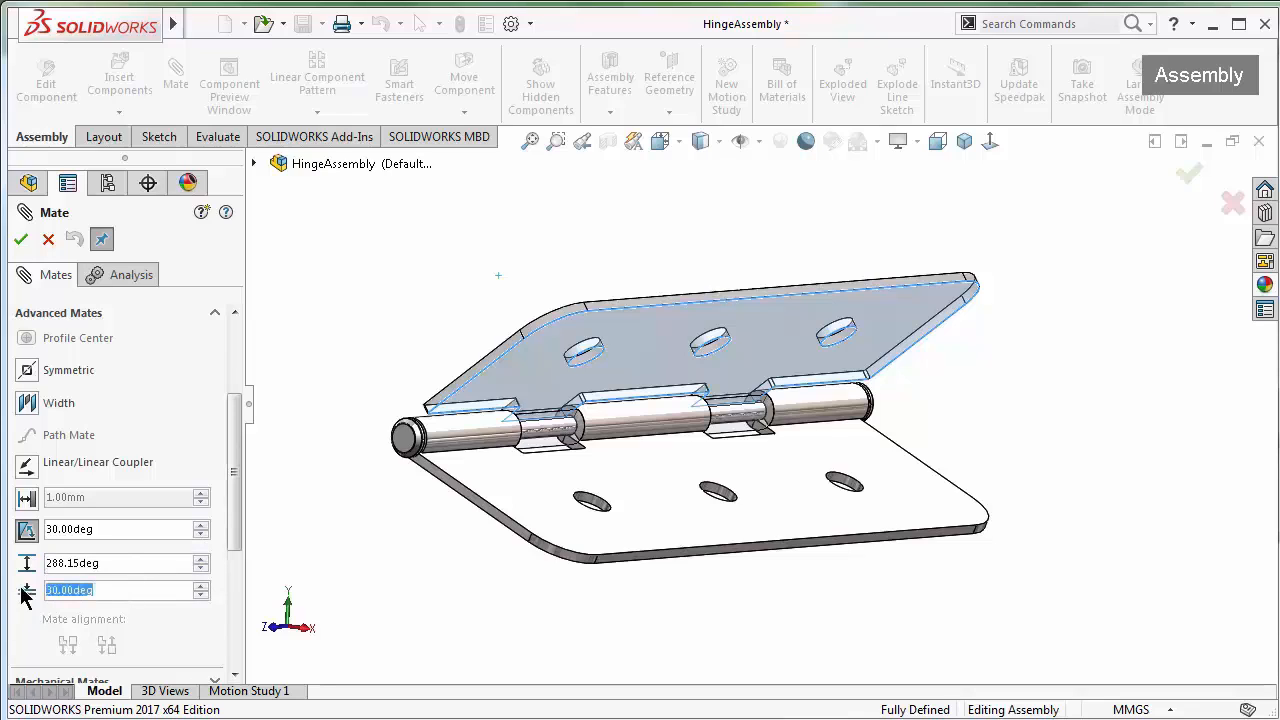
text(4,8)
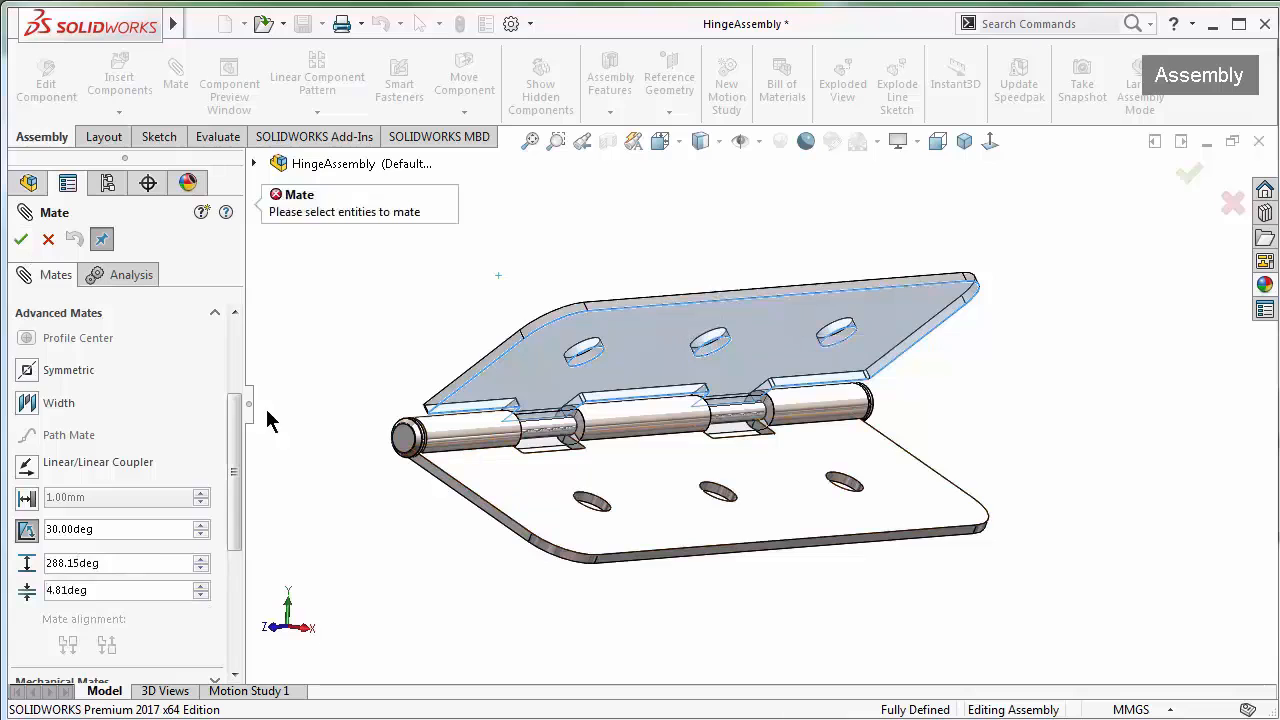
Pick Part1's inner flat face as the second mate selection and apply the limit angle mate
drag(235, 416, 234, 309)
click(547, 508)
right_click(548, 508)
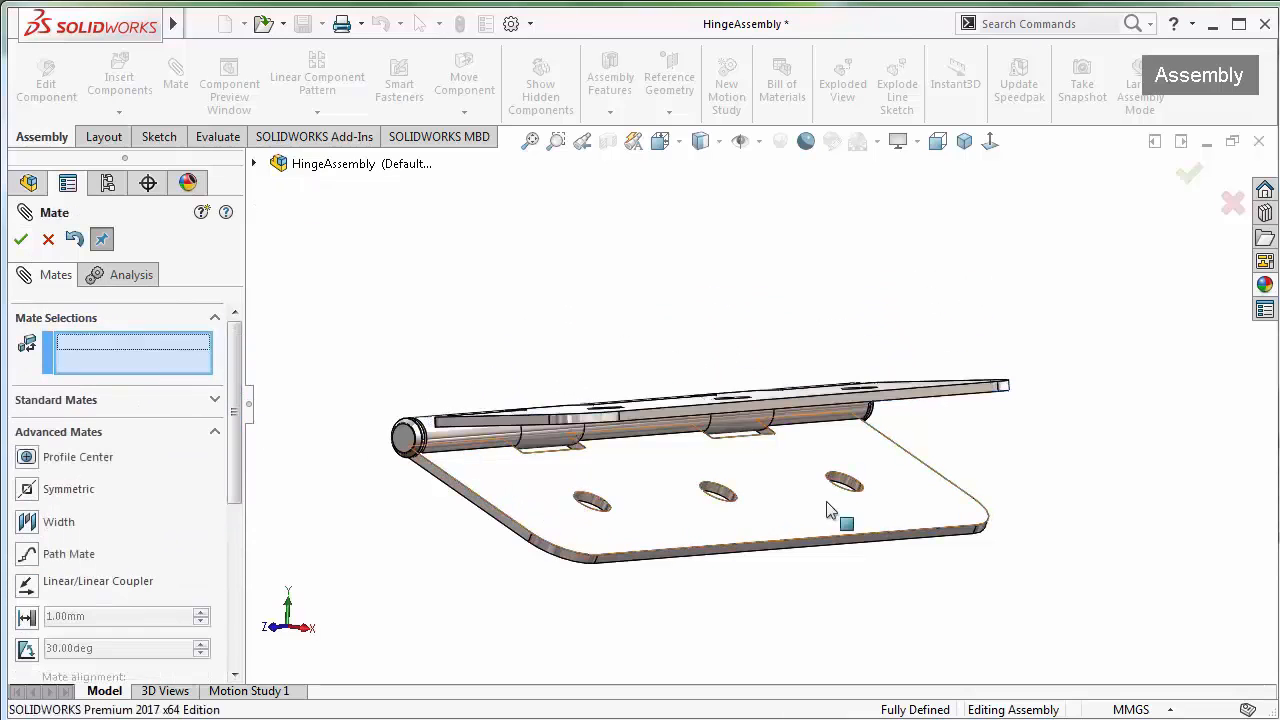
key(Escape)
Swing Part_2 closed toward Part1 to test the lower angle limit and inspect the gap between the leaves
mouse_move(1086, 391)
middle_down()
mouse_move(1100, 381)
mouse_move(1075, 403)
middle_up()
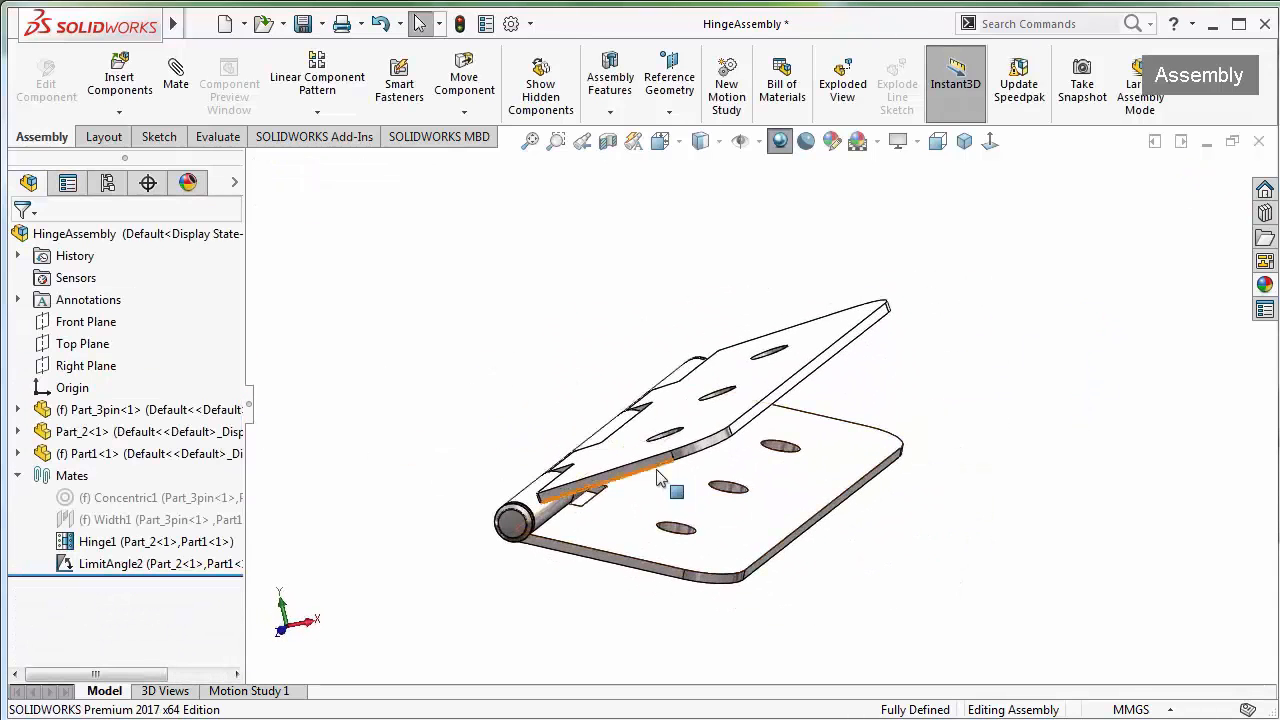
drag(657, 478, 727, 512)
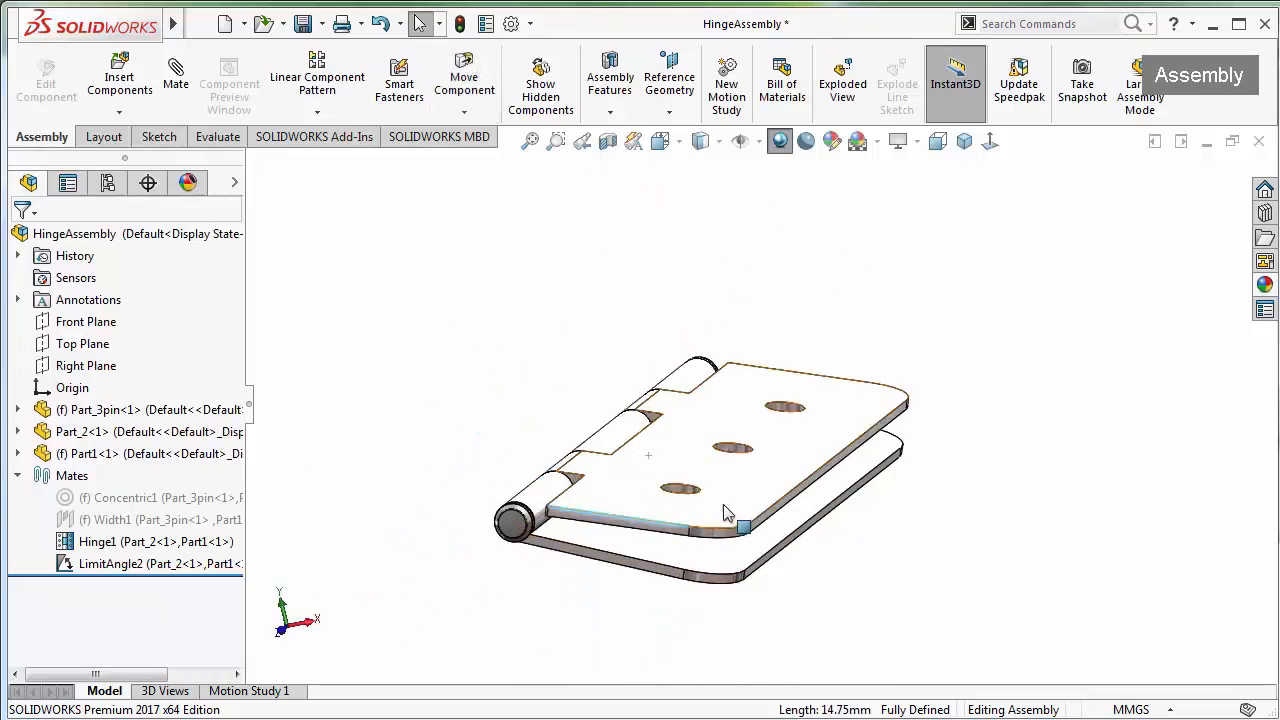
middle_drag(727, 512, 790, 480)
click(830, 378)
scroll(830, 378, down, 3)
middle_drag(805, 403, 700, 440)
Reopen the LimitAngle2 mate, review its maximum and minimum angle values and close it
click(165, 563)
click(176, 521)
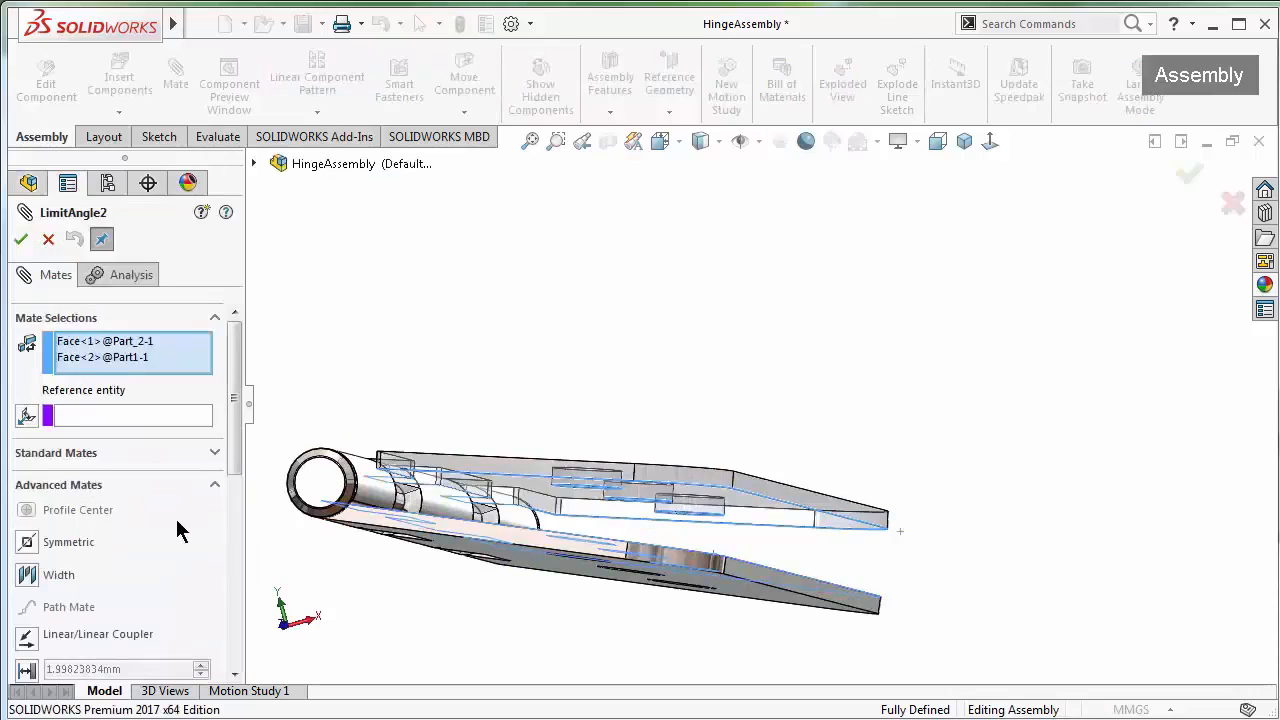
scroll(234, 477, down, 5)
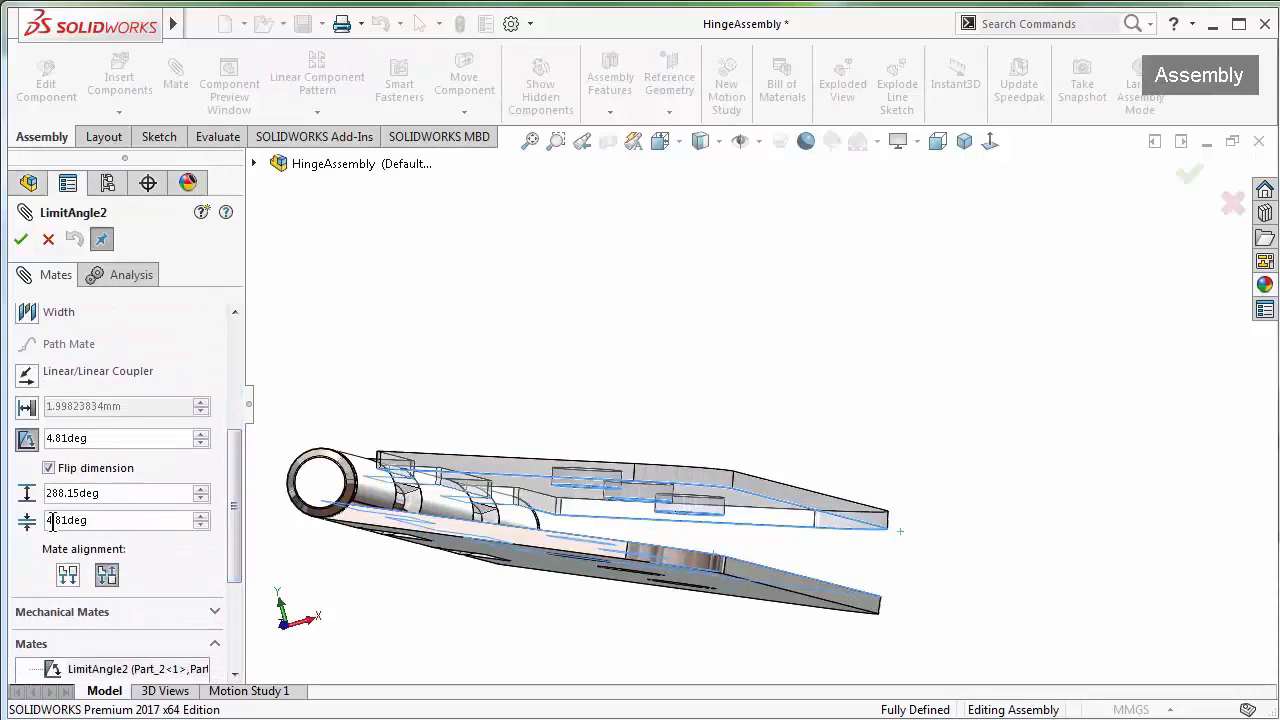
click(21, 240)
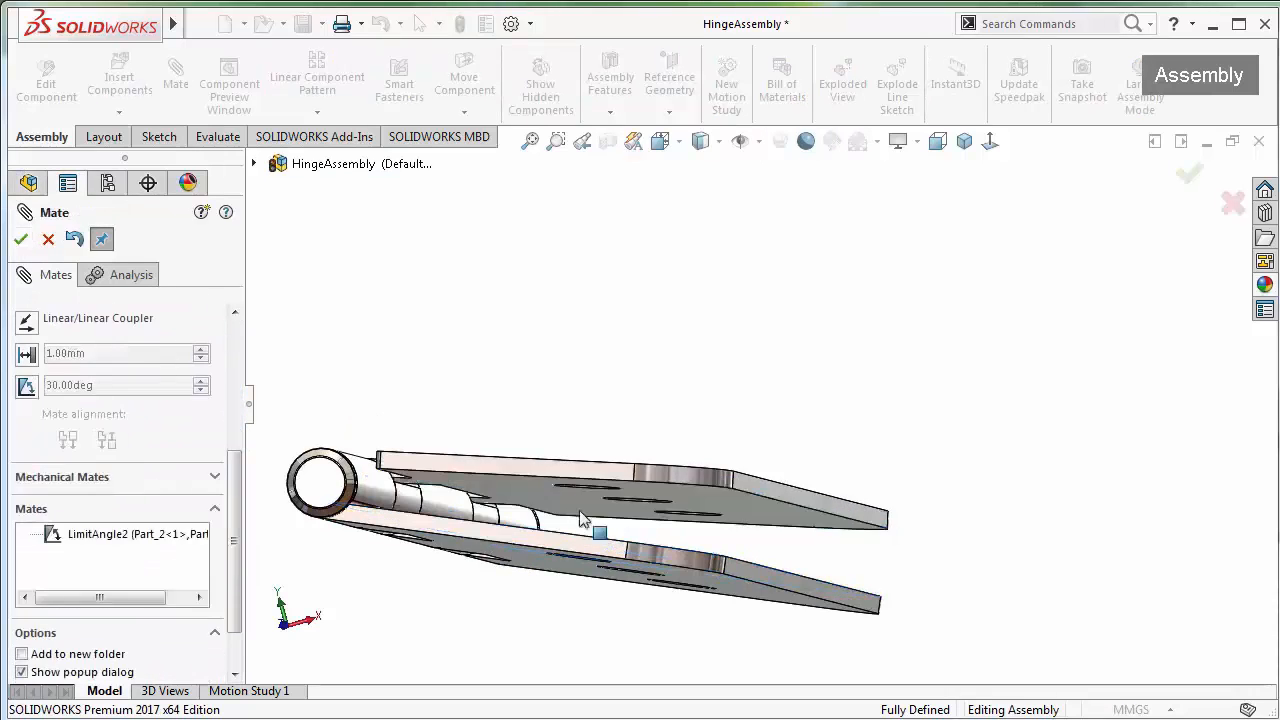
drag(603, 493, 560, 430)
click(1189, 174)
Swing Part_2 open and closed about the pin to check its travel between the angle limits
middle_drag(715, 395, 688, 480)
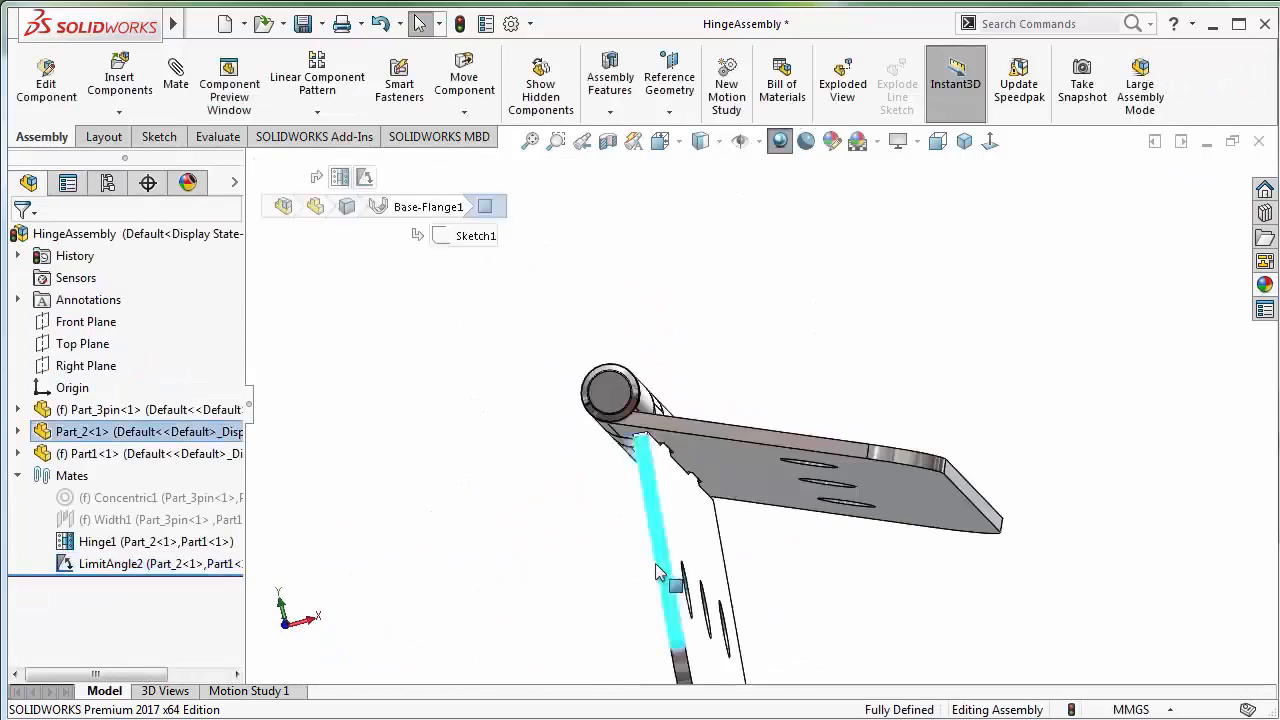
drag(700, 500, 650, 280)
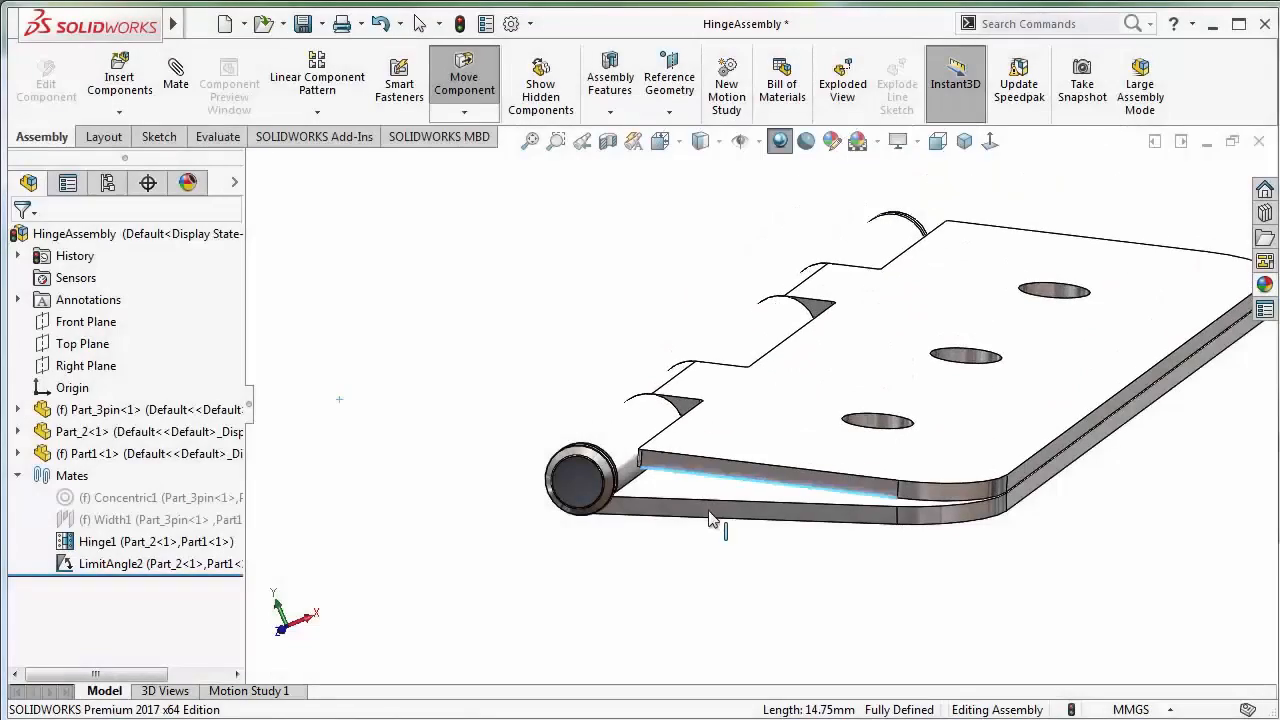
drag(629, 523, 615, 474)
middle_drag(826, 482, 722, 615)
drag(676, 614, 730, 490)
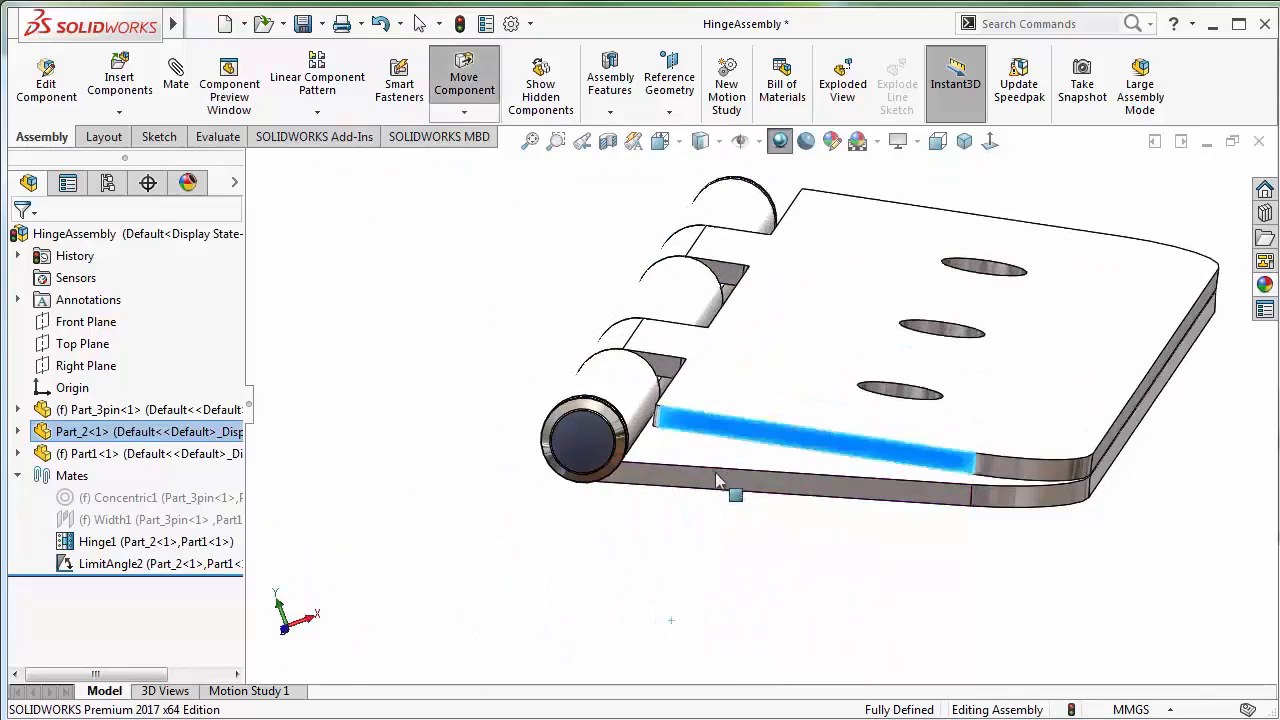
Show the opened hinge from an angled view with Cartoon and Perspective display turned on
click(962, 141)
key(Escape)
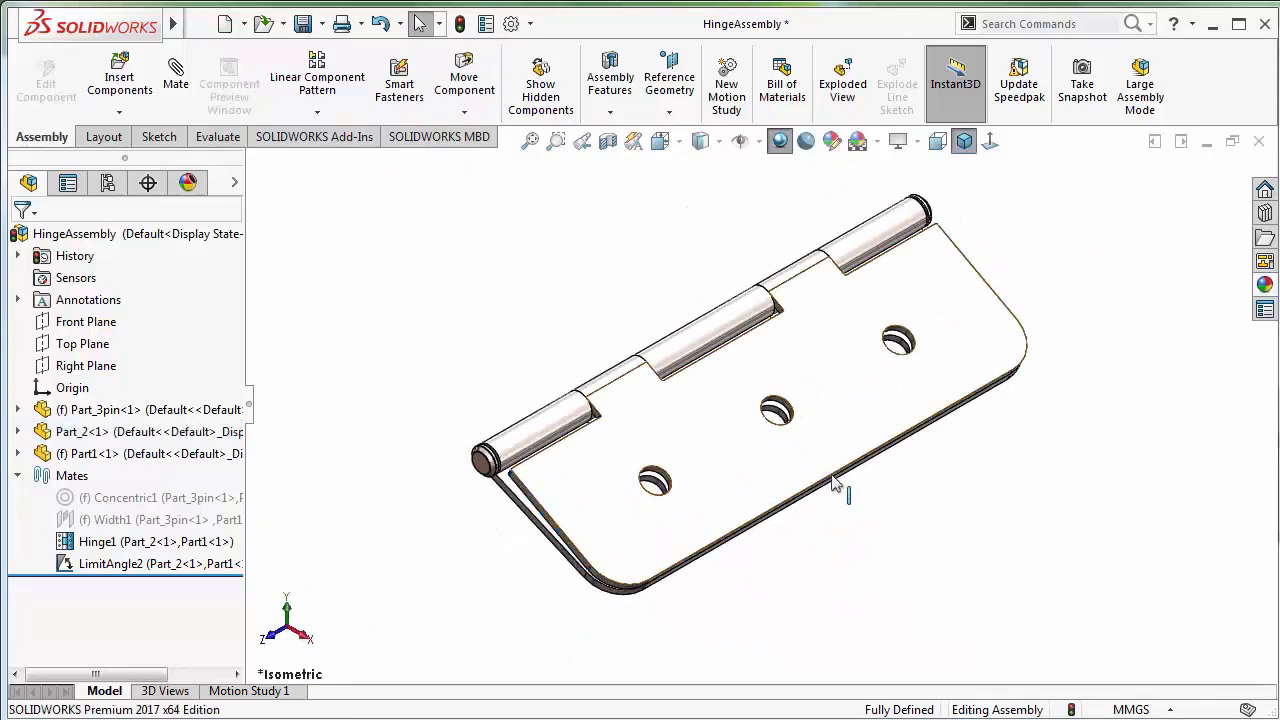
middle_drag(836, 482, 849, 421)
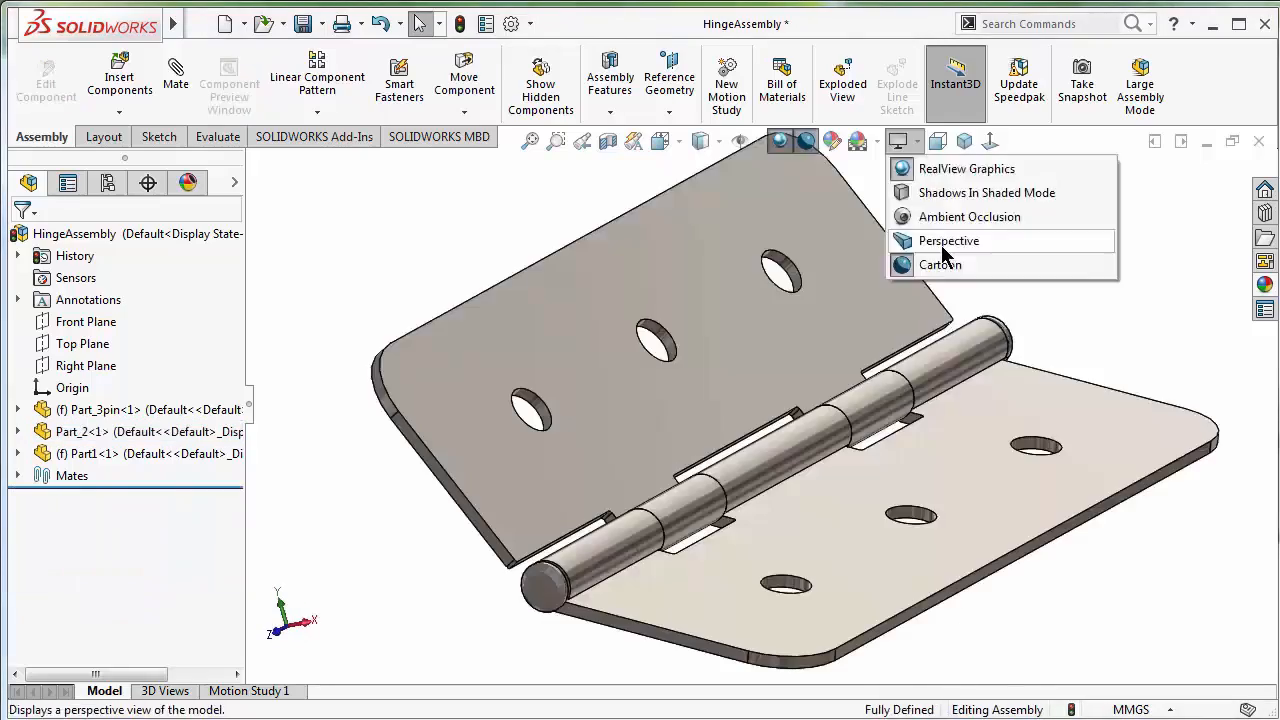
click(906, 171)
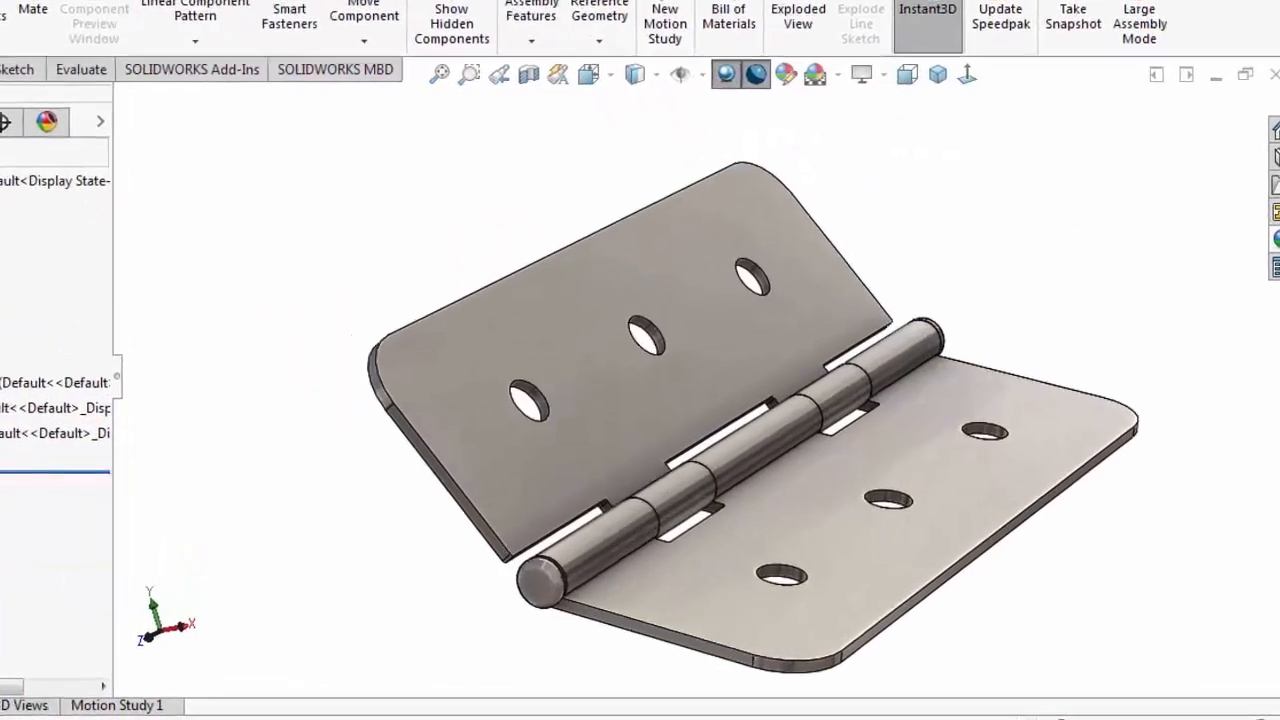